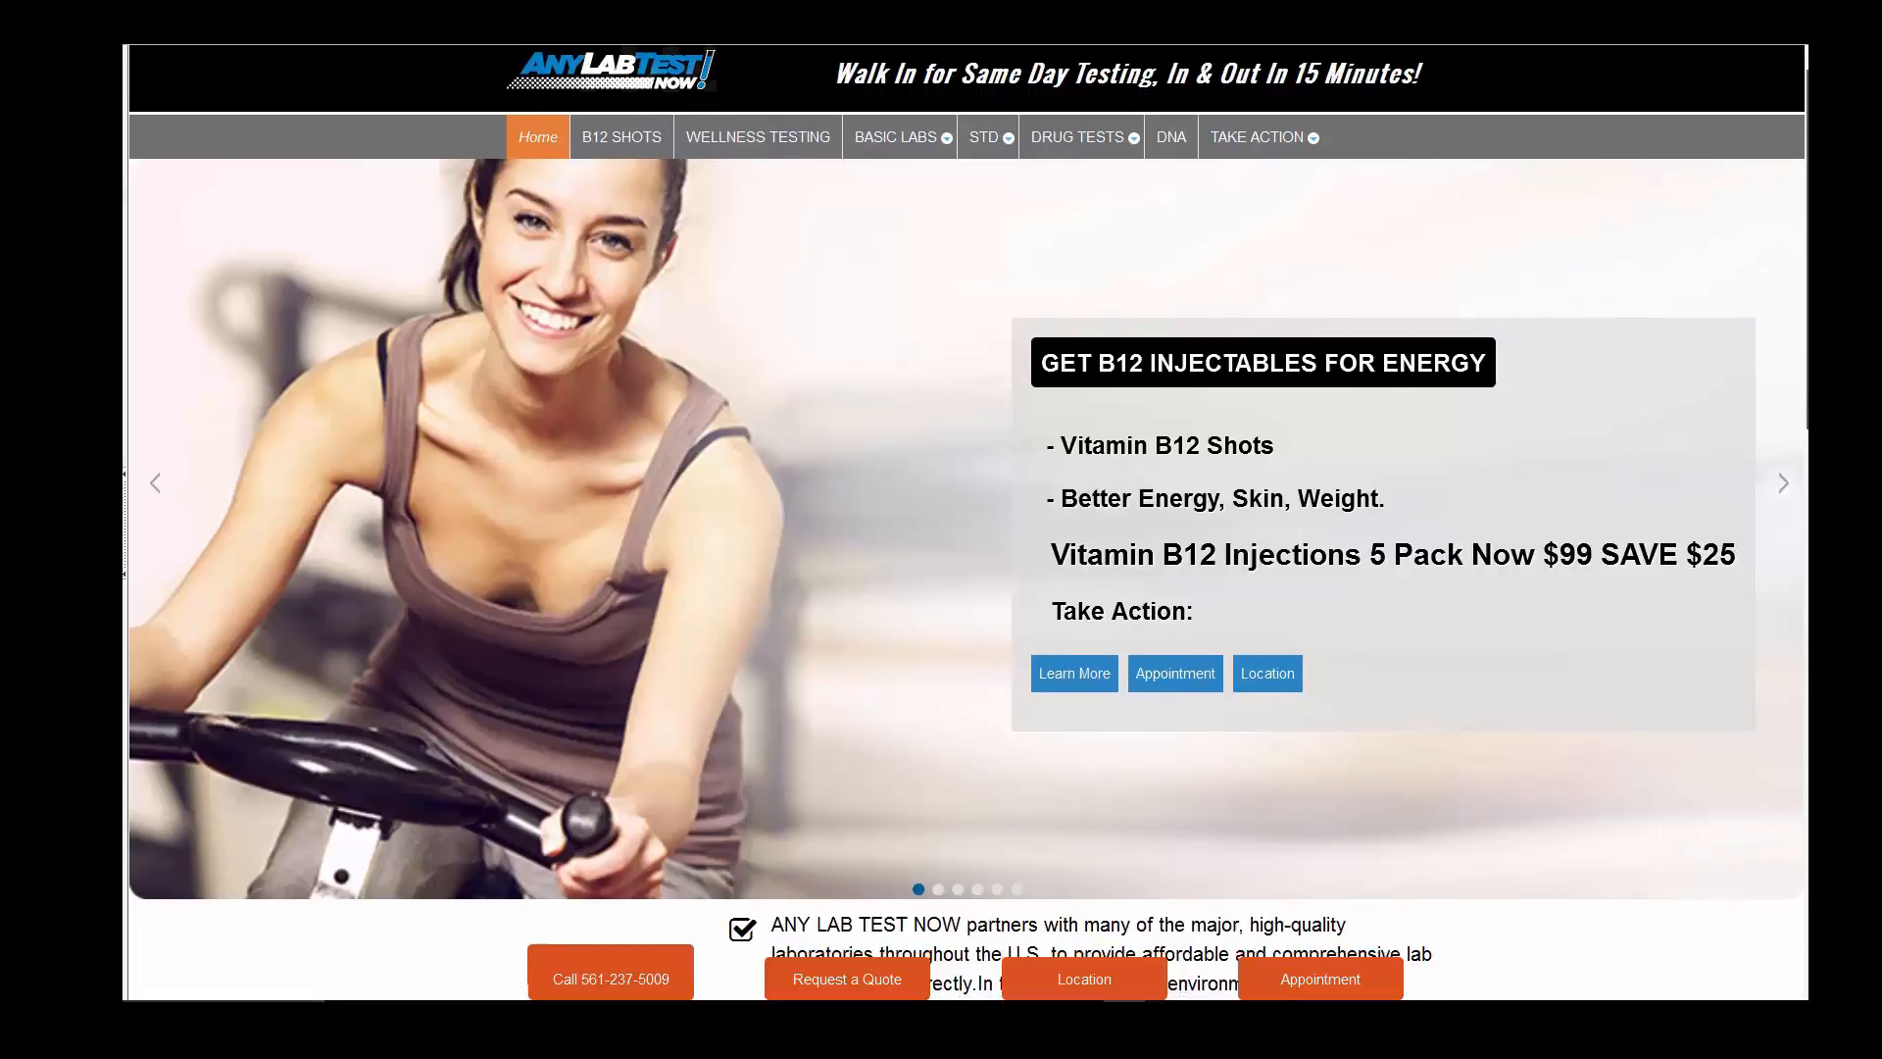
- Scroll through the reference site to study its page layout
{"action": "scroll", "coordinate": [966, 530], "scroll_direction": "down", "scroll_amount": 2}
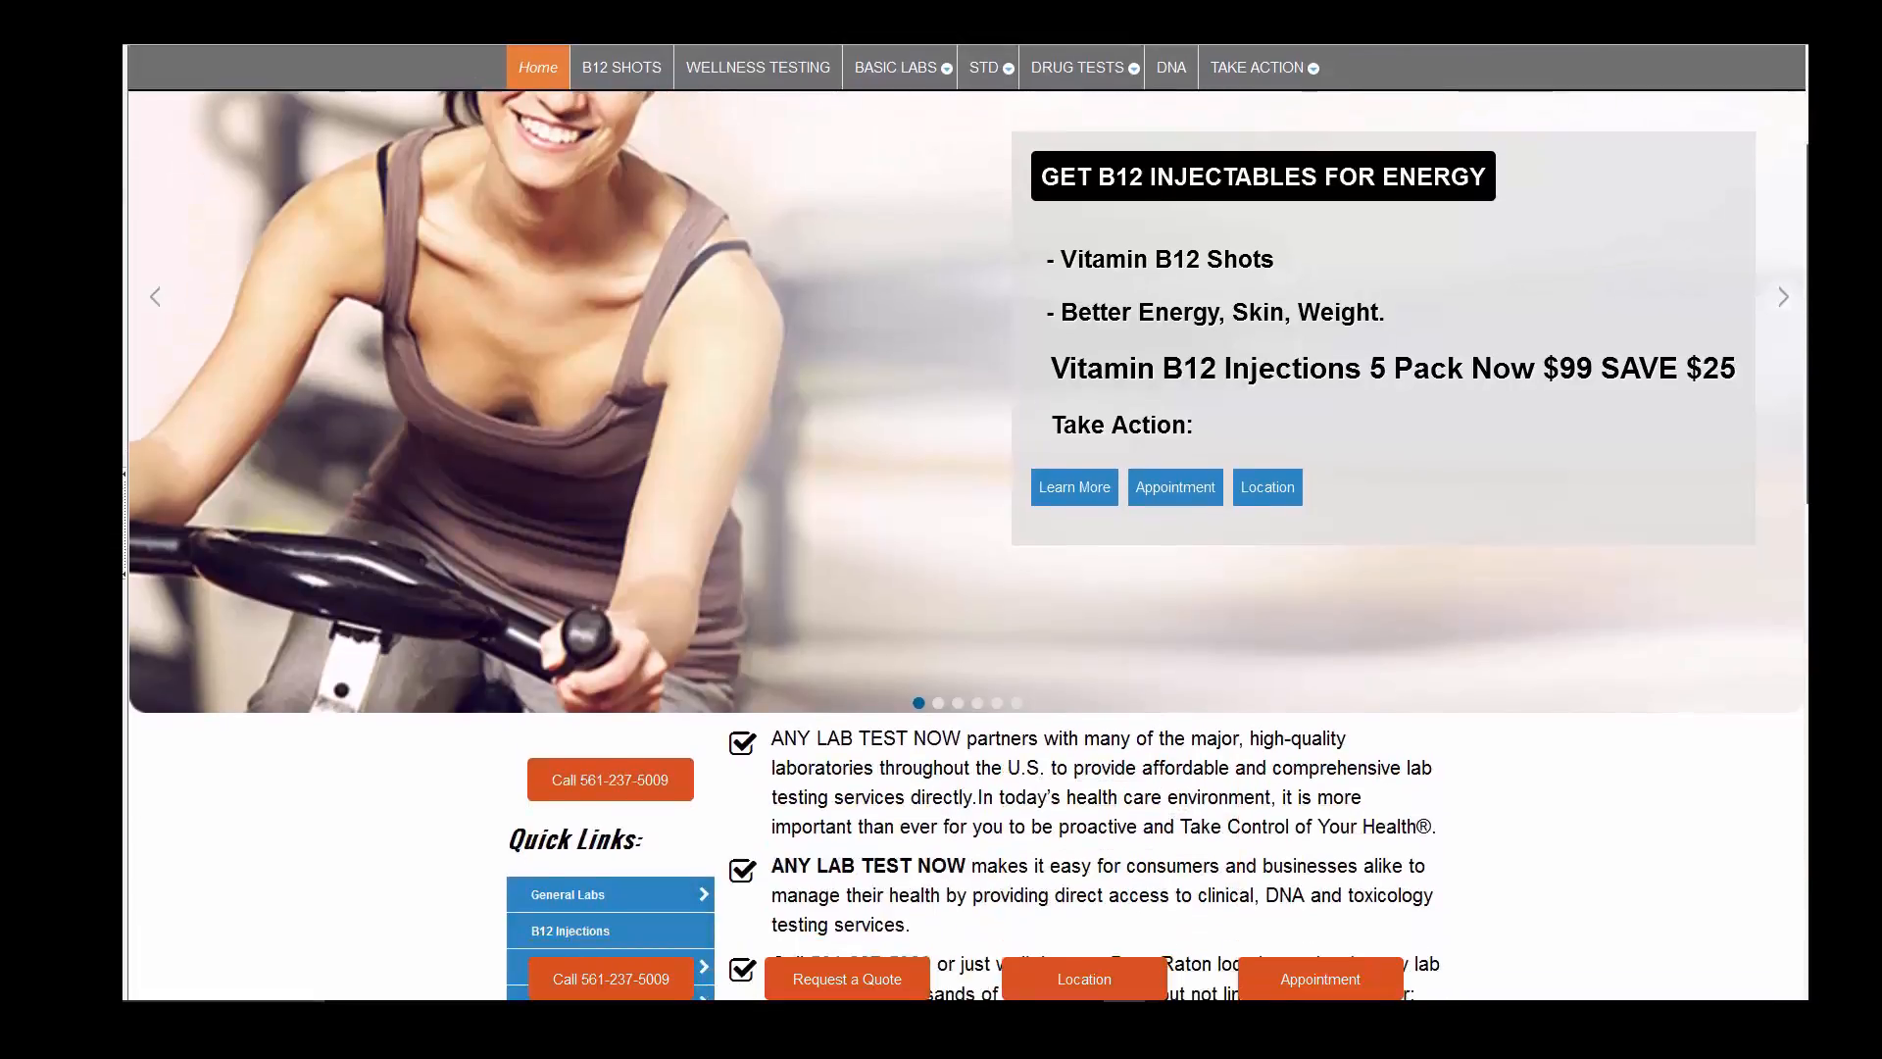
{"action": "scroll", "coordinate": [526, 996], "scroll_direction": "down", "scroll_amount": 2}
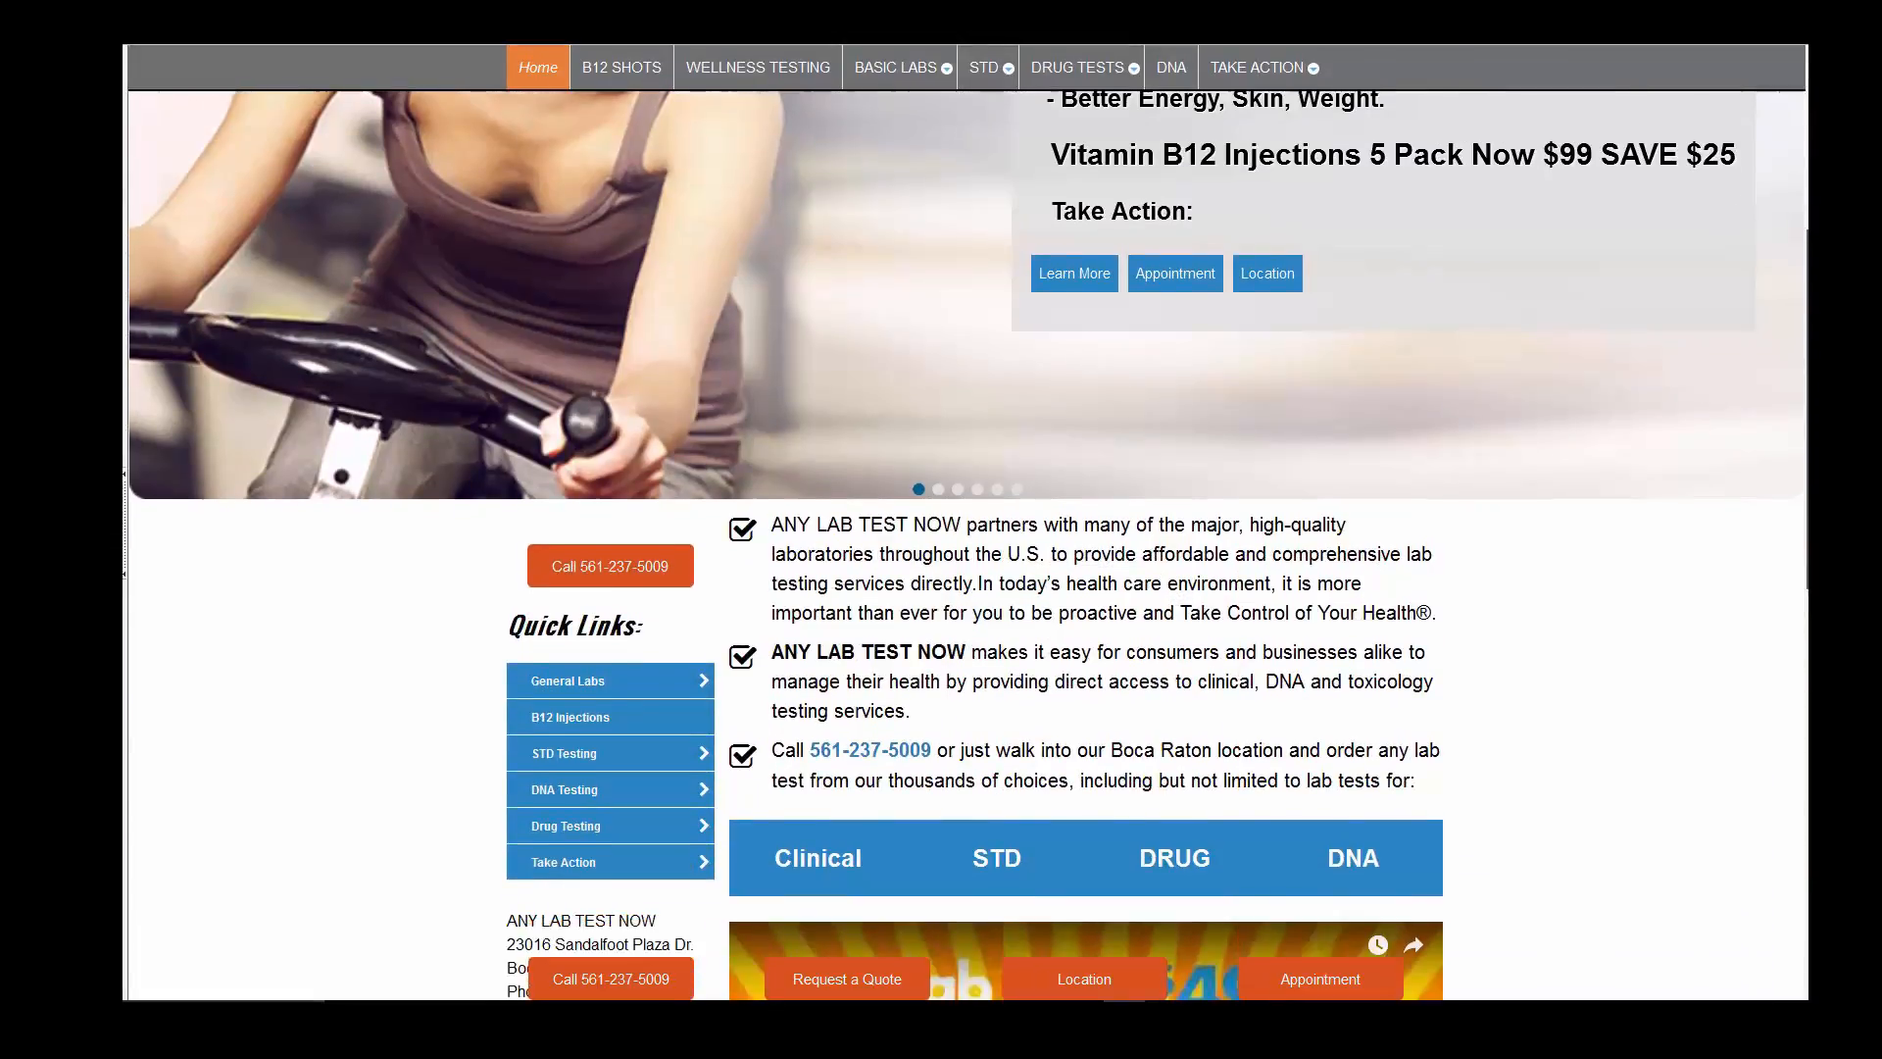
{"action": "scroll", "coordinate": [526, 996], "scroll_direction": "down", "scroll_amount": 9}
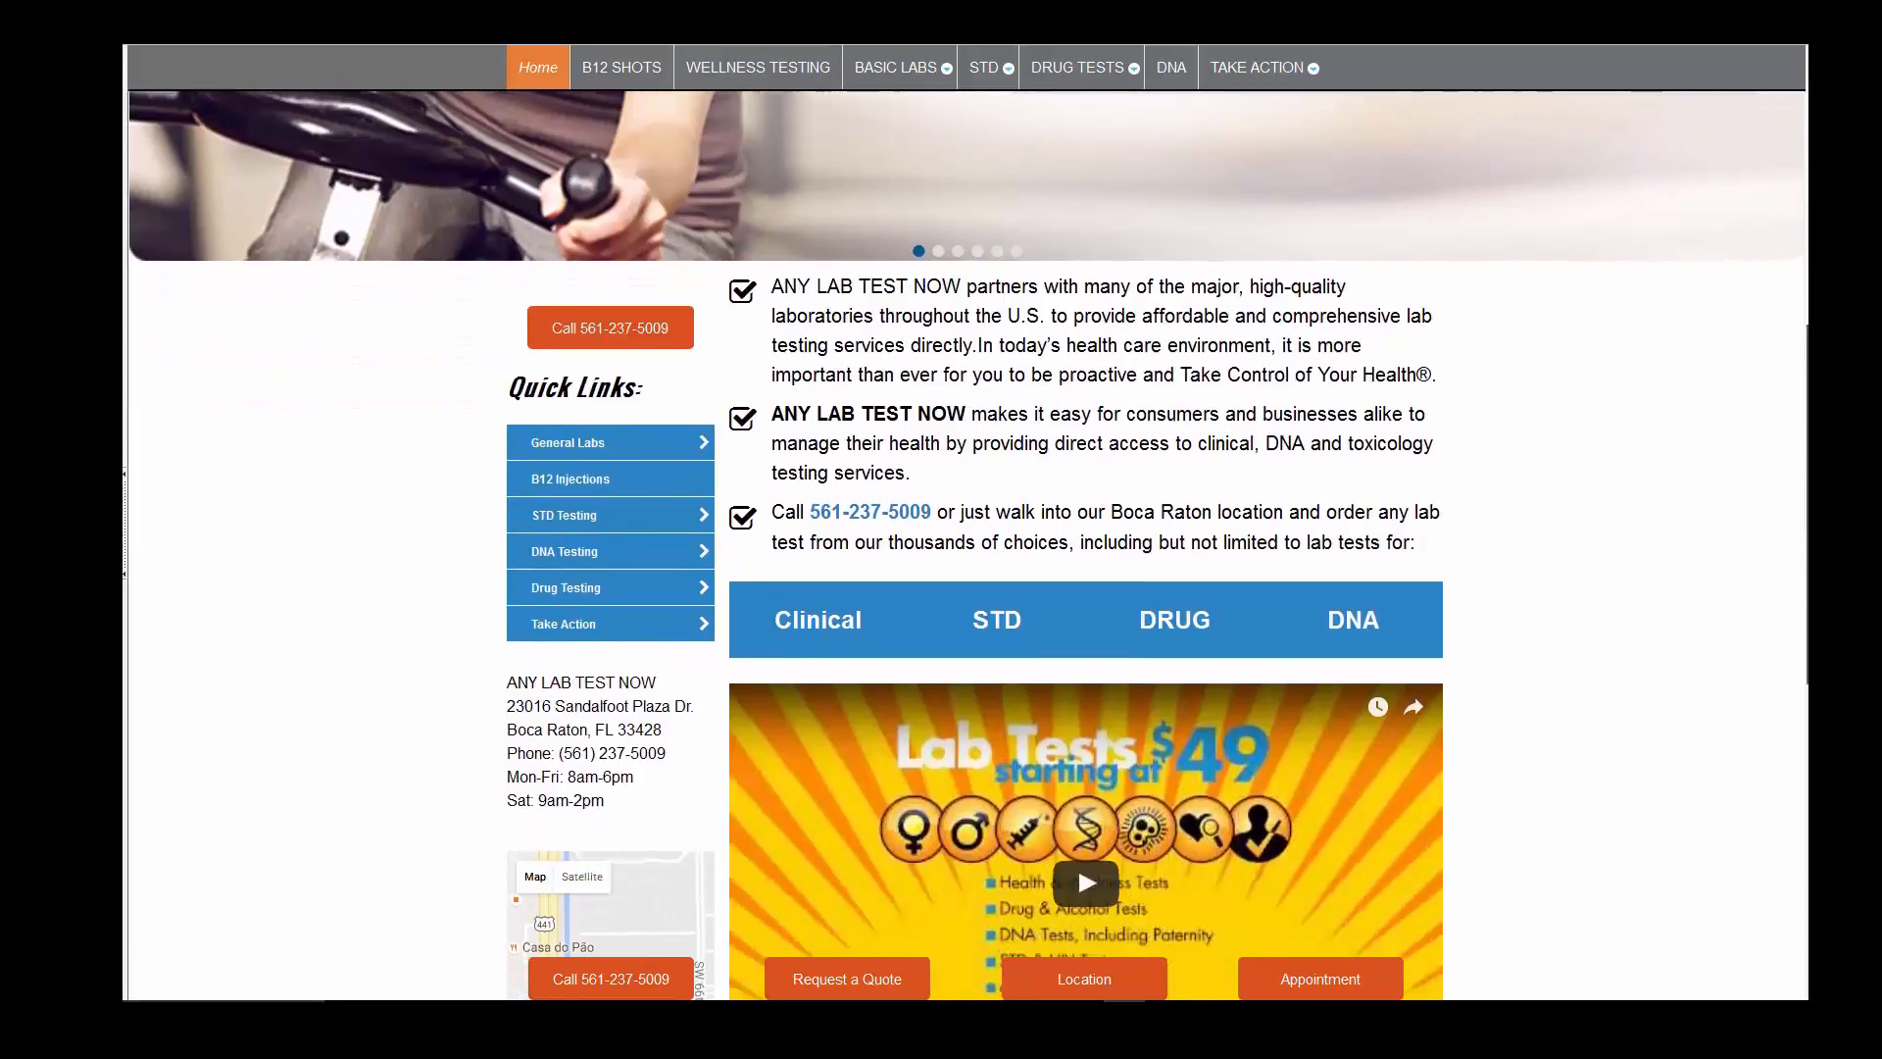
{"action": "scroll", "coordinate": [969, 526], "scroll_direction": "up", "scroll_amount": 1}
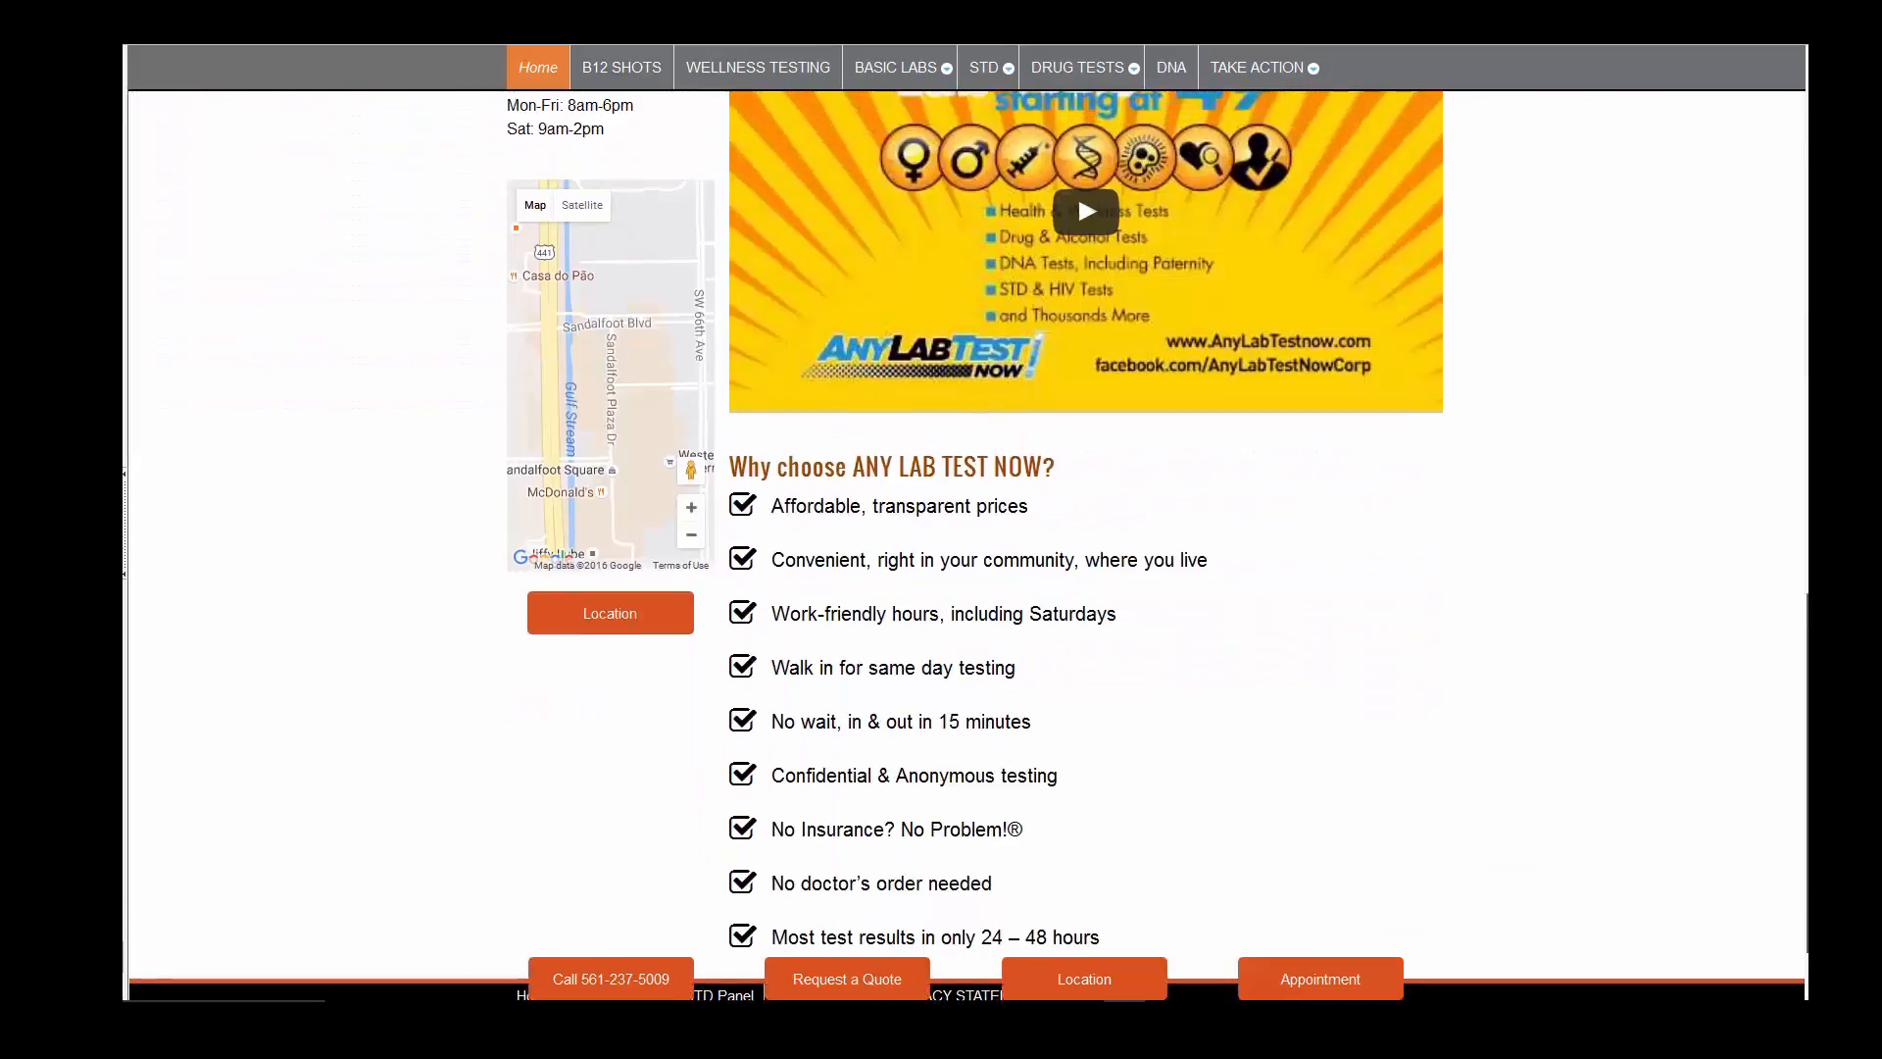
{"action": "scroll", "coordinate": [968, 526], "scroll_direction": "down", "scroll_amount": 1}
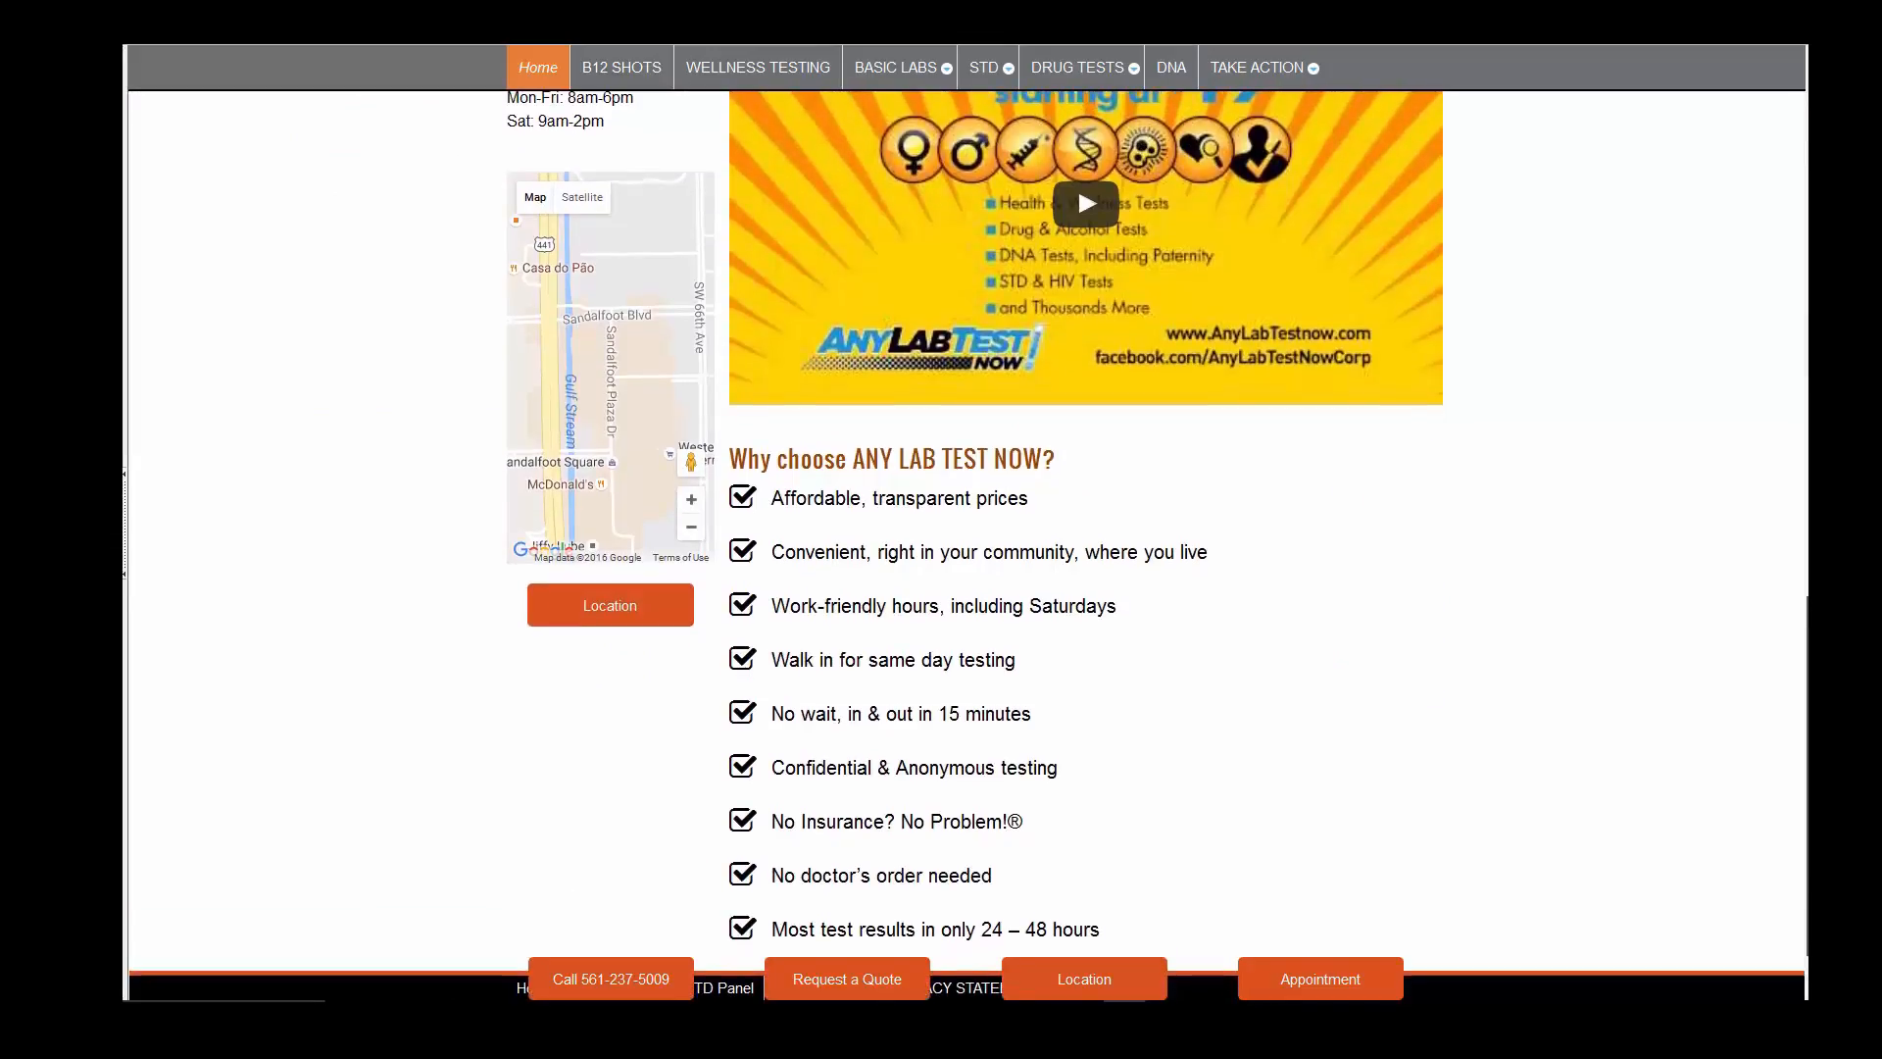
{"action": "scroll", "coordinate": [968, 526], "scroll_direction": "up", "scroll_amount": 4}
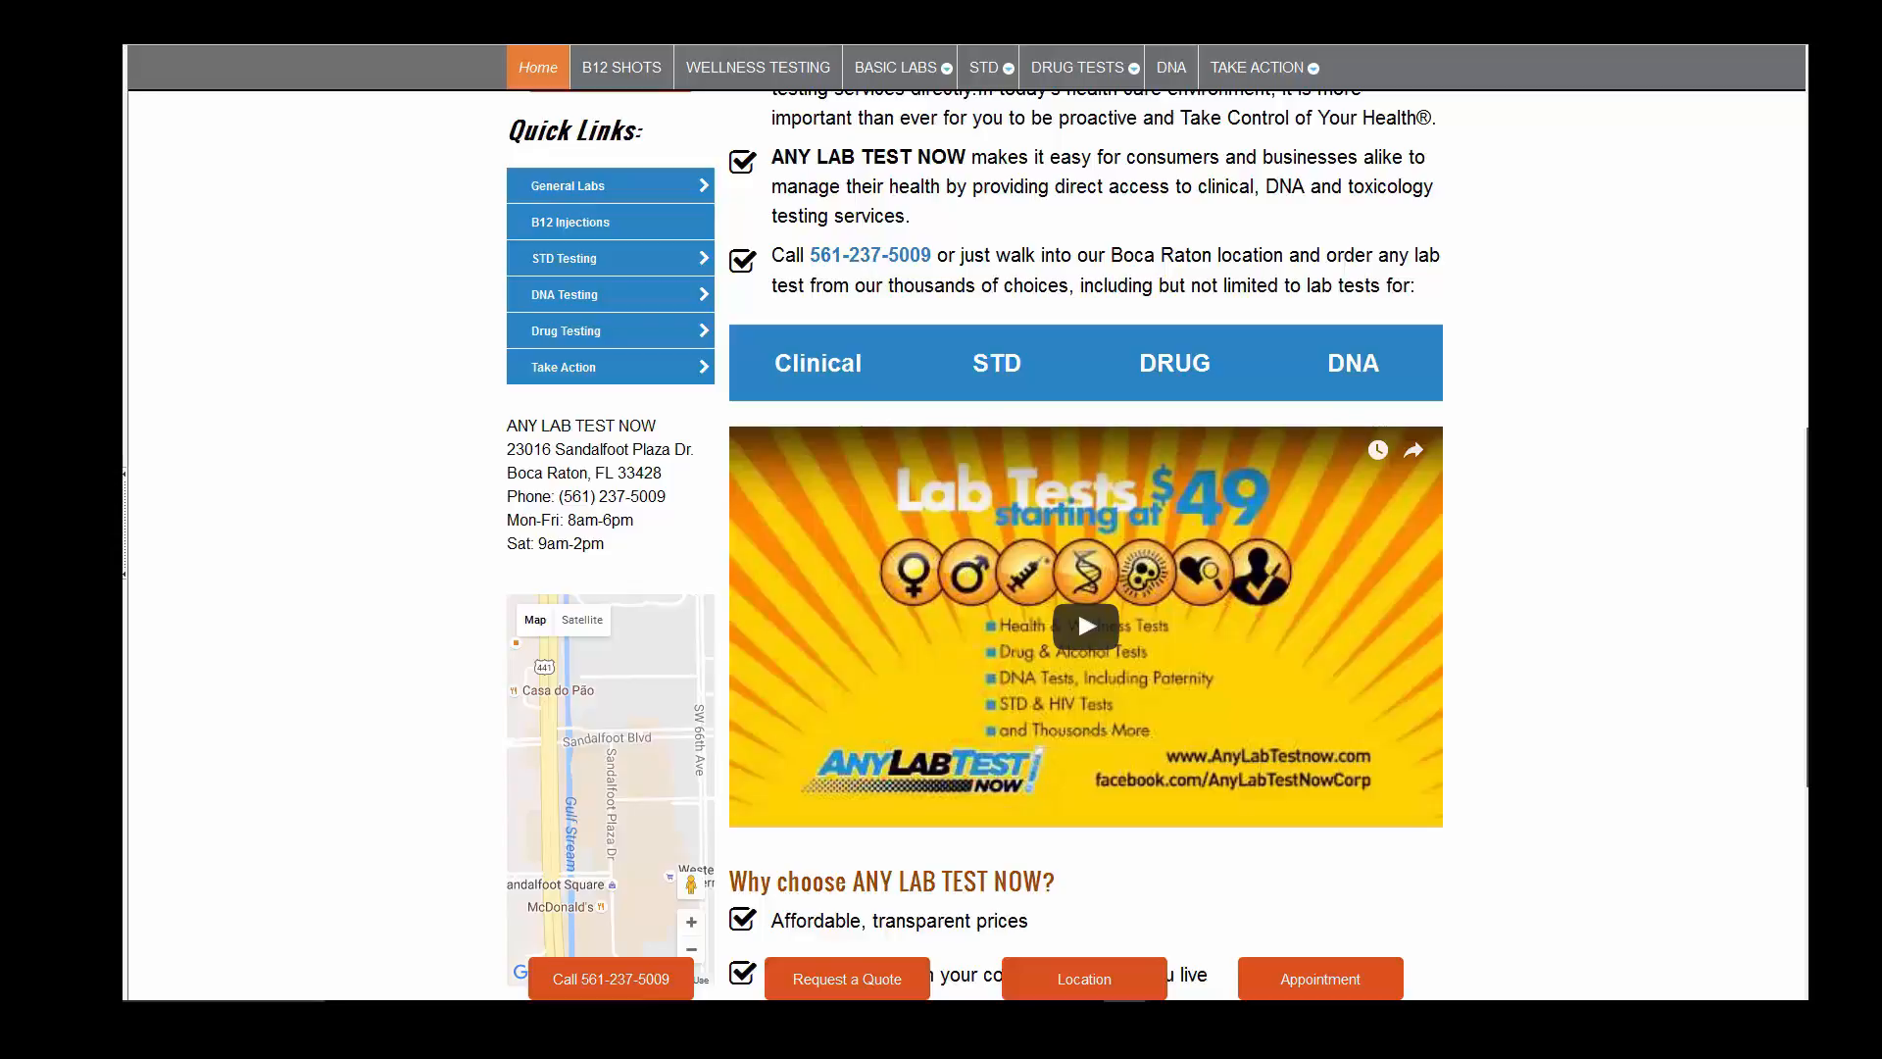
{"action": "scroll", "coordinate": [968, 527], "scroll_direction": "up", "scroll_amount": 5}
{"action": "scroll", "coordinate": [969, 527], "scroll_direction": "up", "scroll_amount": 3}
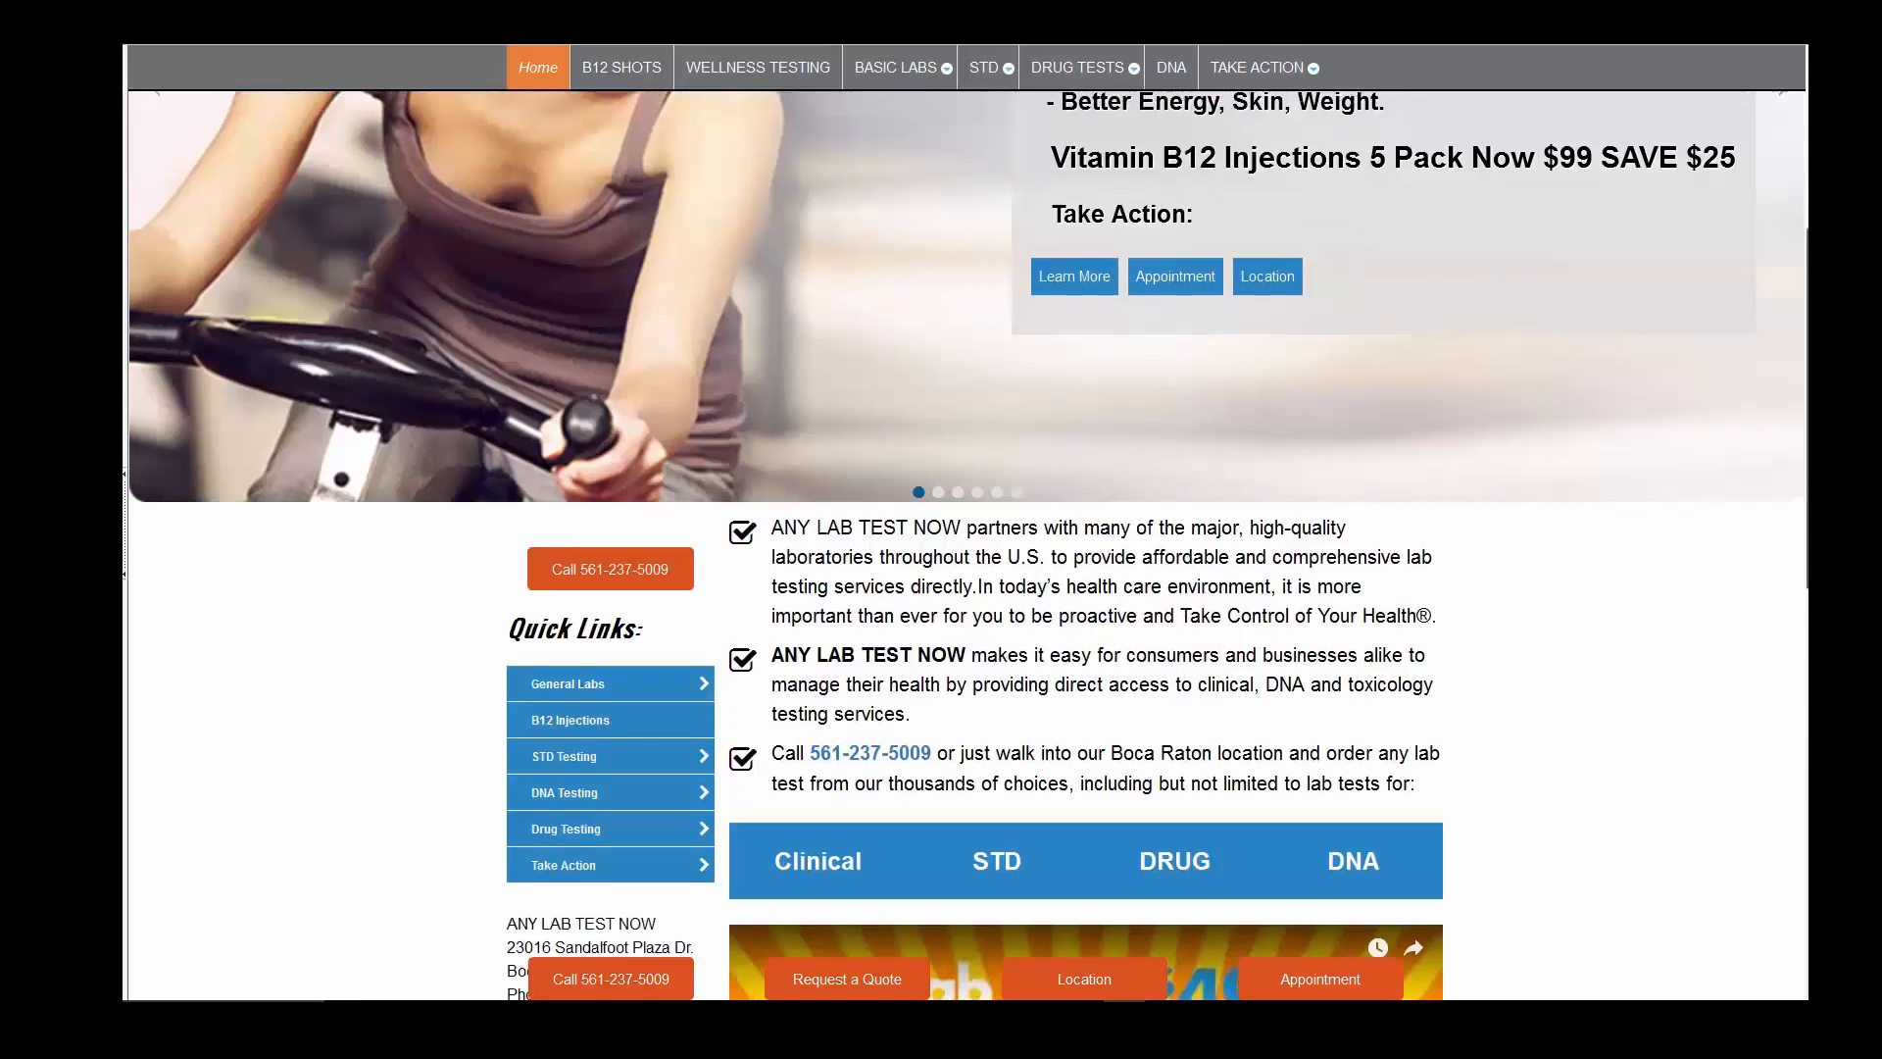
{"action": "scroll", "coordinate": [969, 527], "scroll_direction": "up", "scroll_amount": 2}
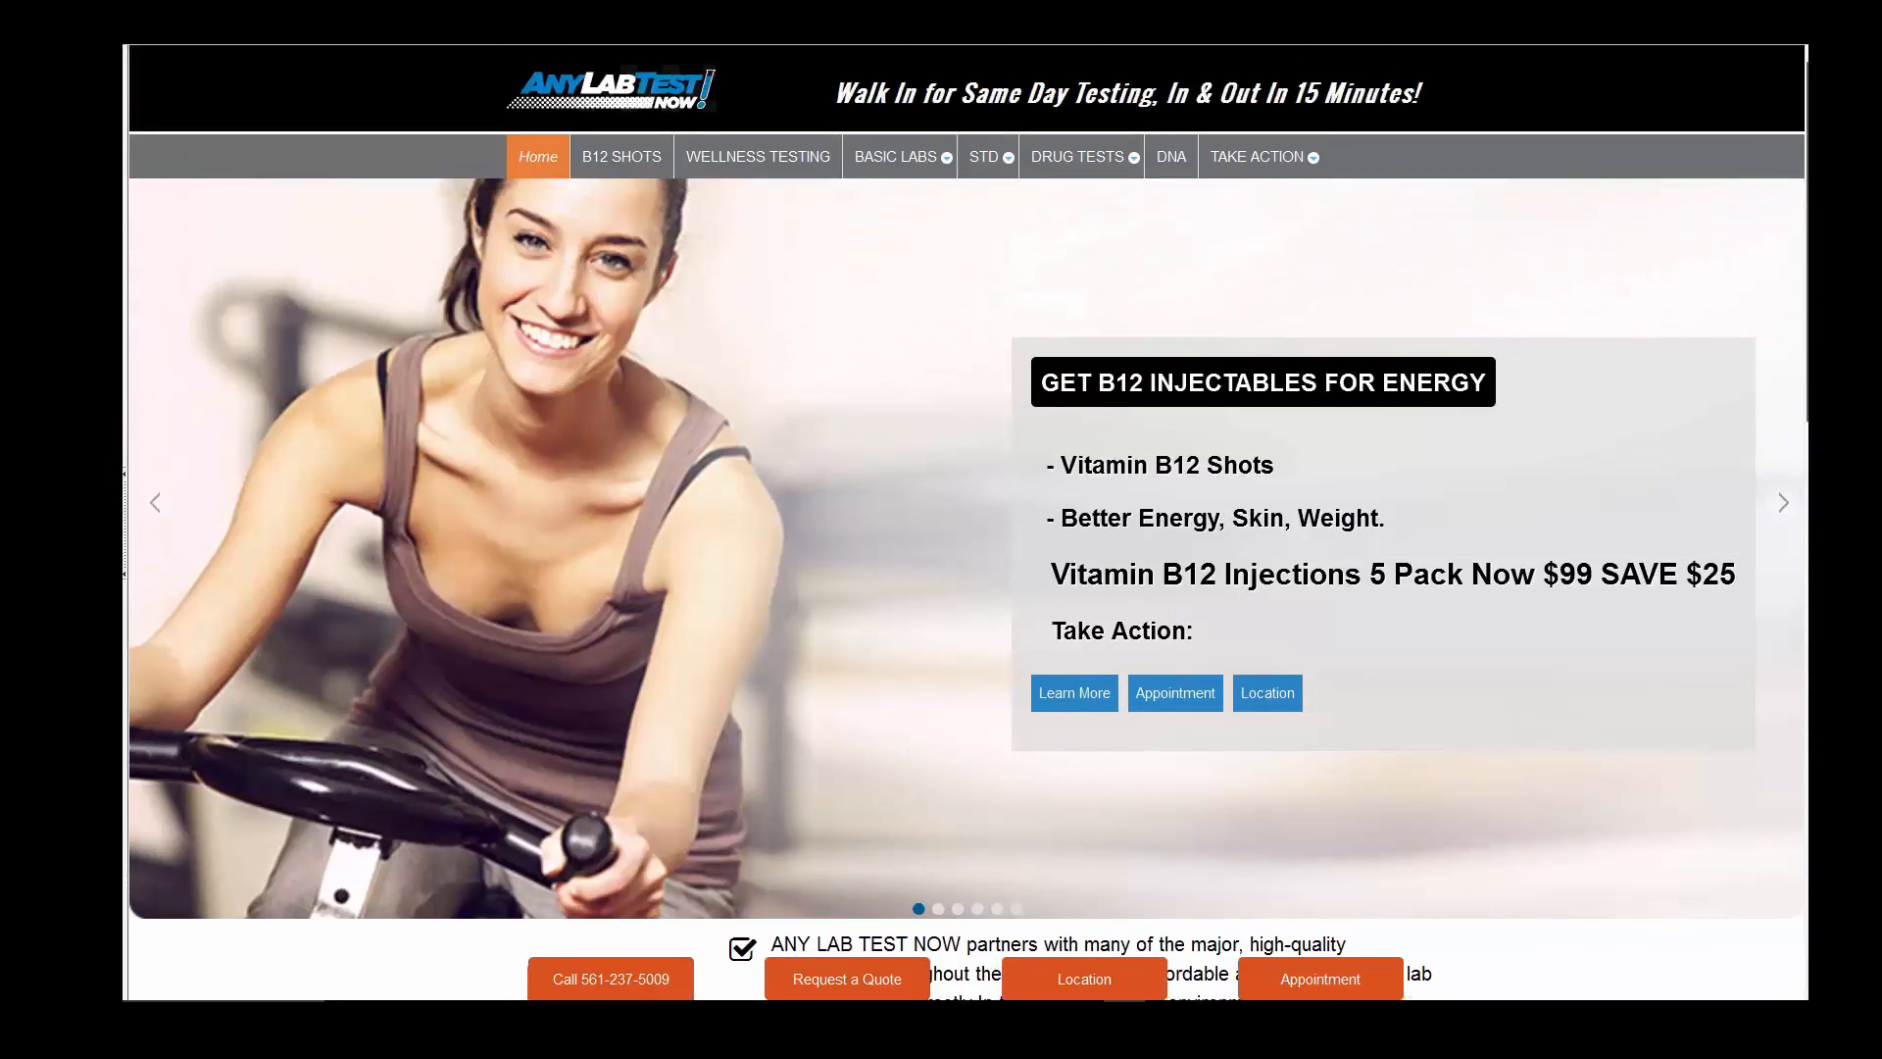
{"action": "scroll", "coordinate": [968, 527], "scroll_direction": "down", "scroll_amount": 3}
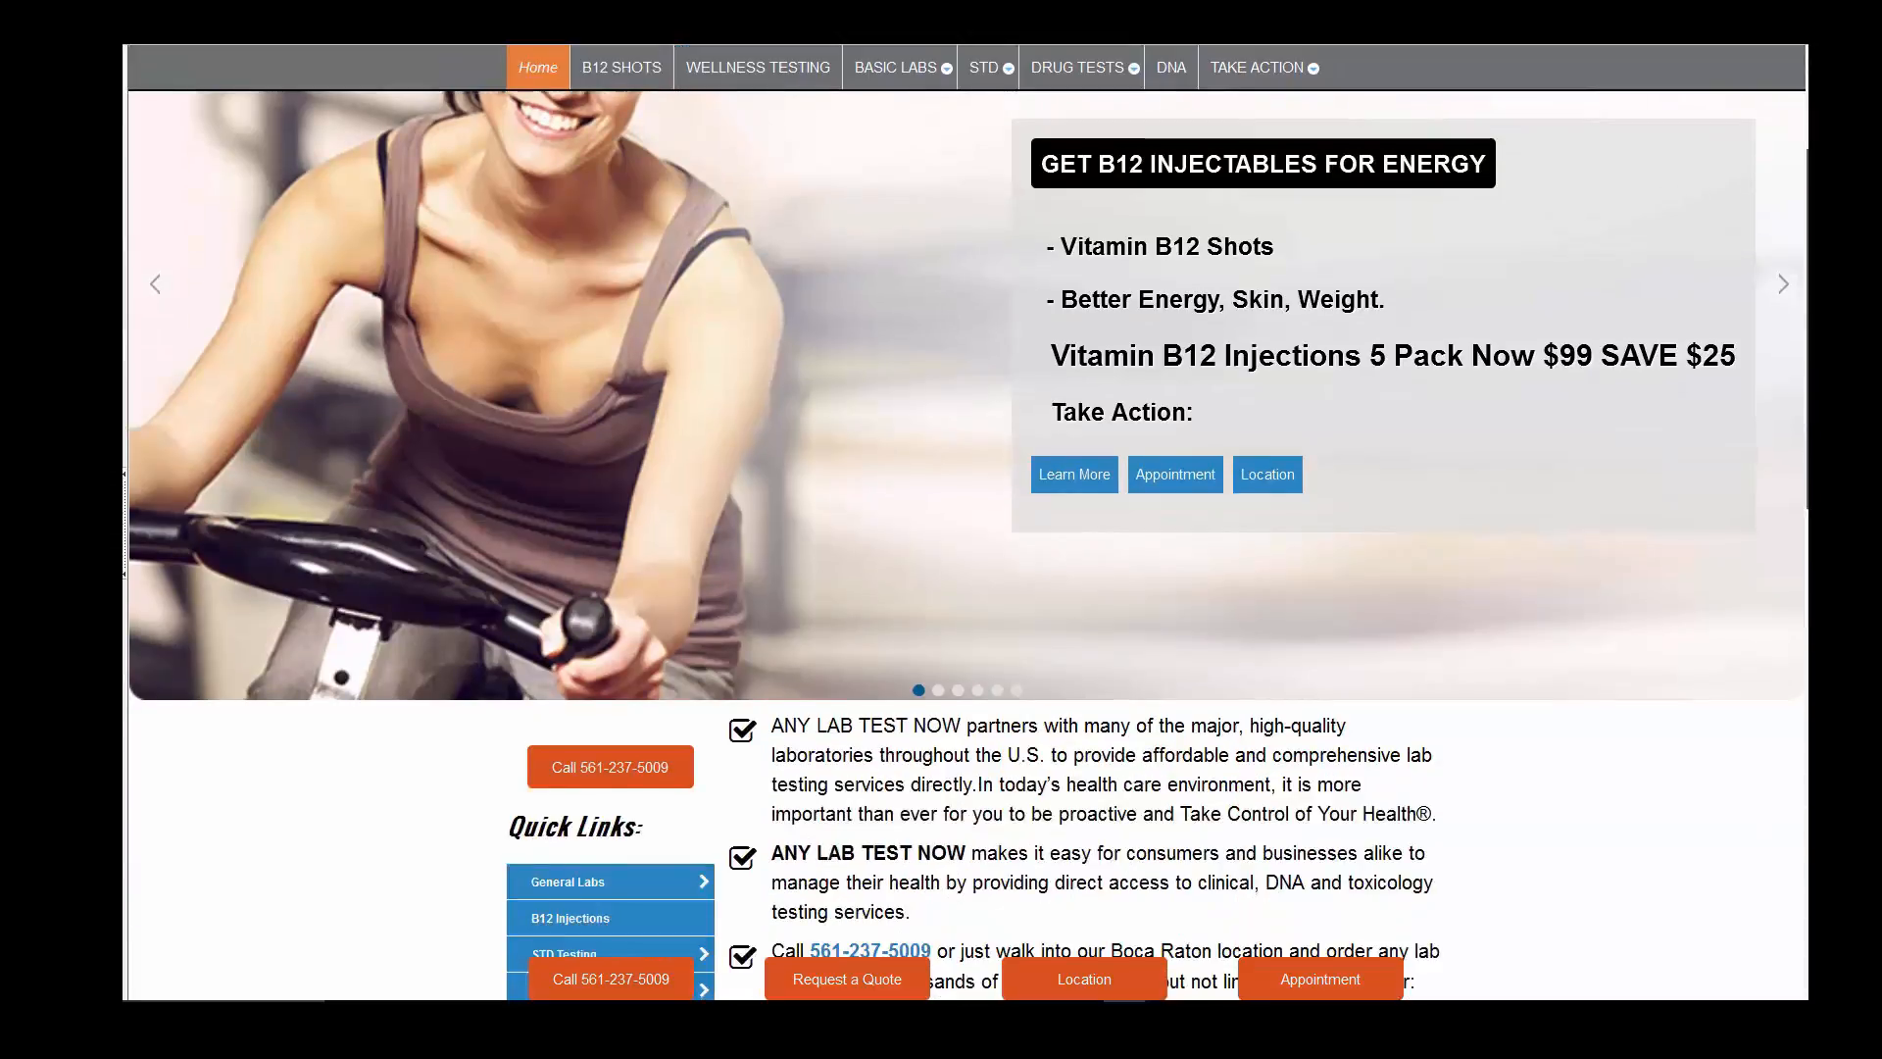
{"action": "scroll", "coordinate": [968, 526], "scroll_direction": "down", "scroll_amount": 3}
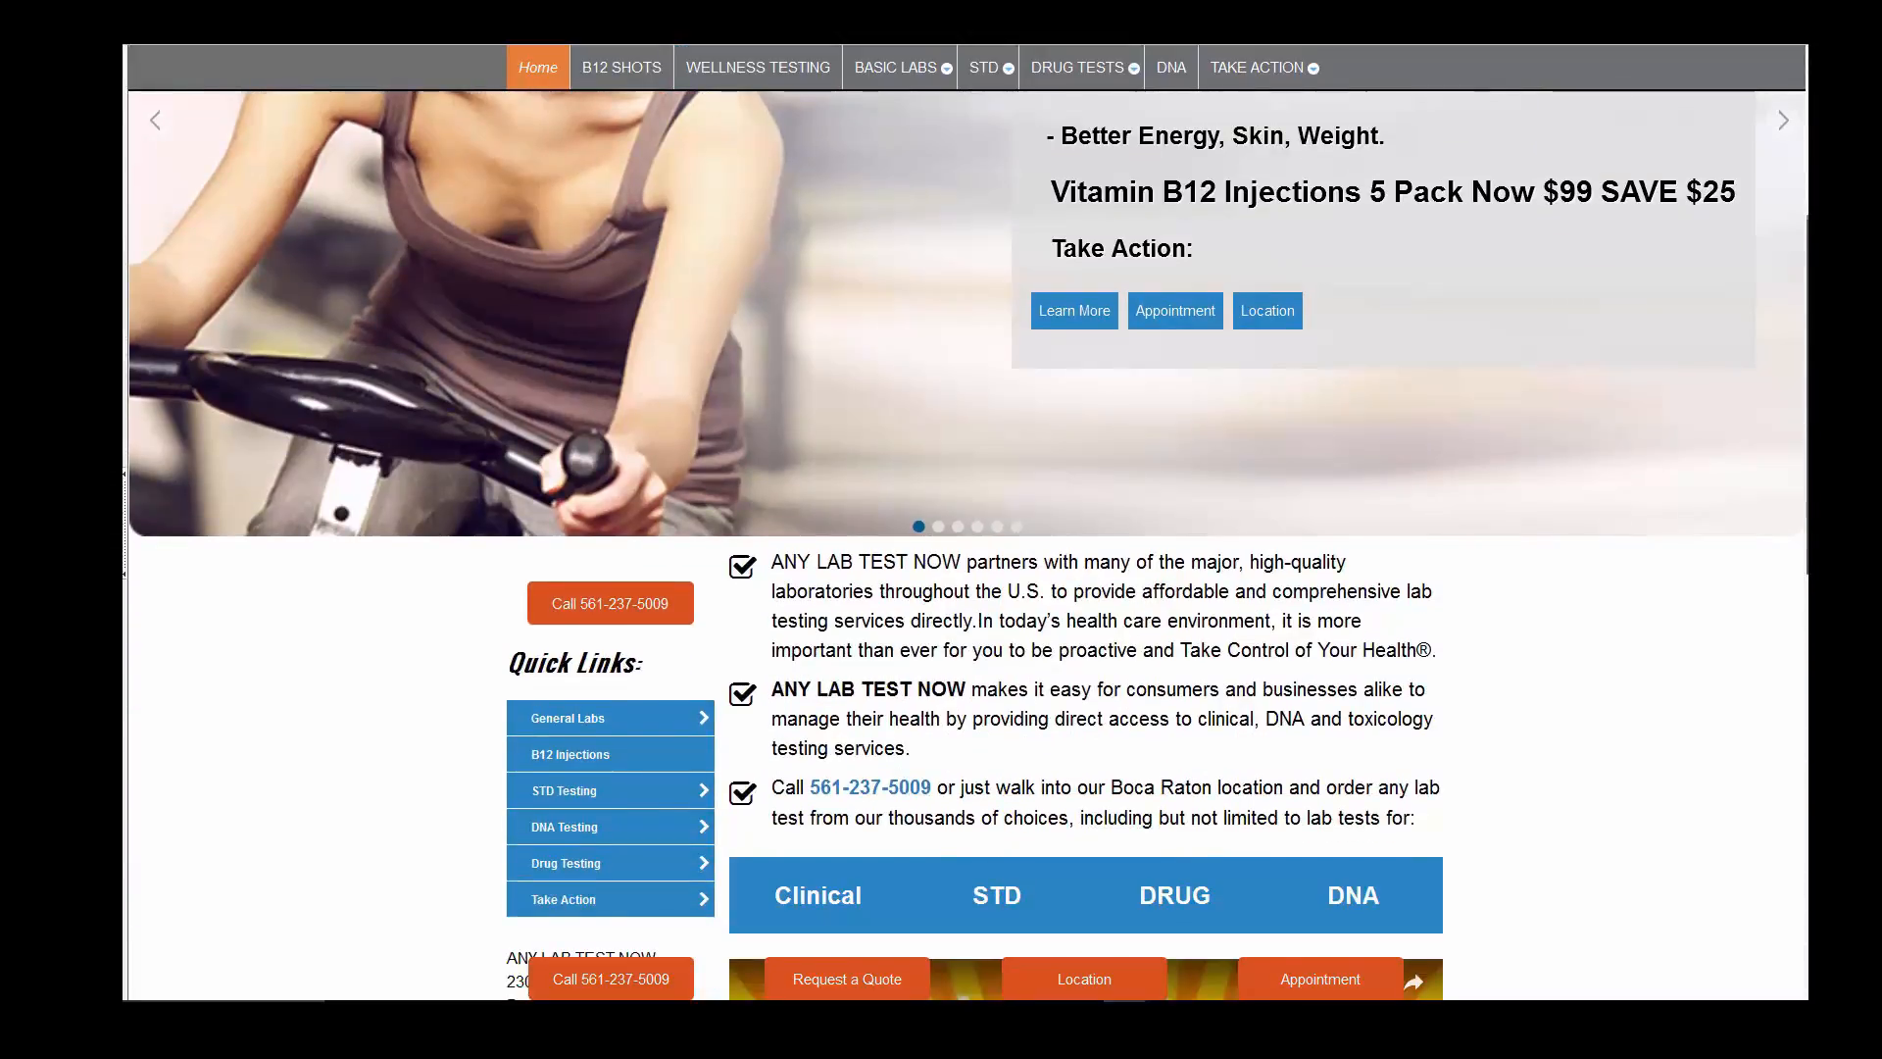
{"action": "scroll", "coordinate": [968, 526], "scroll_direction": "down", "scroll_amount": 1}
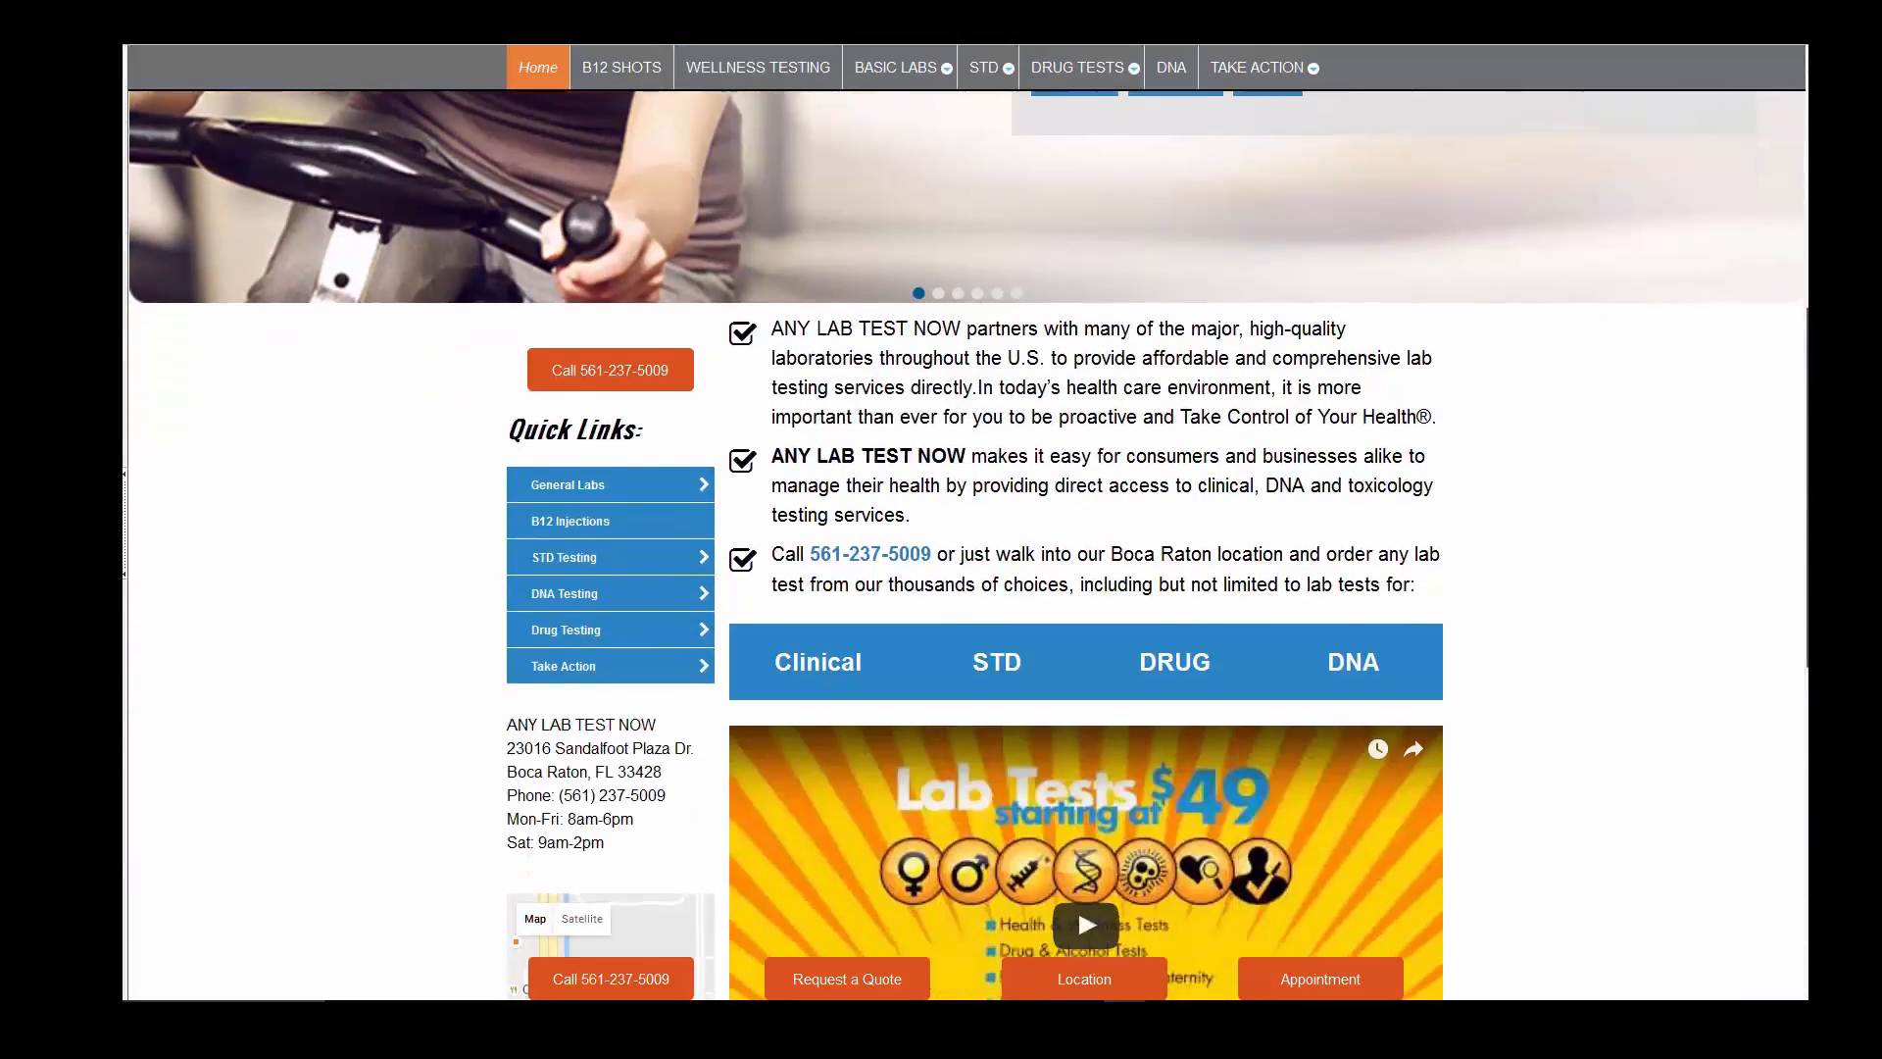
{"action": "scroll", "coordinate": [968, 527], "scroll_direction": "down", "scroll_amount": 1}
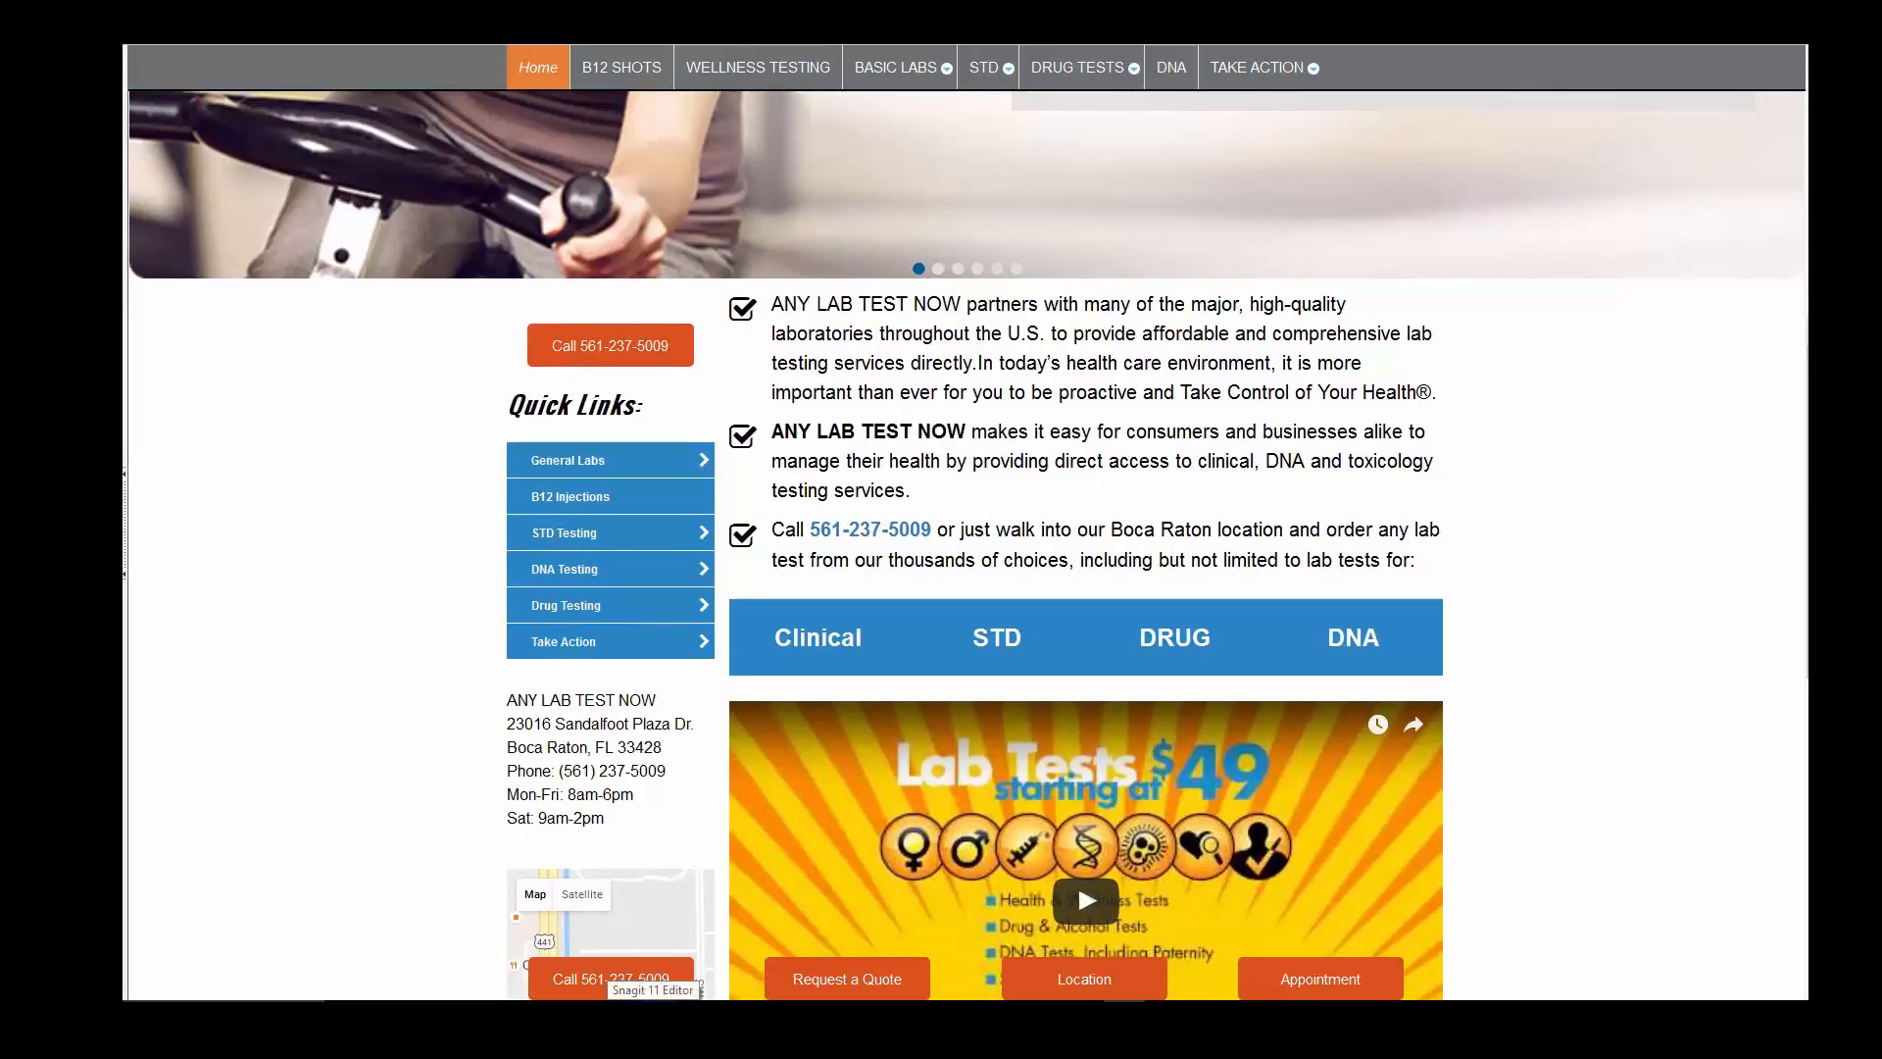
{"action": "scroll", "coordinate": [1078, 771], "scroll_direction": "down", "scroll_amount": 2}
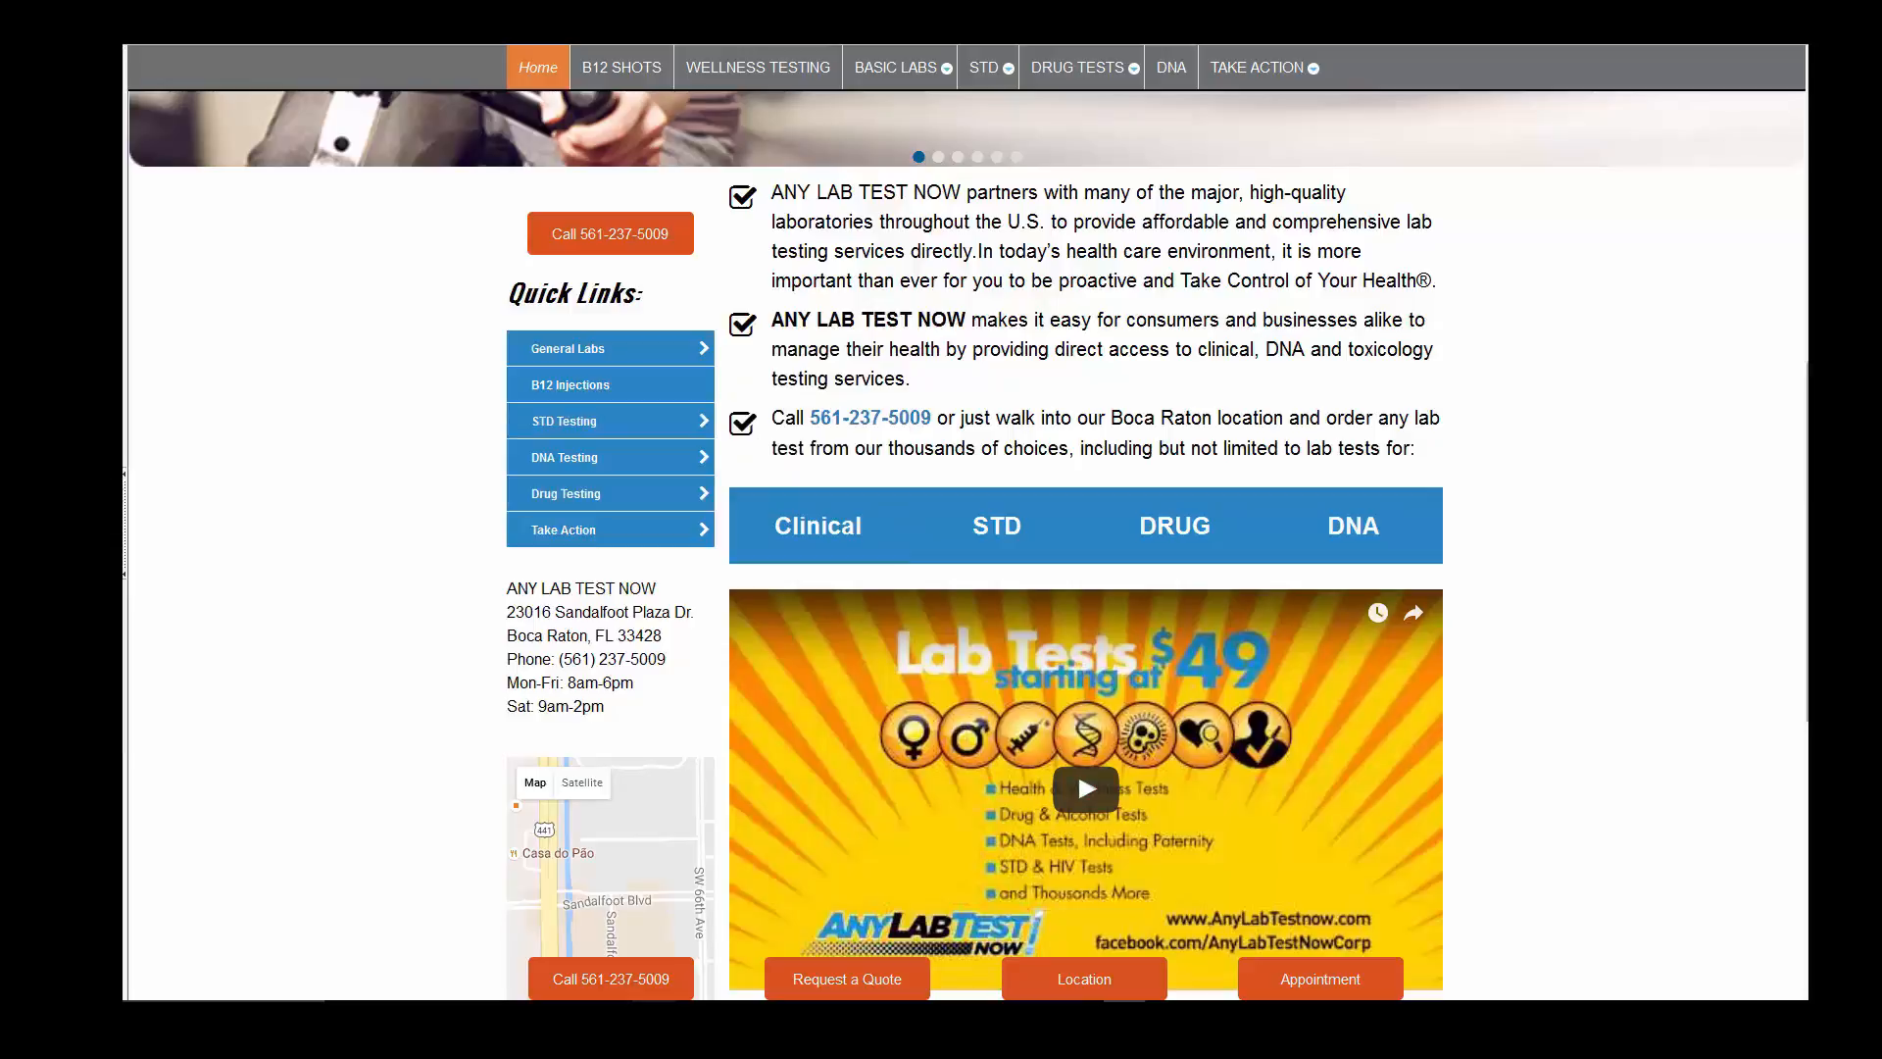
{"action": "scroll", "coordinate": [968, 547], "scroll_direction": "up", "scroll_amount": 1}
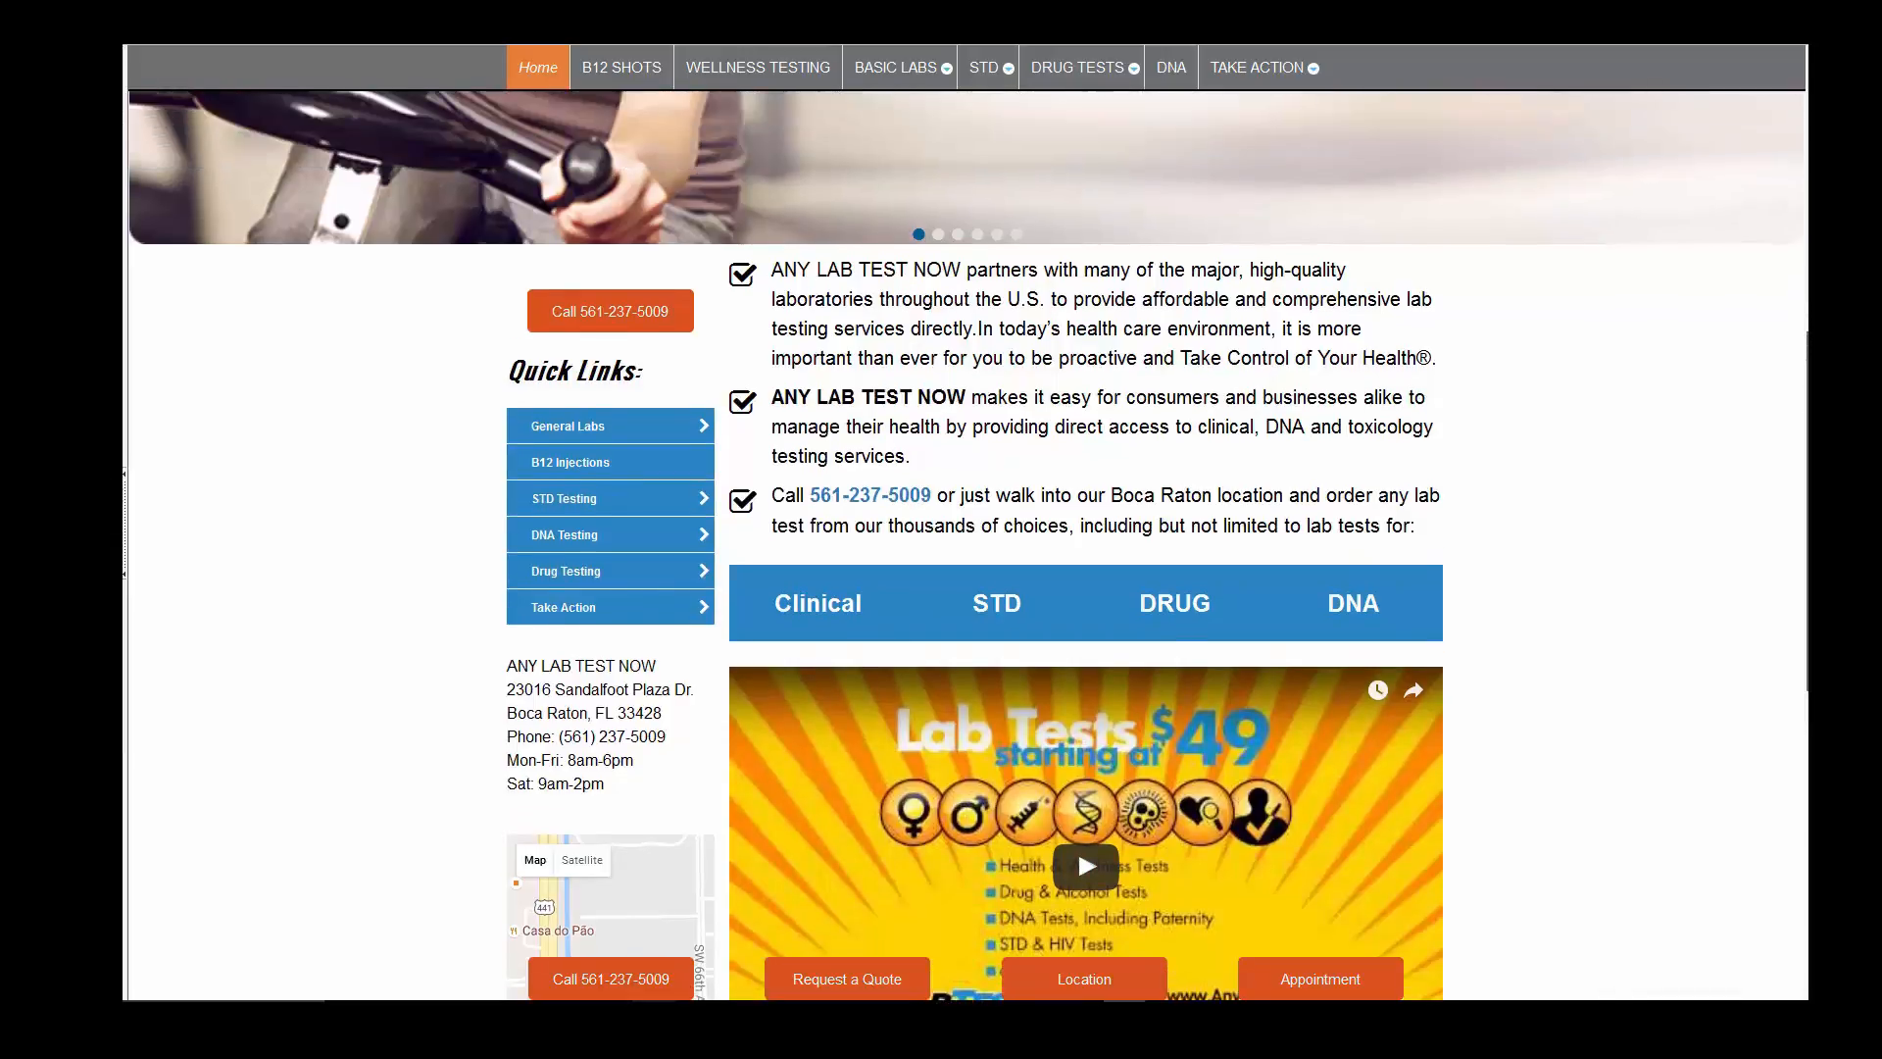
{"action": "scroll", "coordinate": [968, 547], "scroll_direction": "up", "scroll_amount": 1}
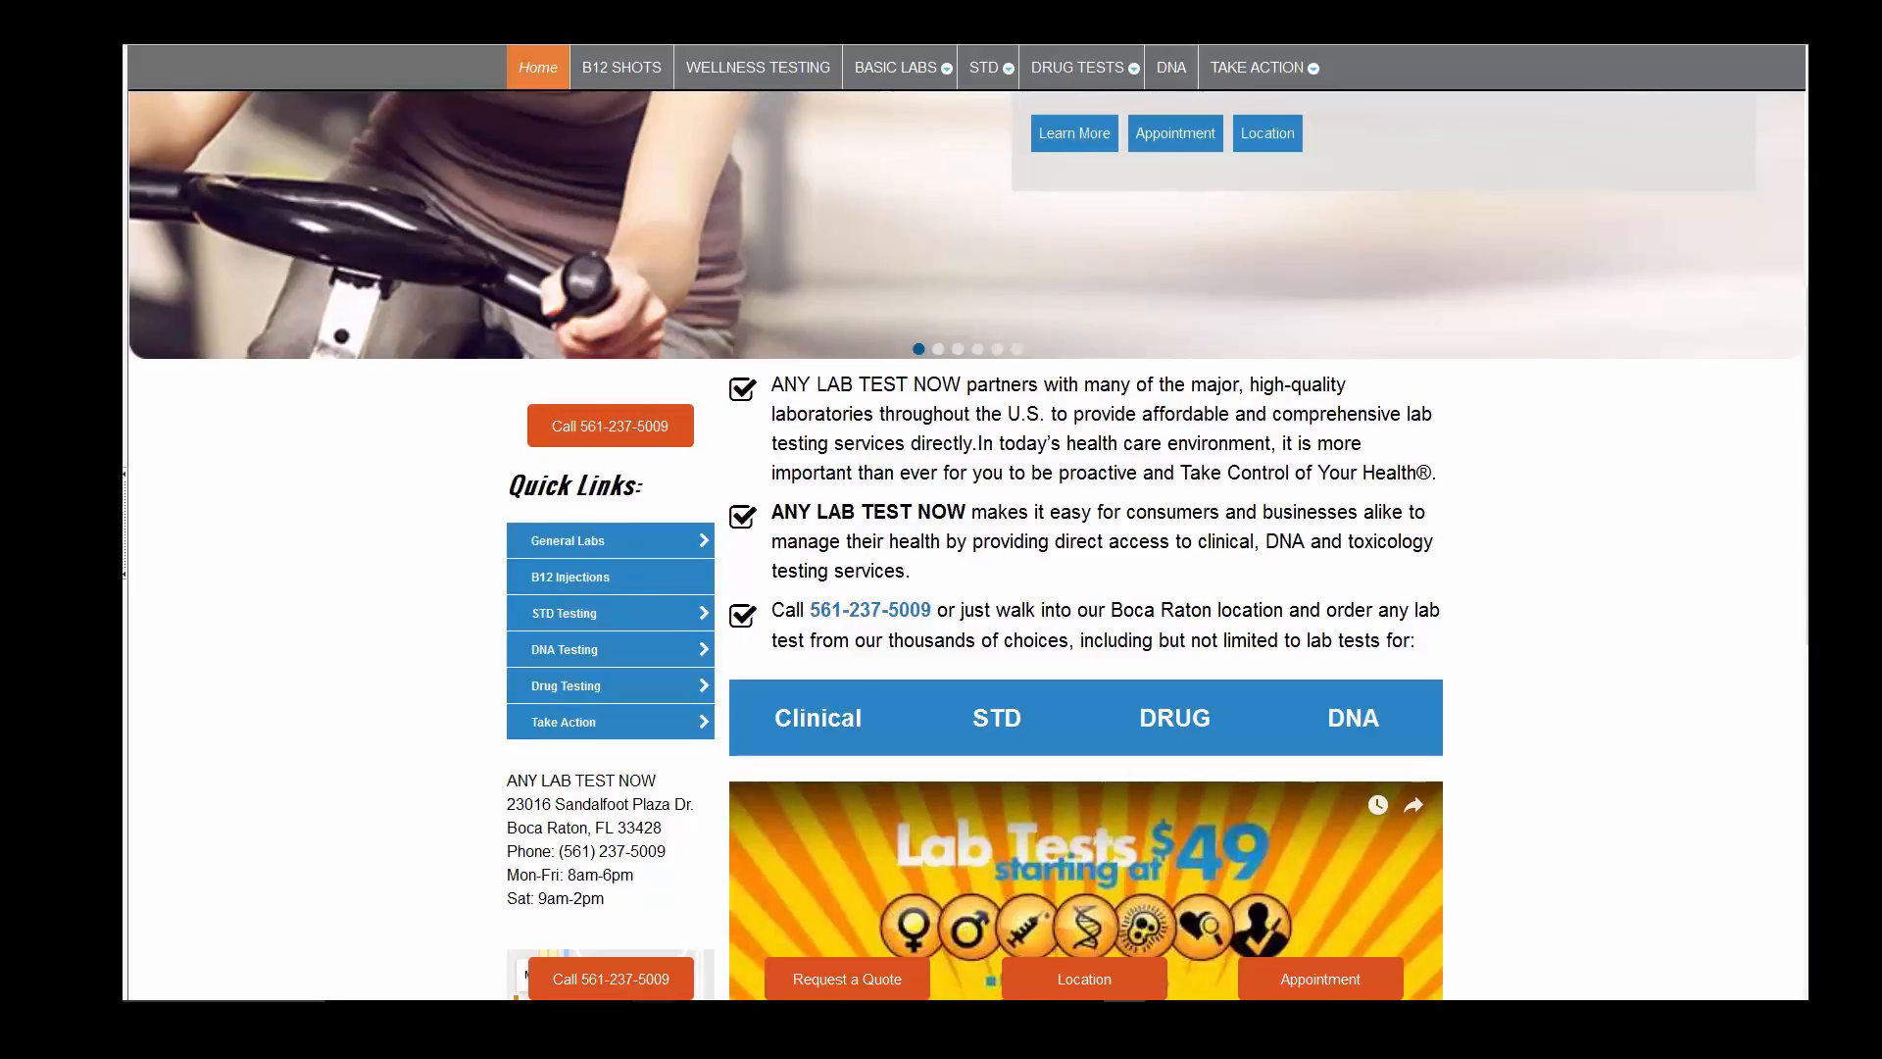
{"action": "scroll", "coordinate": [968, 521], "scroll_direction": "up", "scroll_amount": 5}
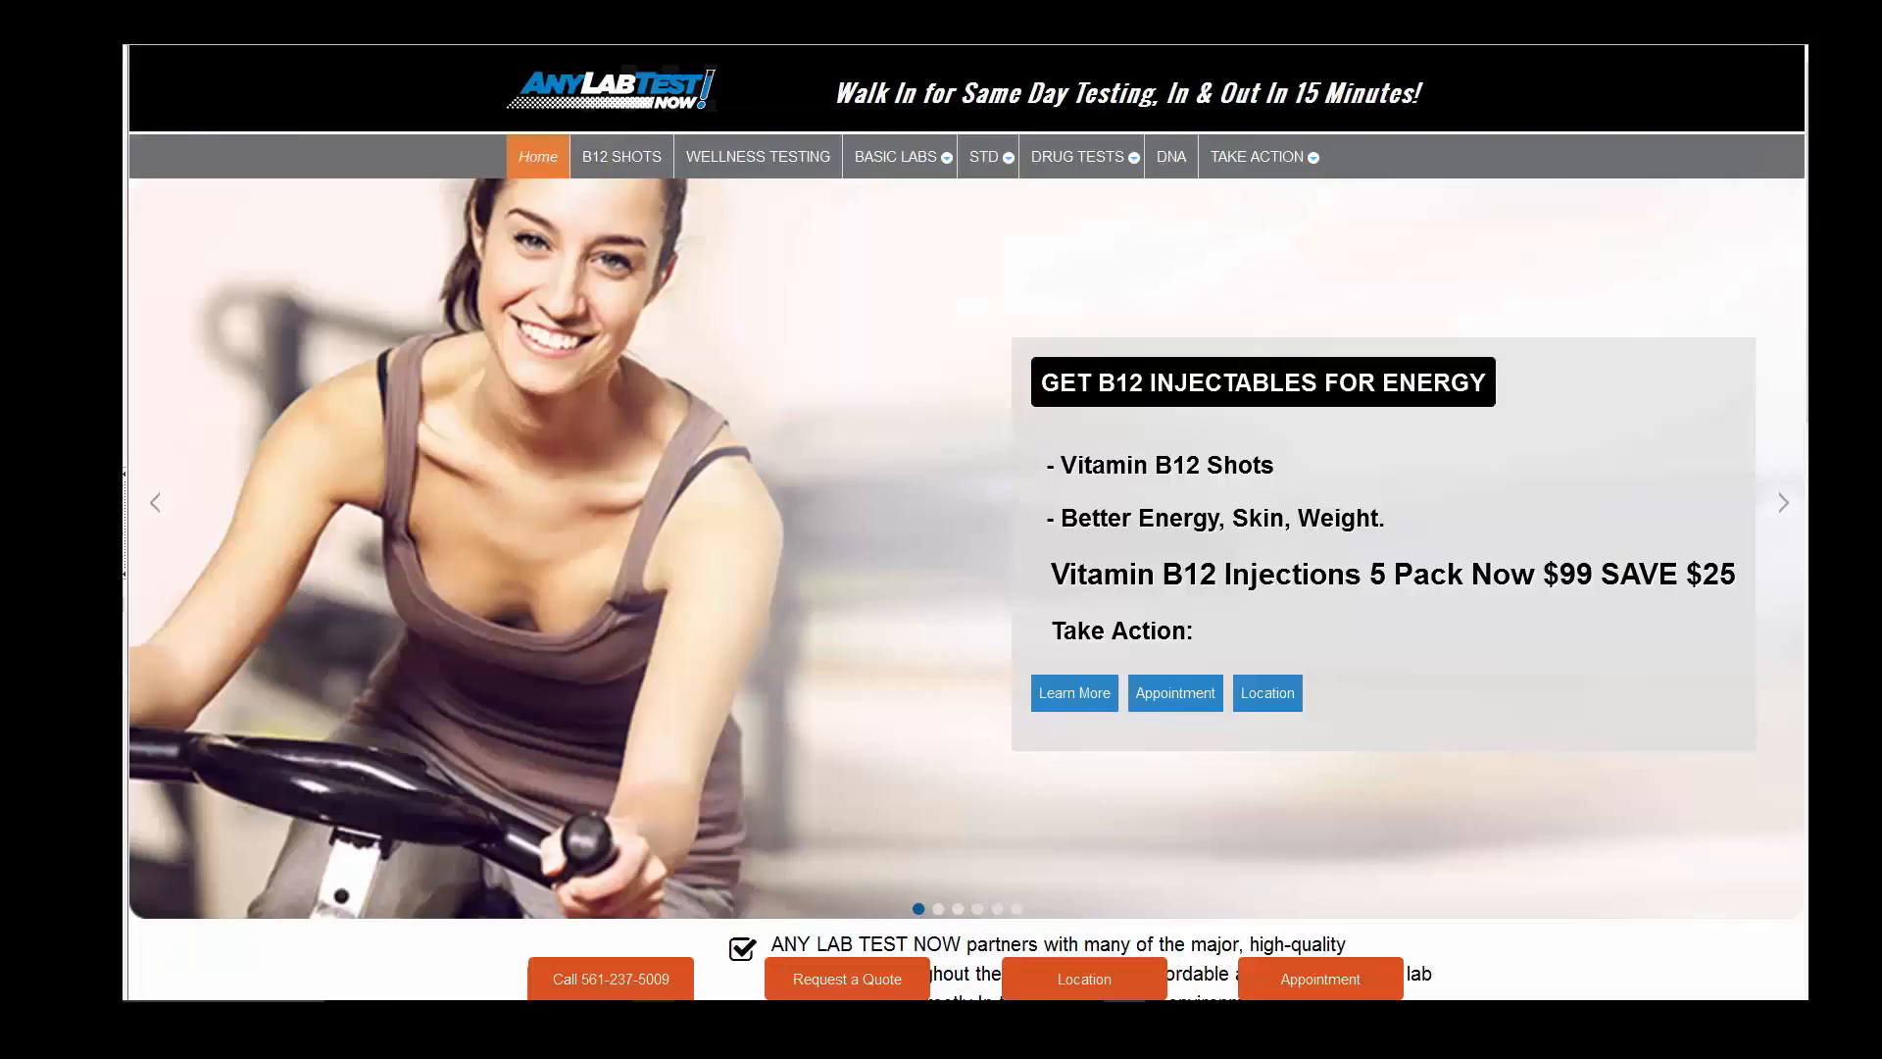
{"action": "scroll", "coordinate": [968, 521], "scroll_direction": "down", "scroll_amount": 4}
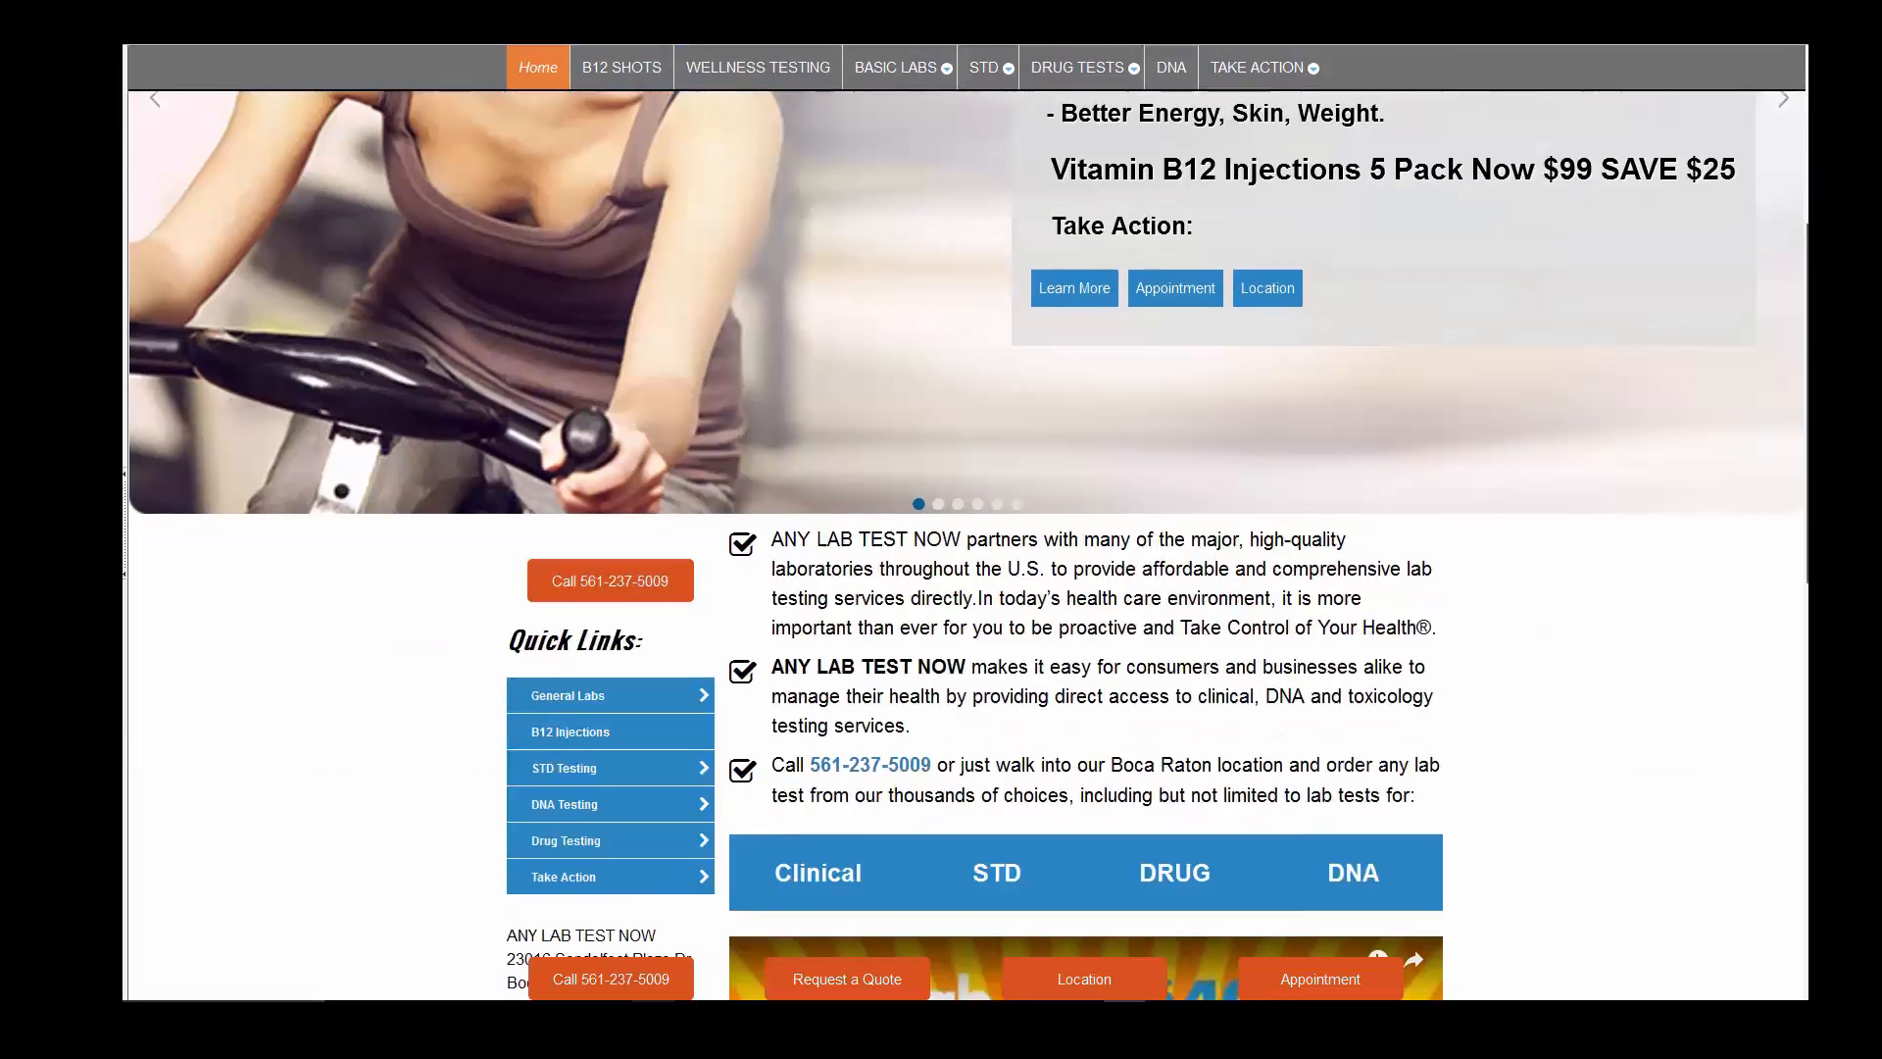
{"action": "scroll", "coordinate": [610, 288], "scroll_direction": "down", "scroll_amount": 3}
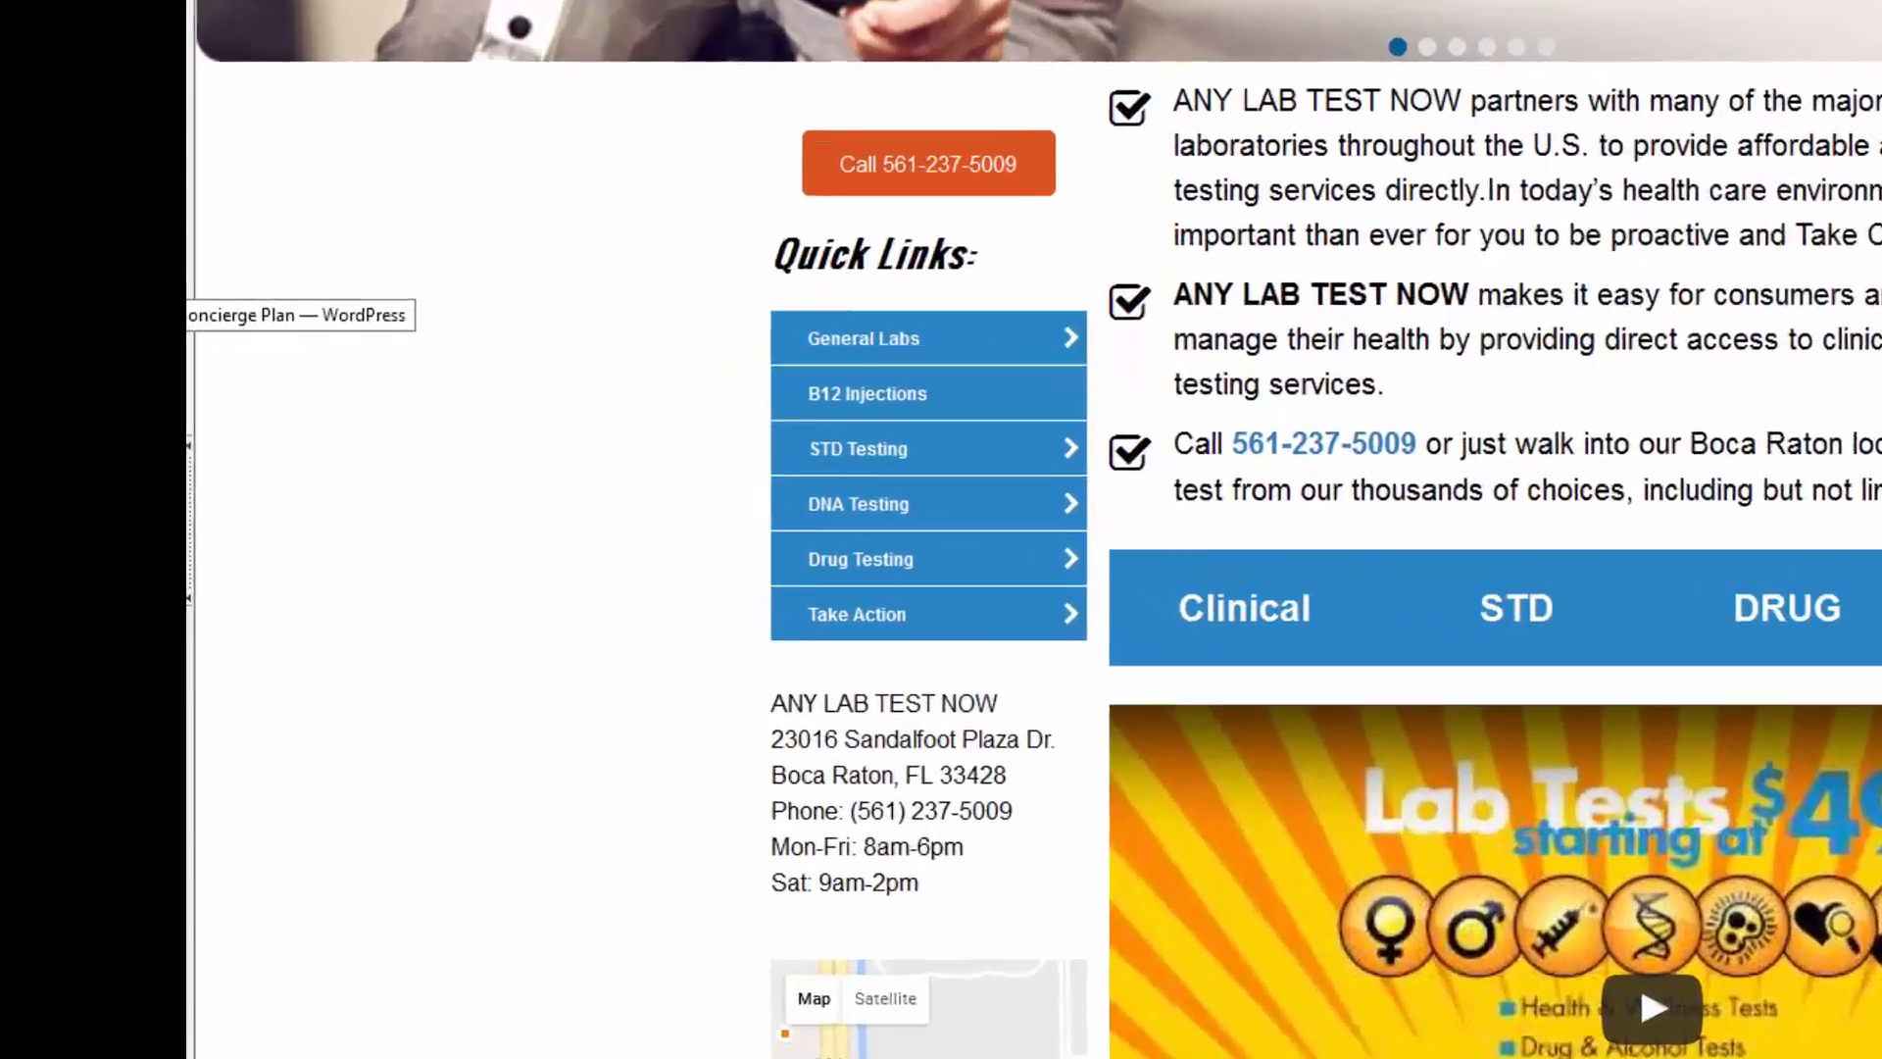
- In the dashboard's Menus page, start a new menu named 'SideBar Vertical Menu'
{"action": "left_click", "coordinate": [123, 378]}
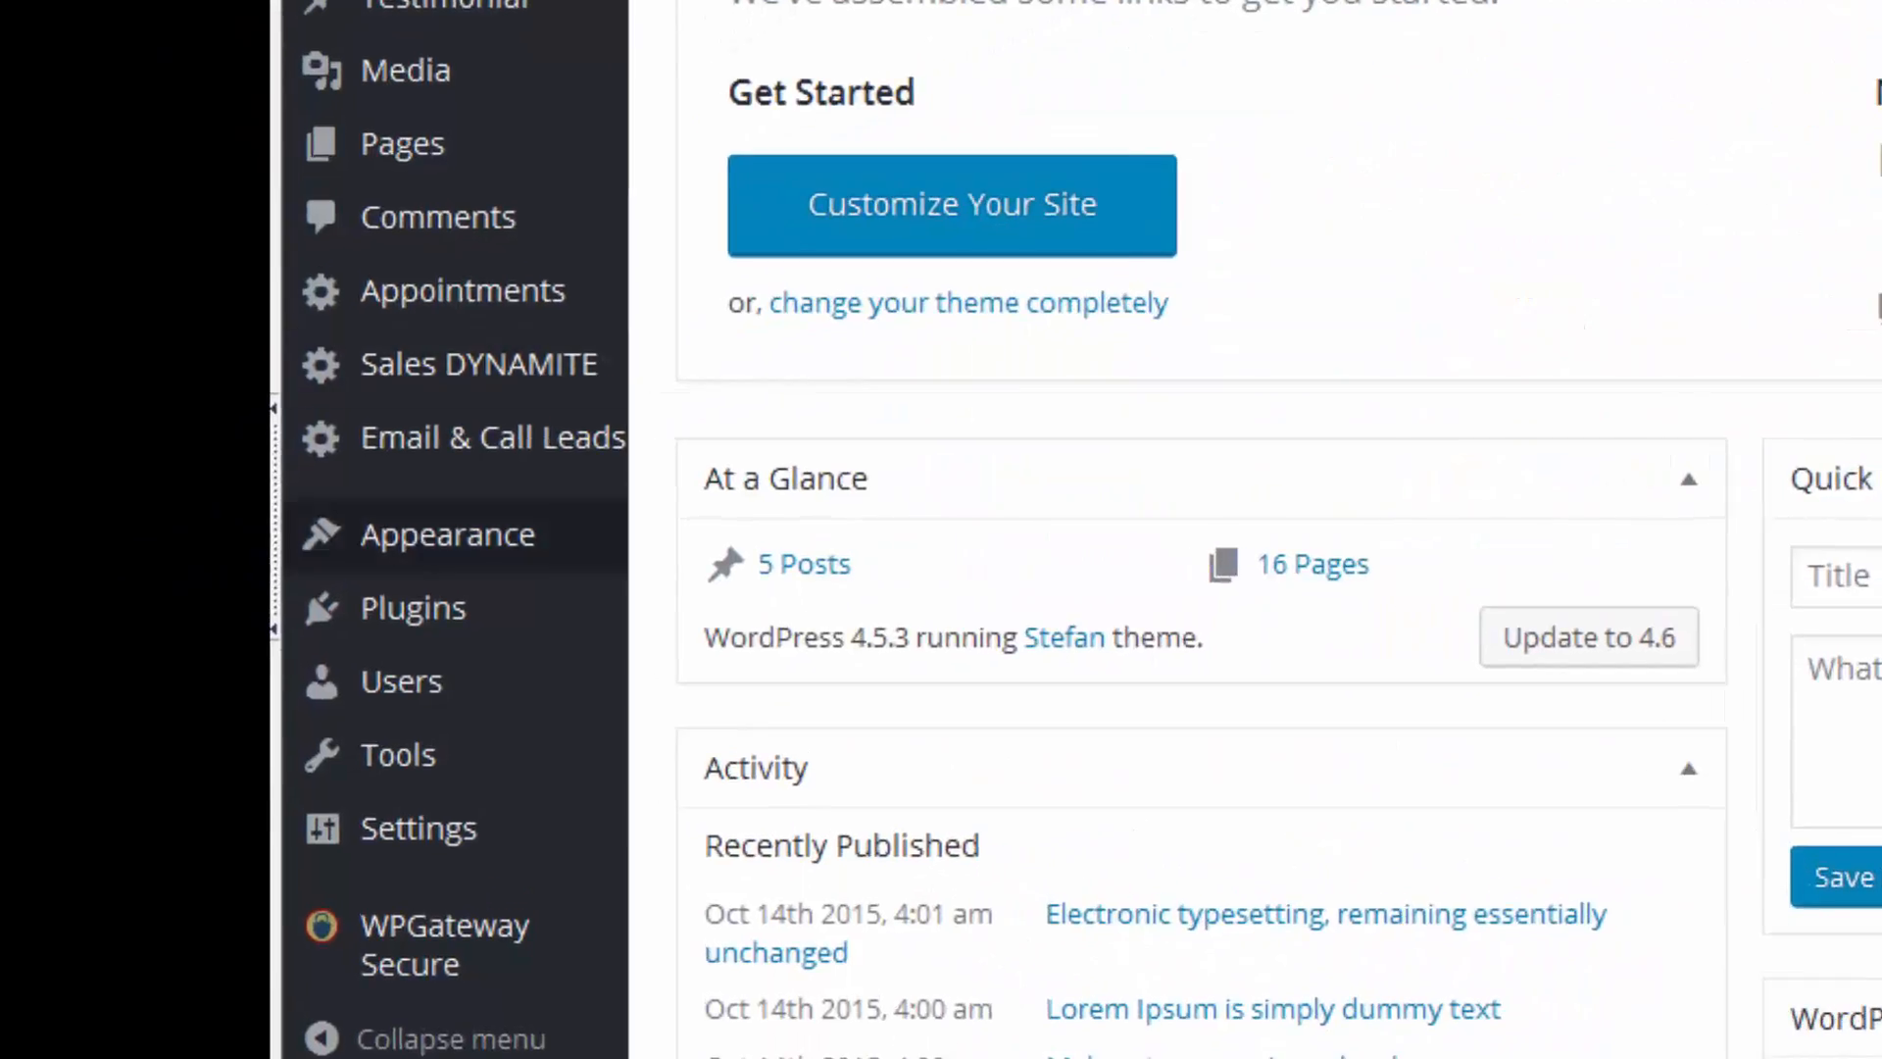
{"action": "mouse_move", "coordinate": [333, 537]}
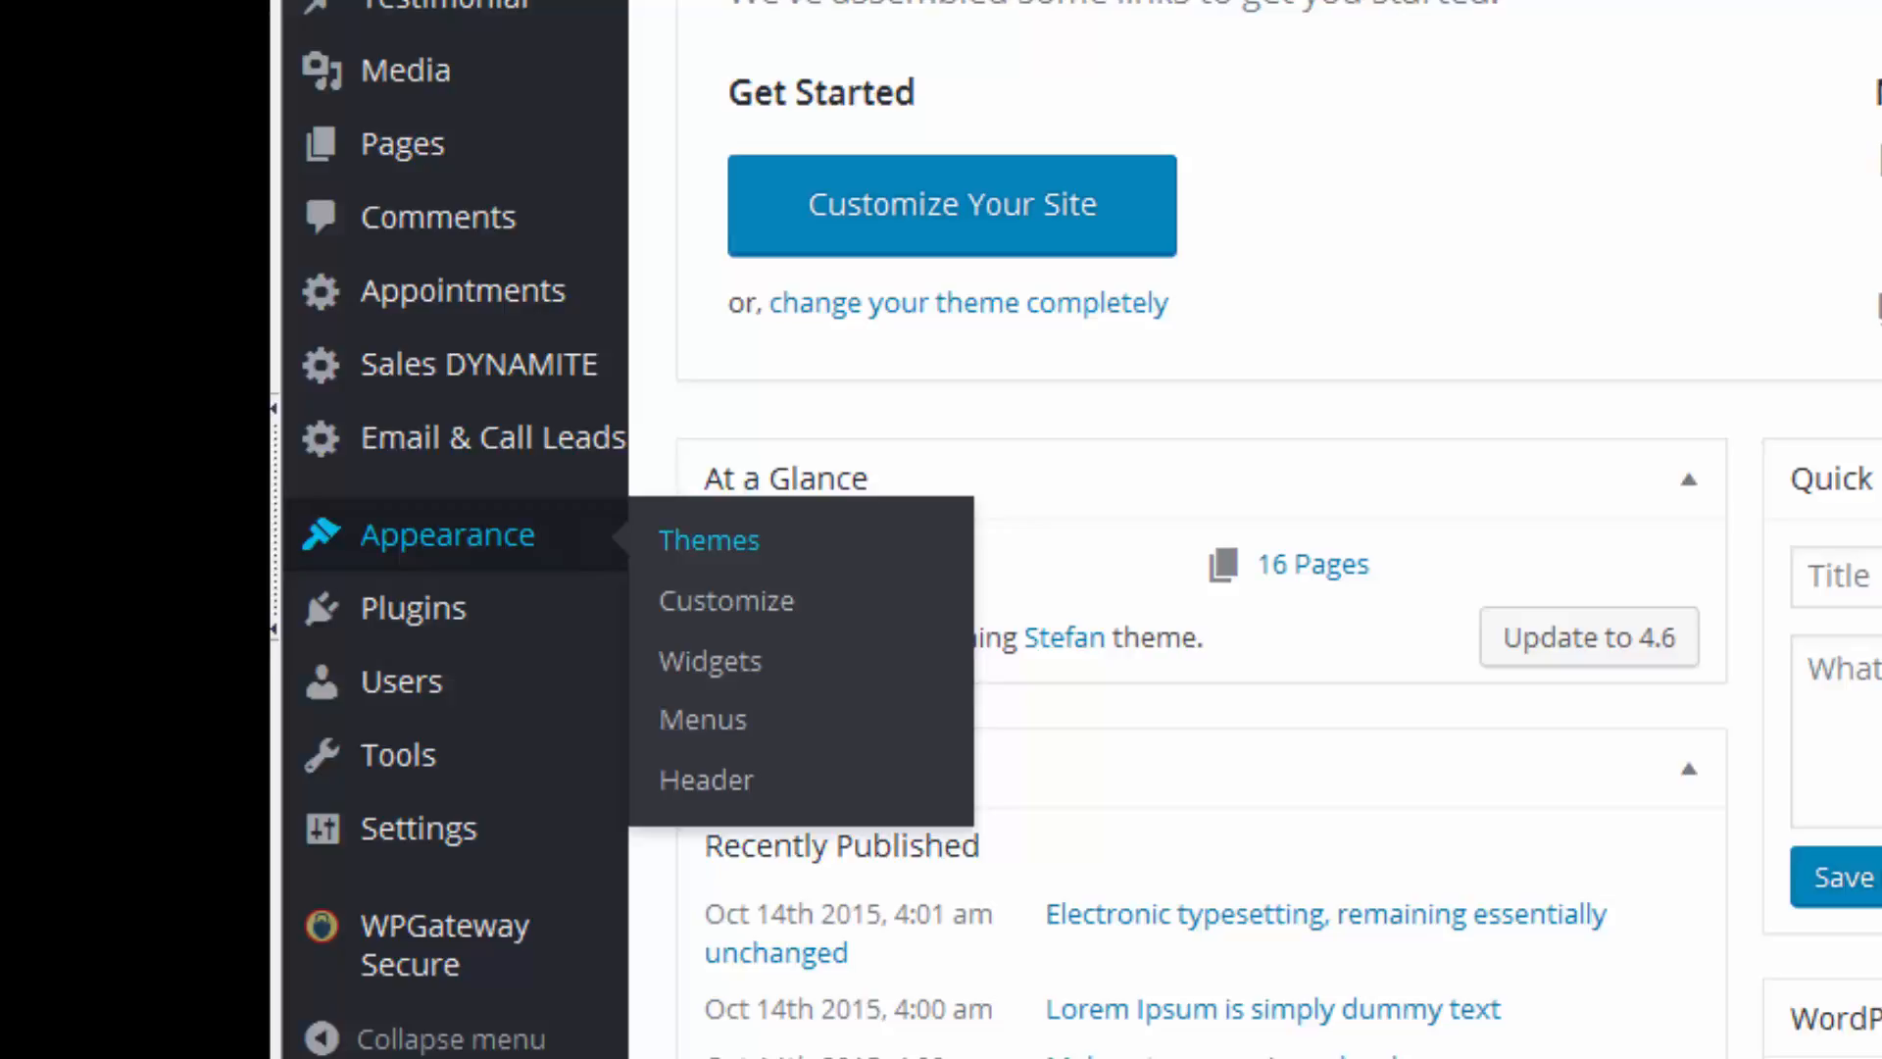
{"action": "left_click", "coordinate": [703, 719]}
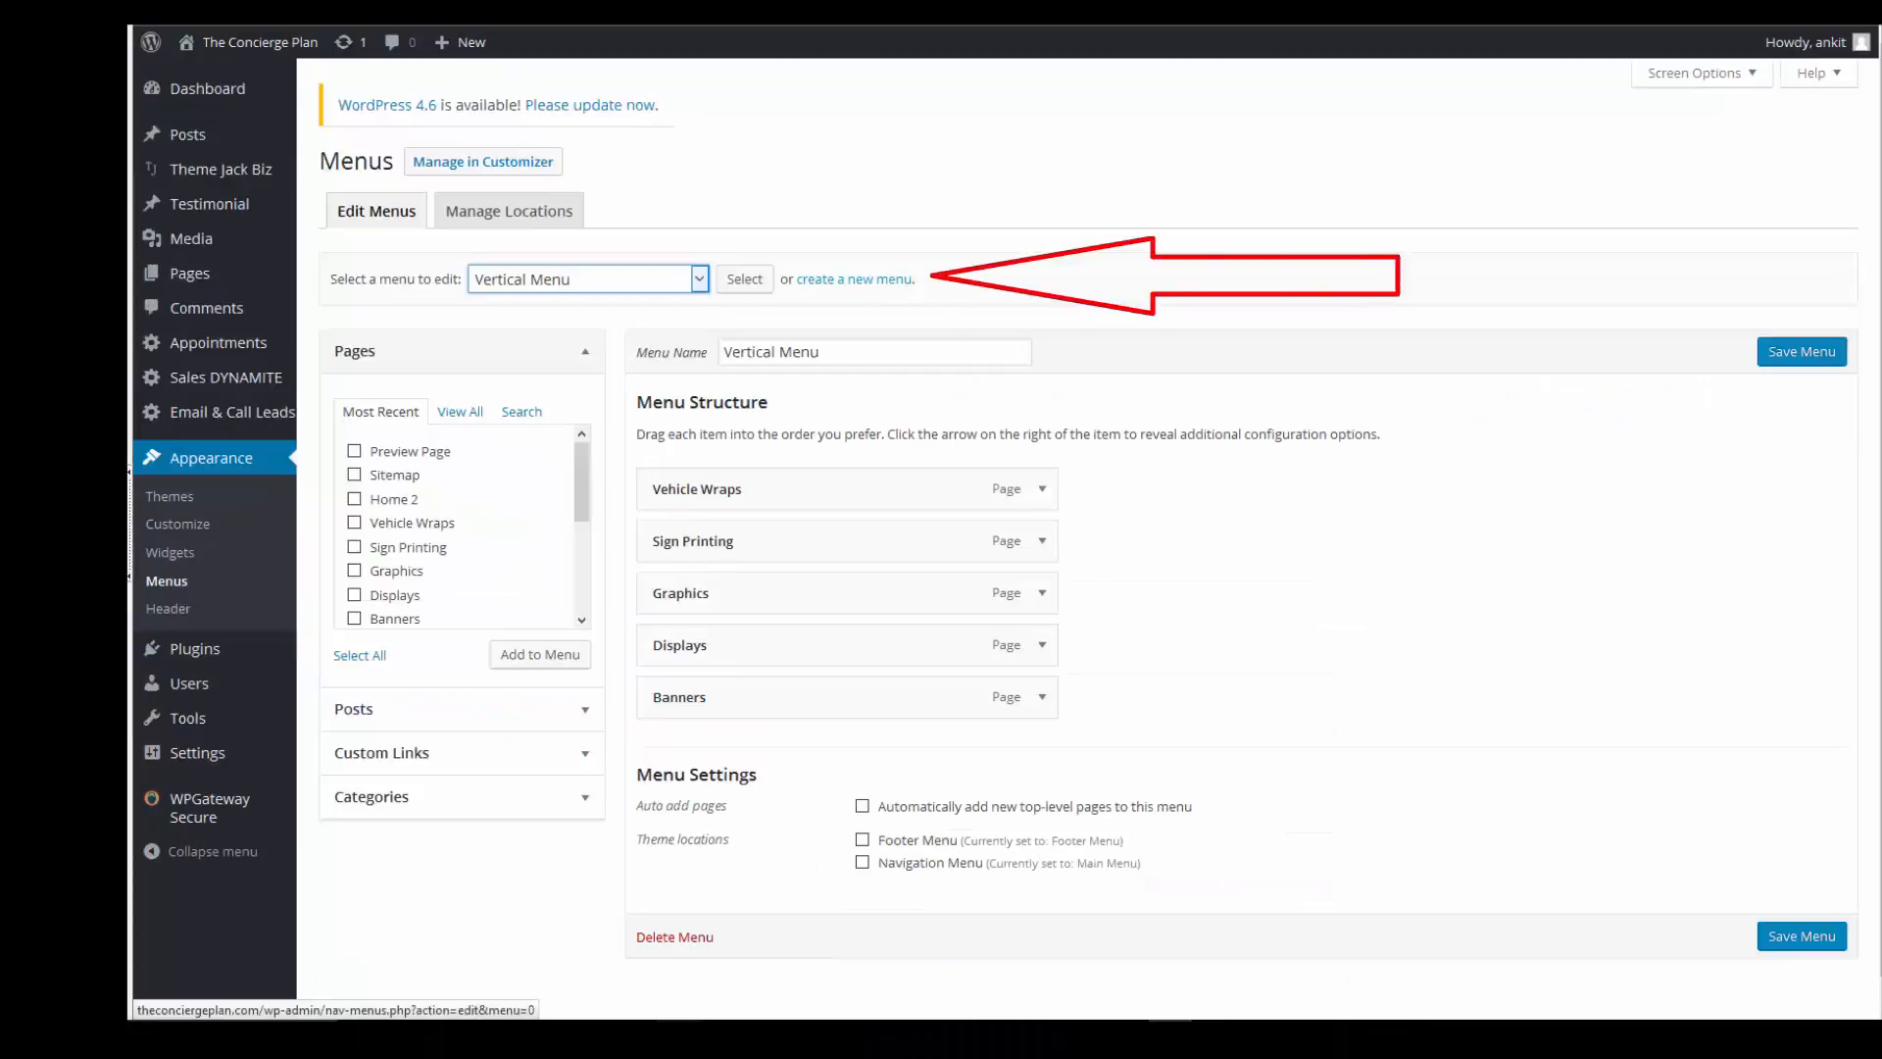
{"action": "left_click", "coordinate": [855, 279]}
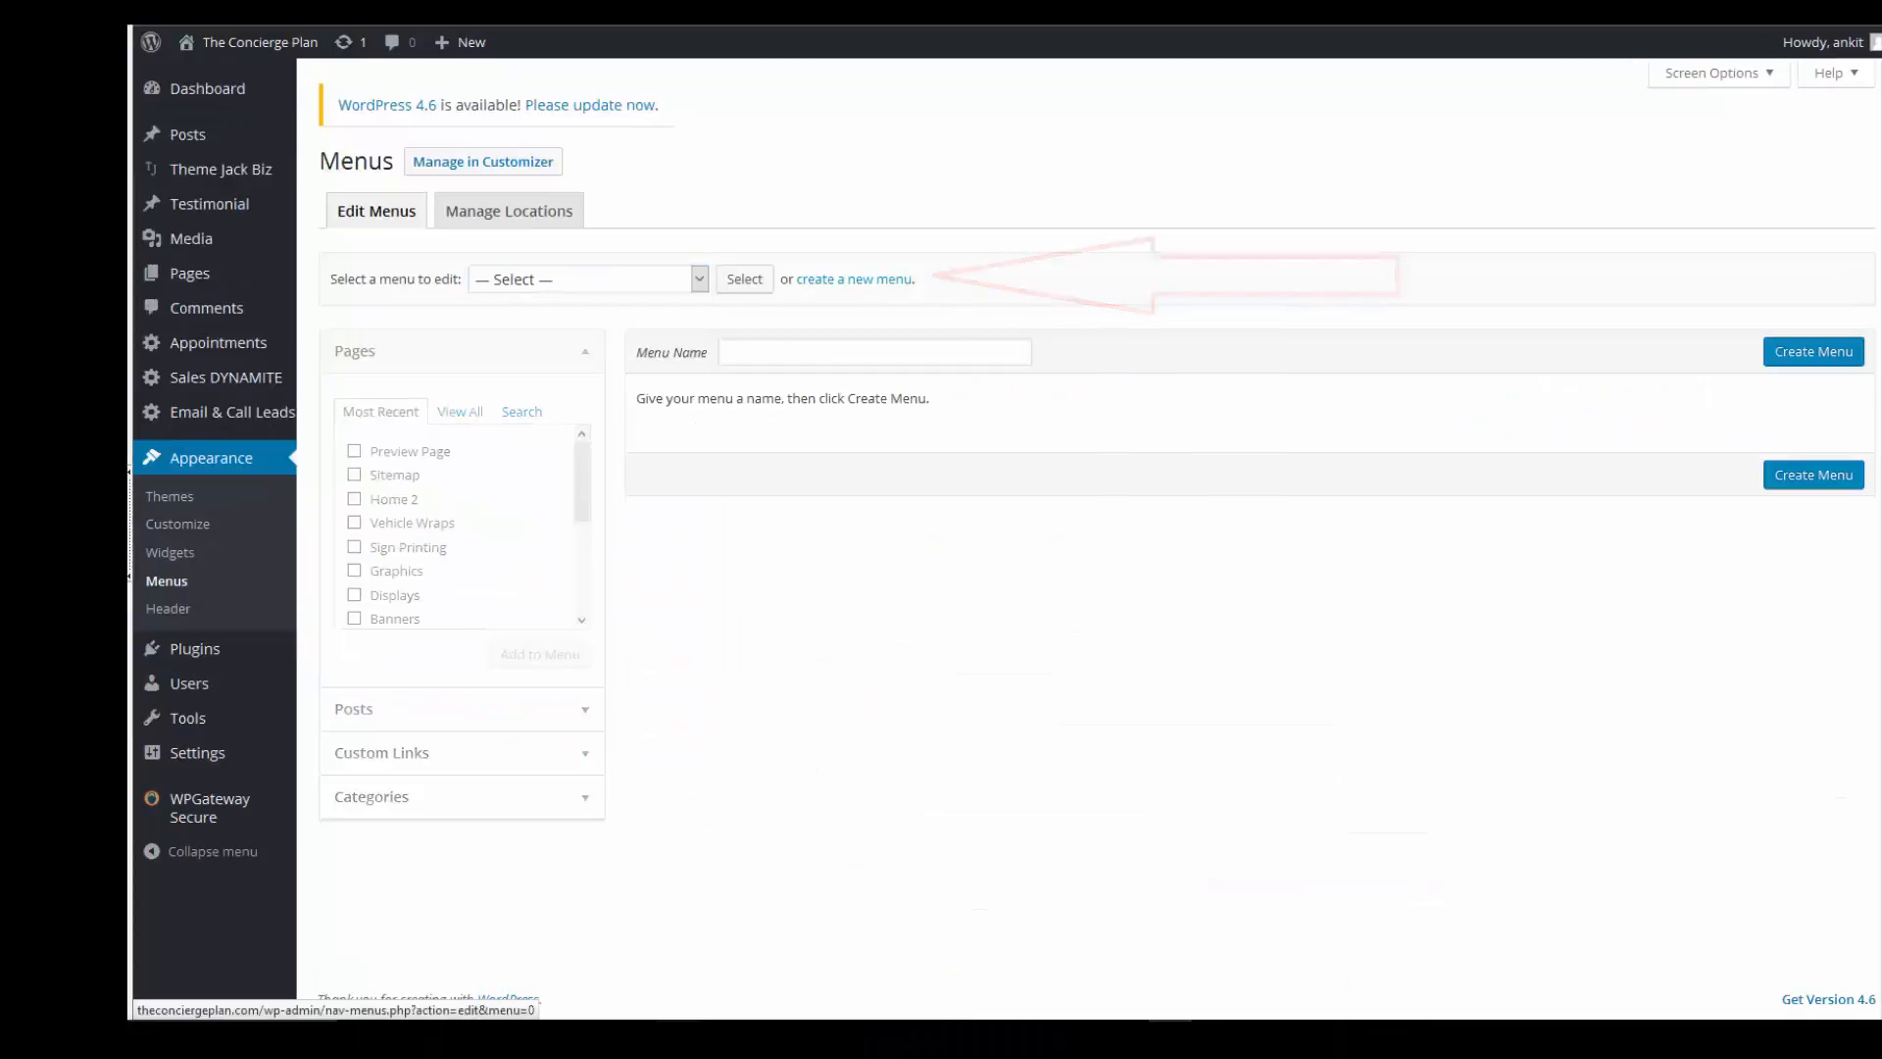
{"action": "left_click", "coordinate": [874, 352]}
{"action": "type", "text": "SideBar Vertical Menu"}
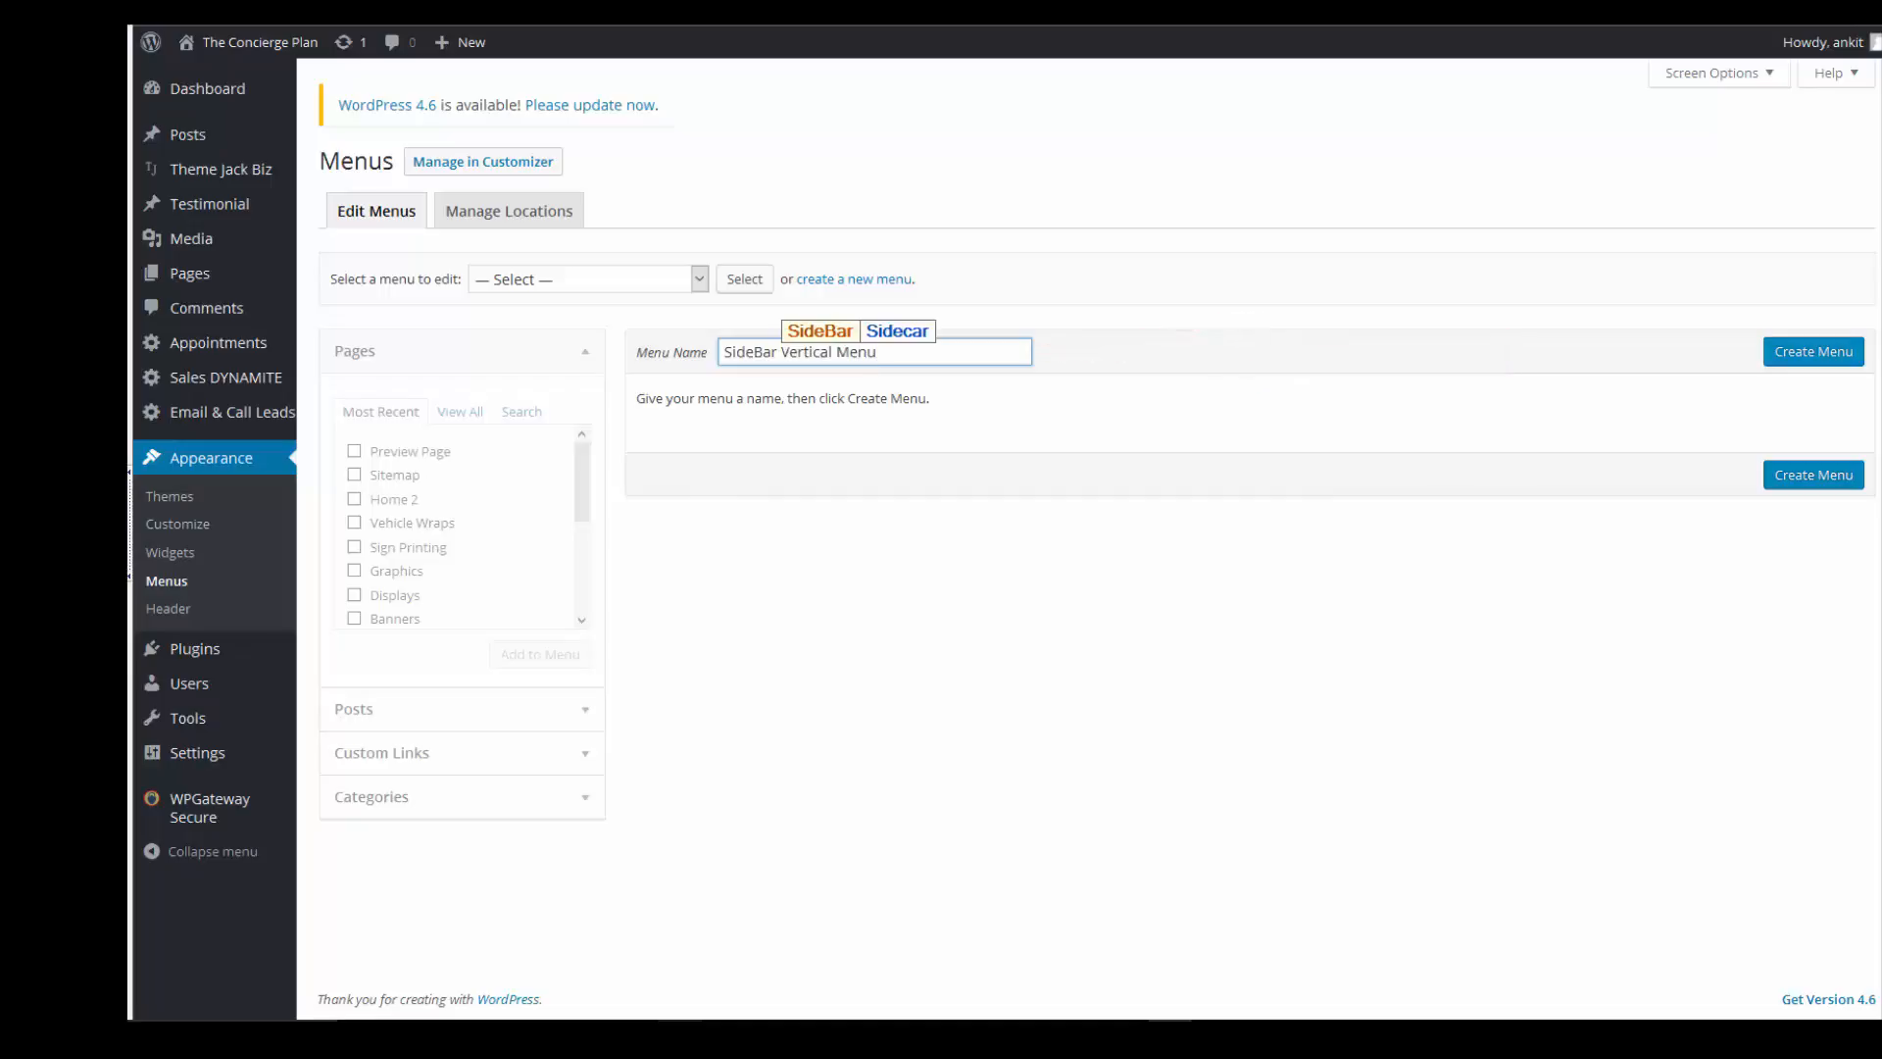
{"action": "key", "text": "Return"}
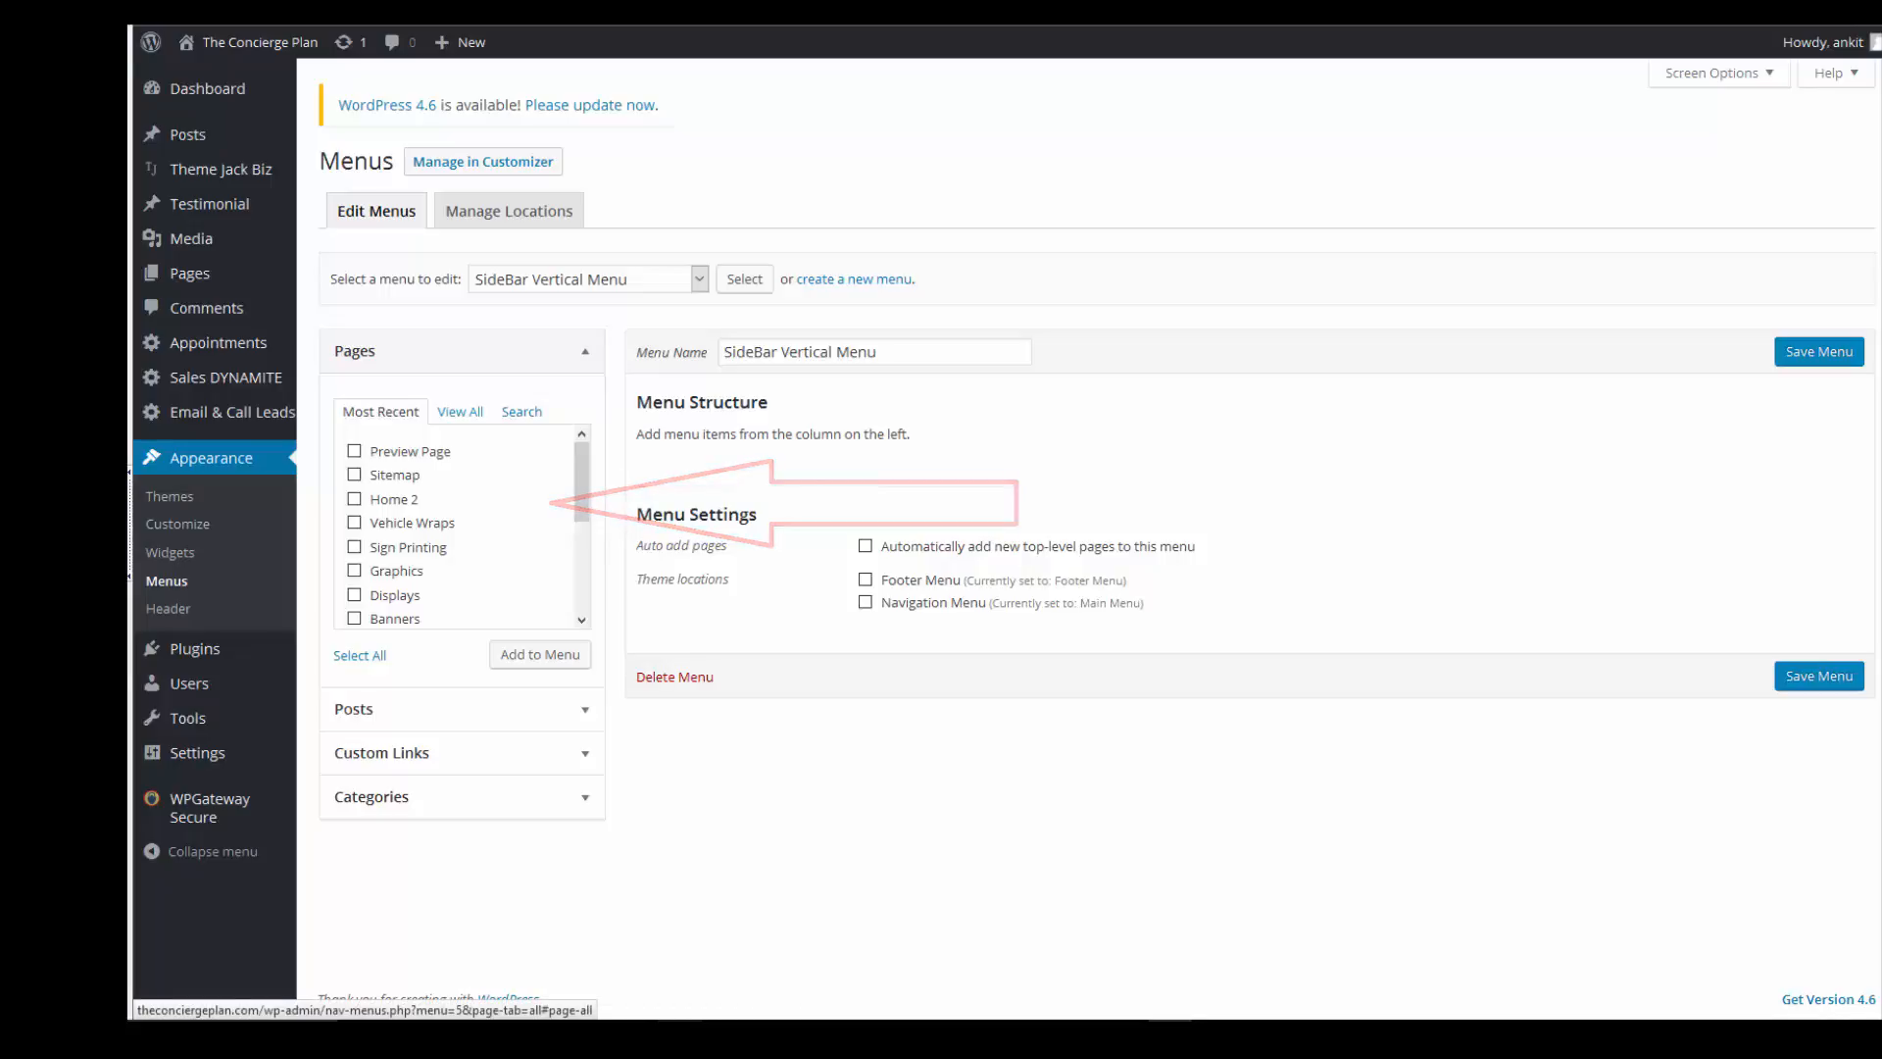
- Expand the full list of site pages in the menu editor
{"action": "left_click", "coordinate": [460, 411]}
{"action": "scroll", "coordinate": [460, 529], "scroll_direction": "down", "scroll_amount": 2}
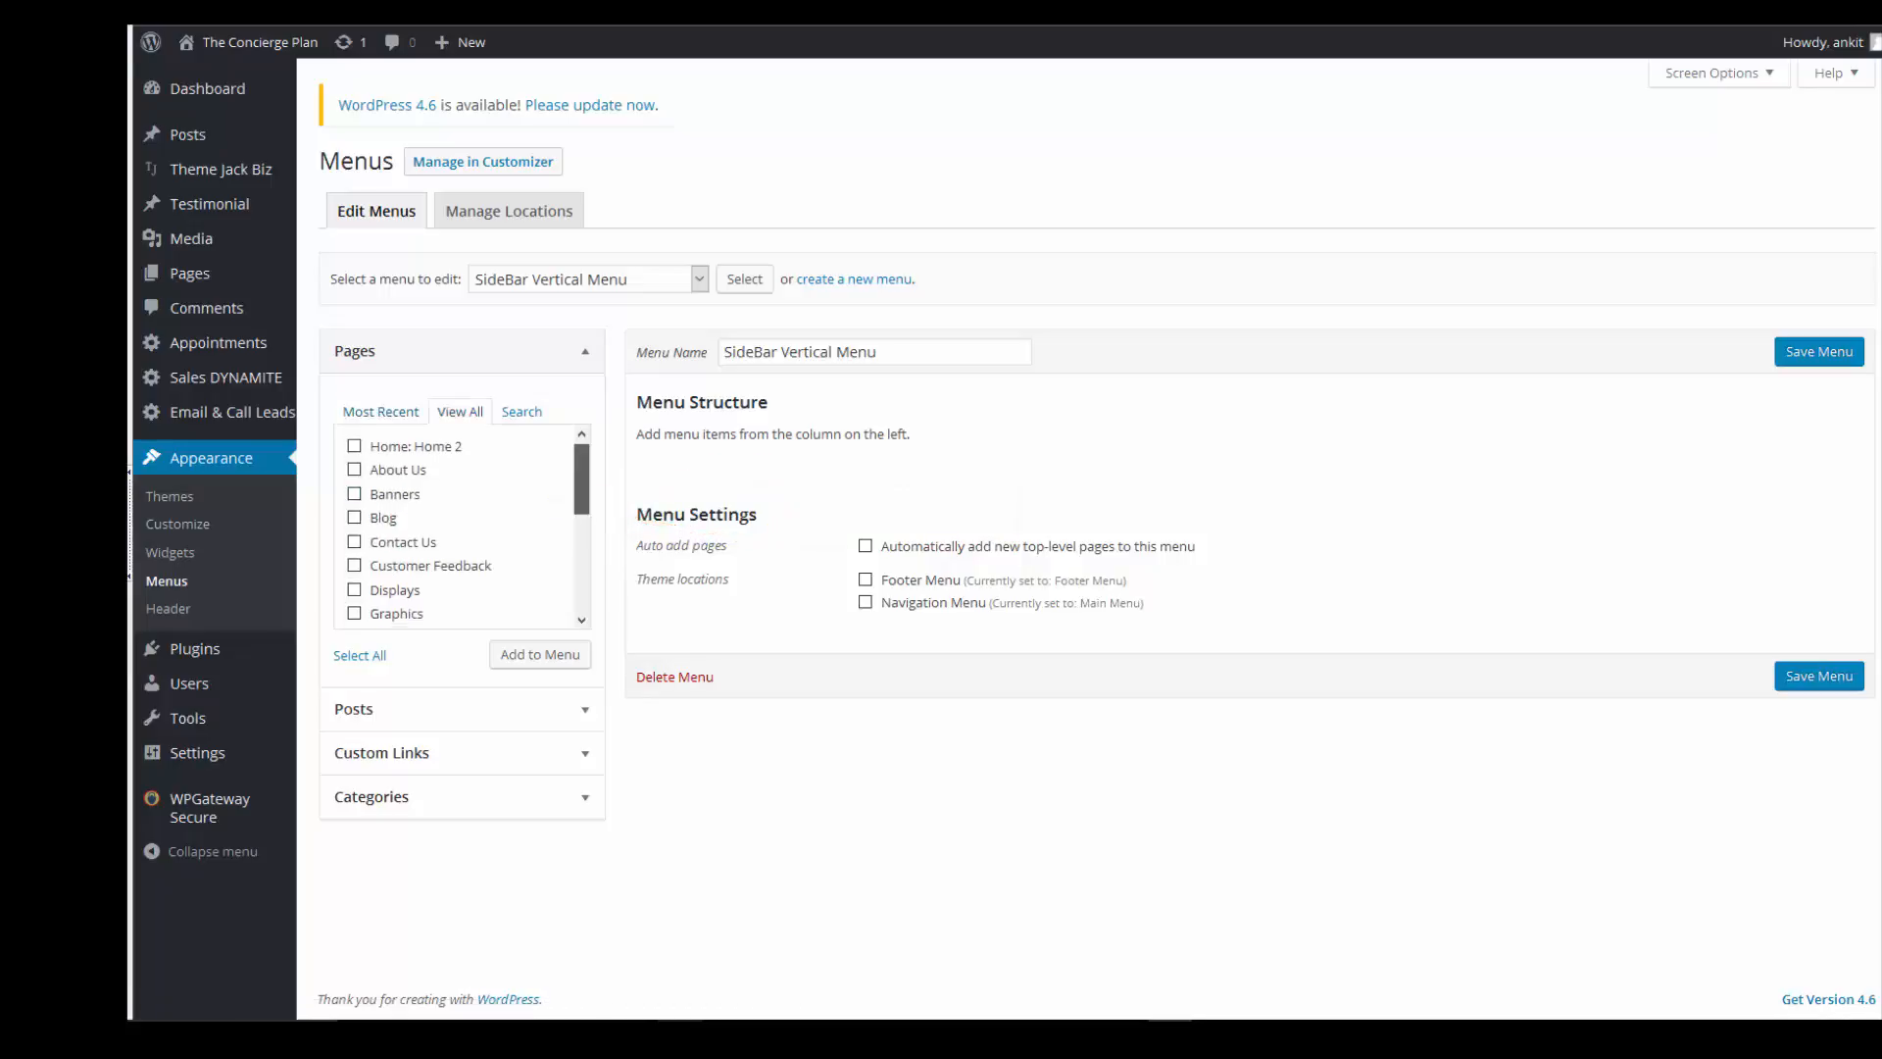
{"action": "left_click_drag", "start_coordinate": [582, 505], "coordinate": [582, 525]}
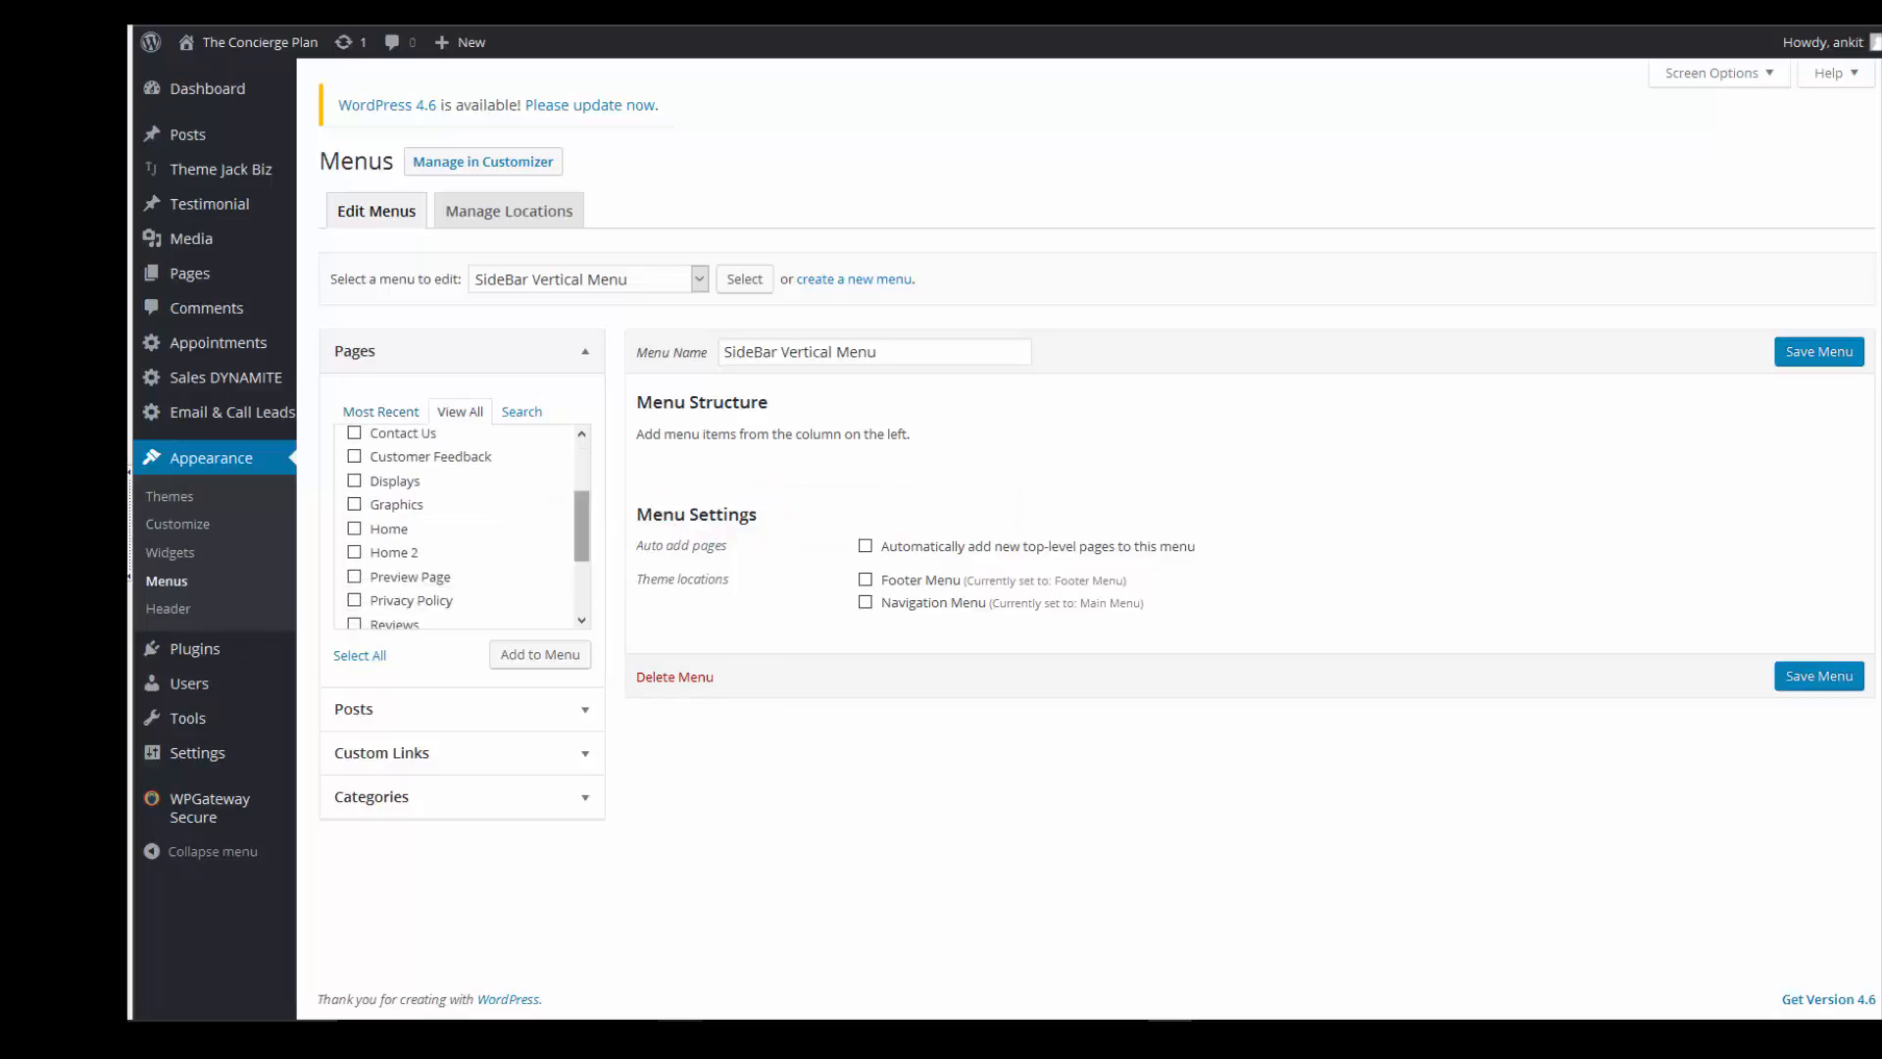
{"action": "left_click", "coordinate": [540, 655]}
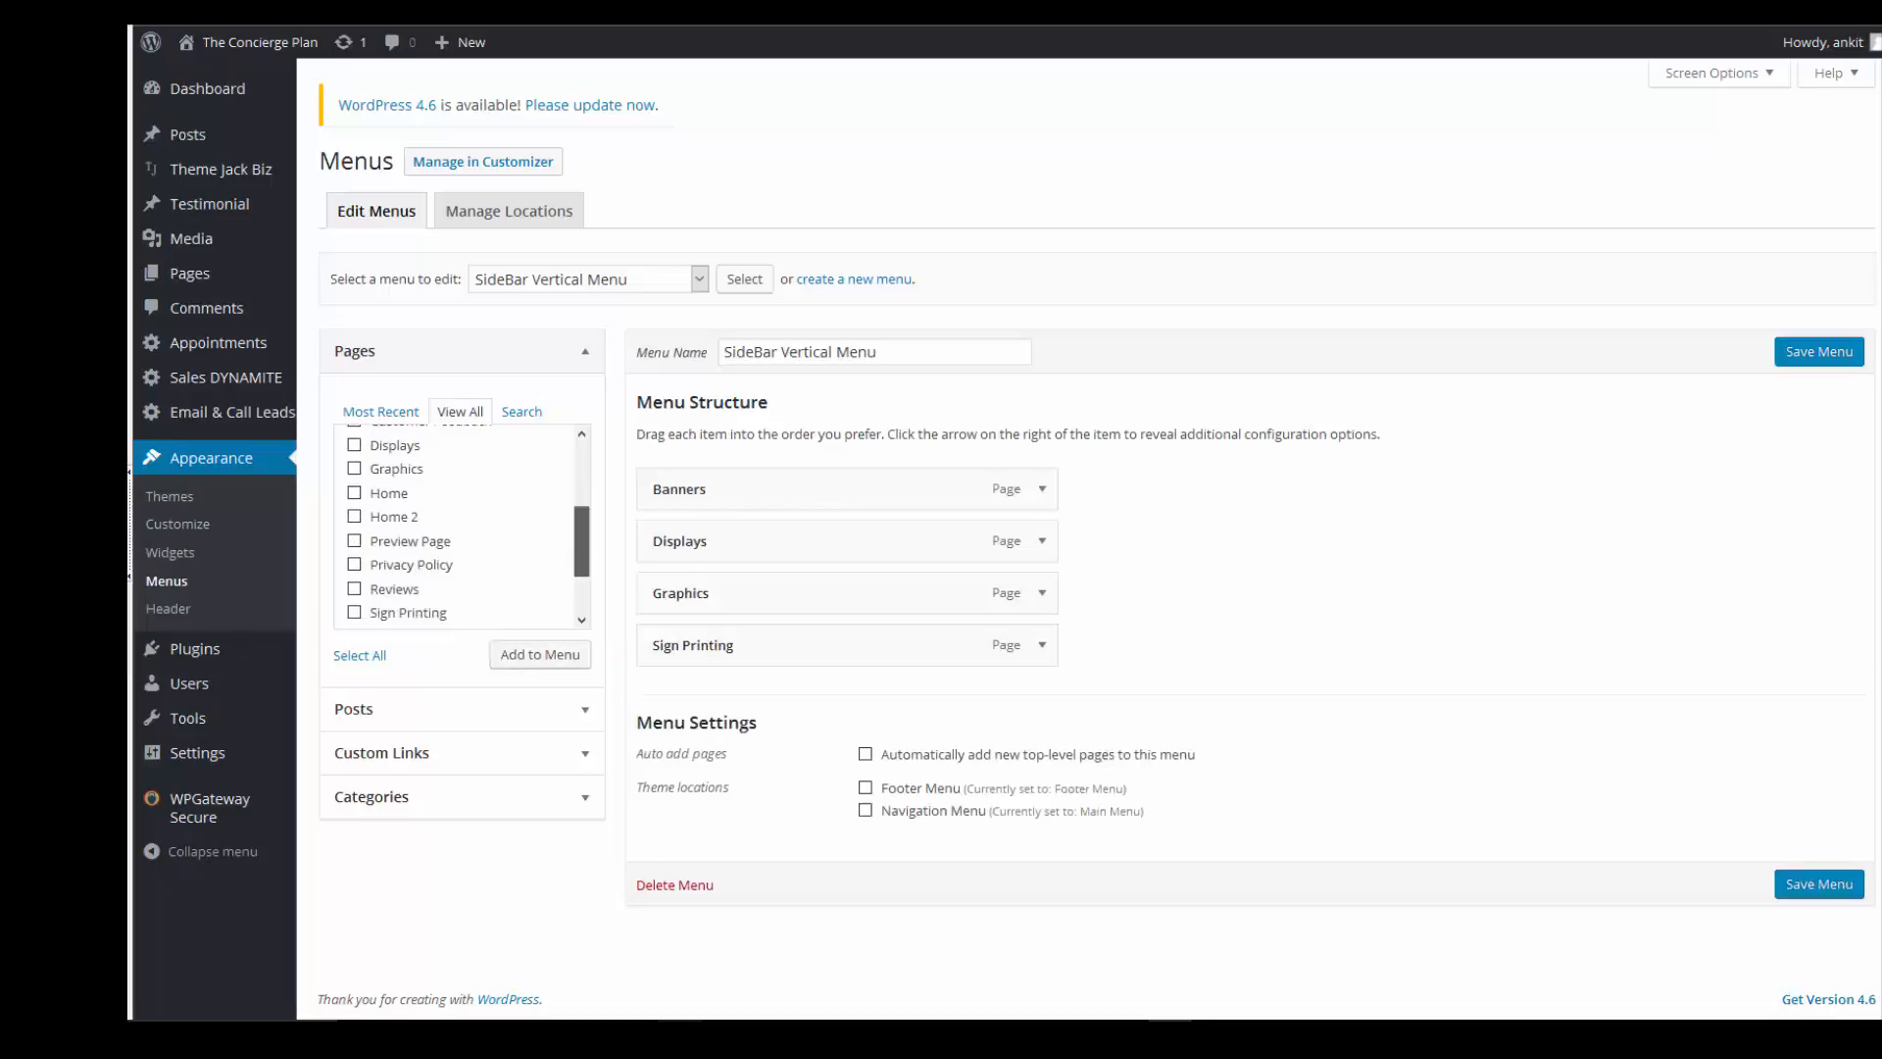
{"action": "scroll", "coordinate": [461, 527], "scroll_direction": "up", "scroll_amount": 4}
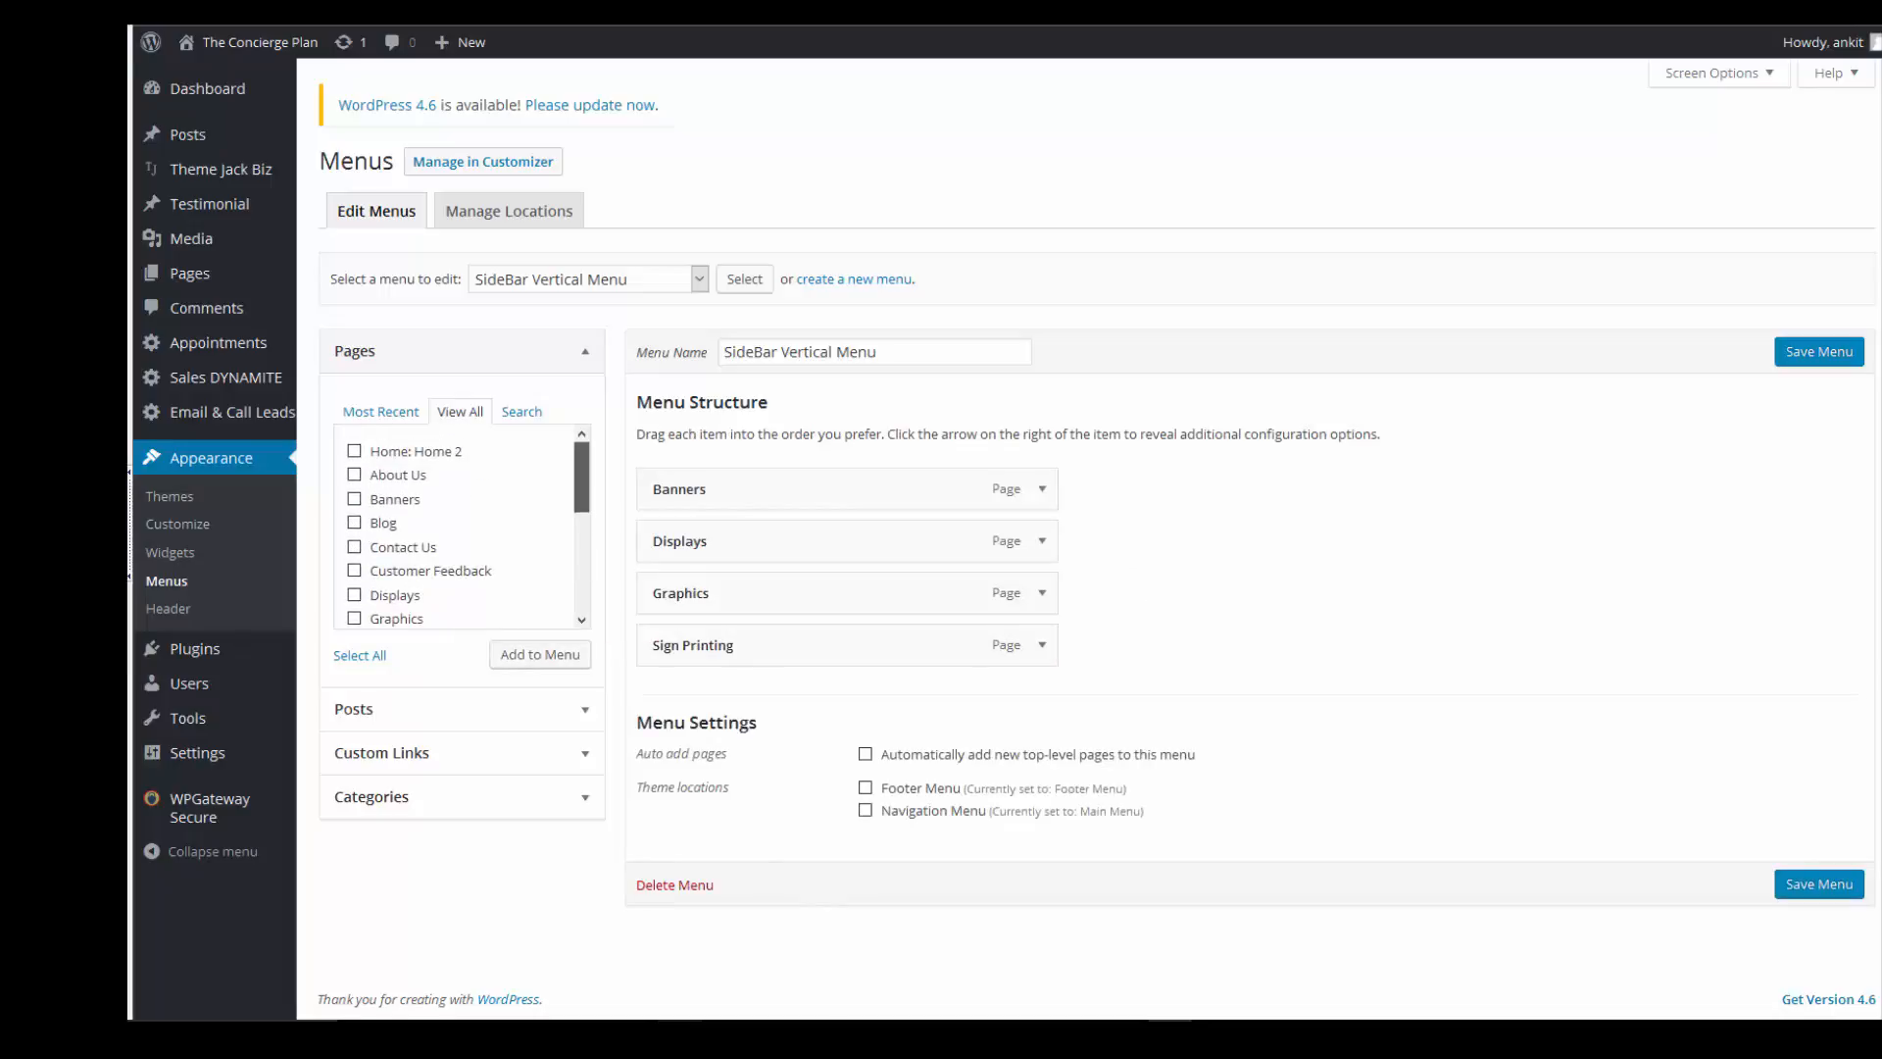
{"action": "scroll", "coordinate": [460, 527], "scroll_direction": "down", "scroll_amount": 1}
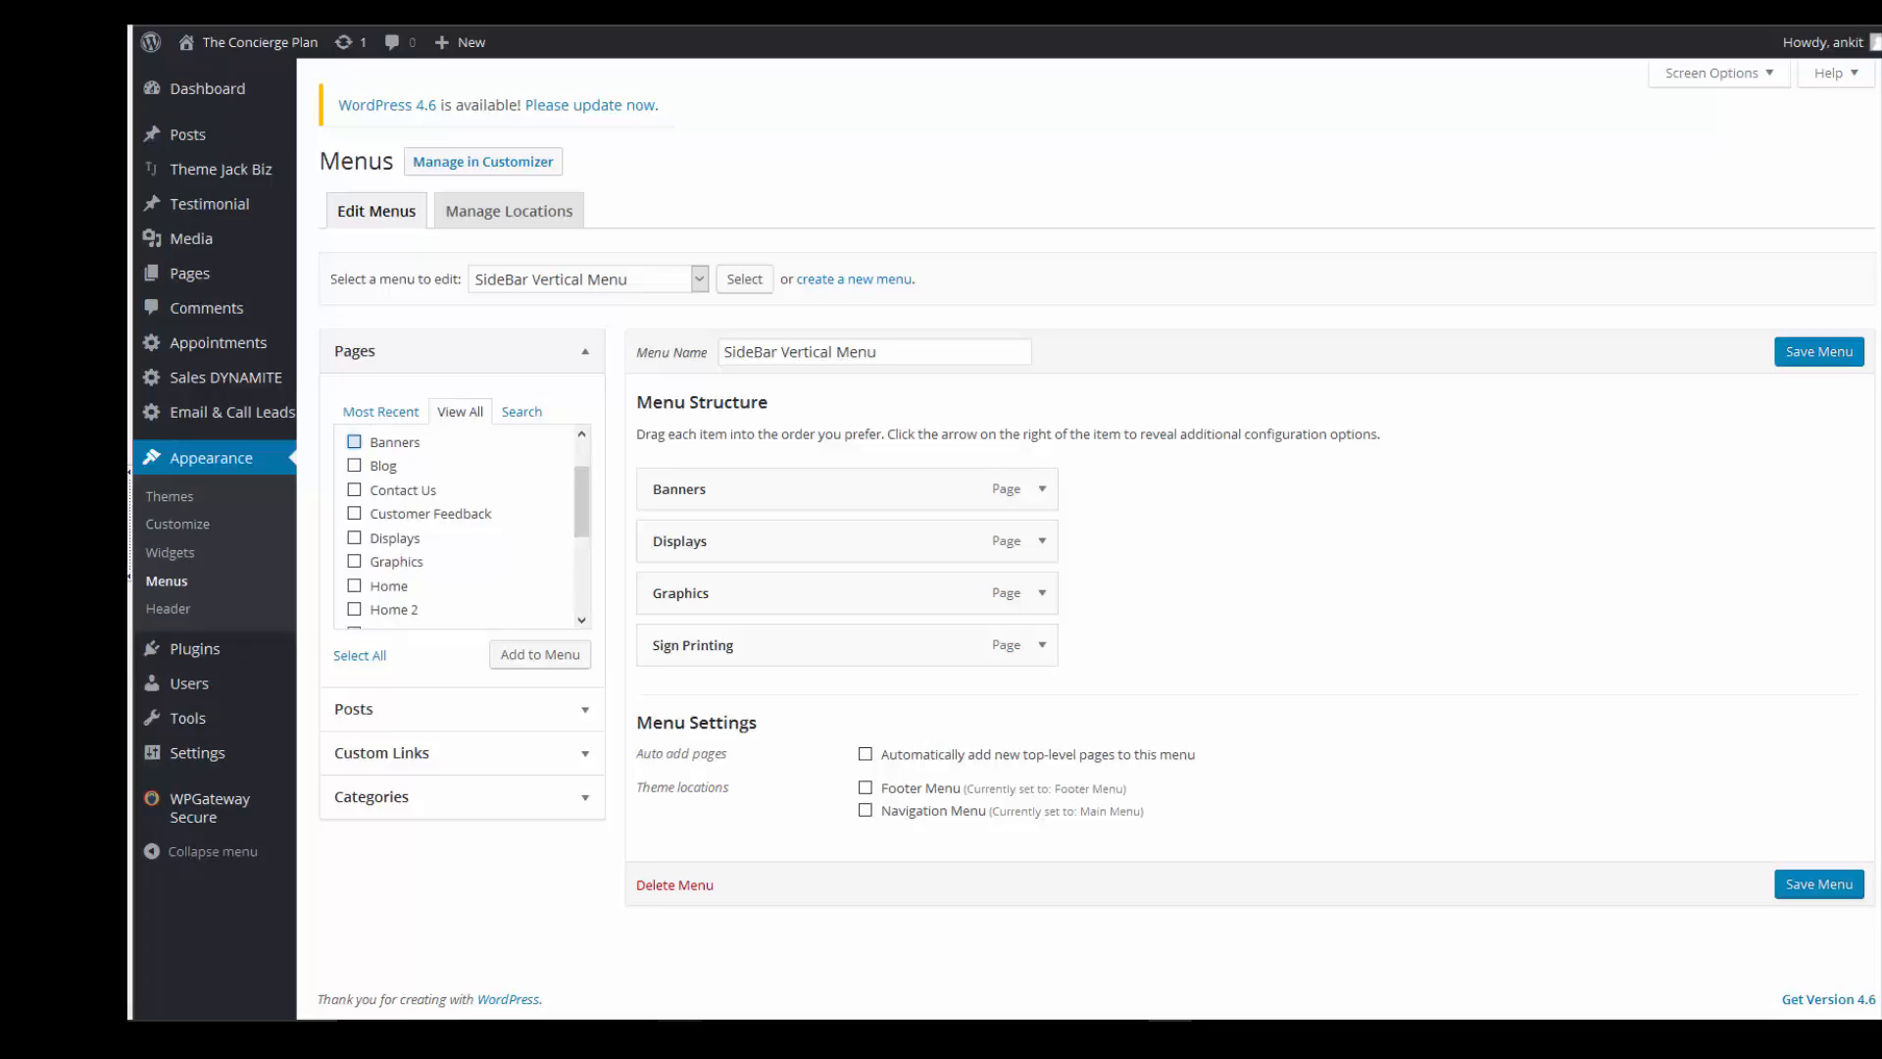
- Add Banners, Blog and Customer Feedback; nest Customer Feedback under Banners, Blog under Graphics
{"action": "left_click", "coordinate": [353, 442]}
{"action": "left_click", "coordinate": [354, 465]}
{"action": "left_click", "coordinate": [354, 514]}
{"action": "left_click", "coordinate": [540, 654]}
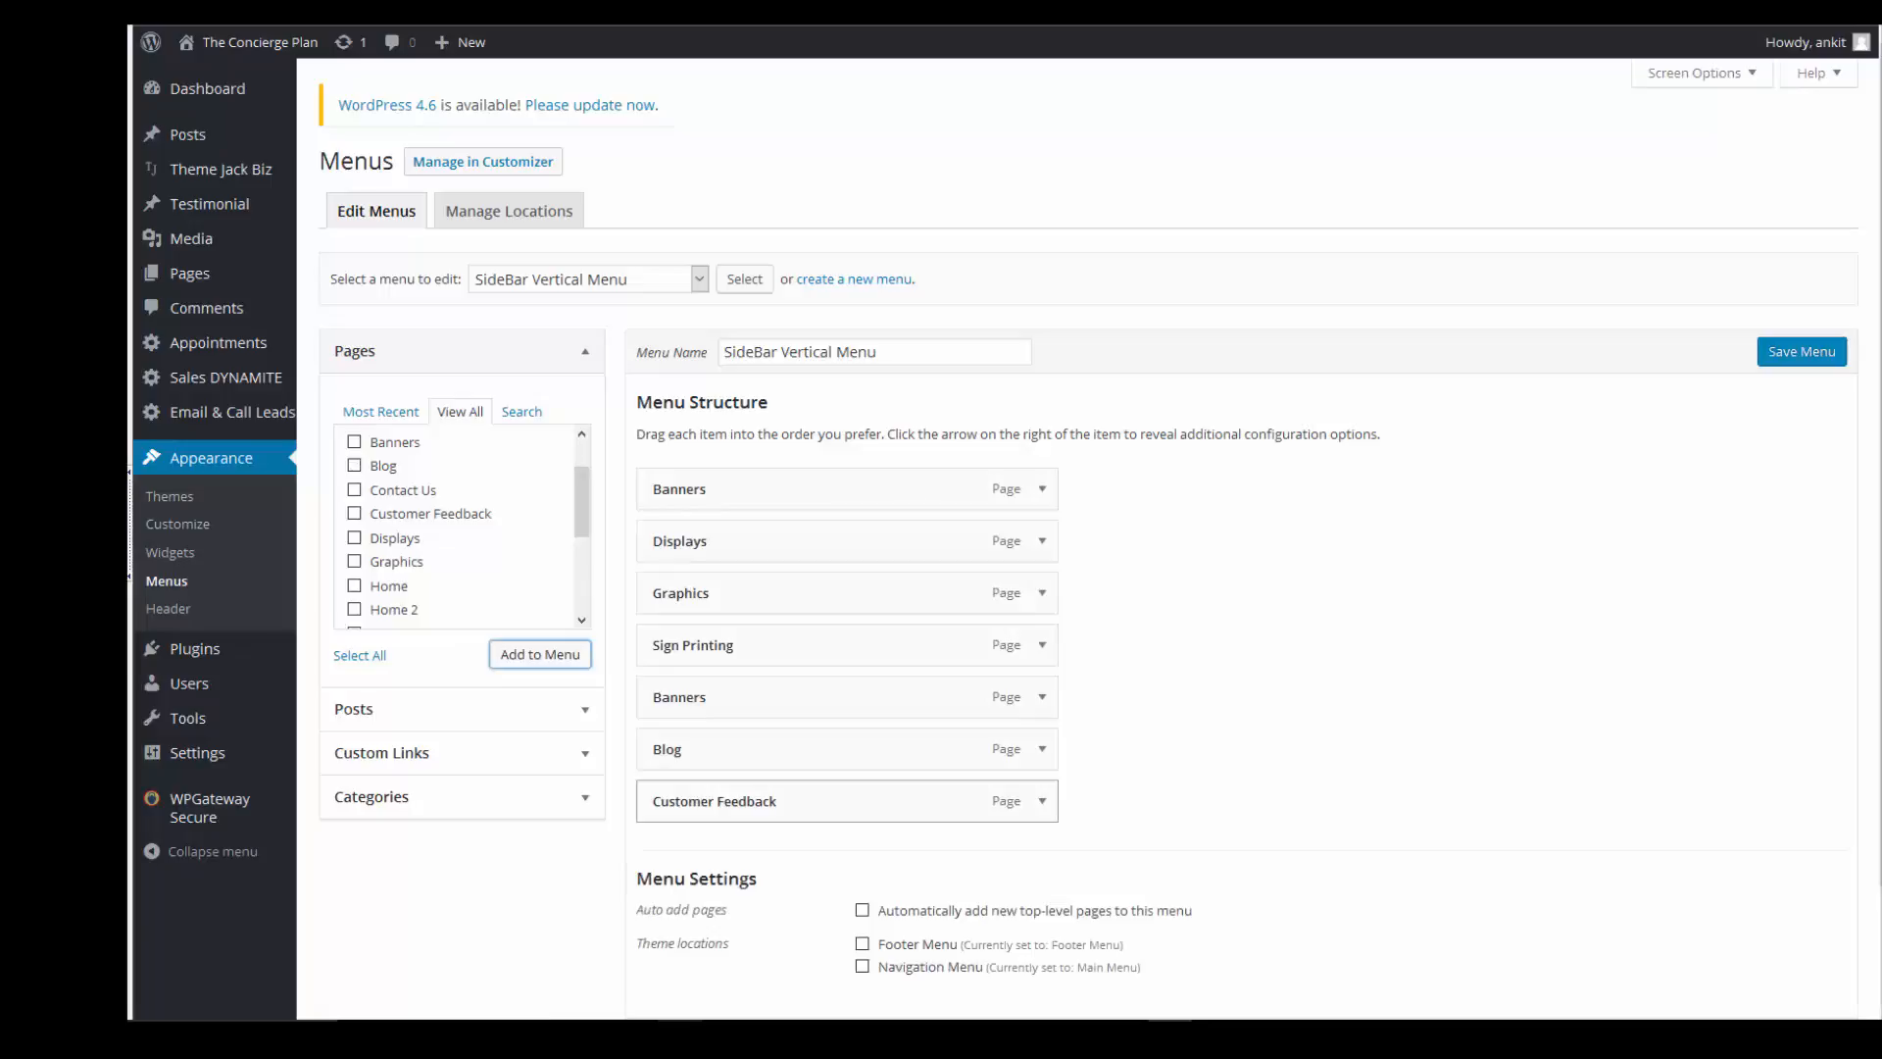
{"action": "left_click_drag", "start_coordinate": [706, 800], "coordinate": [747, 540]}
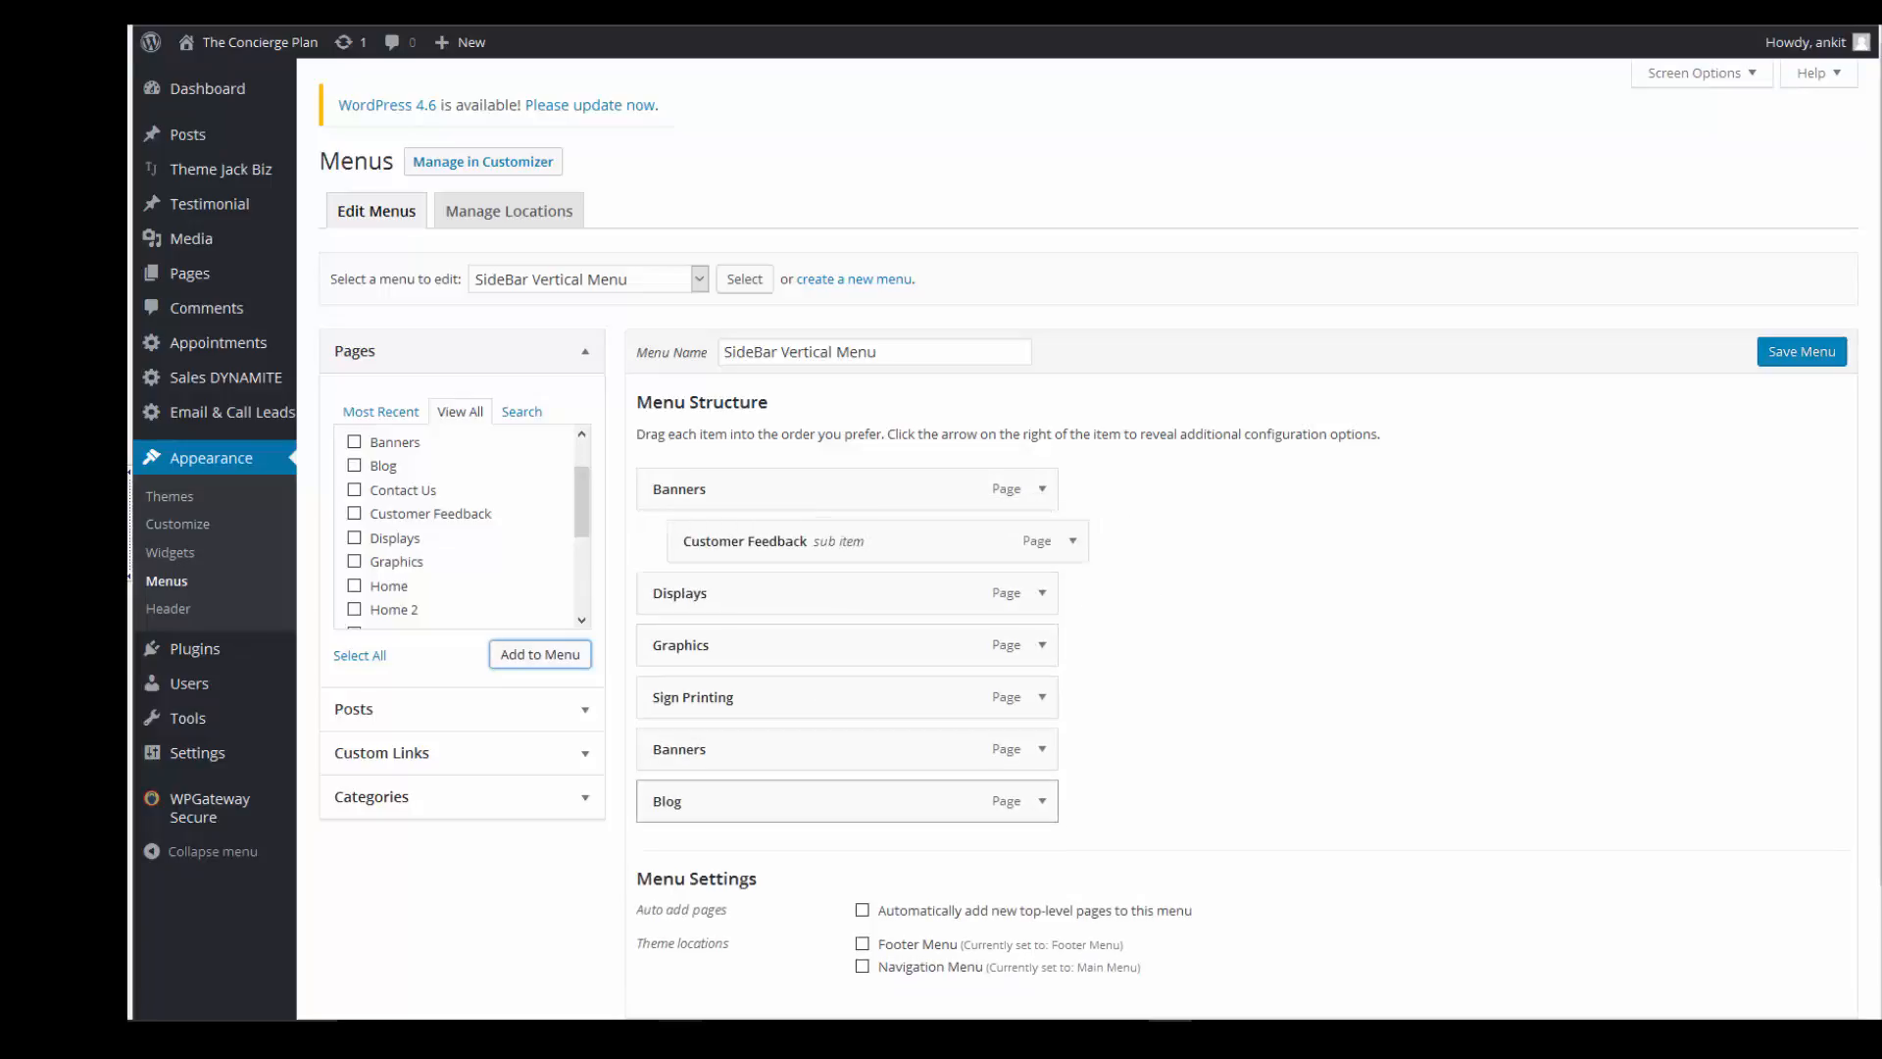
{"action": "left_click_drag", "start_coordinate": [706, 801], "coordinate": [730, 697]}
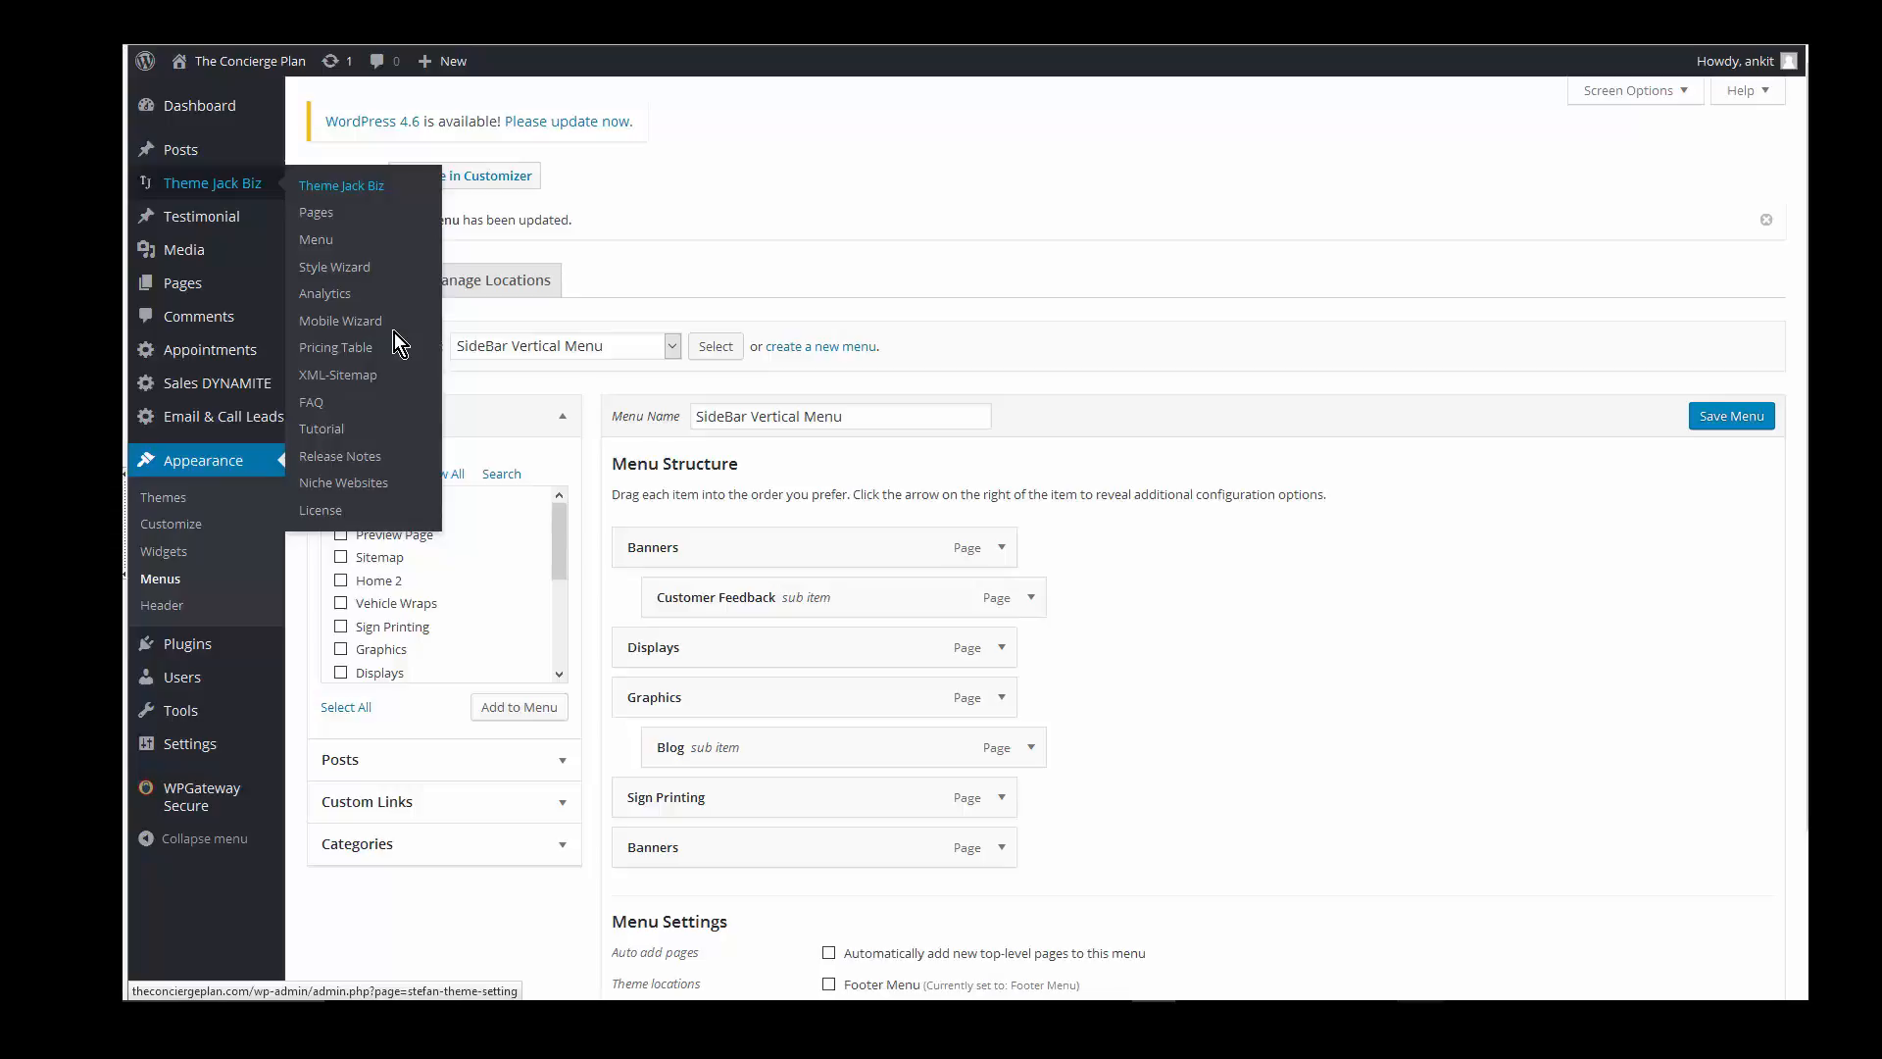
- In Theme Jack Biz sidebar settings, title a new sidebar 'SideBar Vertical Menu' and add a Vertical Menu module
{"action": "left_click", "coordinate": [394, 333]}
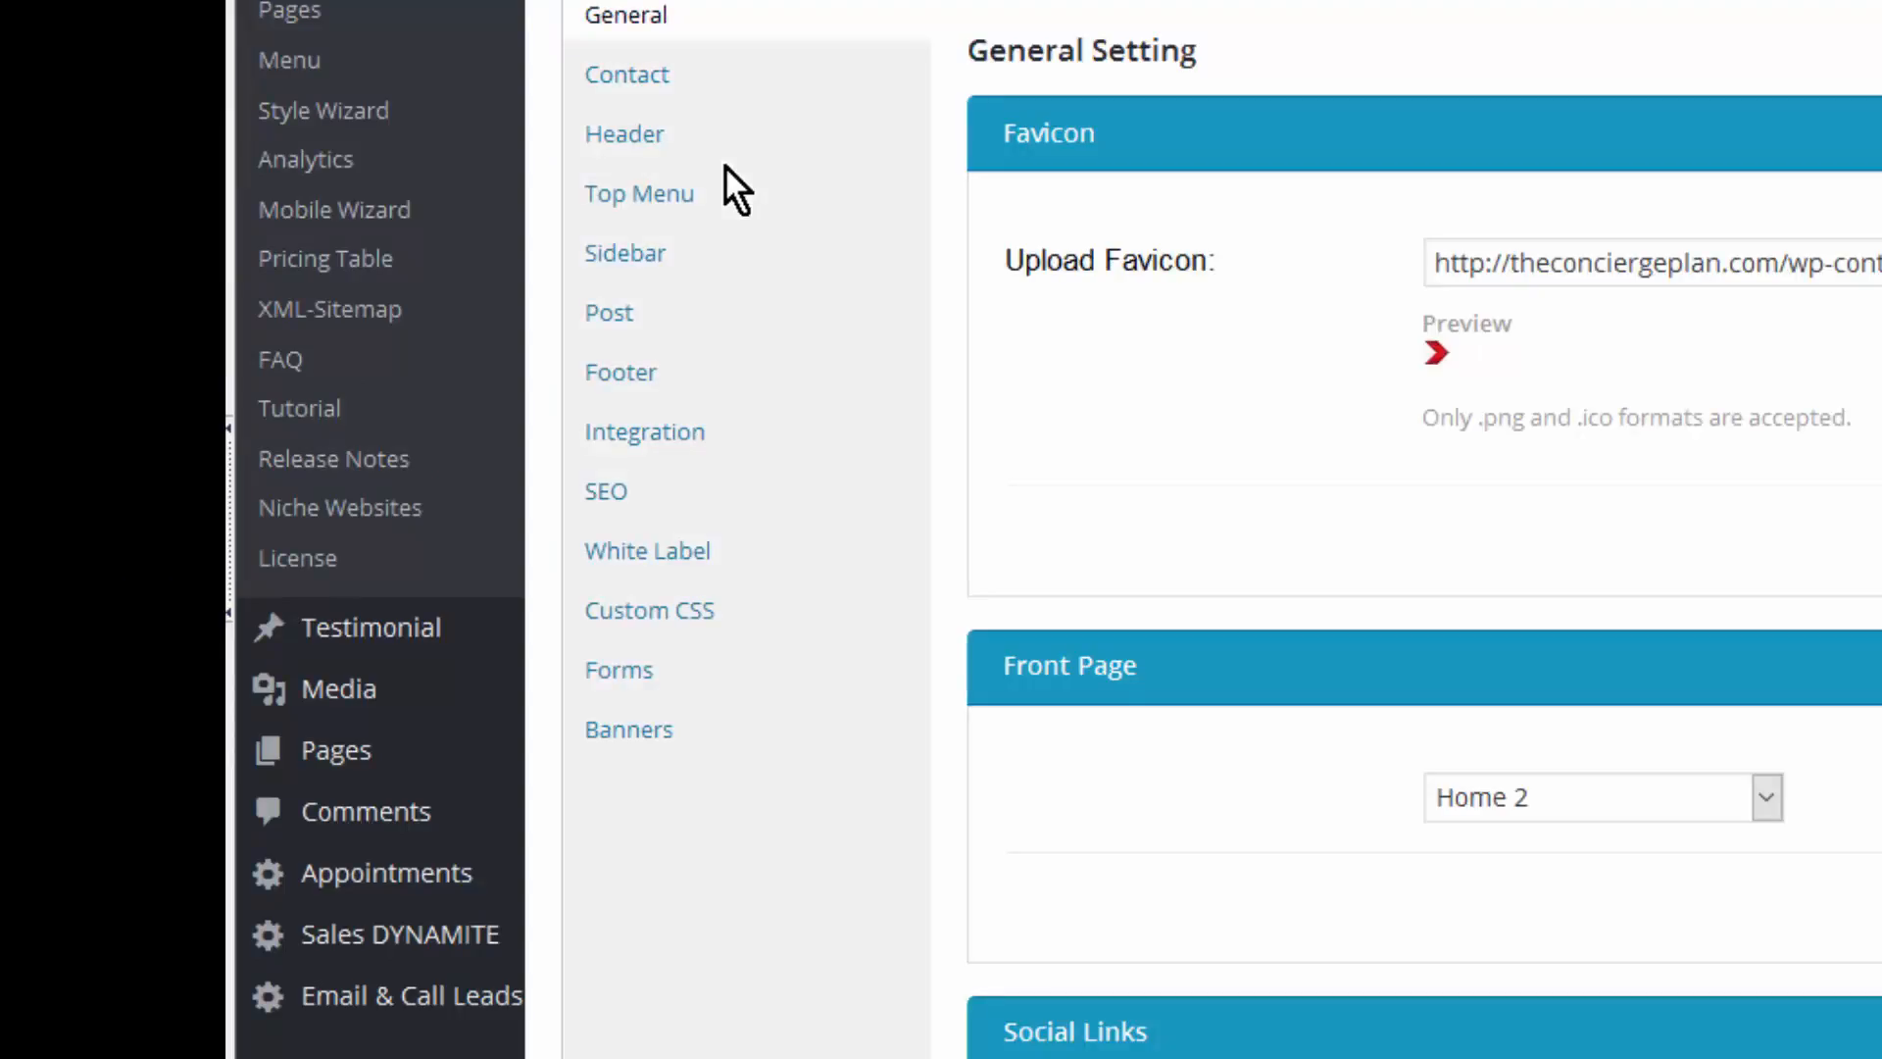
{"action": "left_click", "coordinate": [625, 253]}
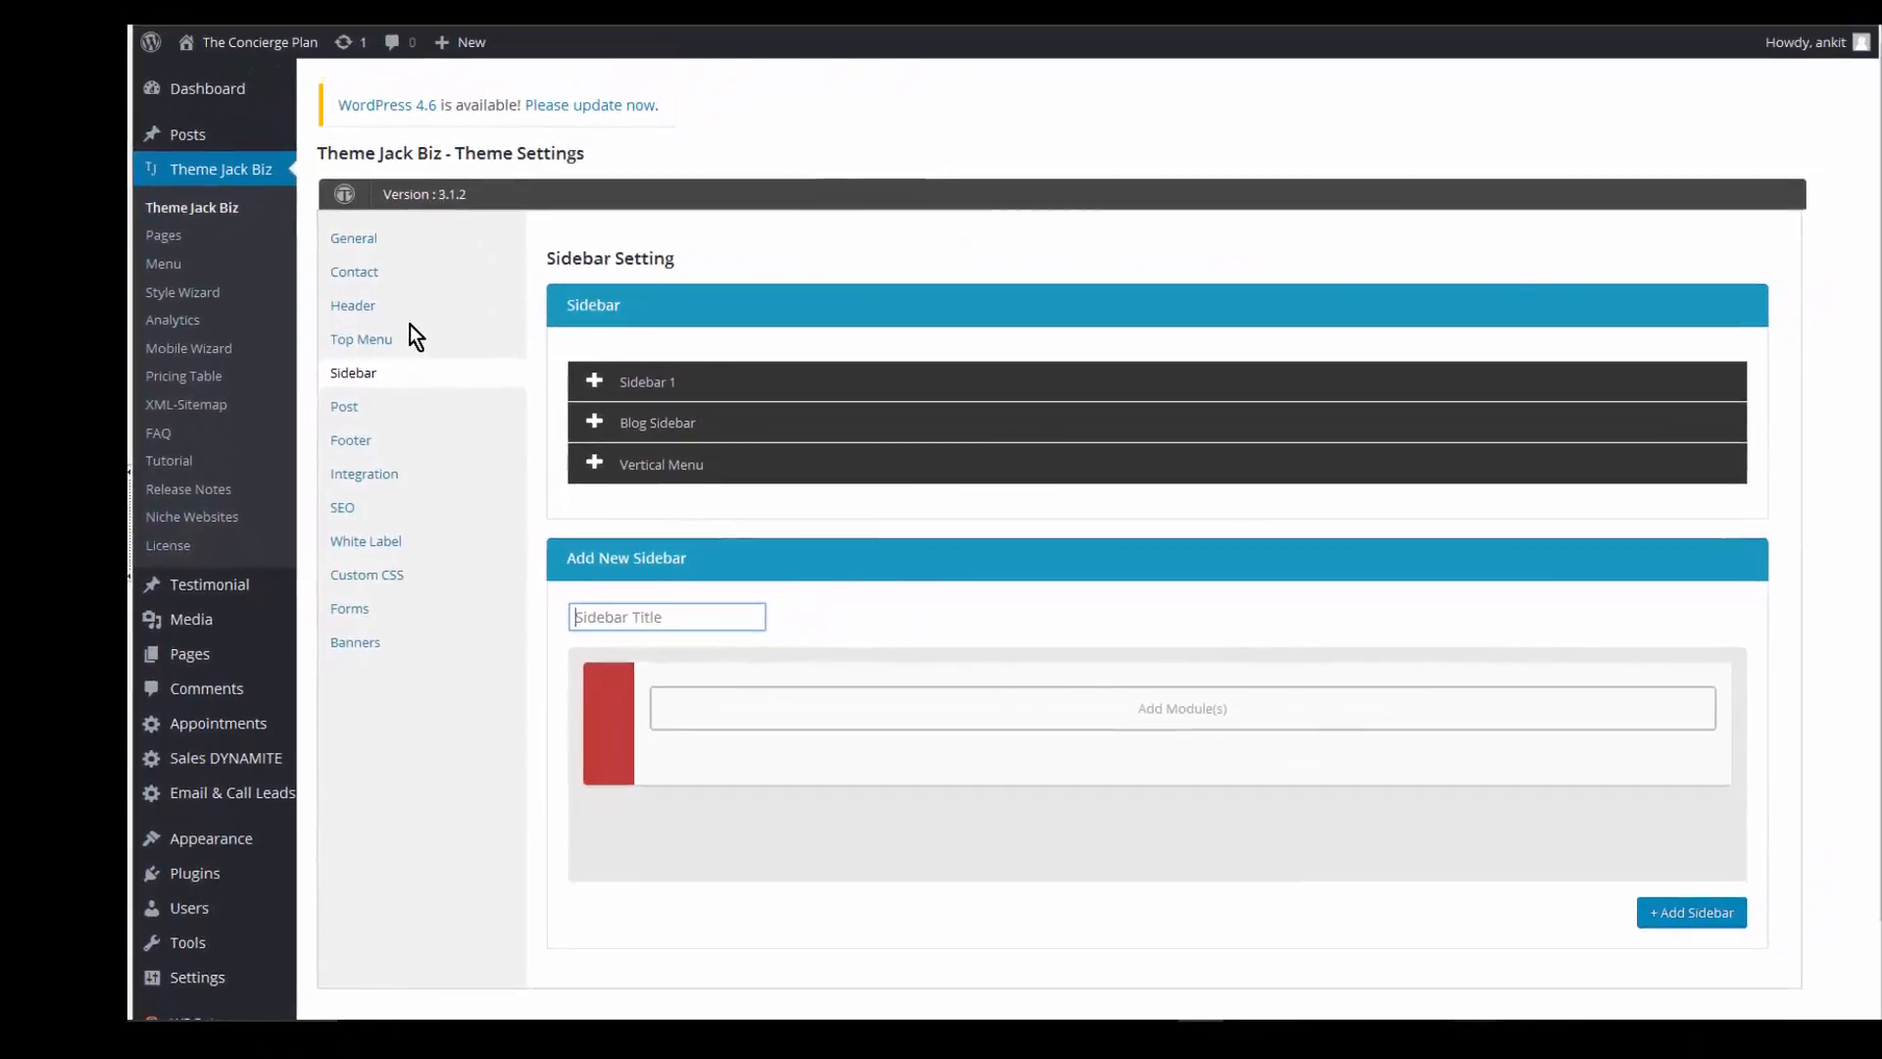
{"action": "type", "text": "SideBar Vertical Menu"}
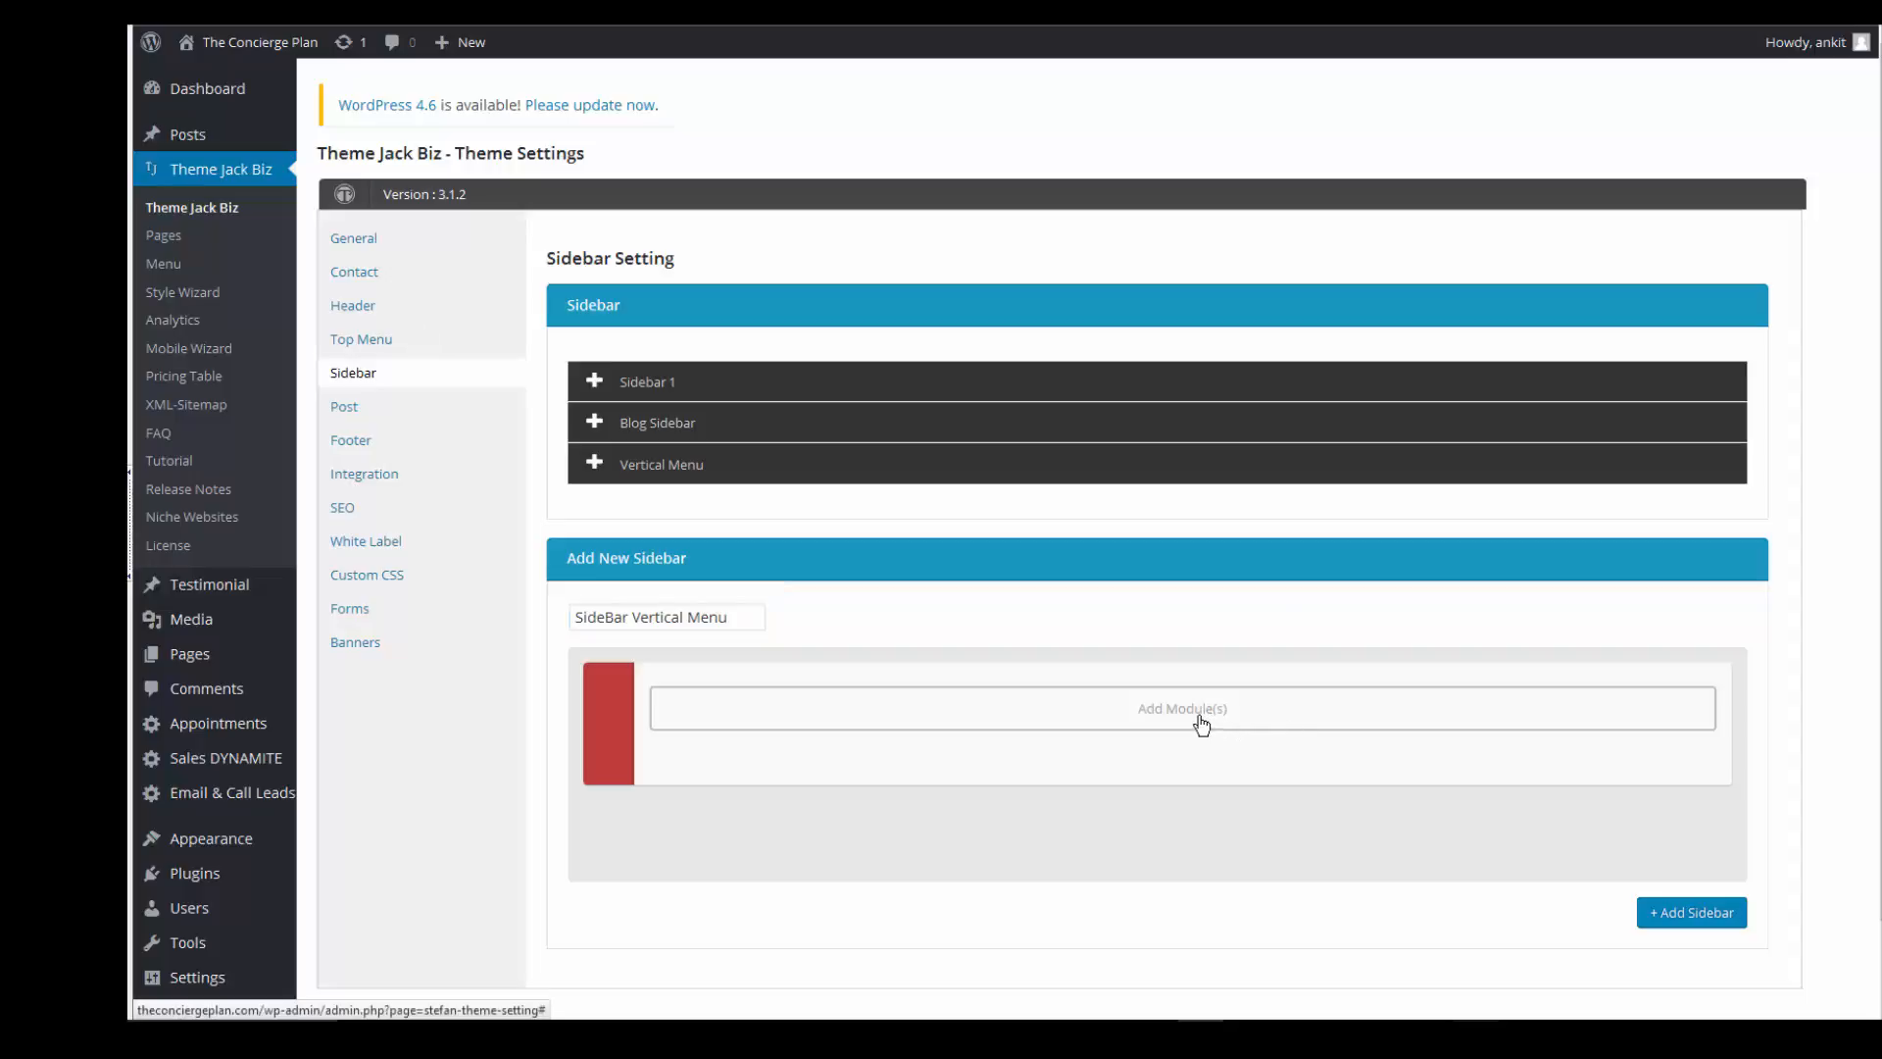
{"action": "left_click", "coordinate": [1202, 724]}
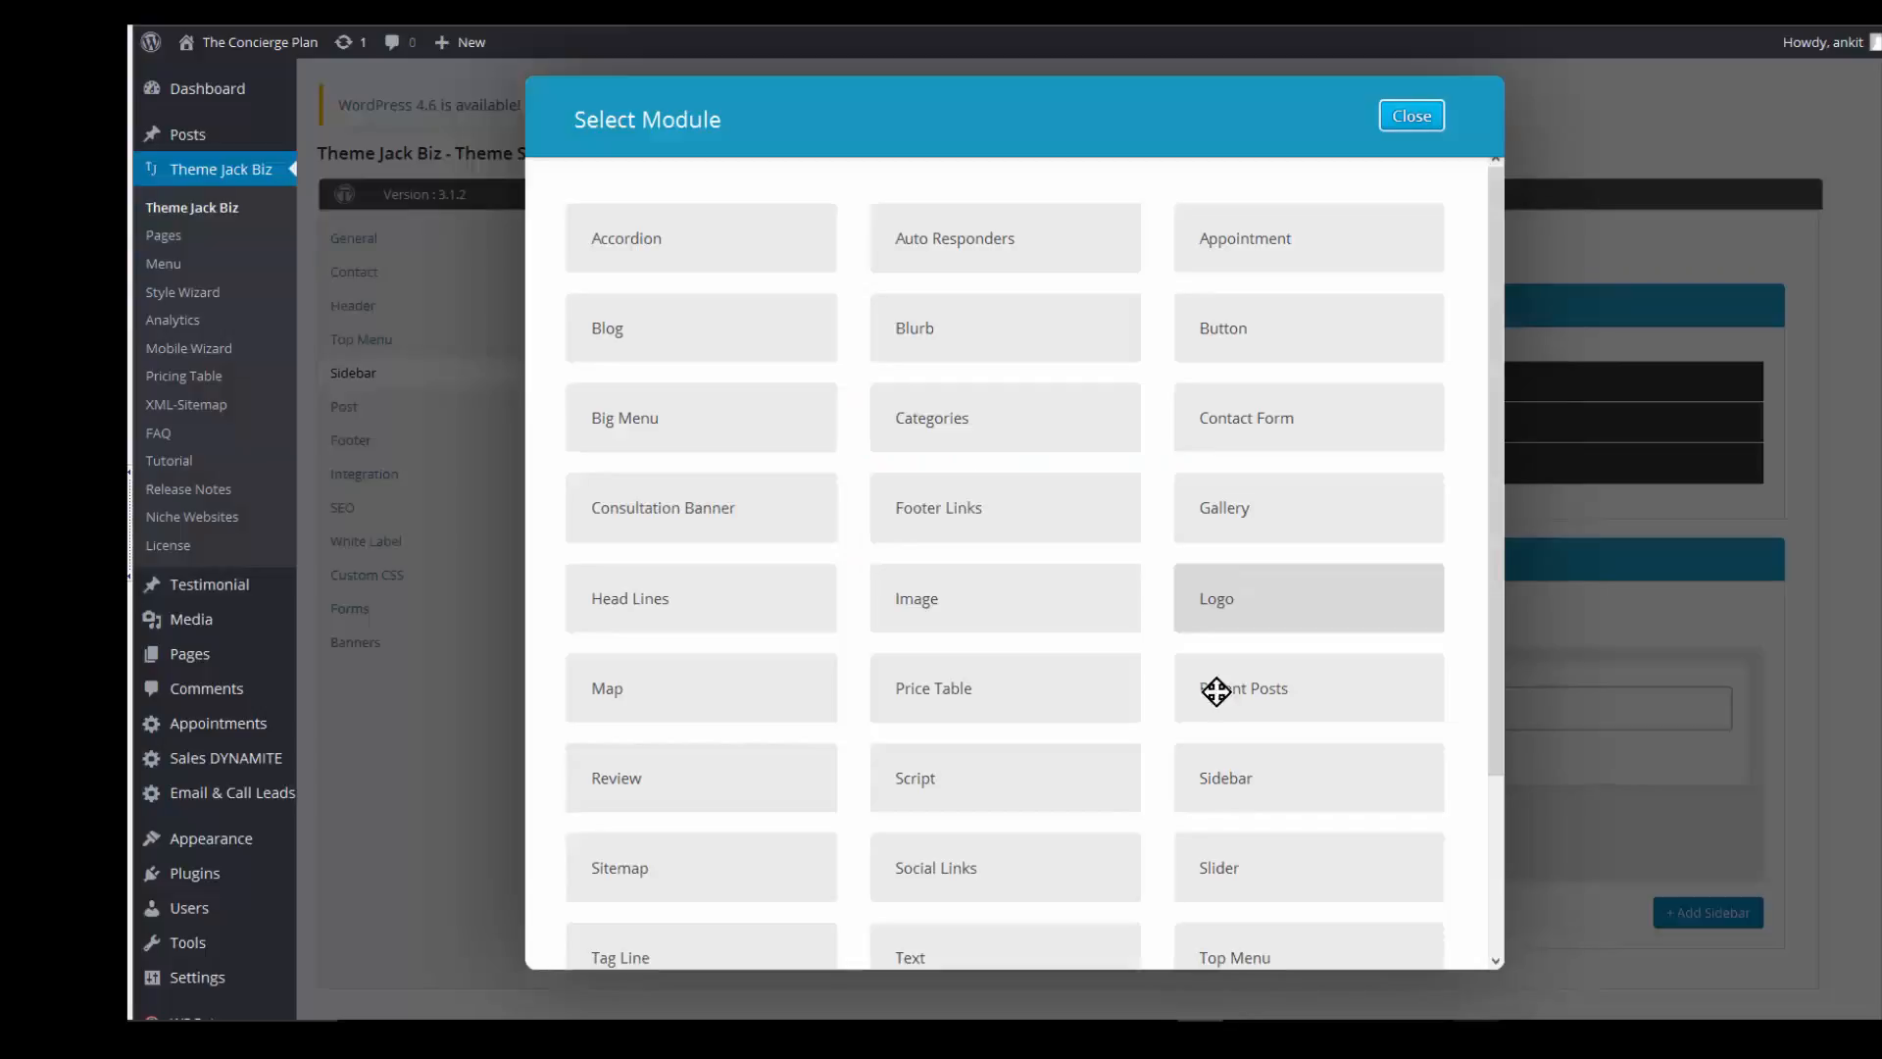
{"action": "scroll", "coordinate": [1065, 818], "scroll_direction": "down", "scroll_amount": 3}
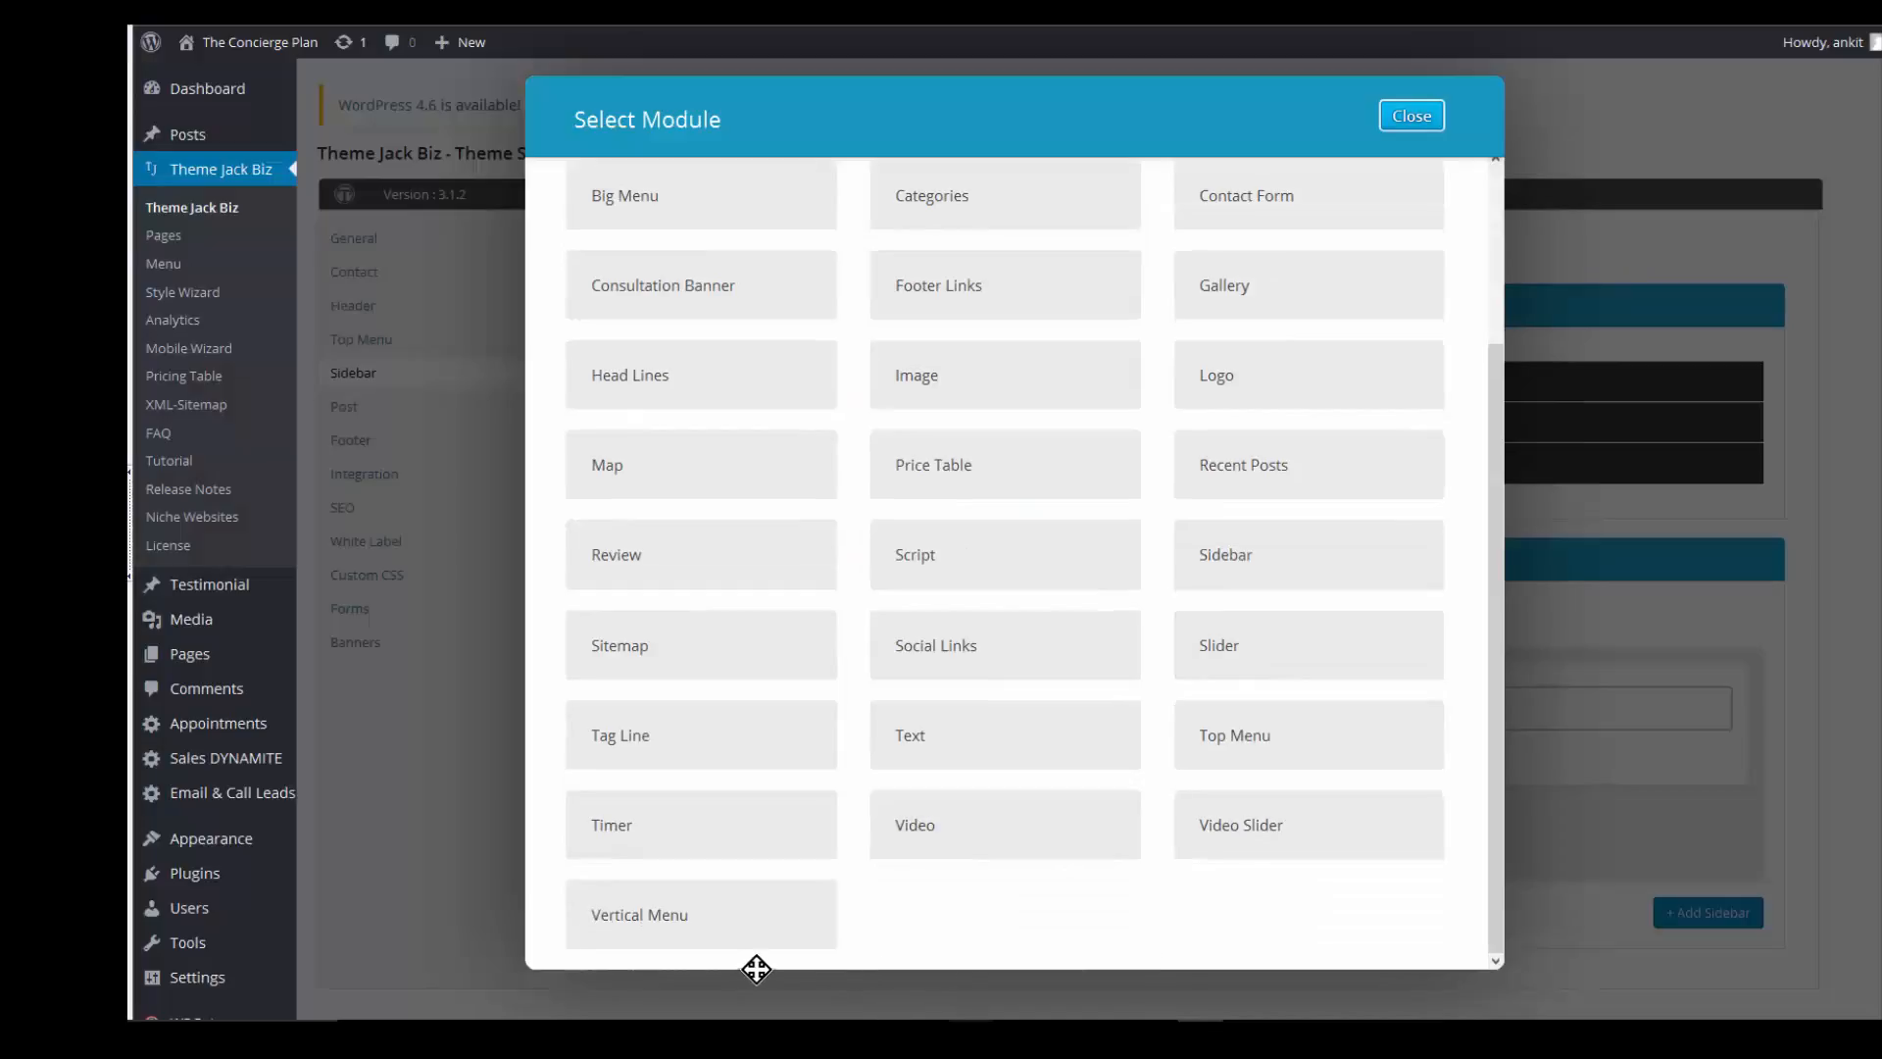
{"action": "left_click", "coordinate": [681, 918]}
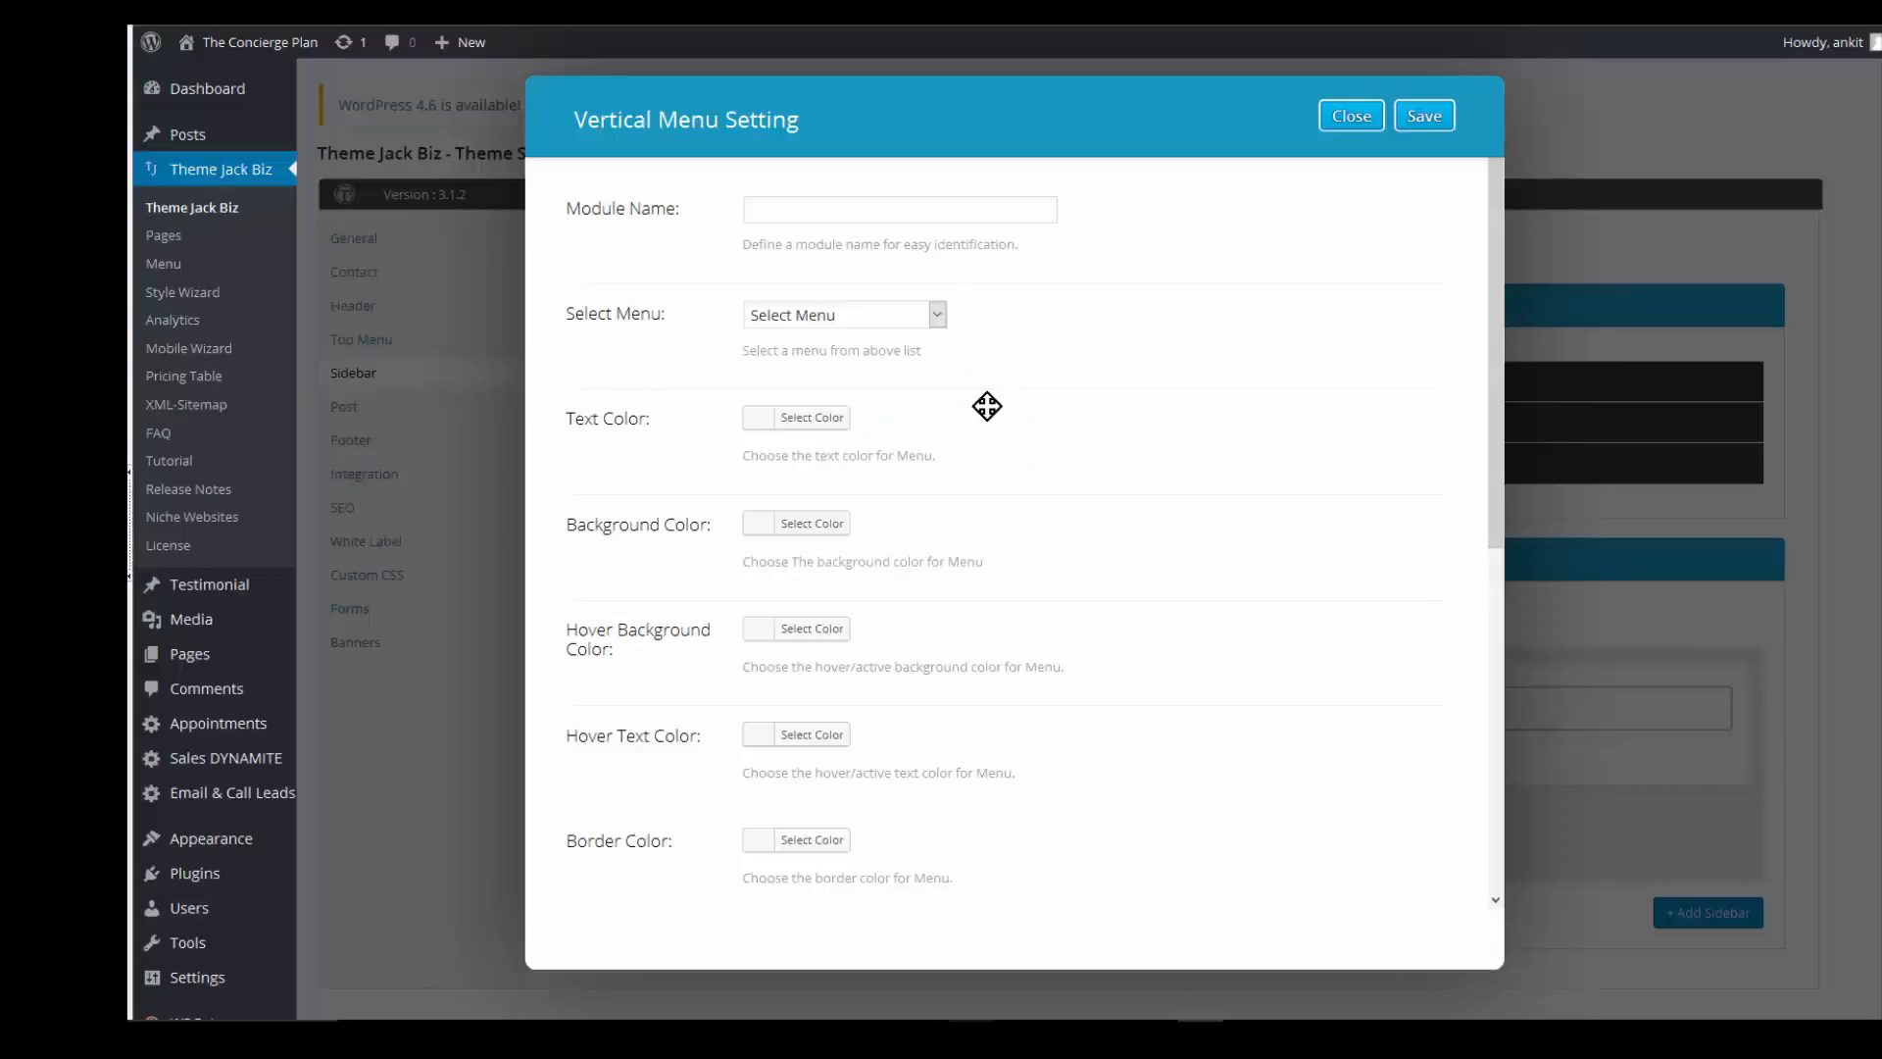
- Name the module 'Vertical Menu', link it to SideBar Vertical Menu, and make the text white
{"action": "left_click", "coordinate": [929, 209]}
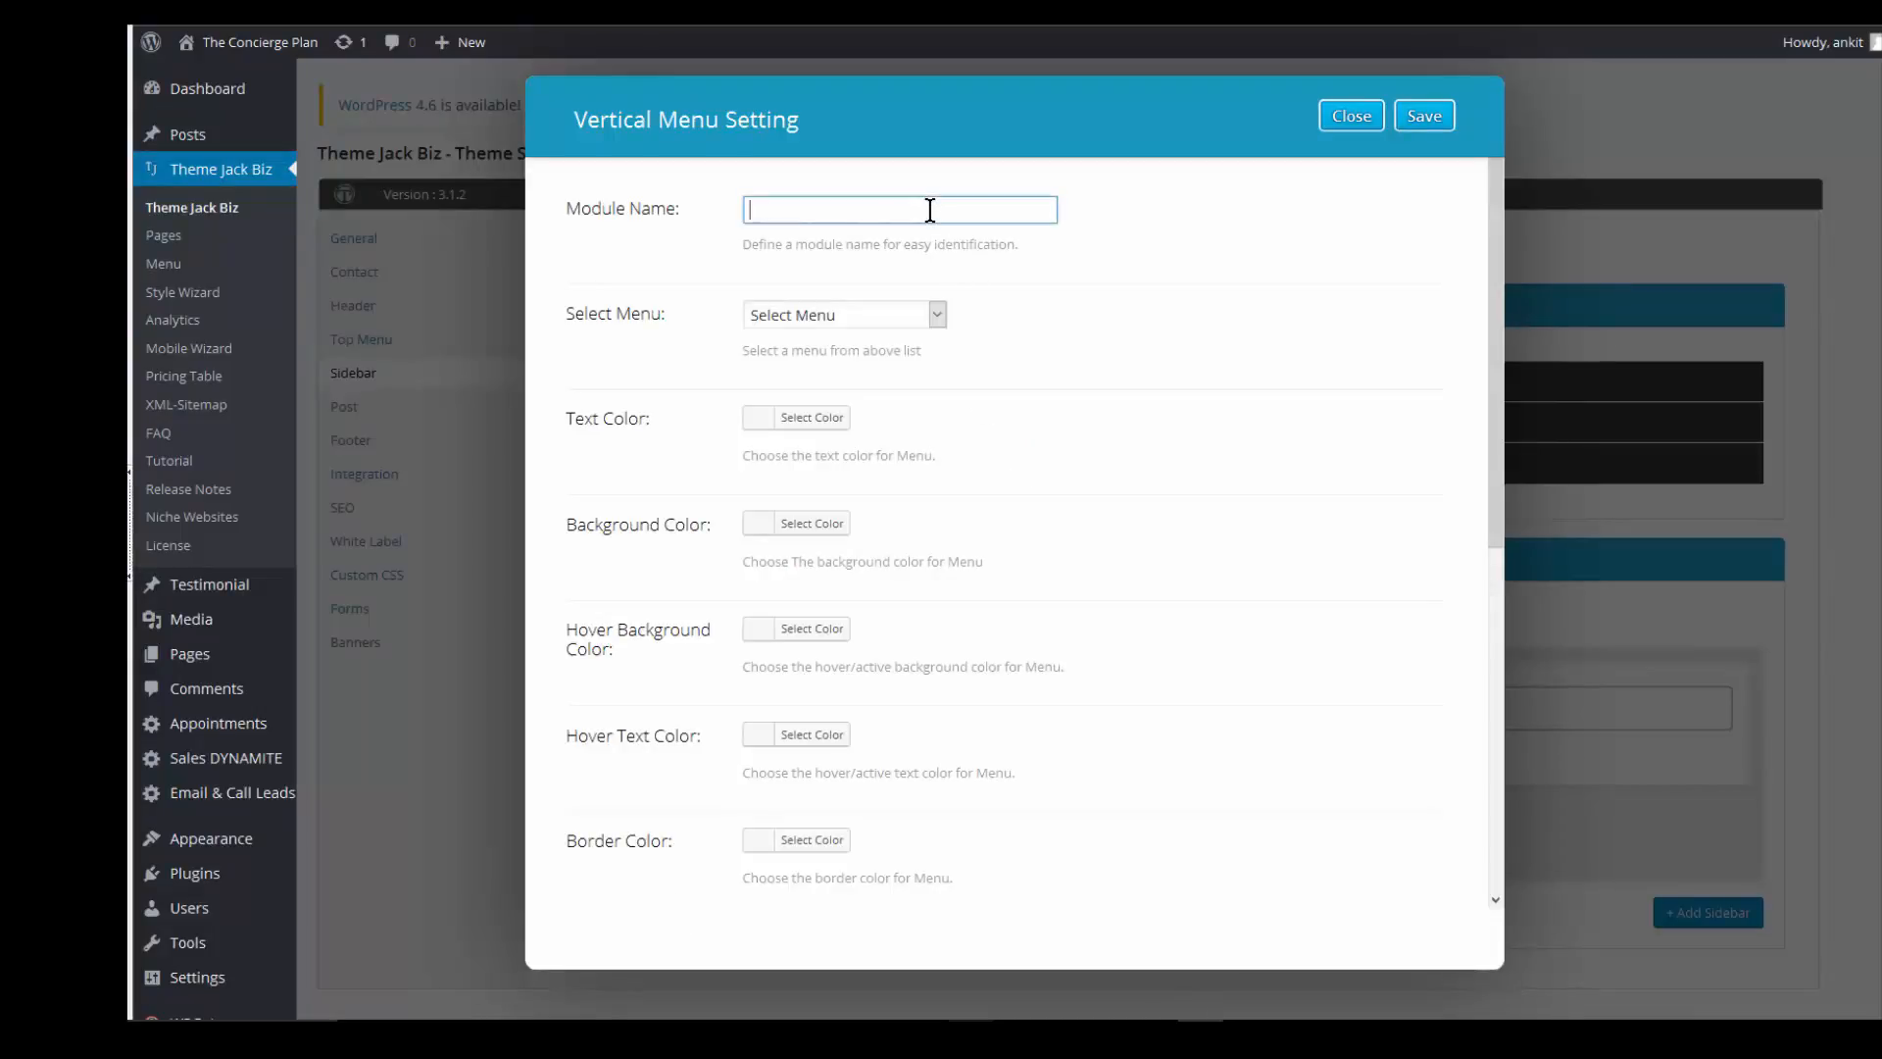
{"action": "type", "text": "Vertical Menu"}
{"action": "left_click", "coordinate": [937, 314]}
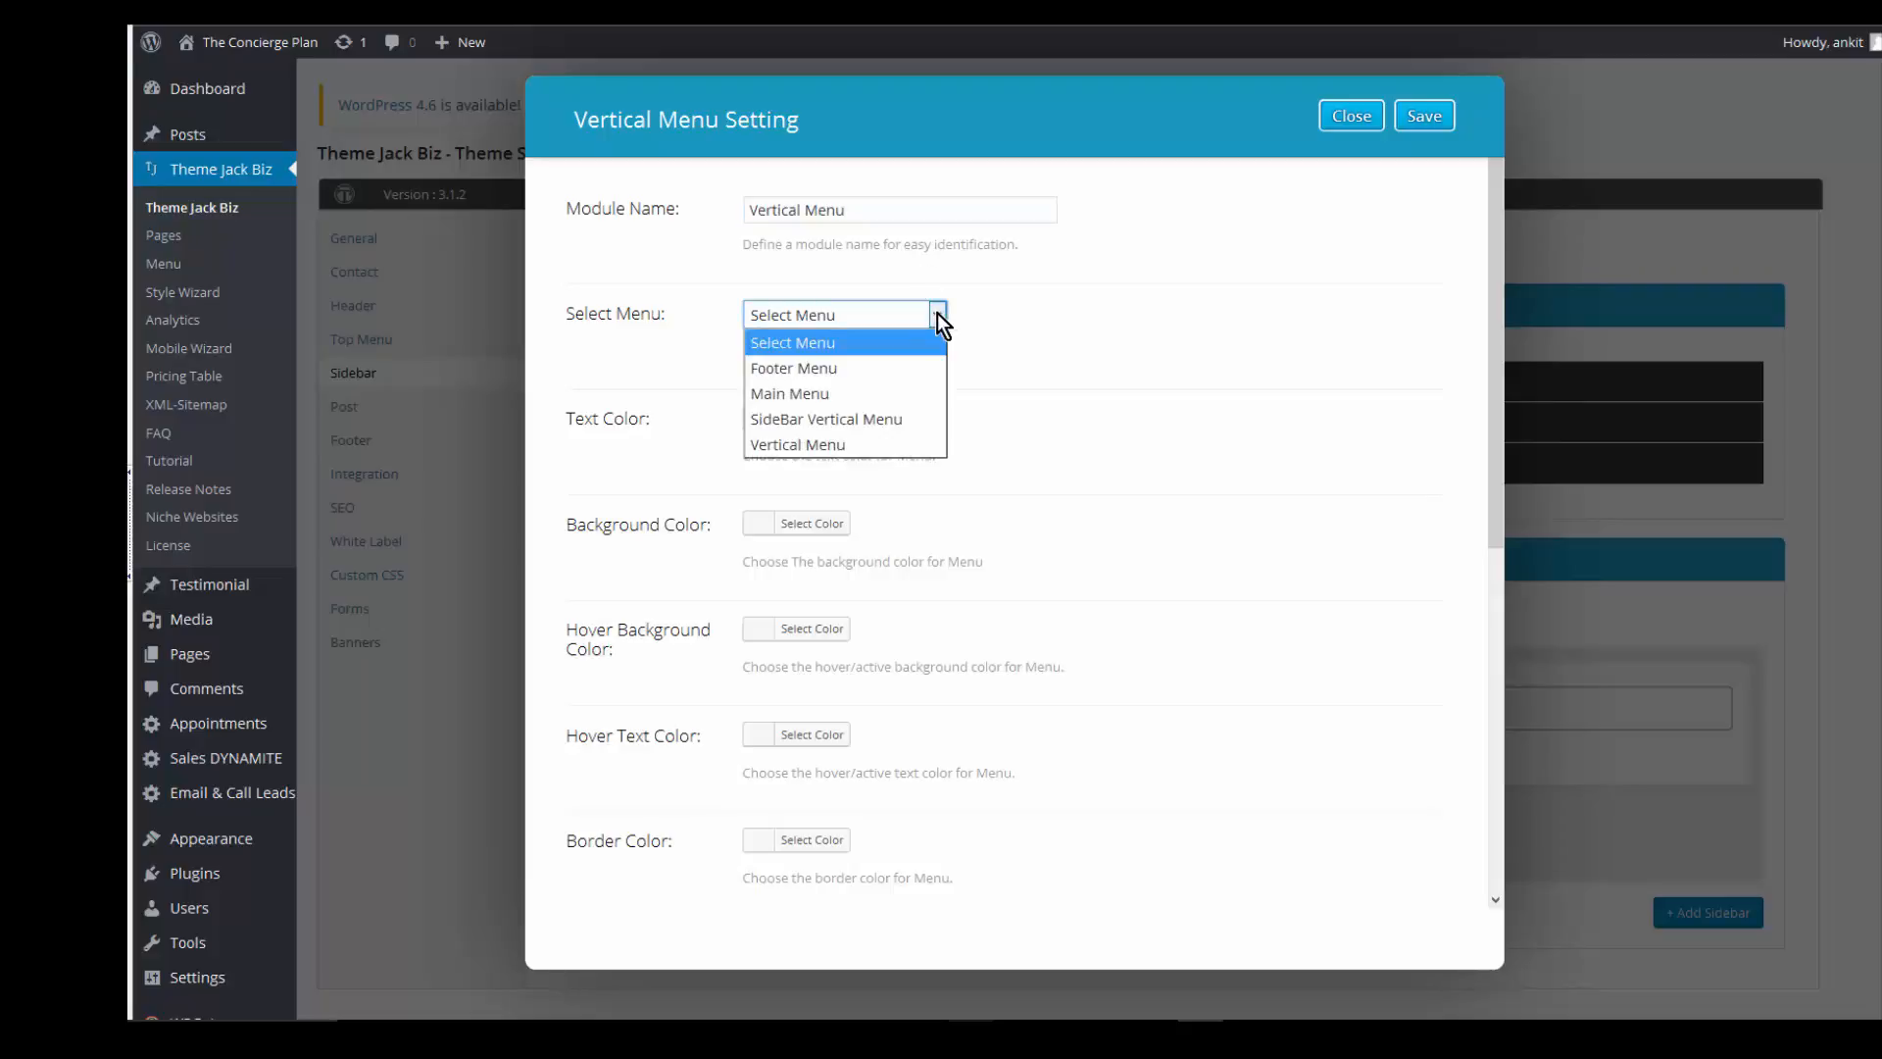
{"action": "left_click", "coordinate": [858, 420]}
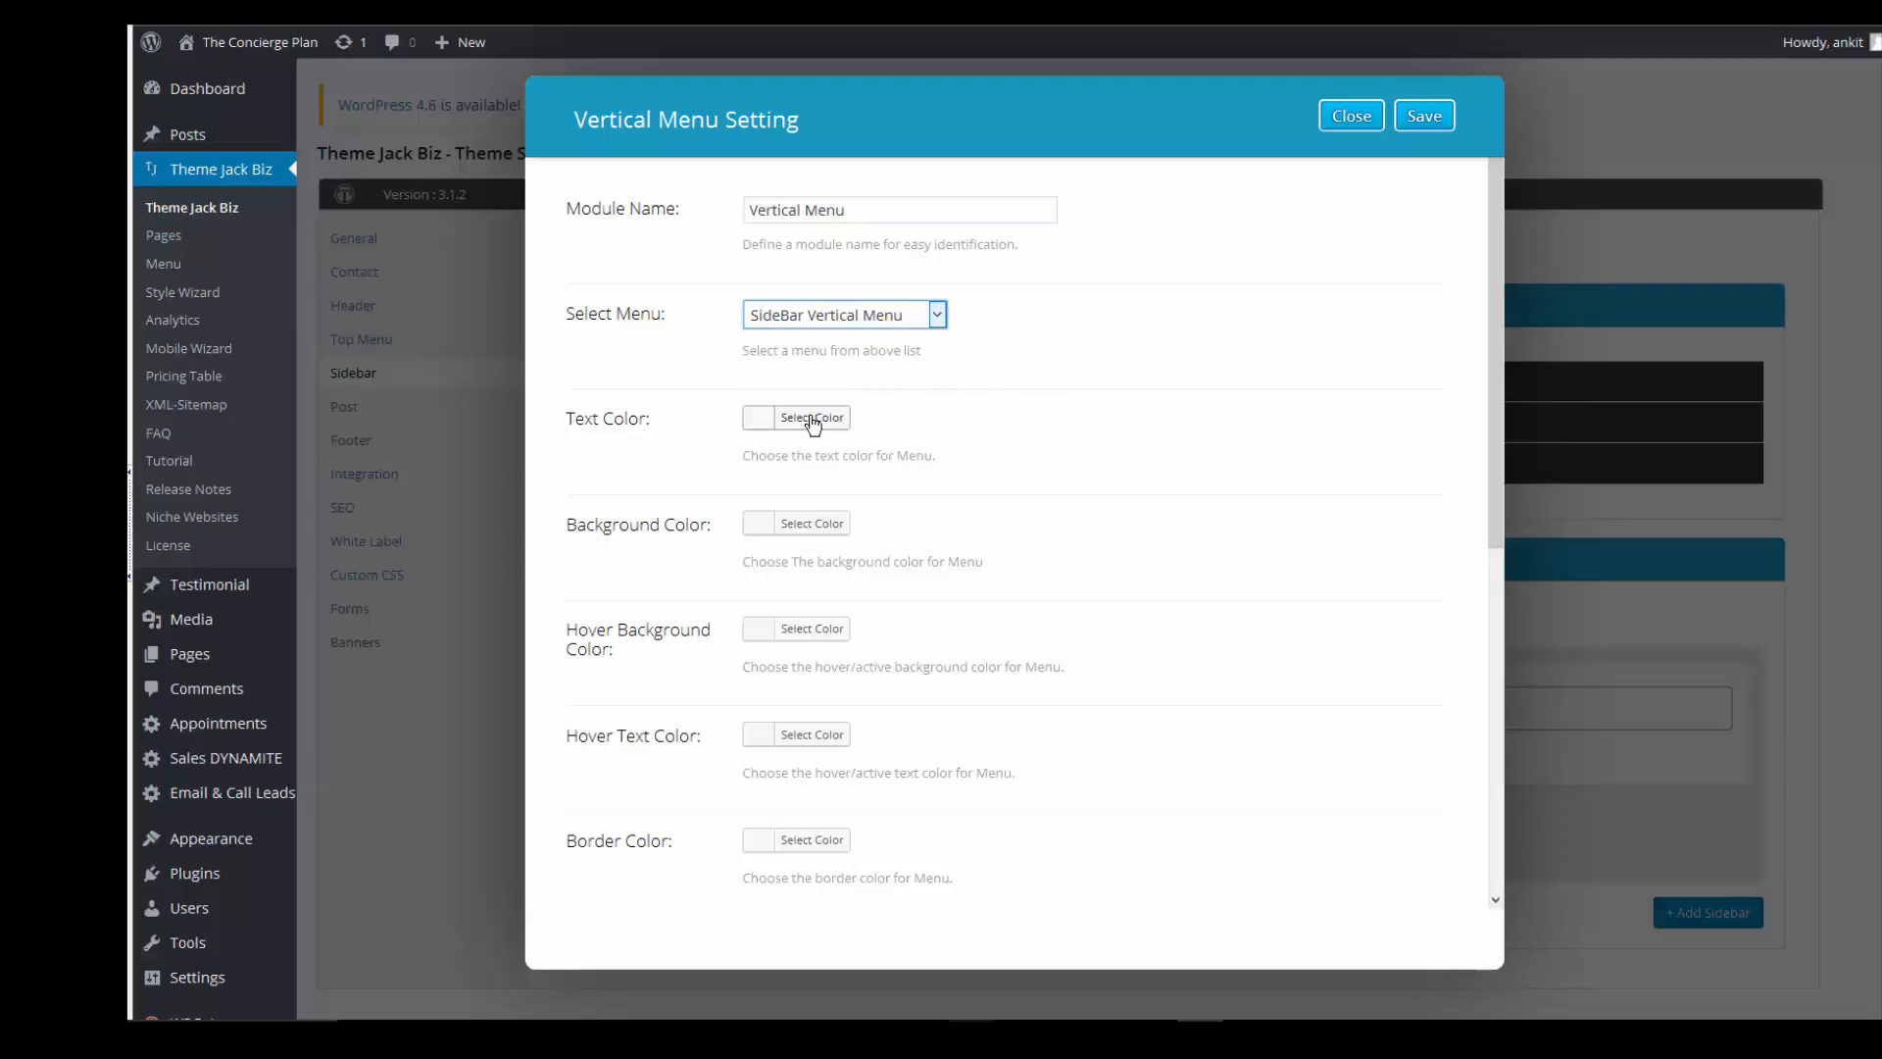
{"action": "left_click", "coordinate": [813, 426]}
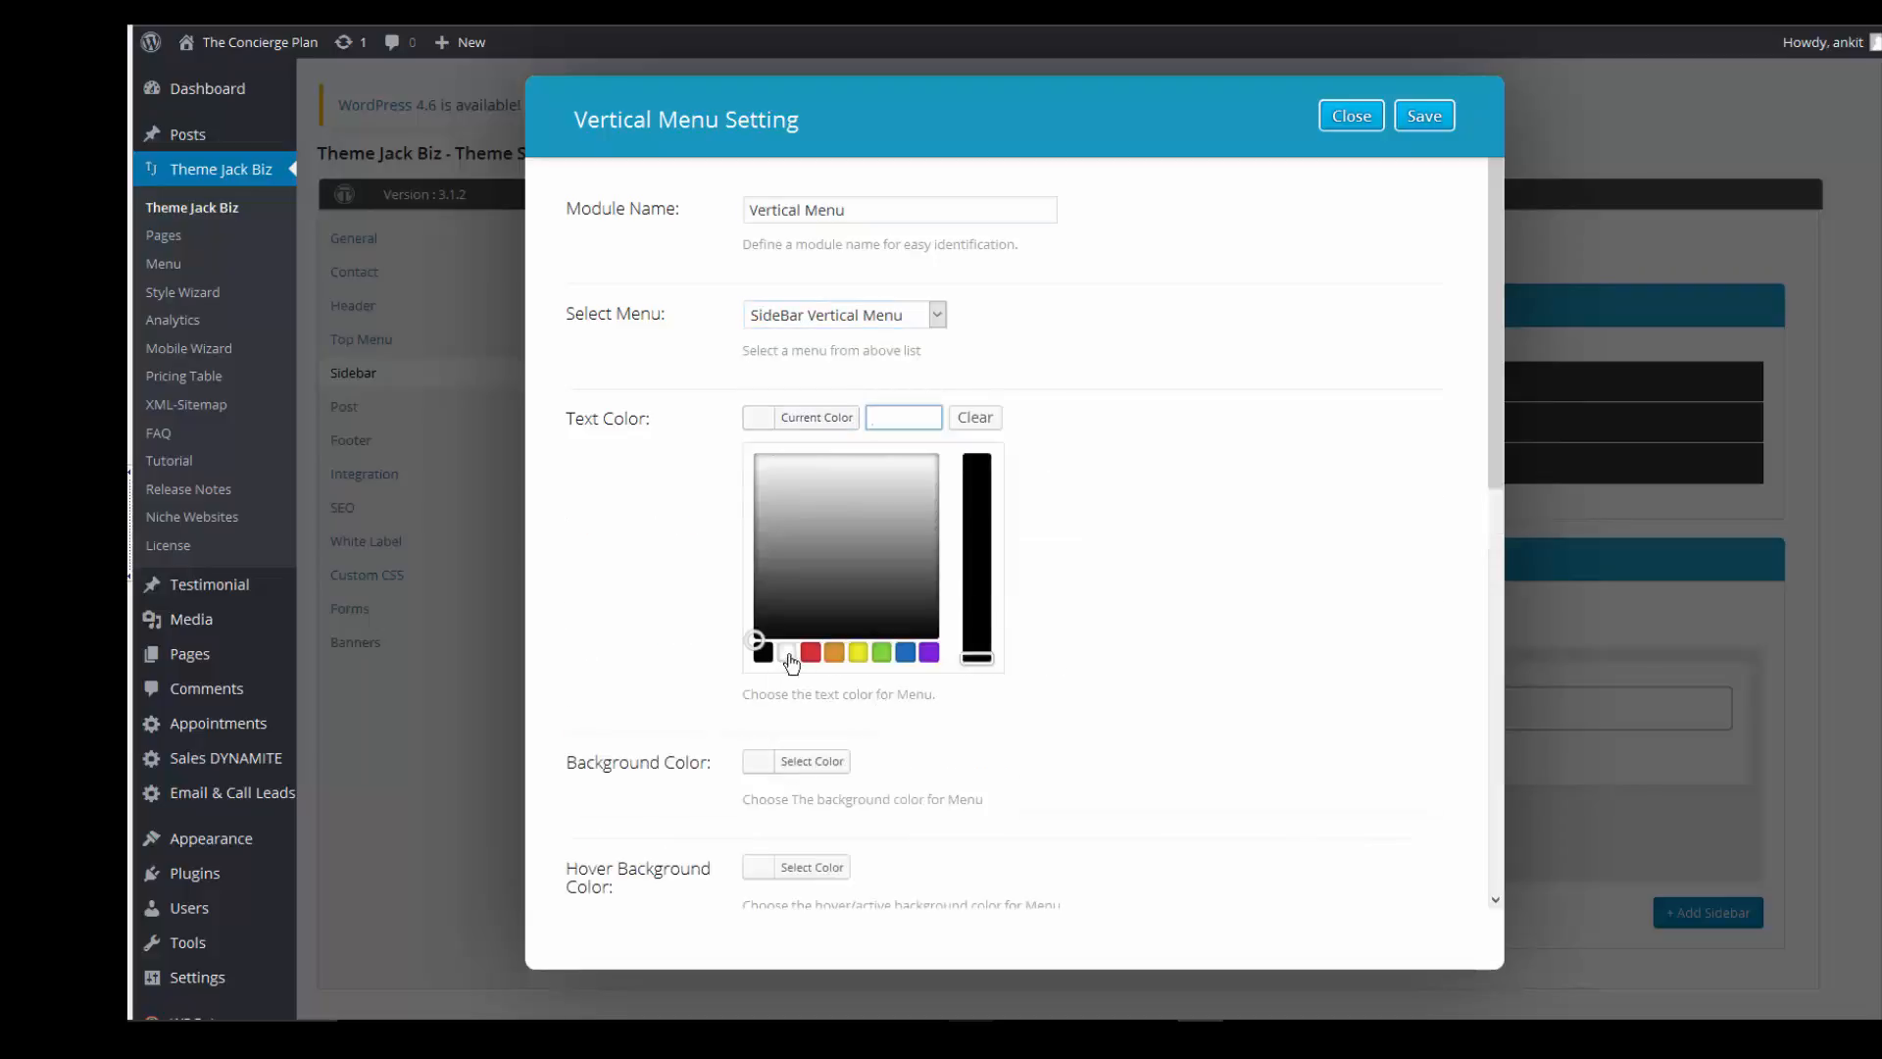
{"action": "left_click", "coordinate": [787, 653]}
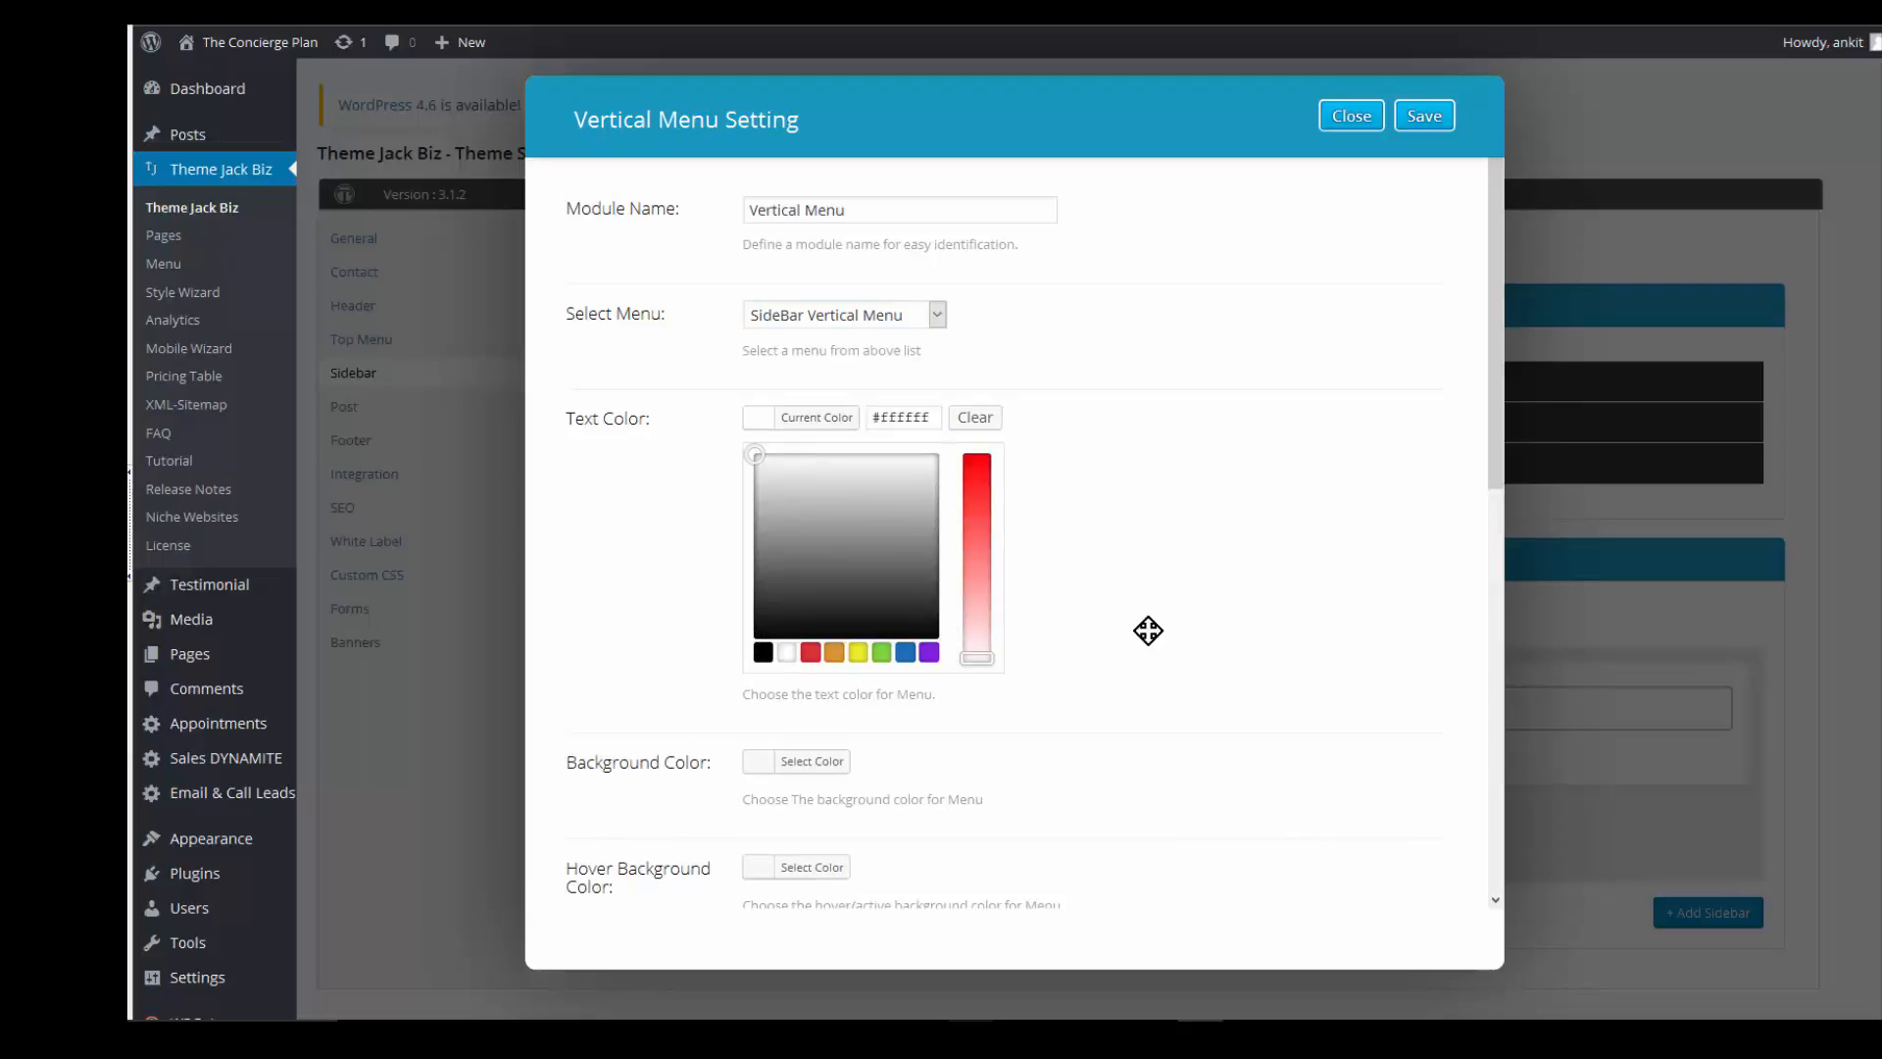
{"action": "left_click", "coordinate": [831, 745]}
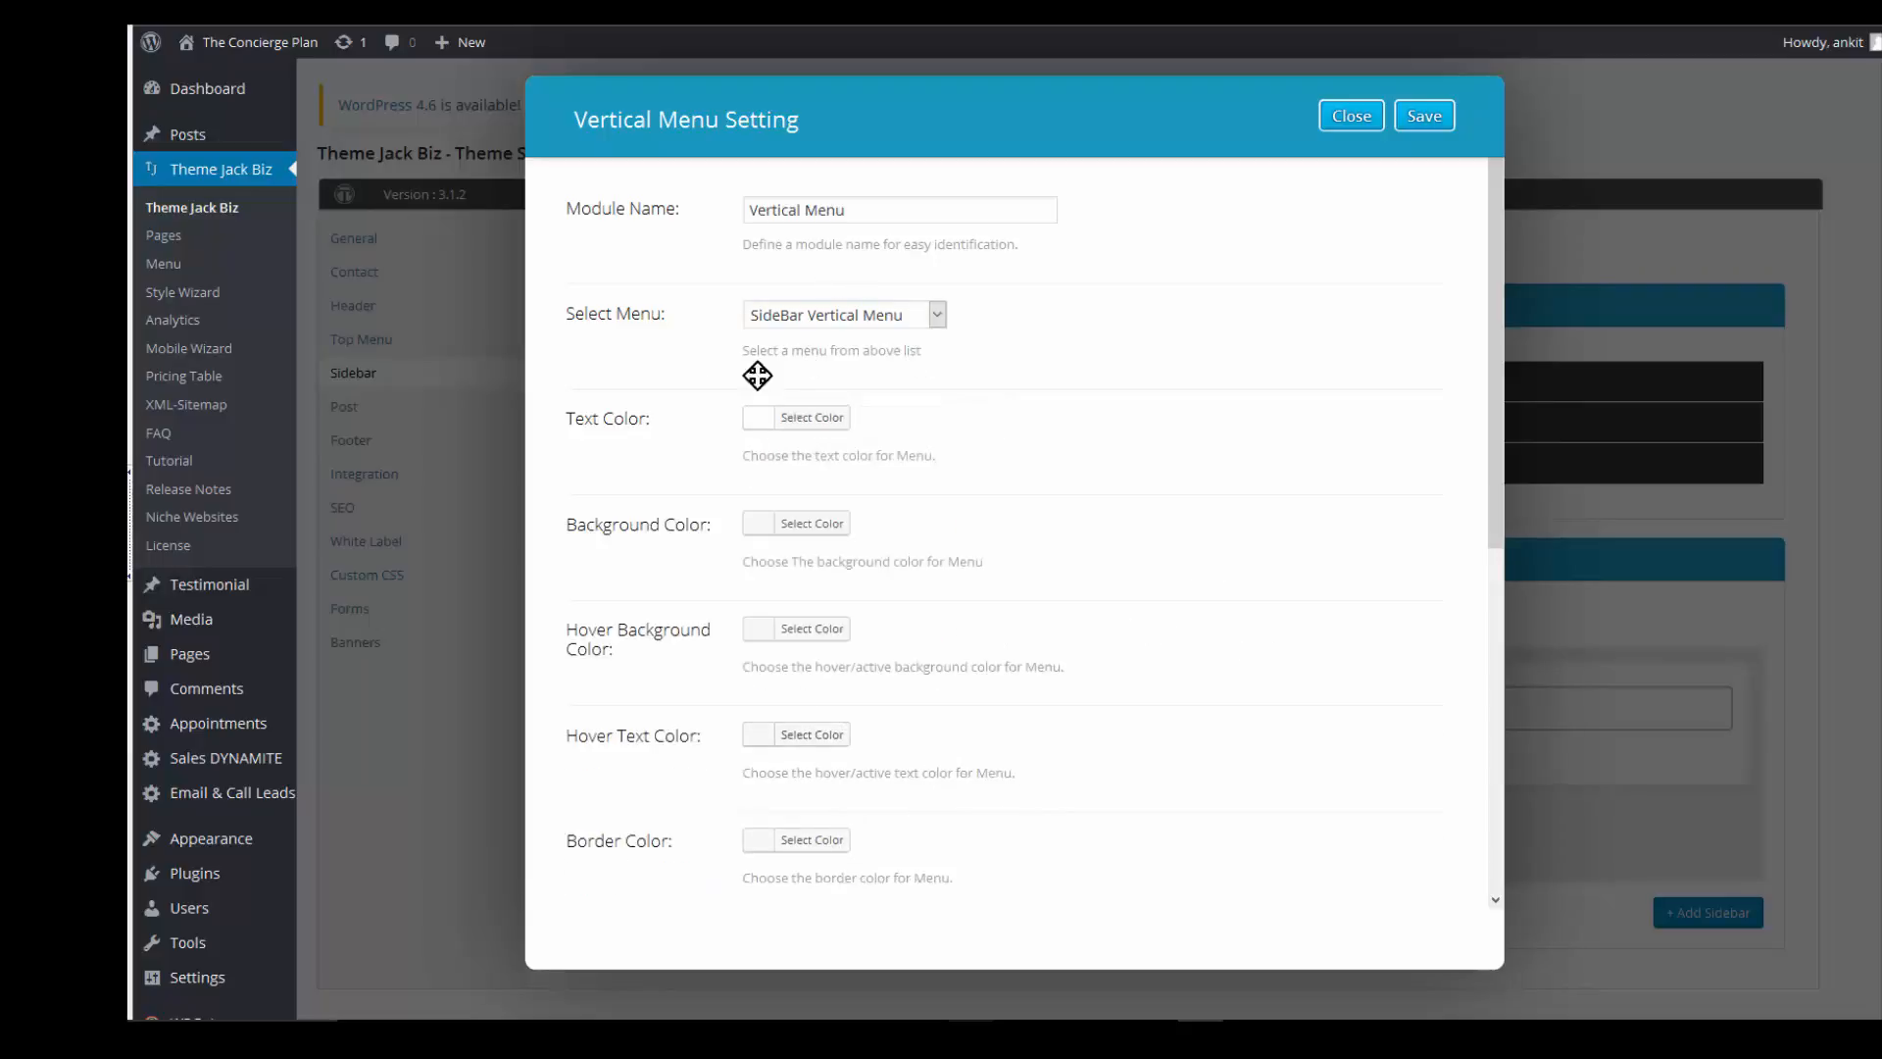
- Set the menu's background colour to orange
{"action": "left_click", "coordinate": [799, 527]}
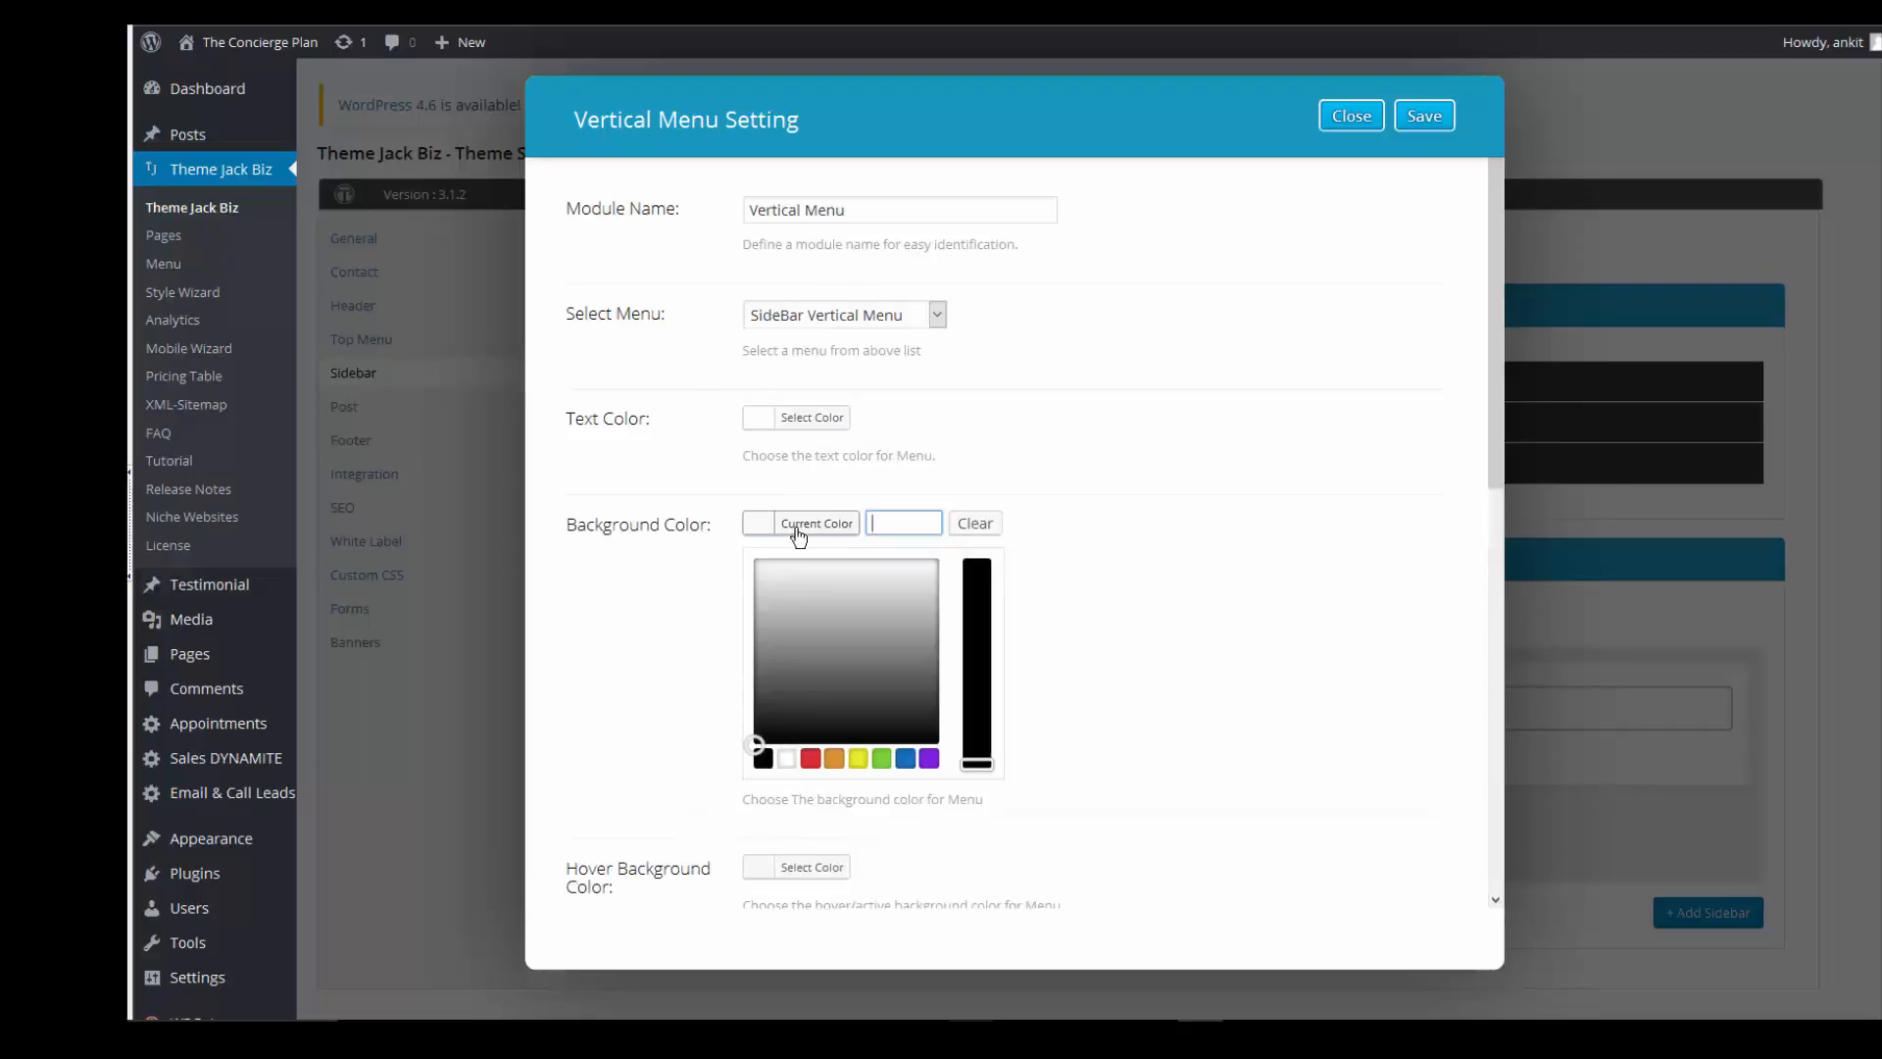
{"action": "left_click", "coordinate": [906, 760]}
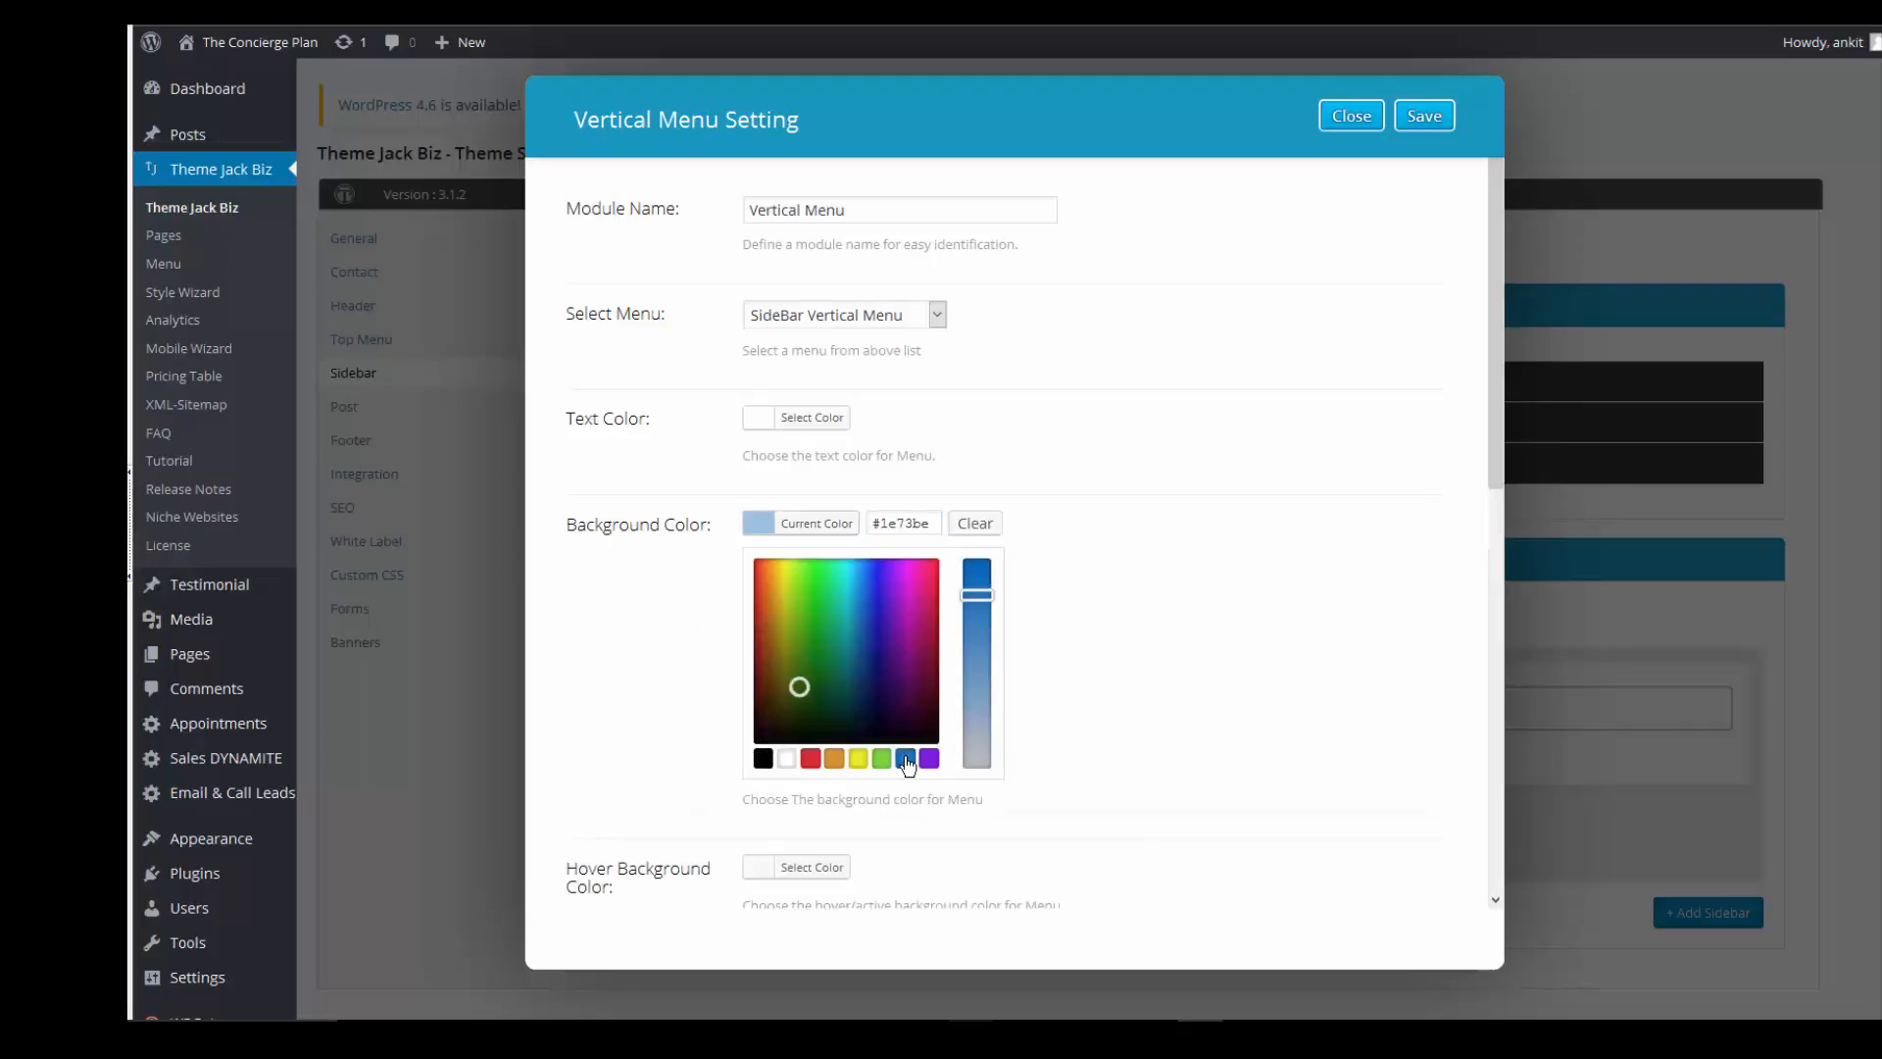
{"action": "left_click", "coordinate": [879, 608]}
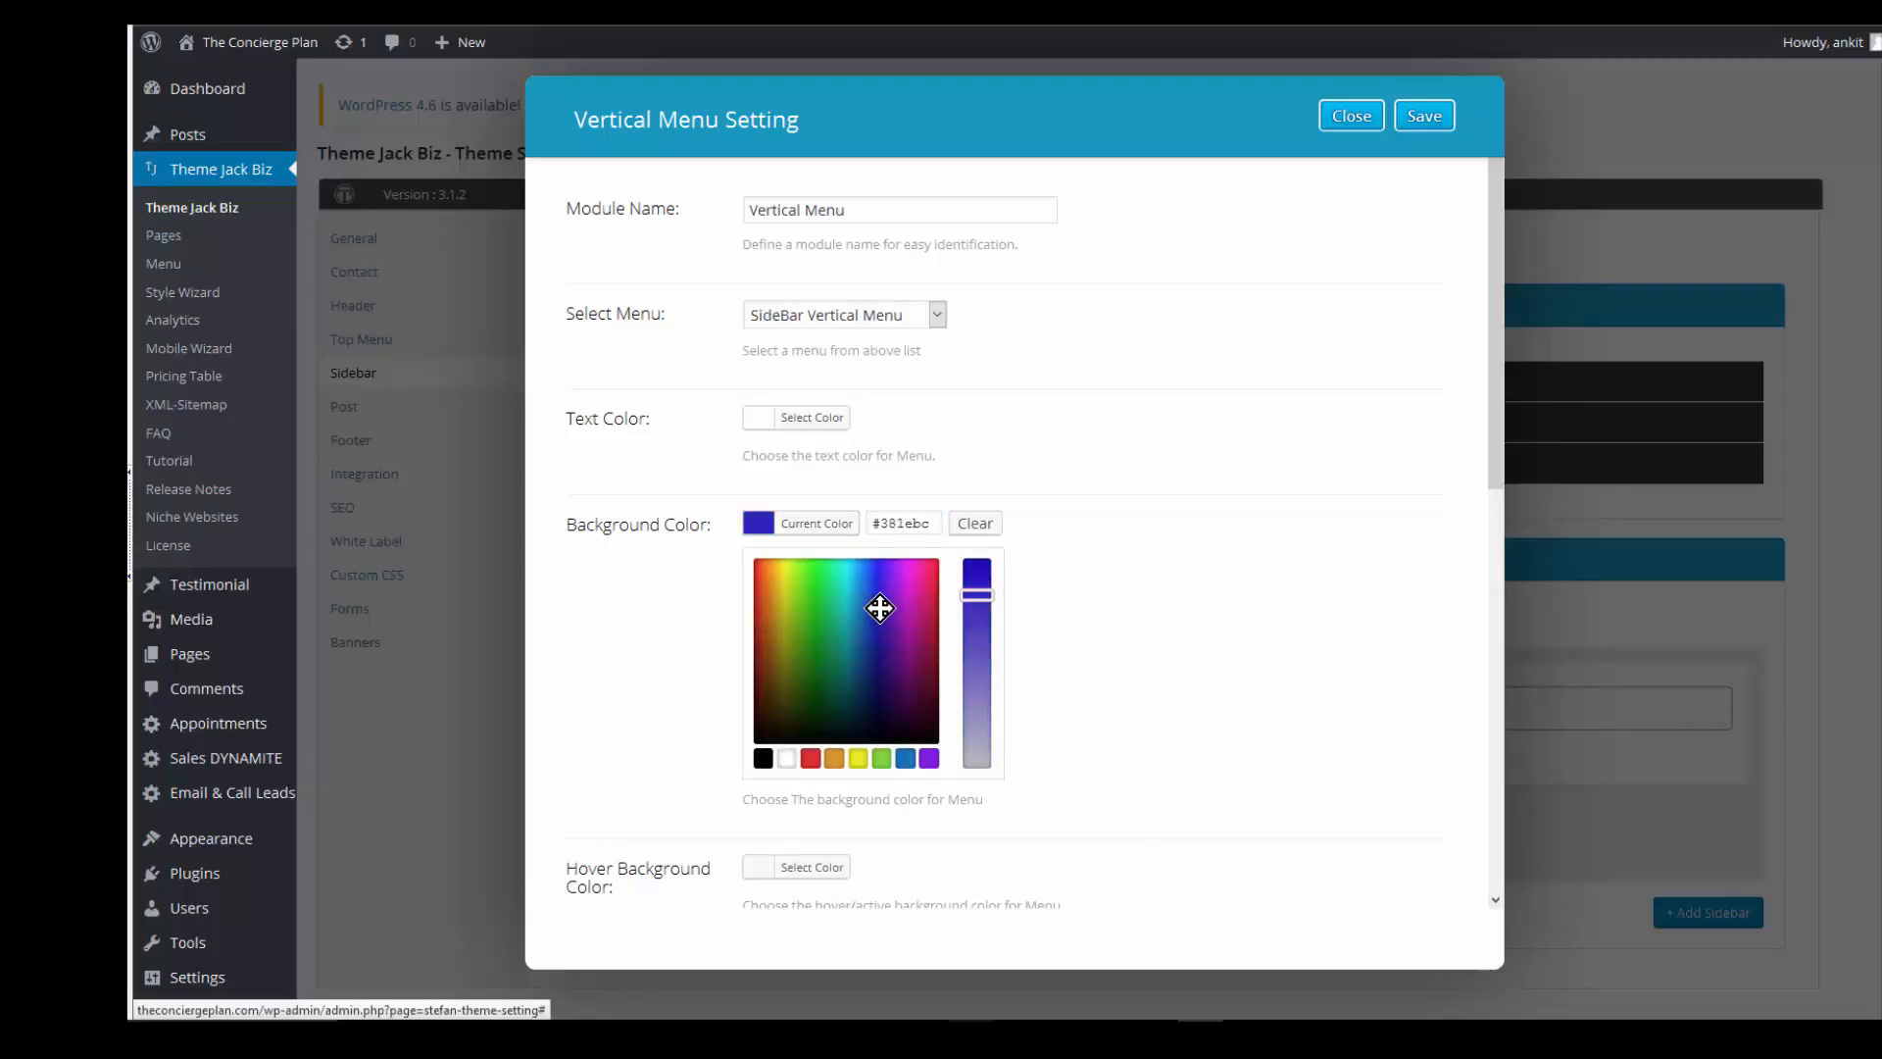
{"action": "left_click", "coordinate": [762, 587]}
{"action": "left_click", "coordinate": [756, 587]}
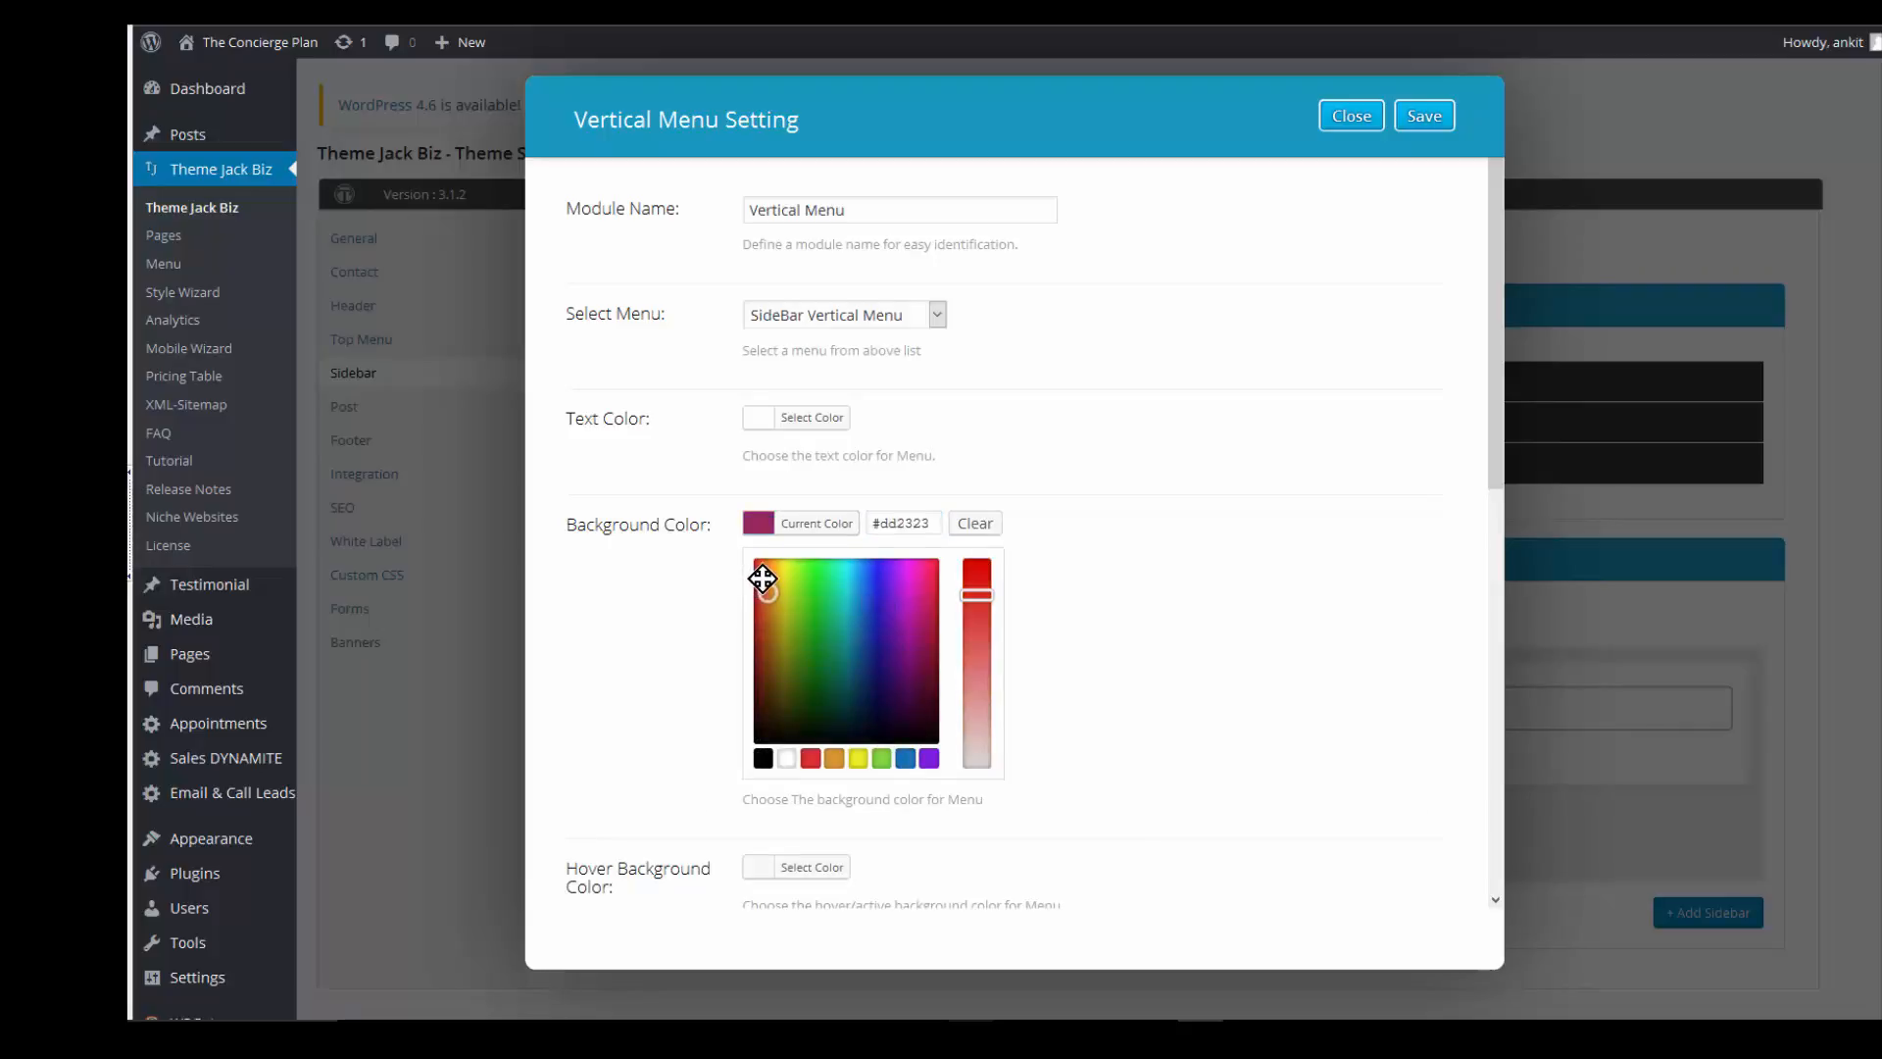
{"action": "left_click", "coordinate": [756, 578]}
{"action": "left_click", "coordinate": [760, 611]}
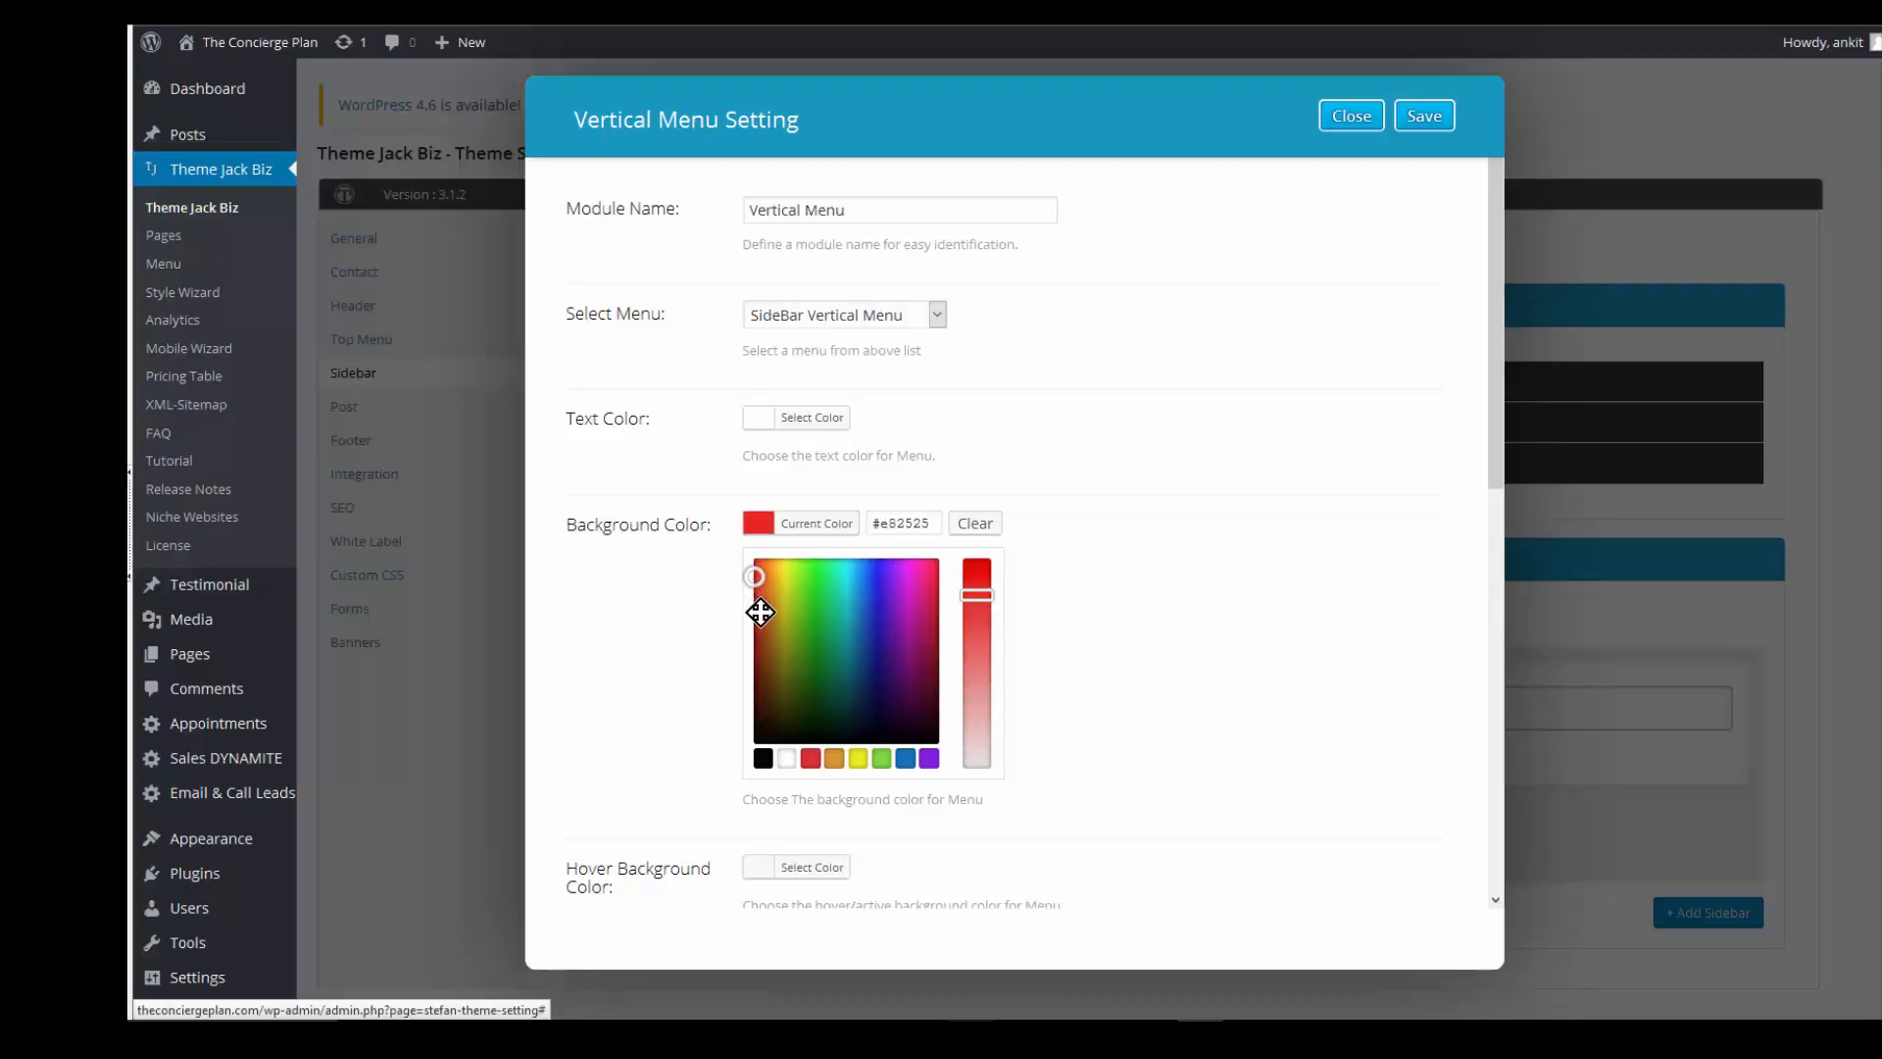
{"action": "left_click", "coordinate": [760, 563]}
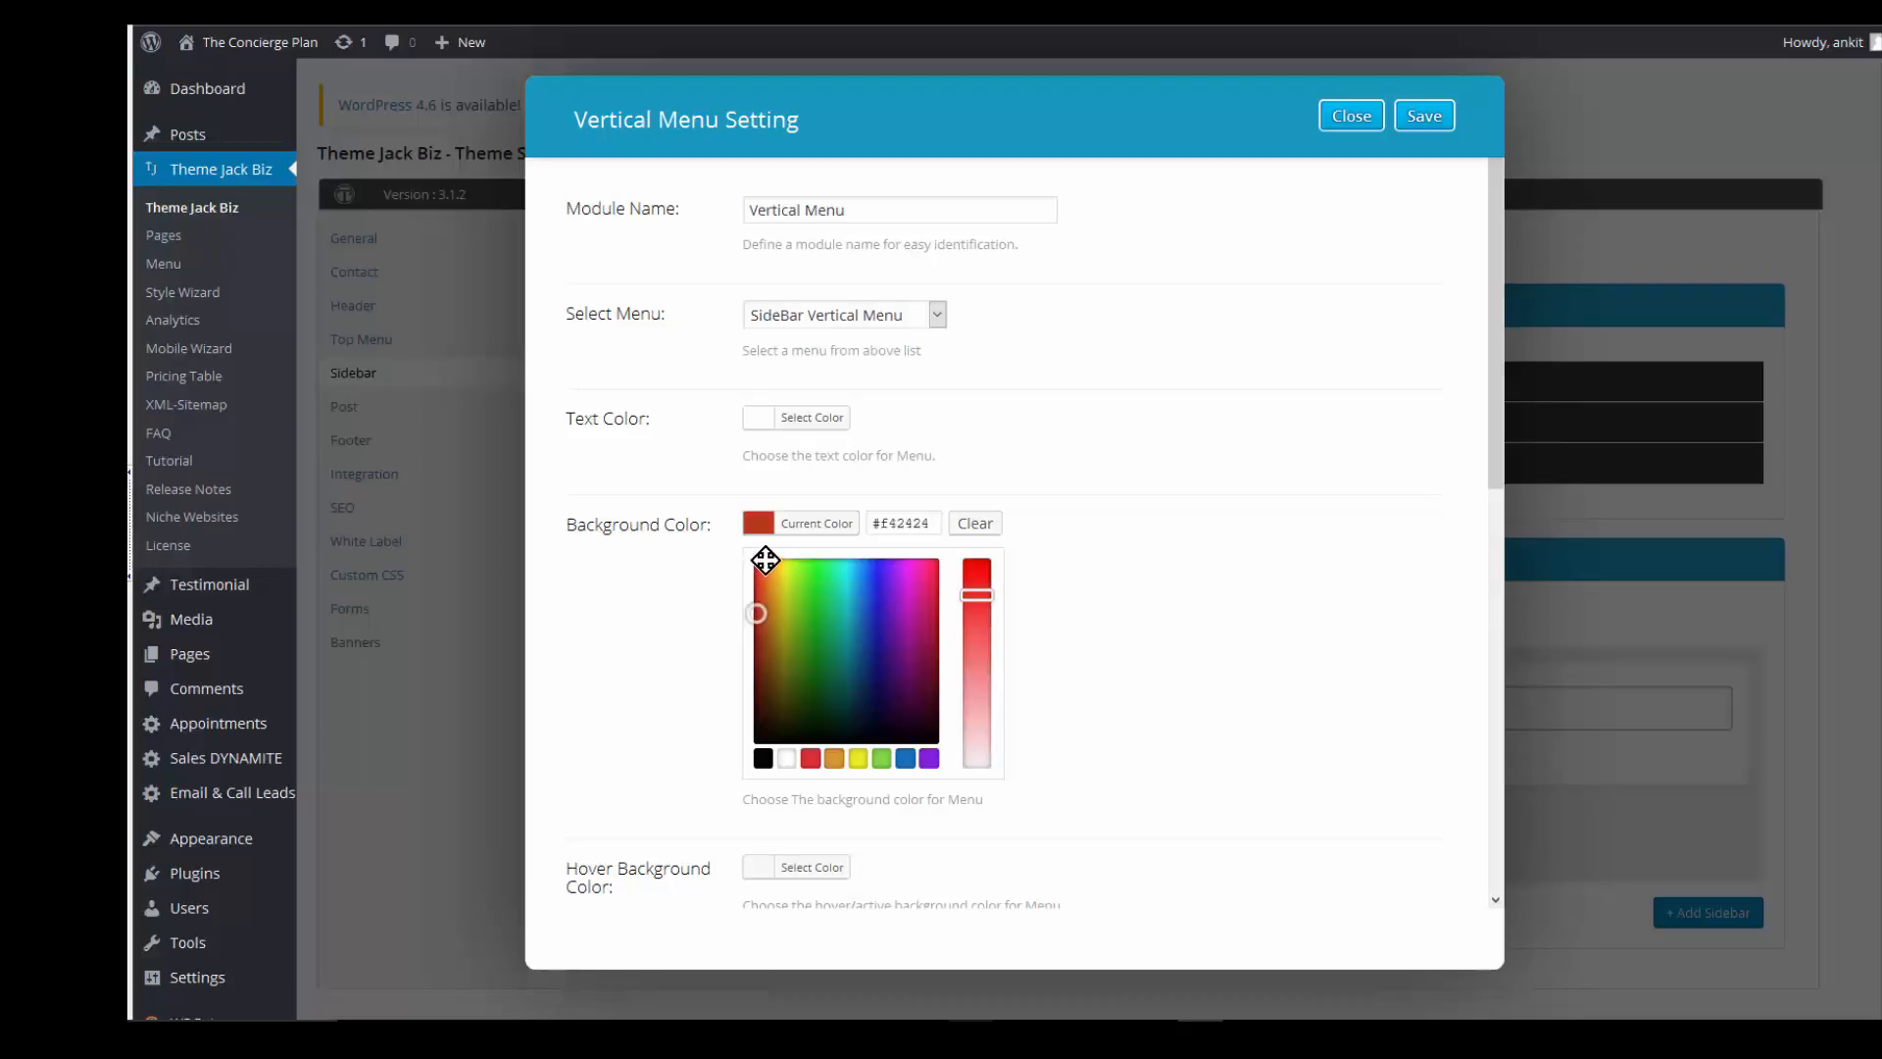
{"action": "left_click", "coordinate": [765, 560]}
{"action": "left_click_drag", "start_coordinate": [766, 560], "coordinate": [765, 560]}
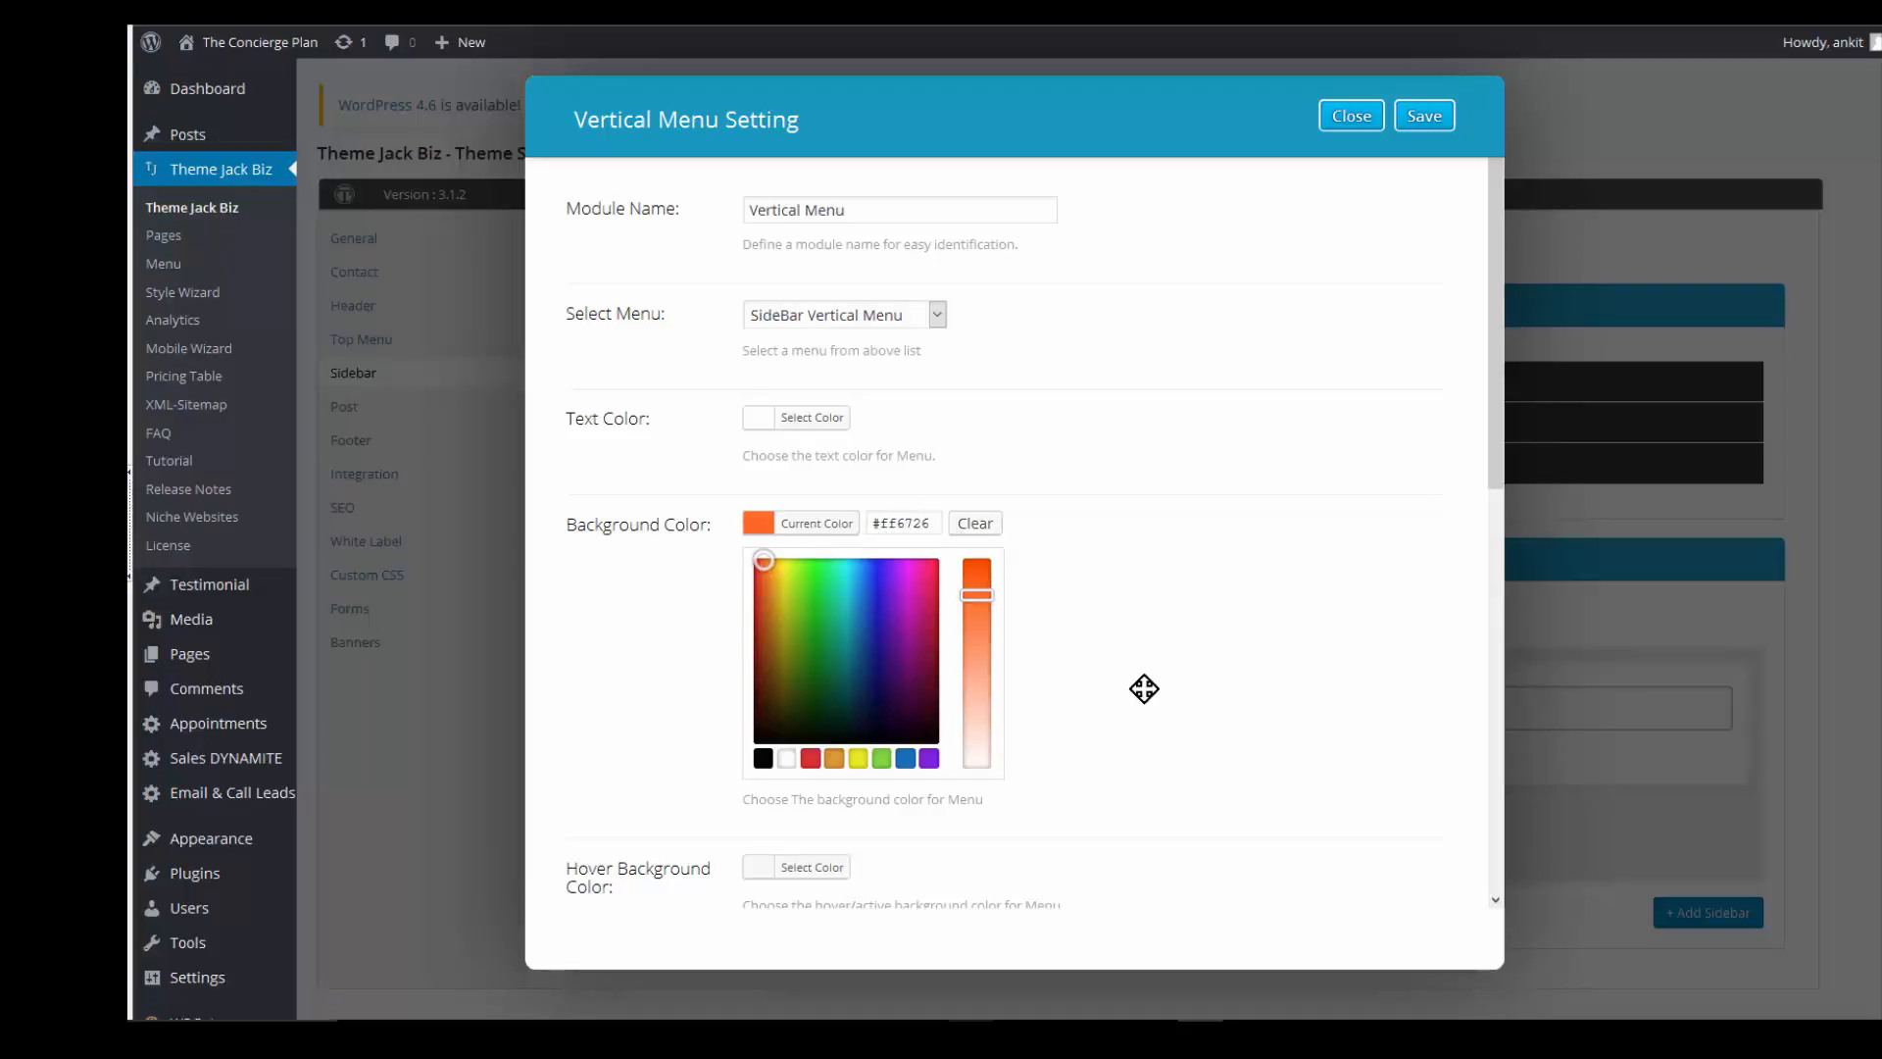
{"action": "left_click", "coordinate": [913, 524]}
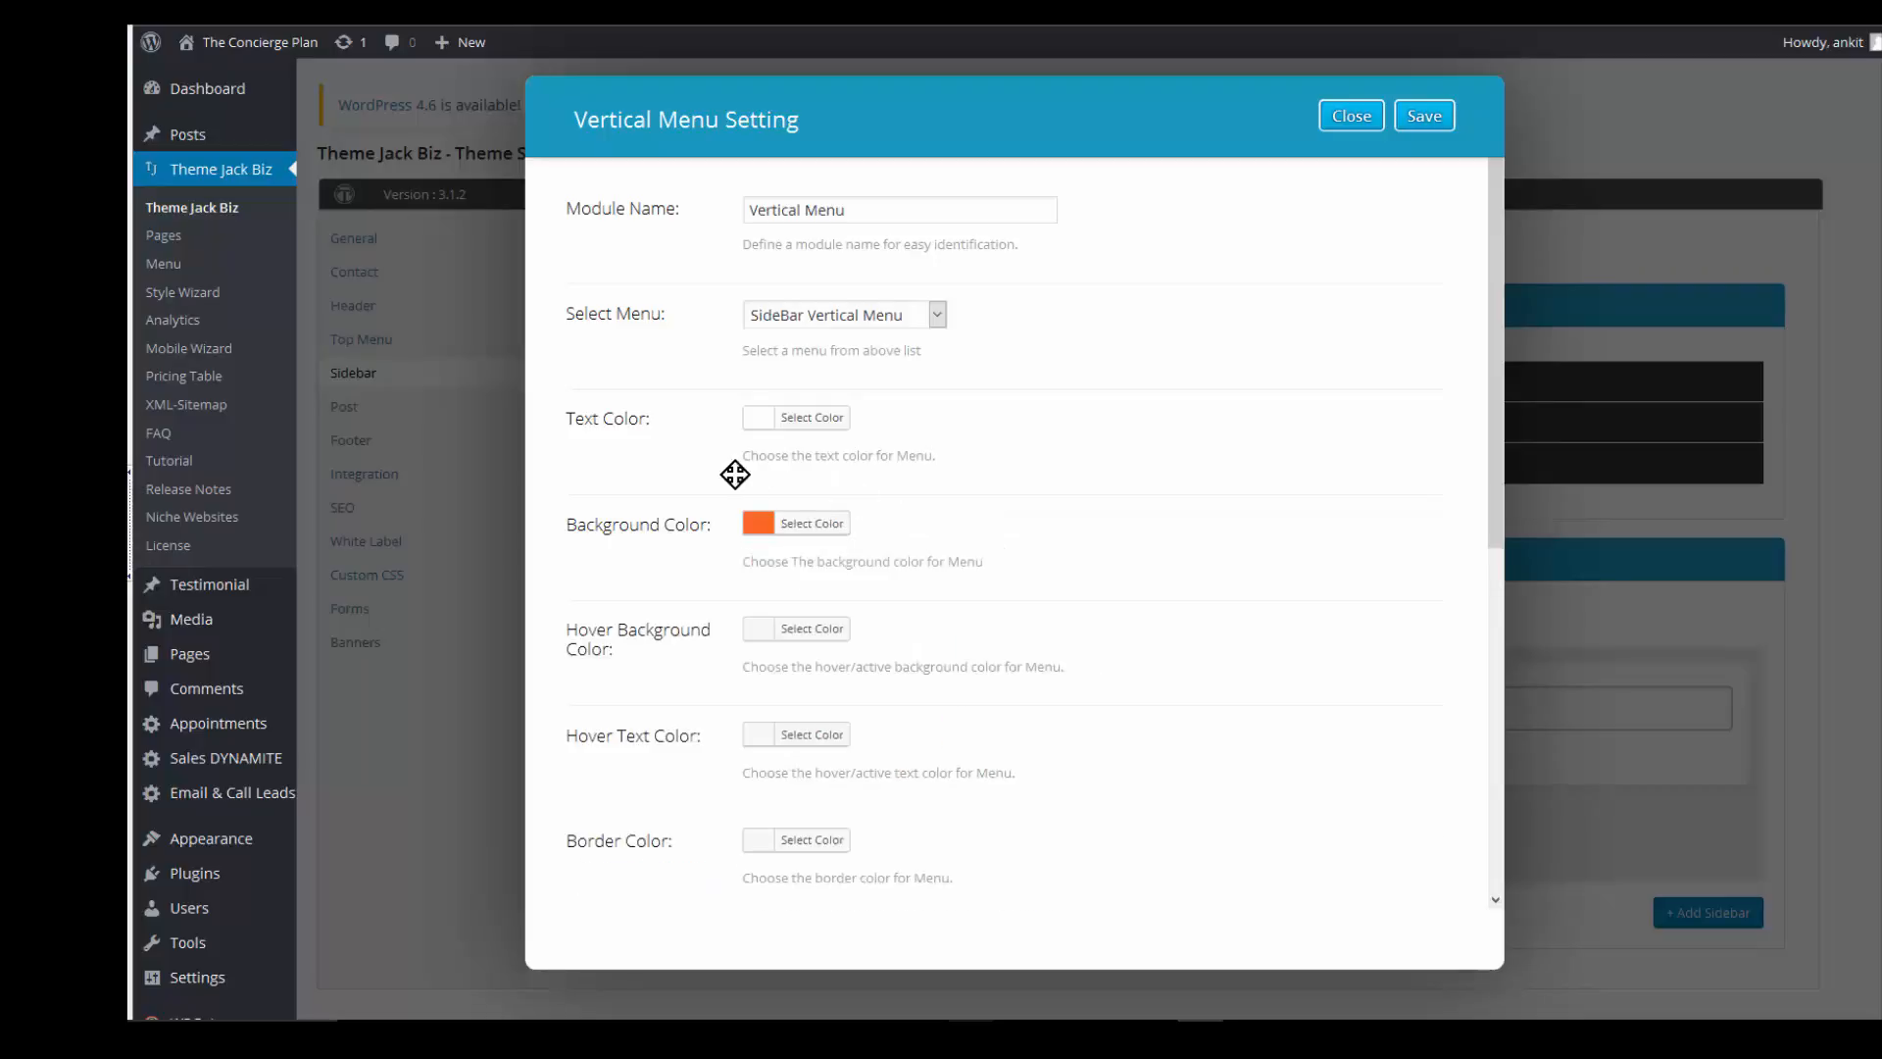
- Make the hover background green and the hover text white
{"action": "scroll", "coordinate": [735, 476], "scroll_direction": "down", "scroll_amount": 1}
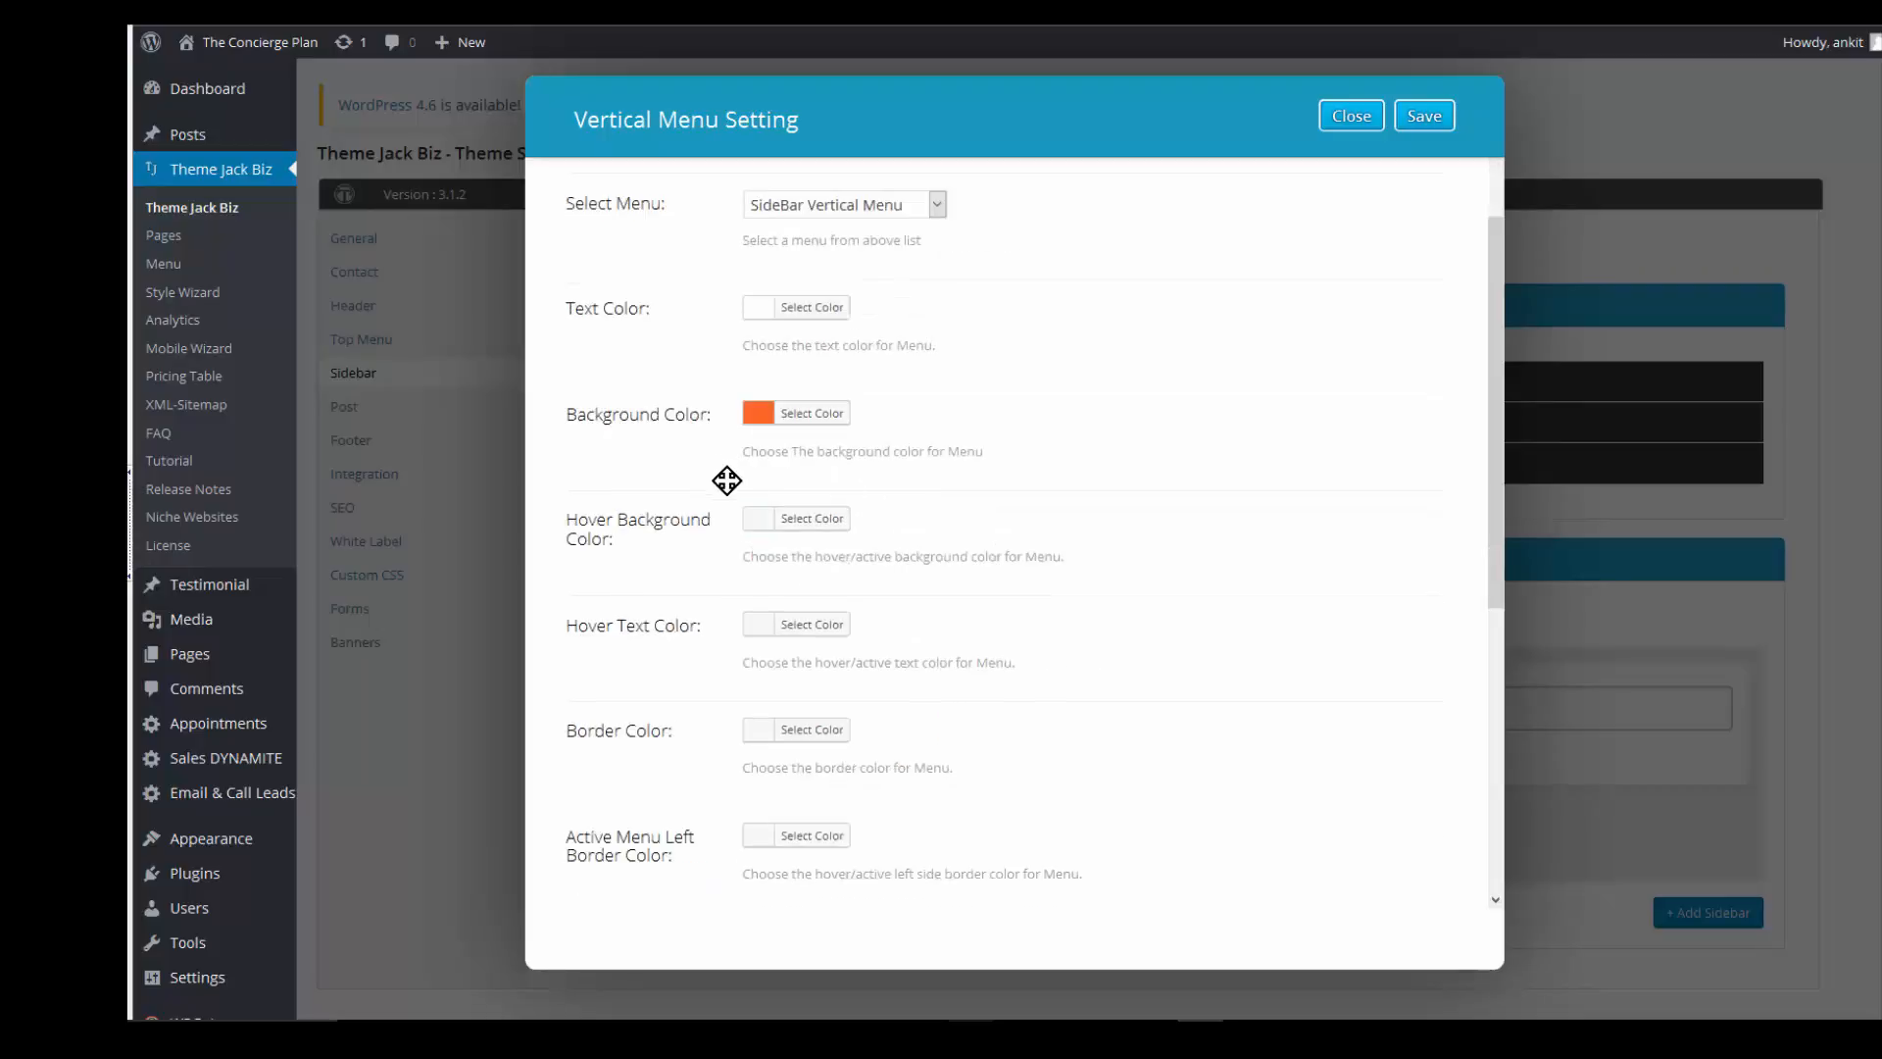
{"action": "left_click", "coordinate": [802, 520]}
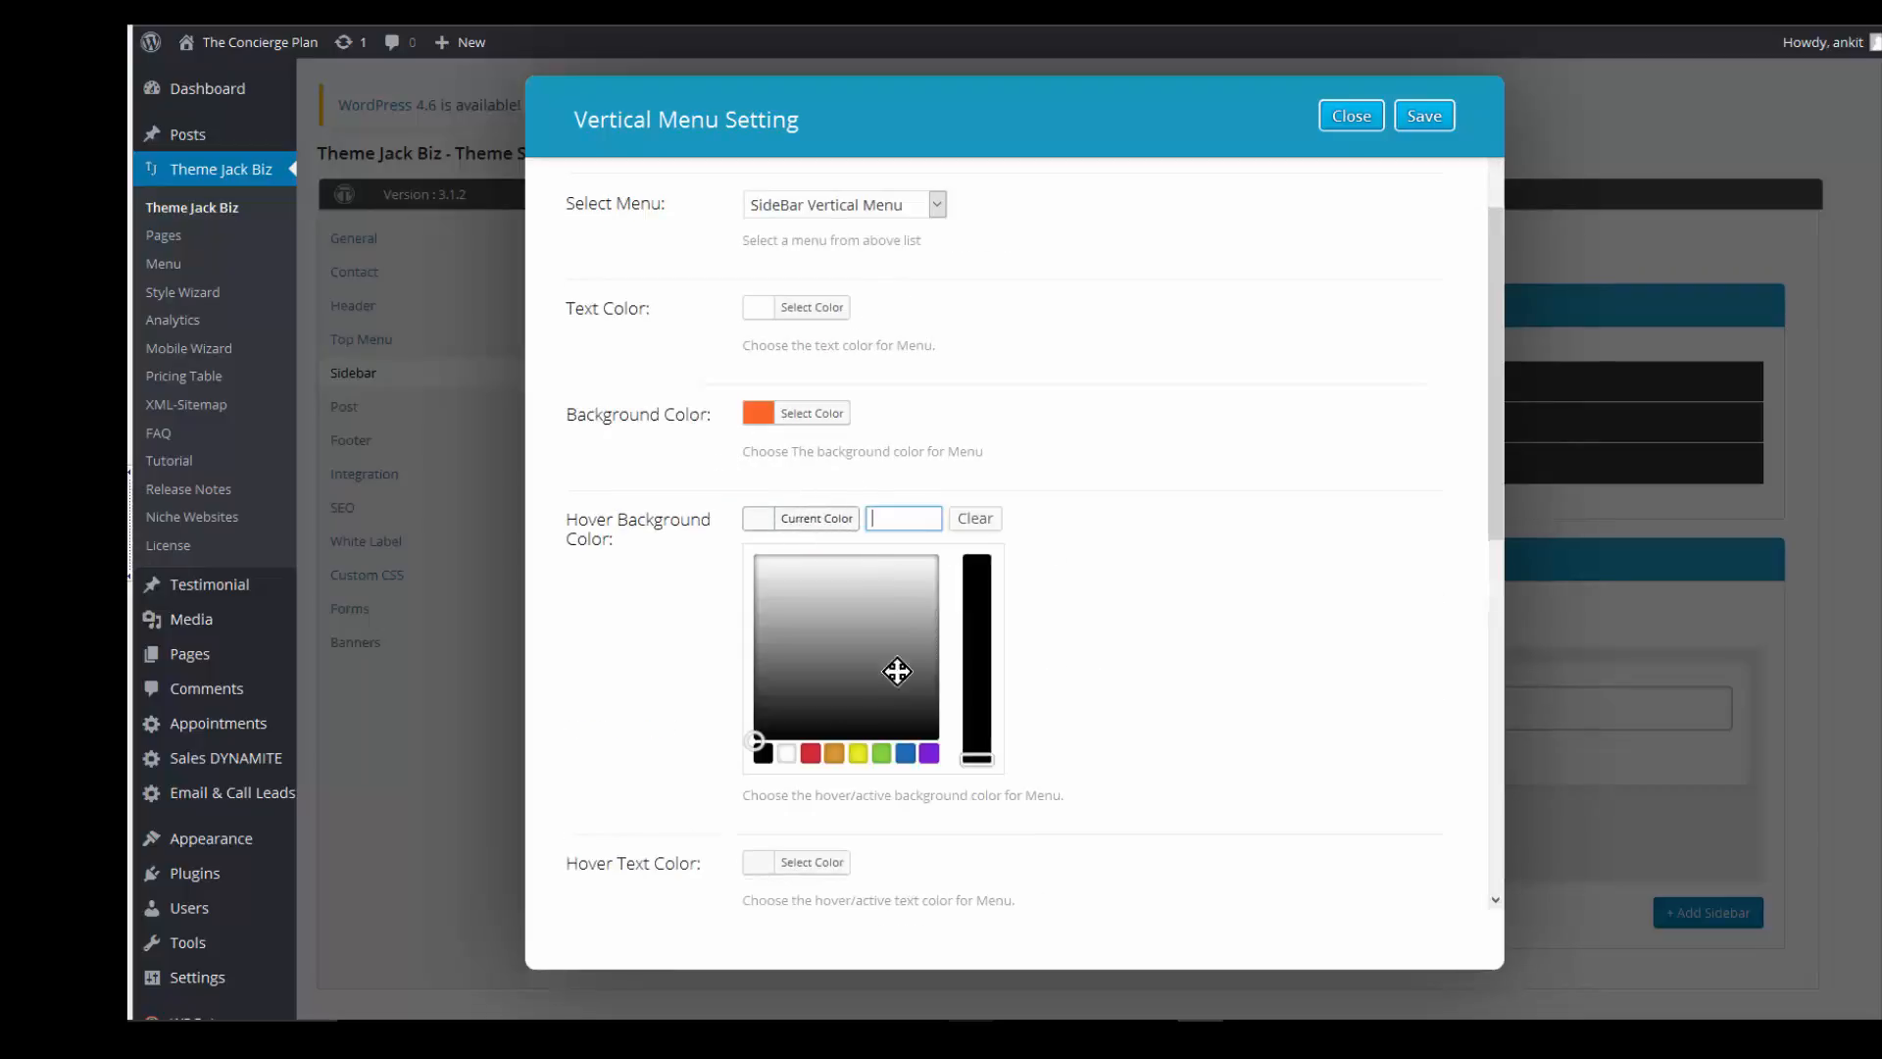
{"action": "mouse_move", "coordinate": [878, 722]}
{"action": "left_mouse_down"}
{"action": "mouse_move", "coordinate": [768, 592]}
{"action": "mouse_move", "coordinate": [803, 584]}
{"action": "left_mouse_up"}
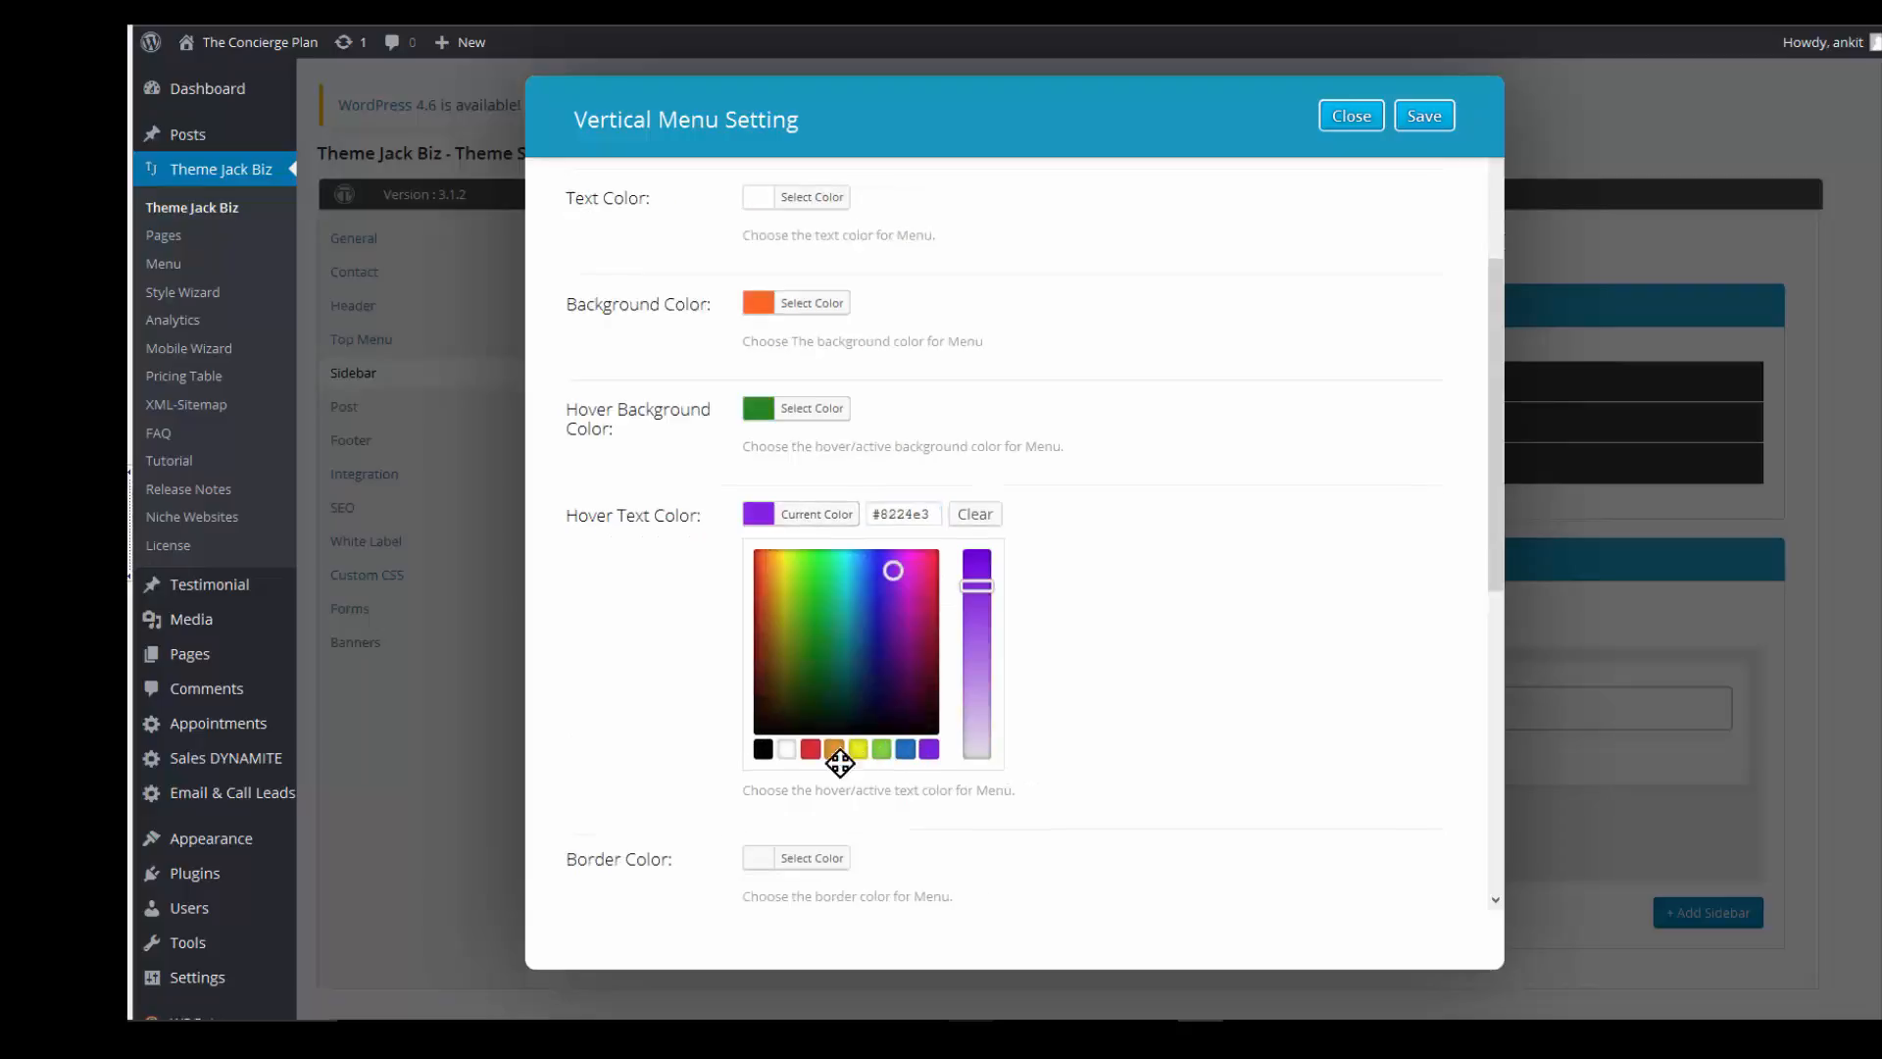
{"action": "left_click", "coordinate": [786, 751]}
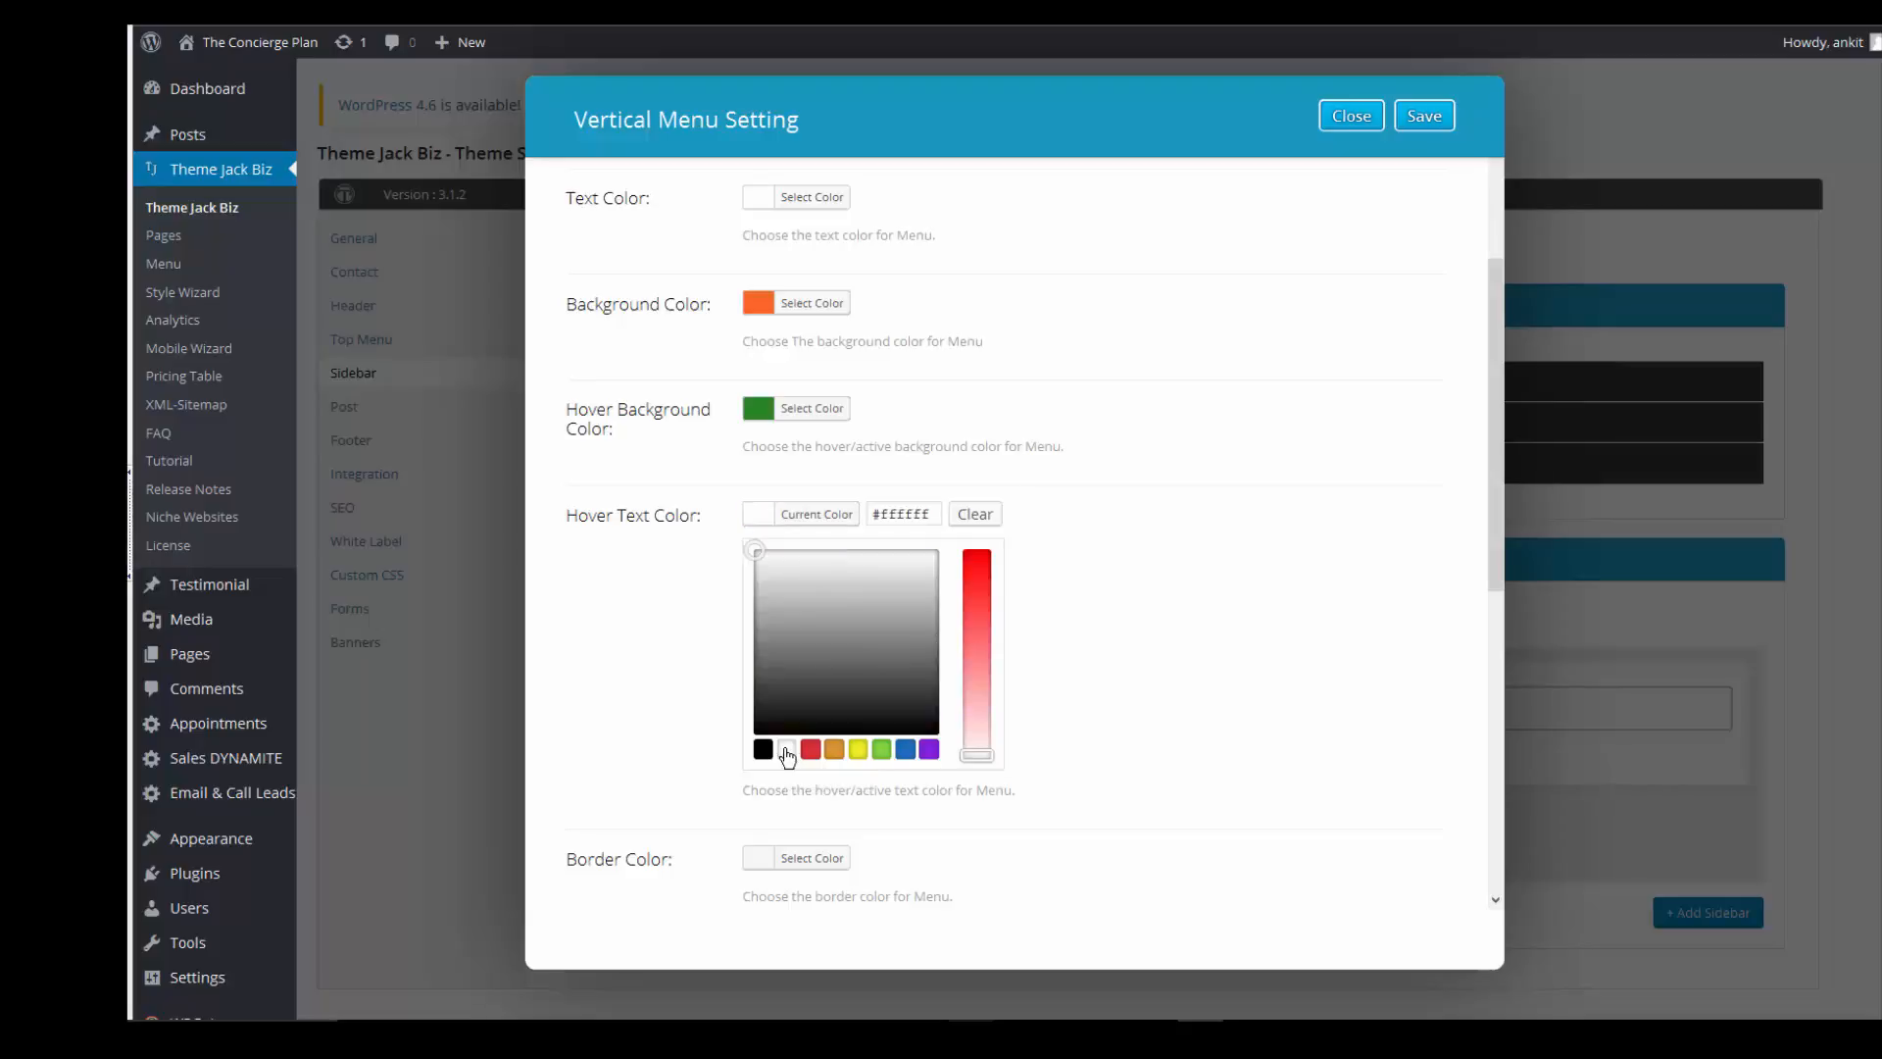
{"action": "left_click", "coordinate": [823, 514]}
{"action": "scroll", "coordinate": [864, 456], "scroll_direction": "down", "scroll_amount": 1}
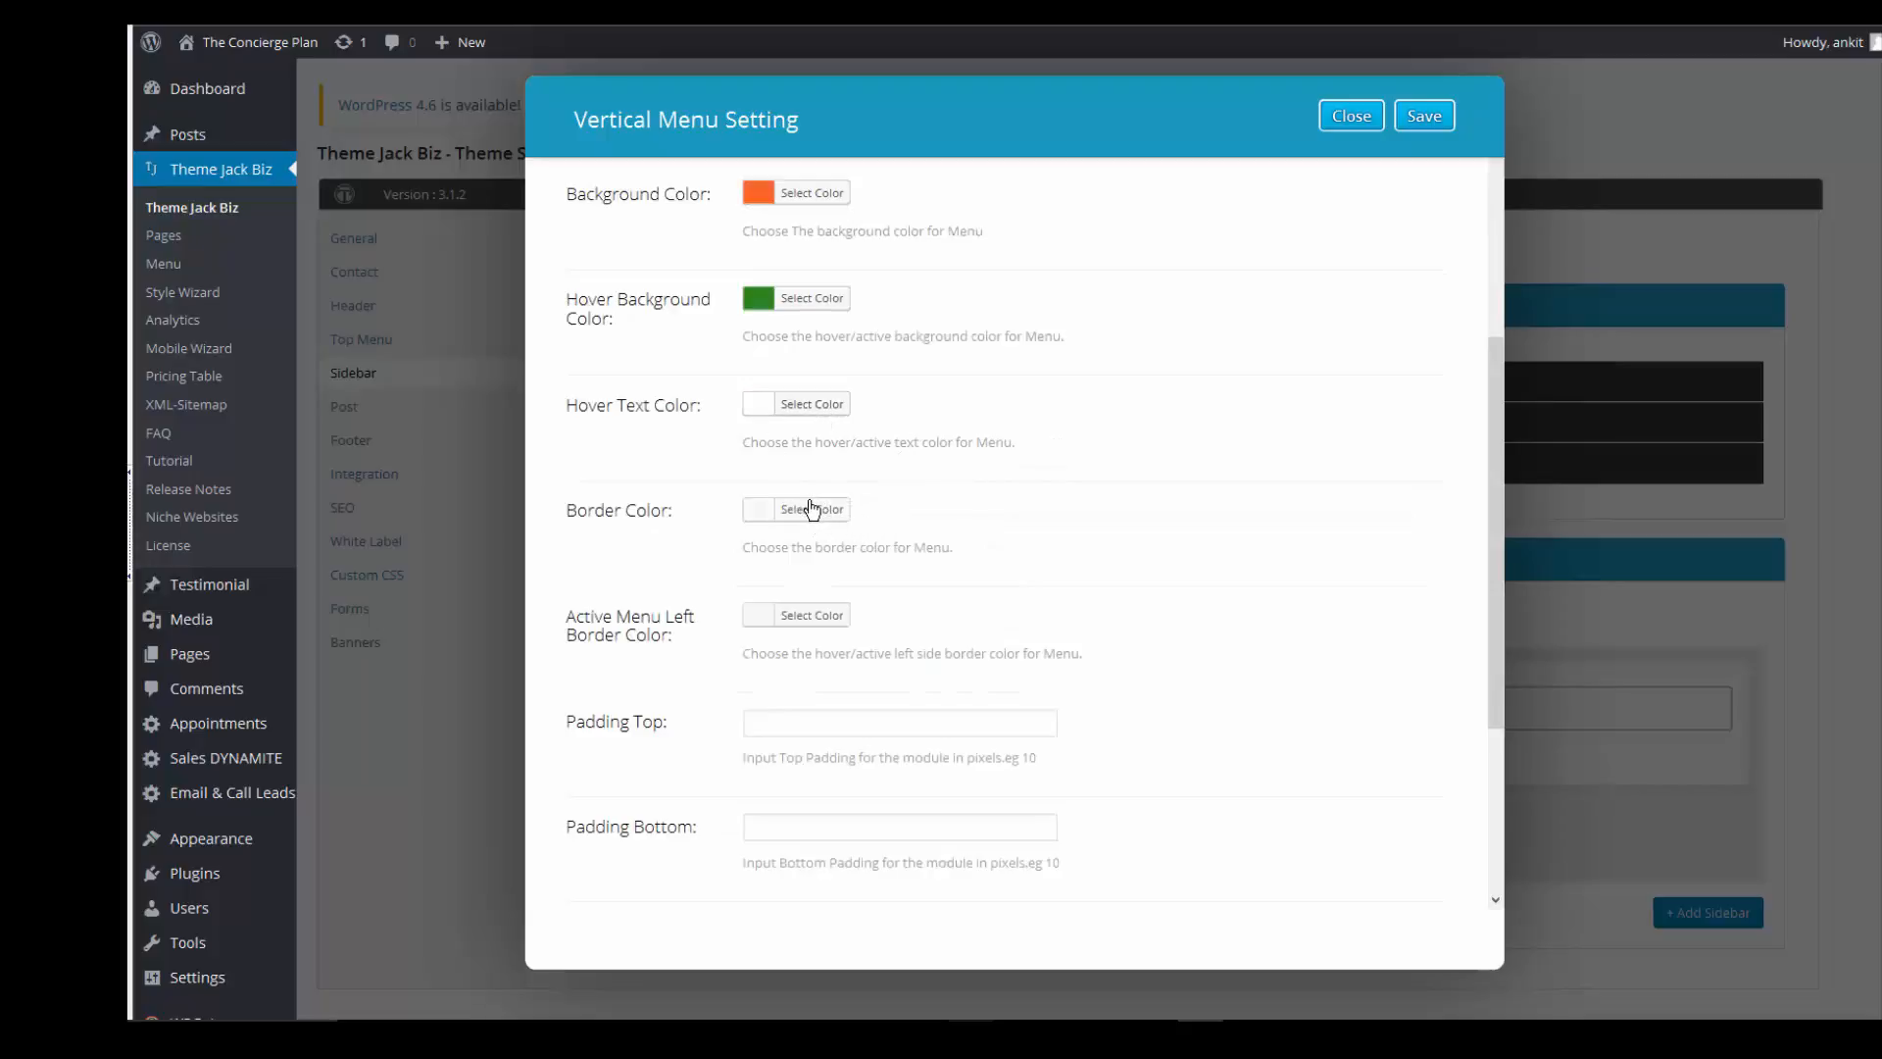
- Set the vertical menu's border colour to blue
{"action": "left_click", "coordinate": [801, 512]}
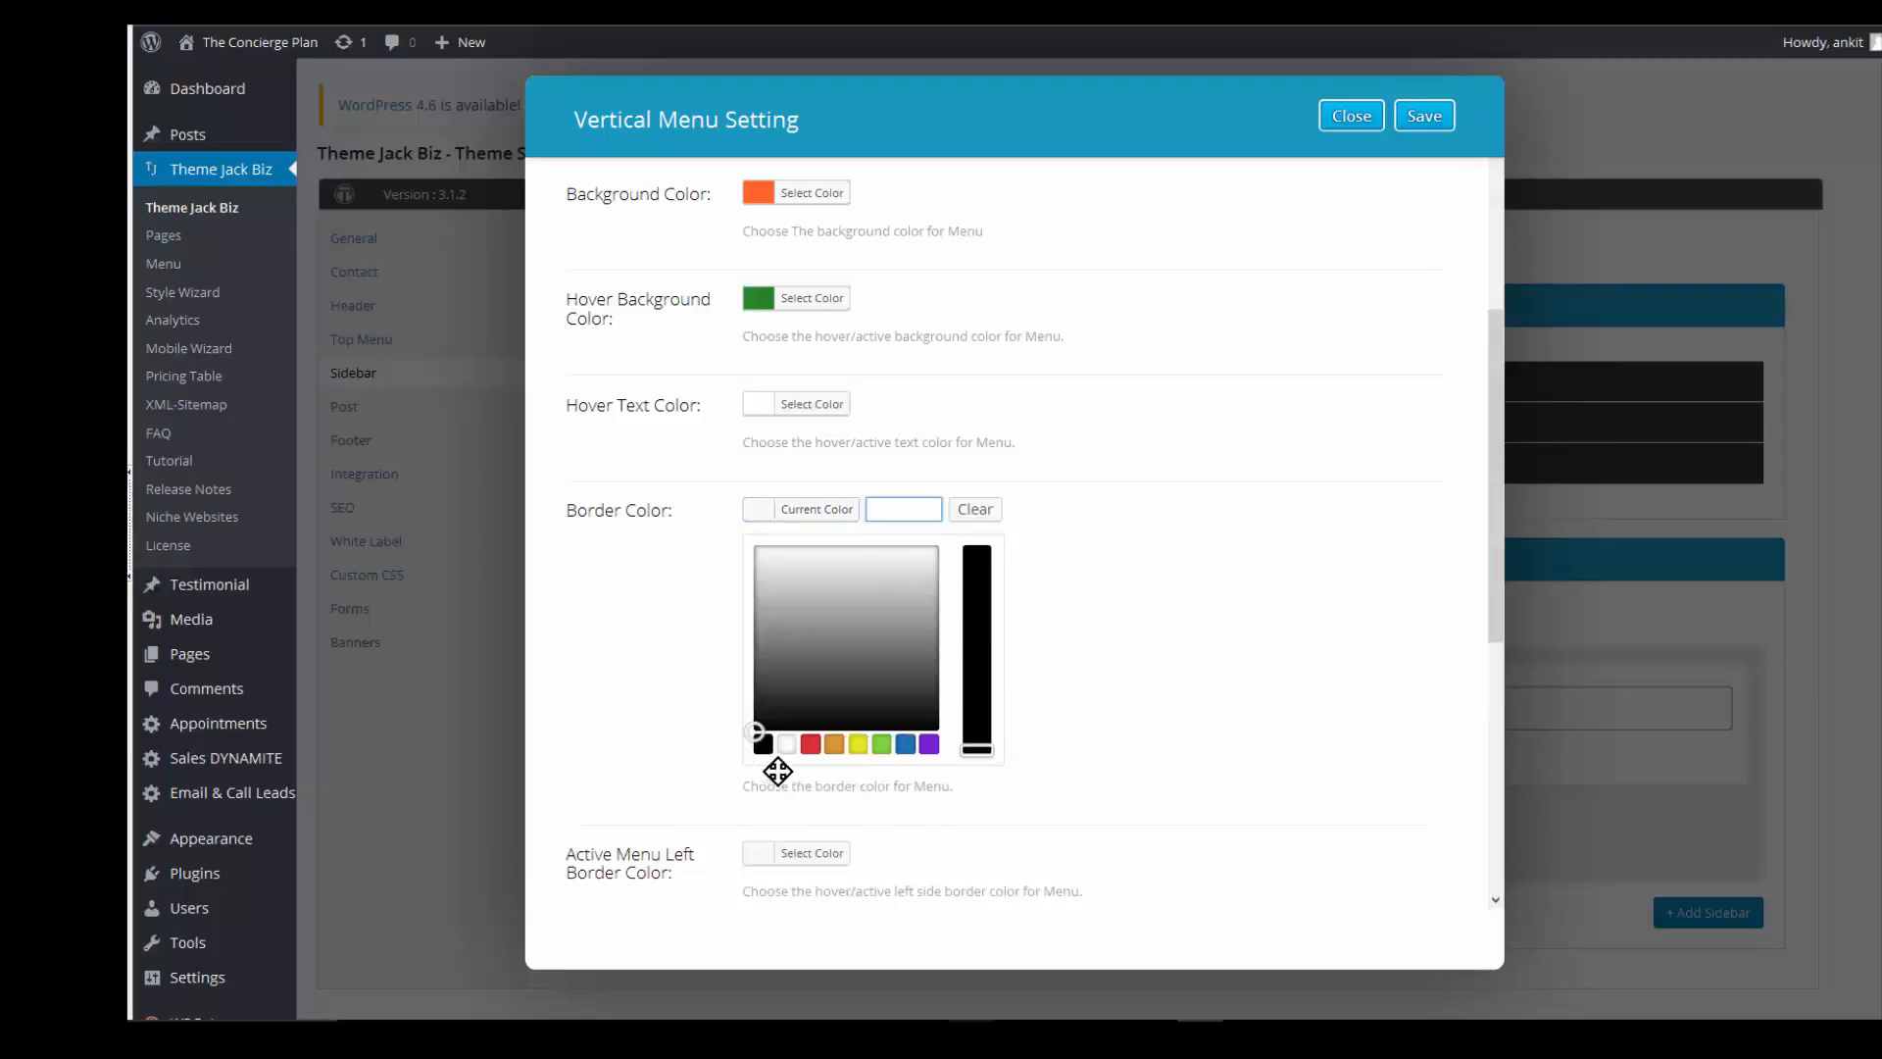
{"action": "left_click", "coordinate": [905, 745]}
{"action": "left_click", "coordinate": [804, 853]}
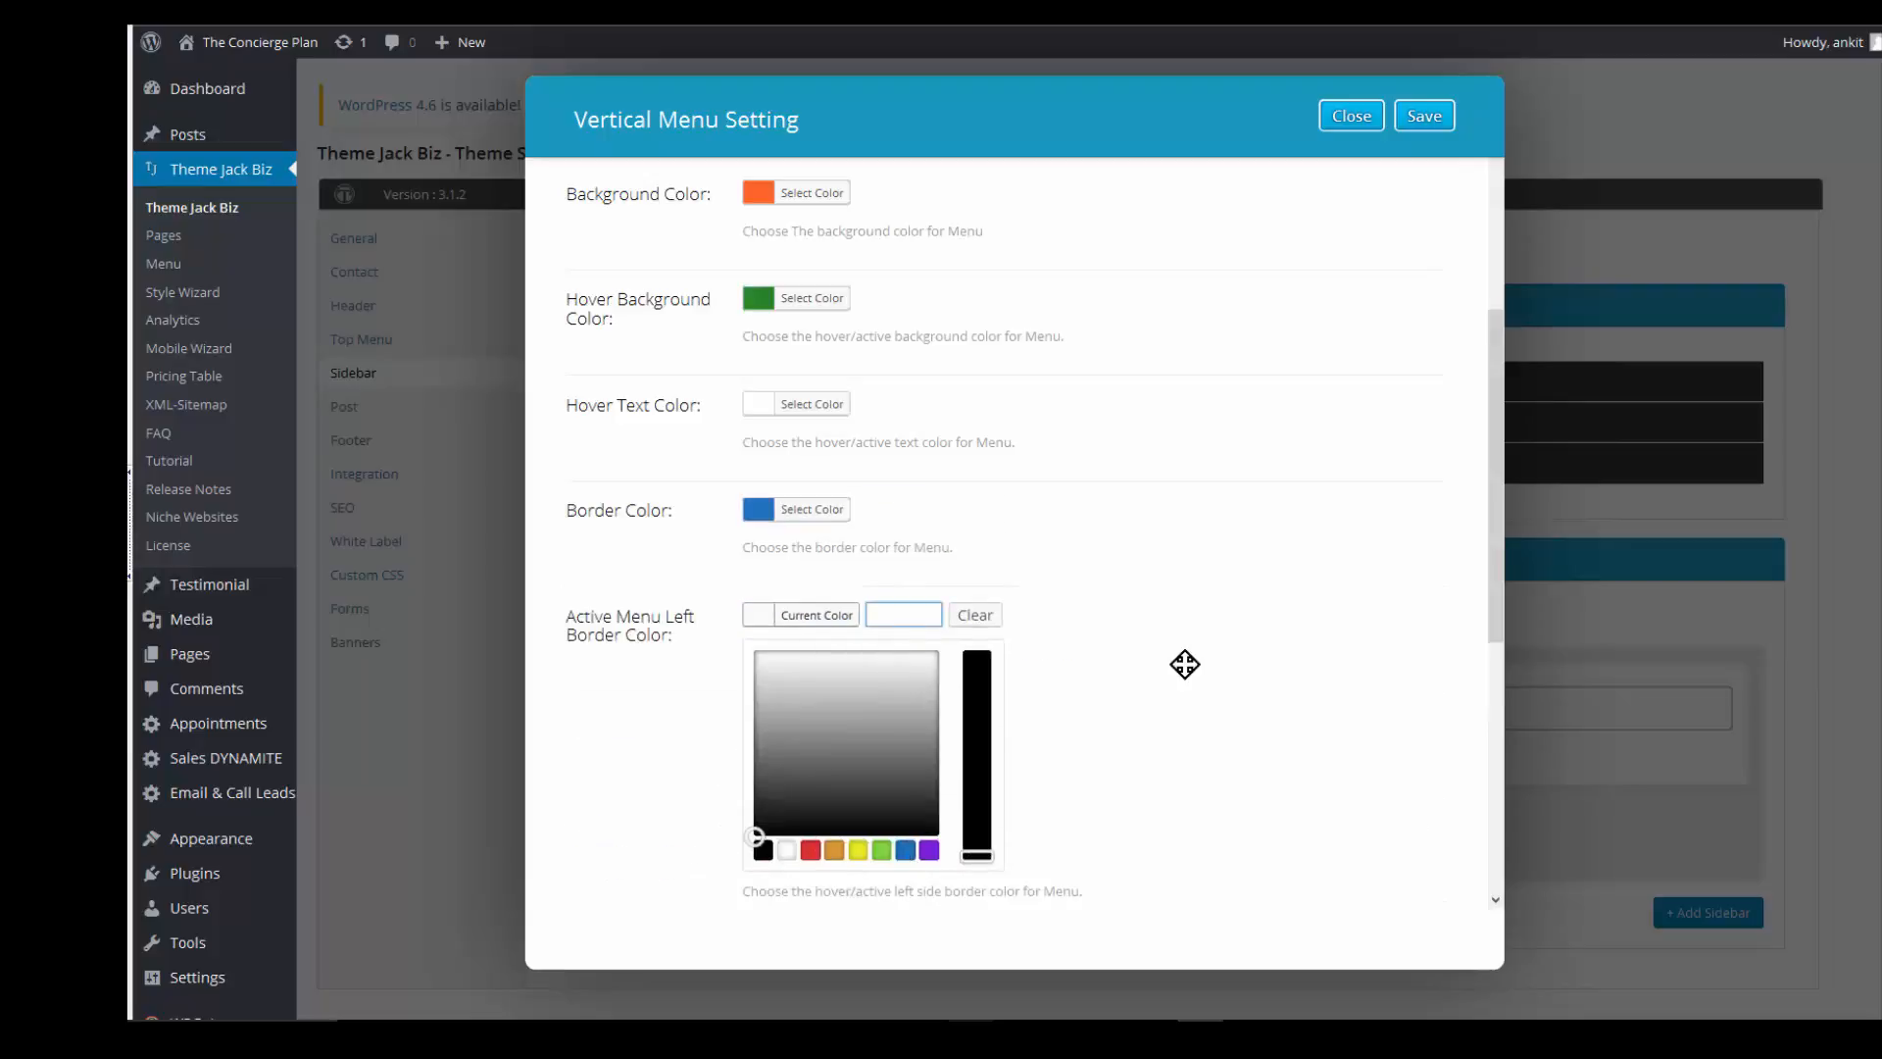
{"action": "left_click", "coordinate": [1164, 691]}
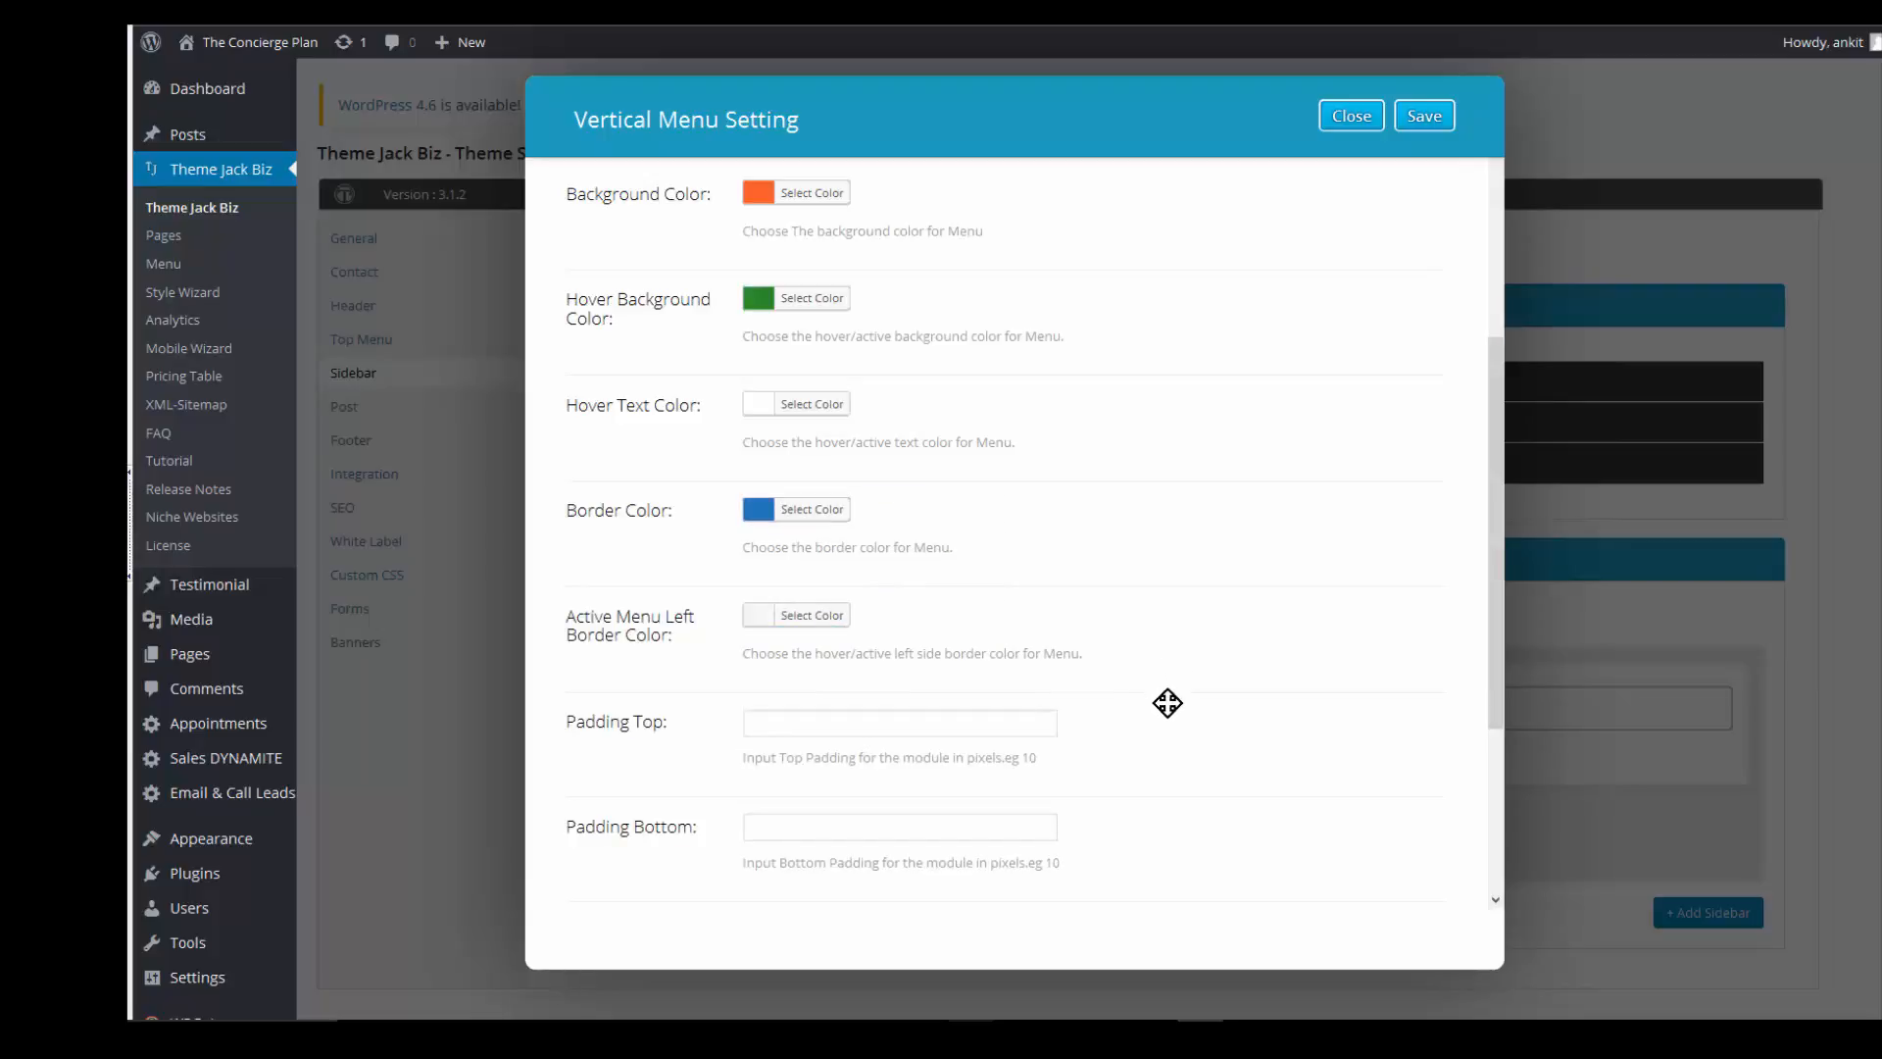
{"action": "scroll", "coordinate": [768, 555], "scroll_direction": "down", "scroll_amount": 1}
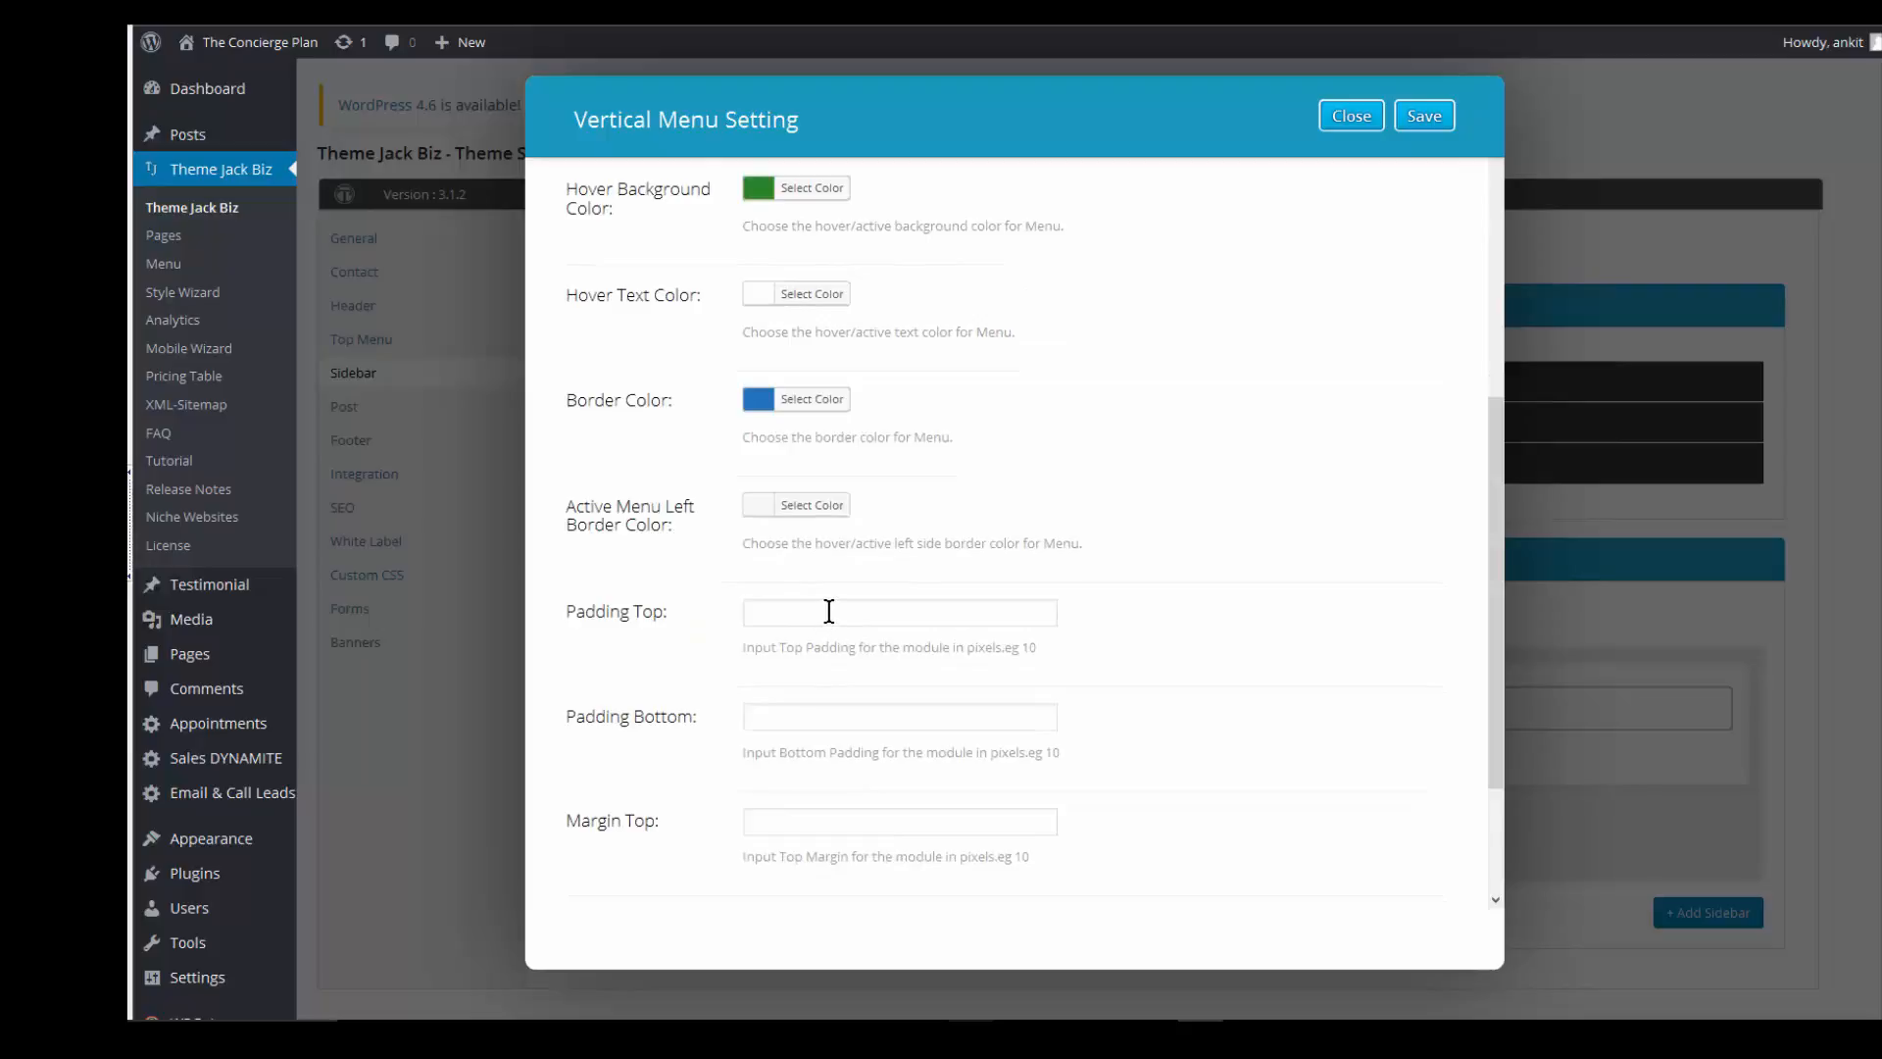
- Set Margin Top and Margin Bottom to 10 and save the Vertical Menu settings
{"action": "left_click", "coordinate": [828, 611]}
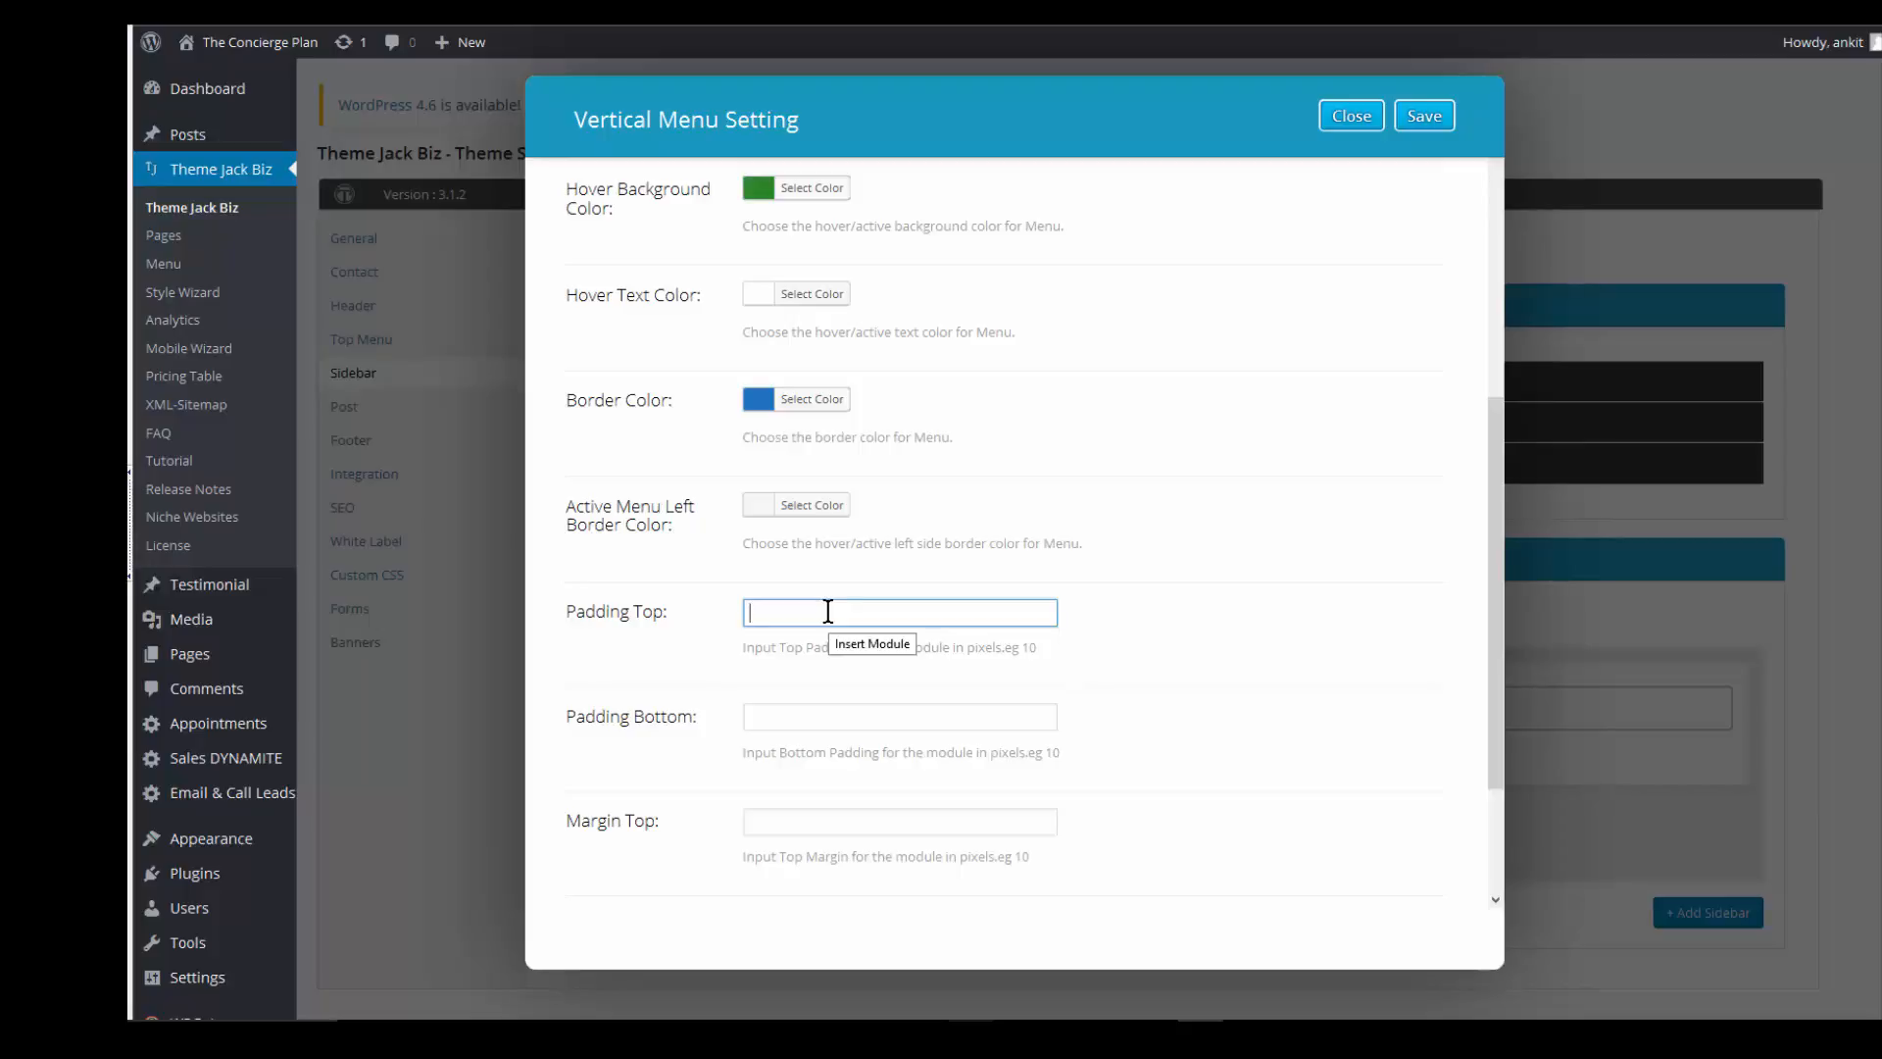
{"action": "left_click", "coordinate": [769, 822]}
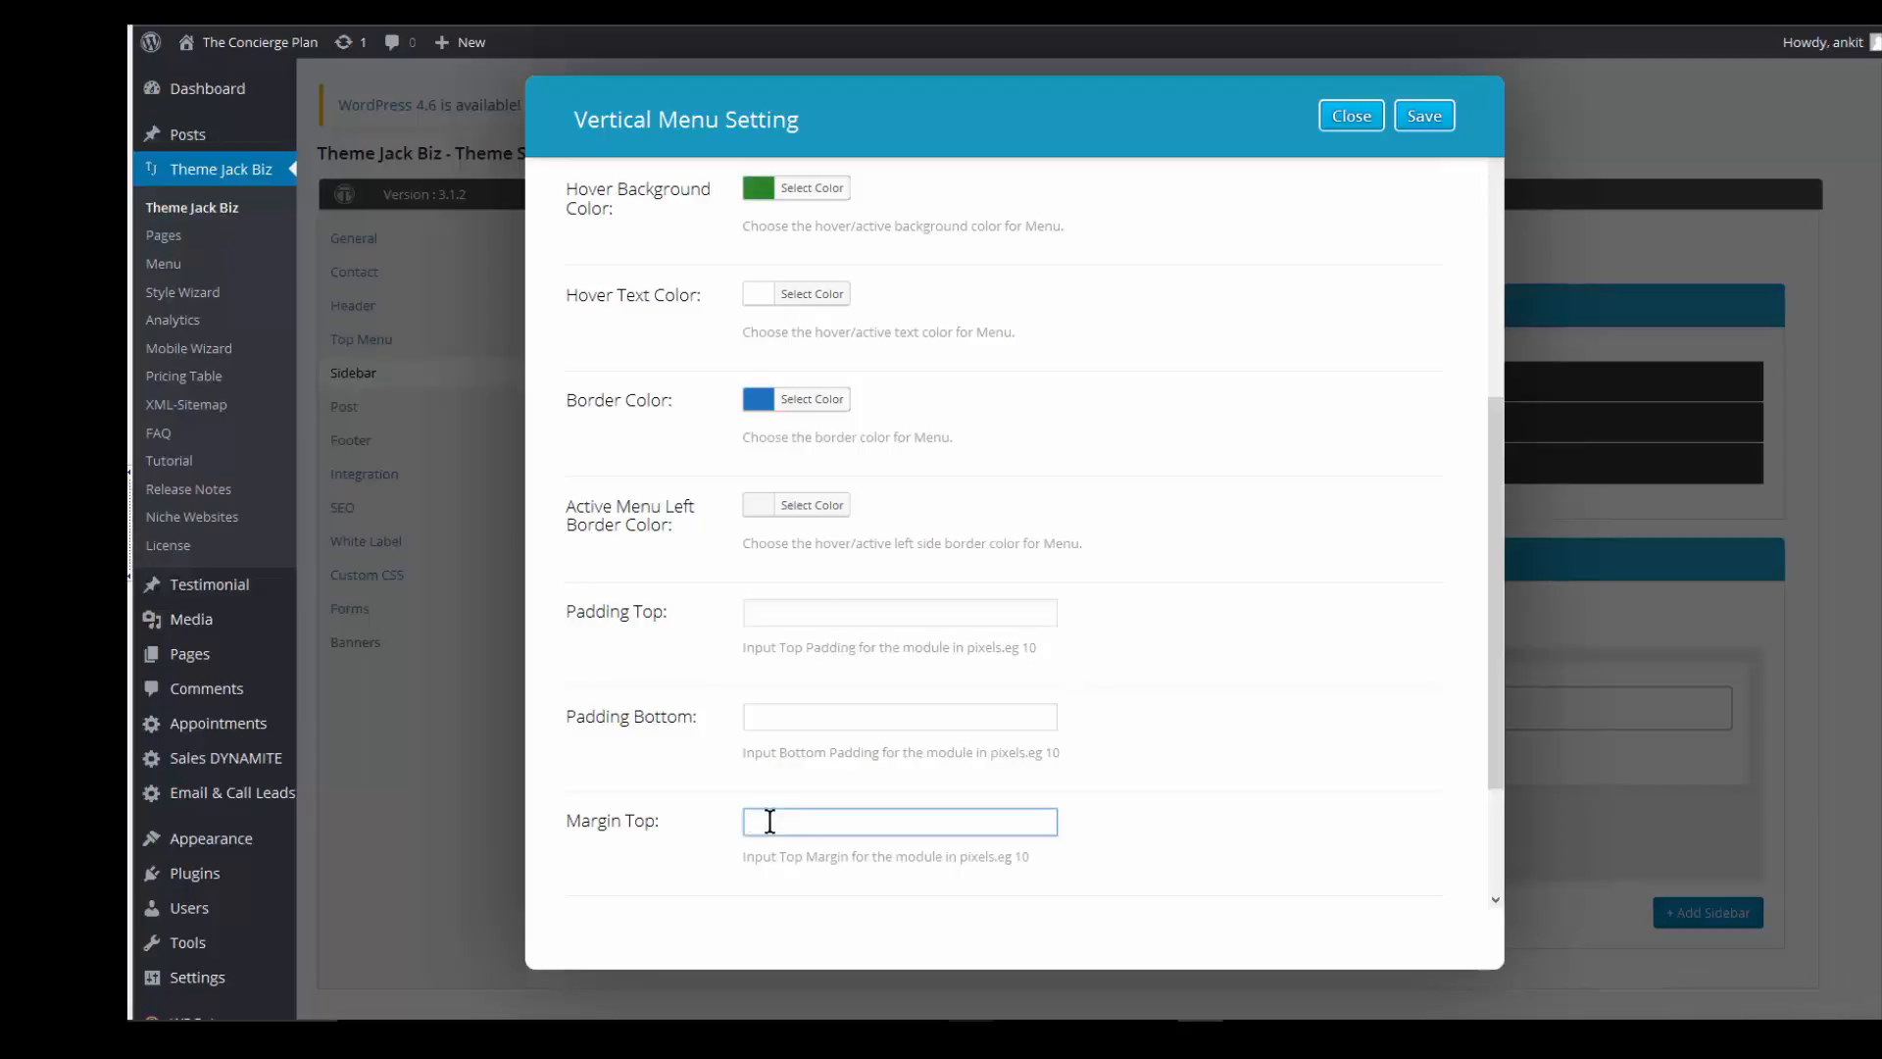
{"action": "type", "text": "10"}
{"action": "key", "text": "Tab"}
{"action": "type", "text": "10"}
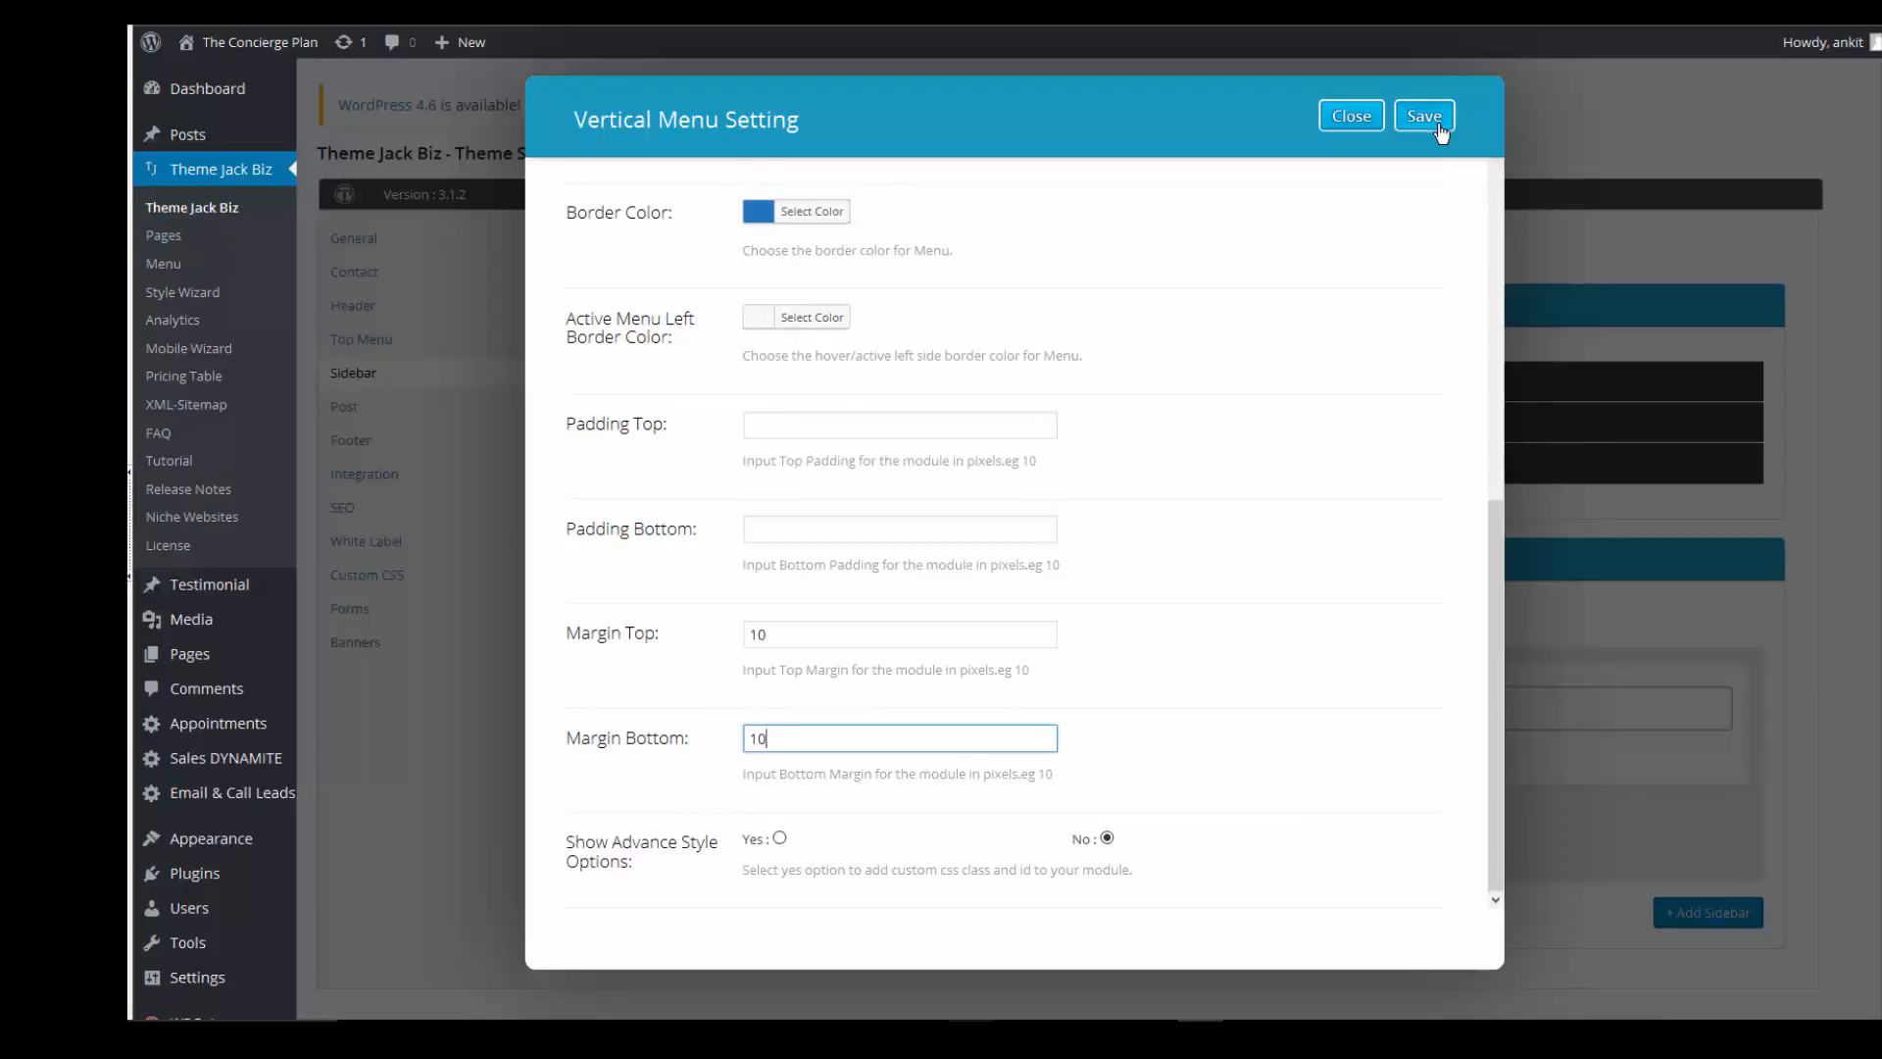
{"action": "left_click", "coordinate": [1426, 118]}
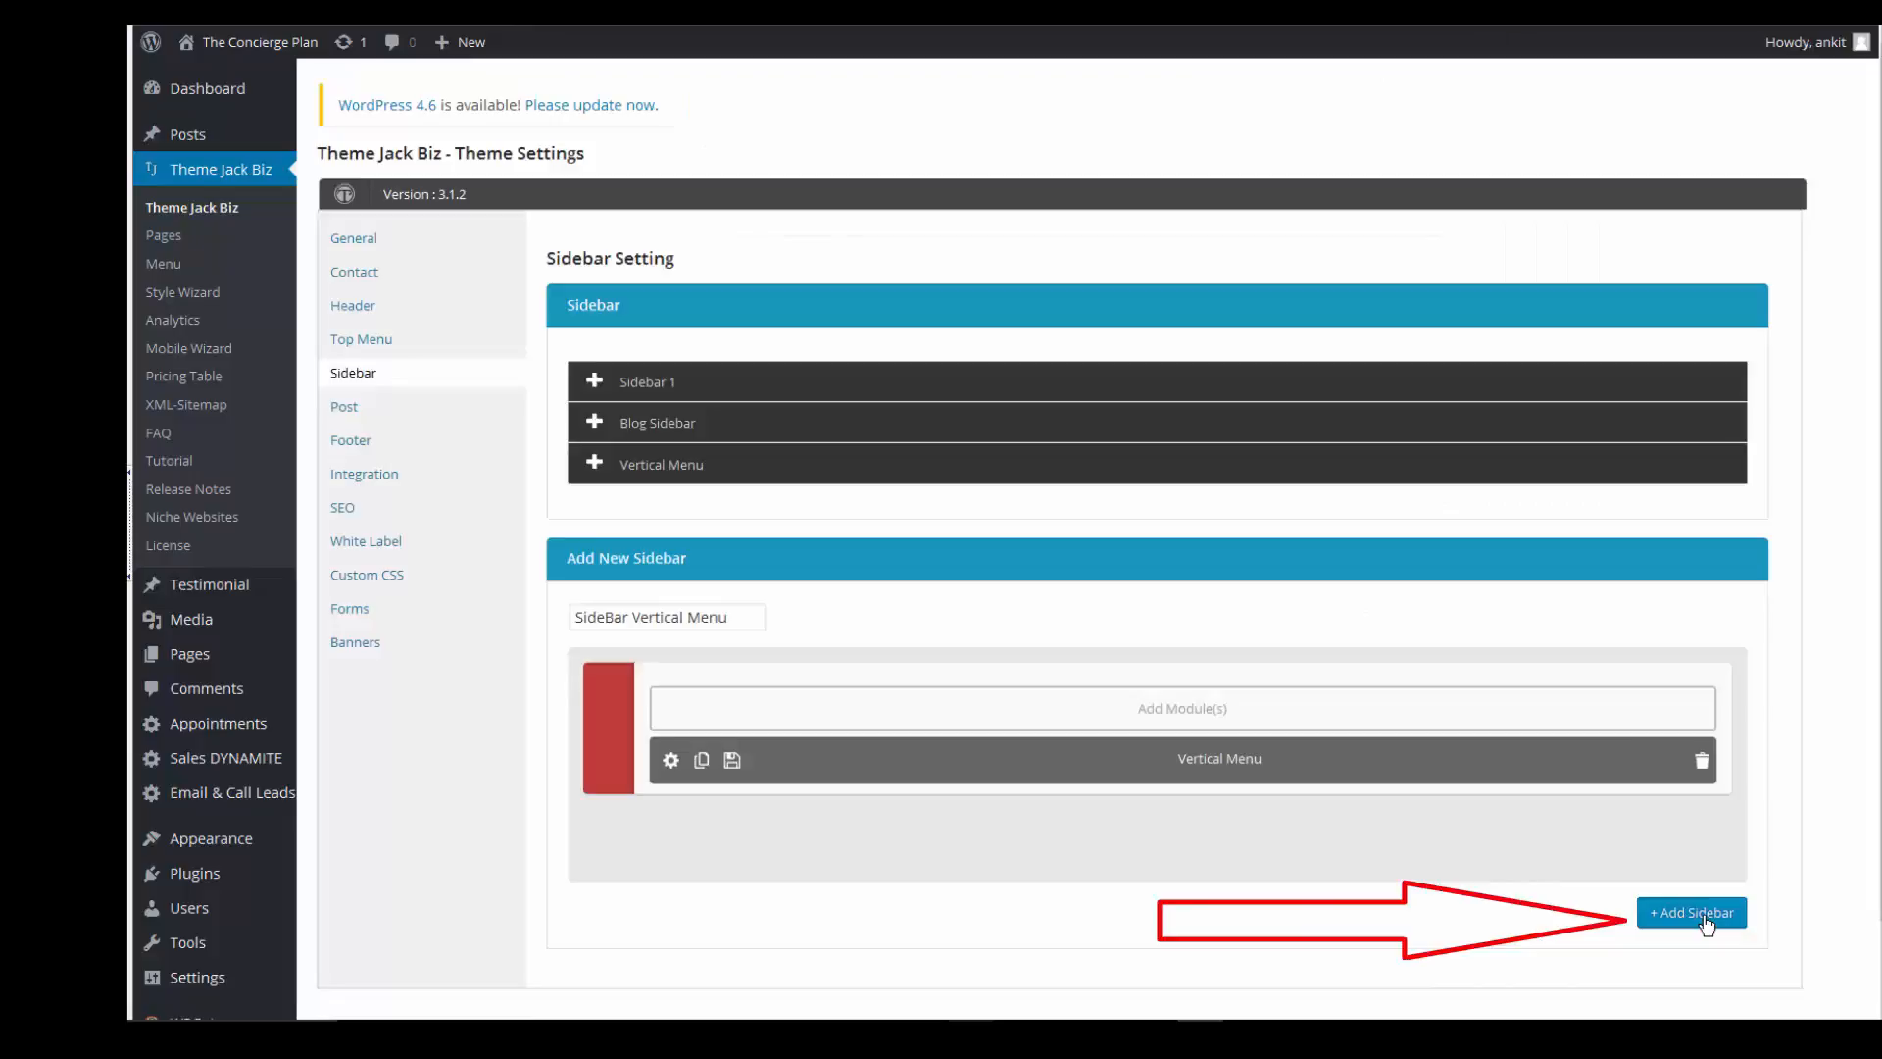
- Create a new page titled 'Home Test' as a saved draft
{"action": "scroll", "coordinate": [962, 827], "scroll_direction": "down", "scroll_amount": 2}
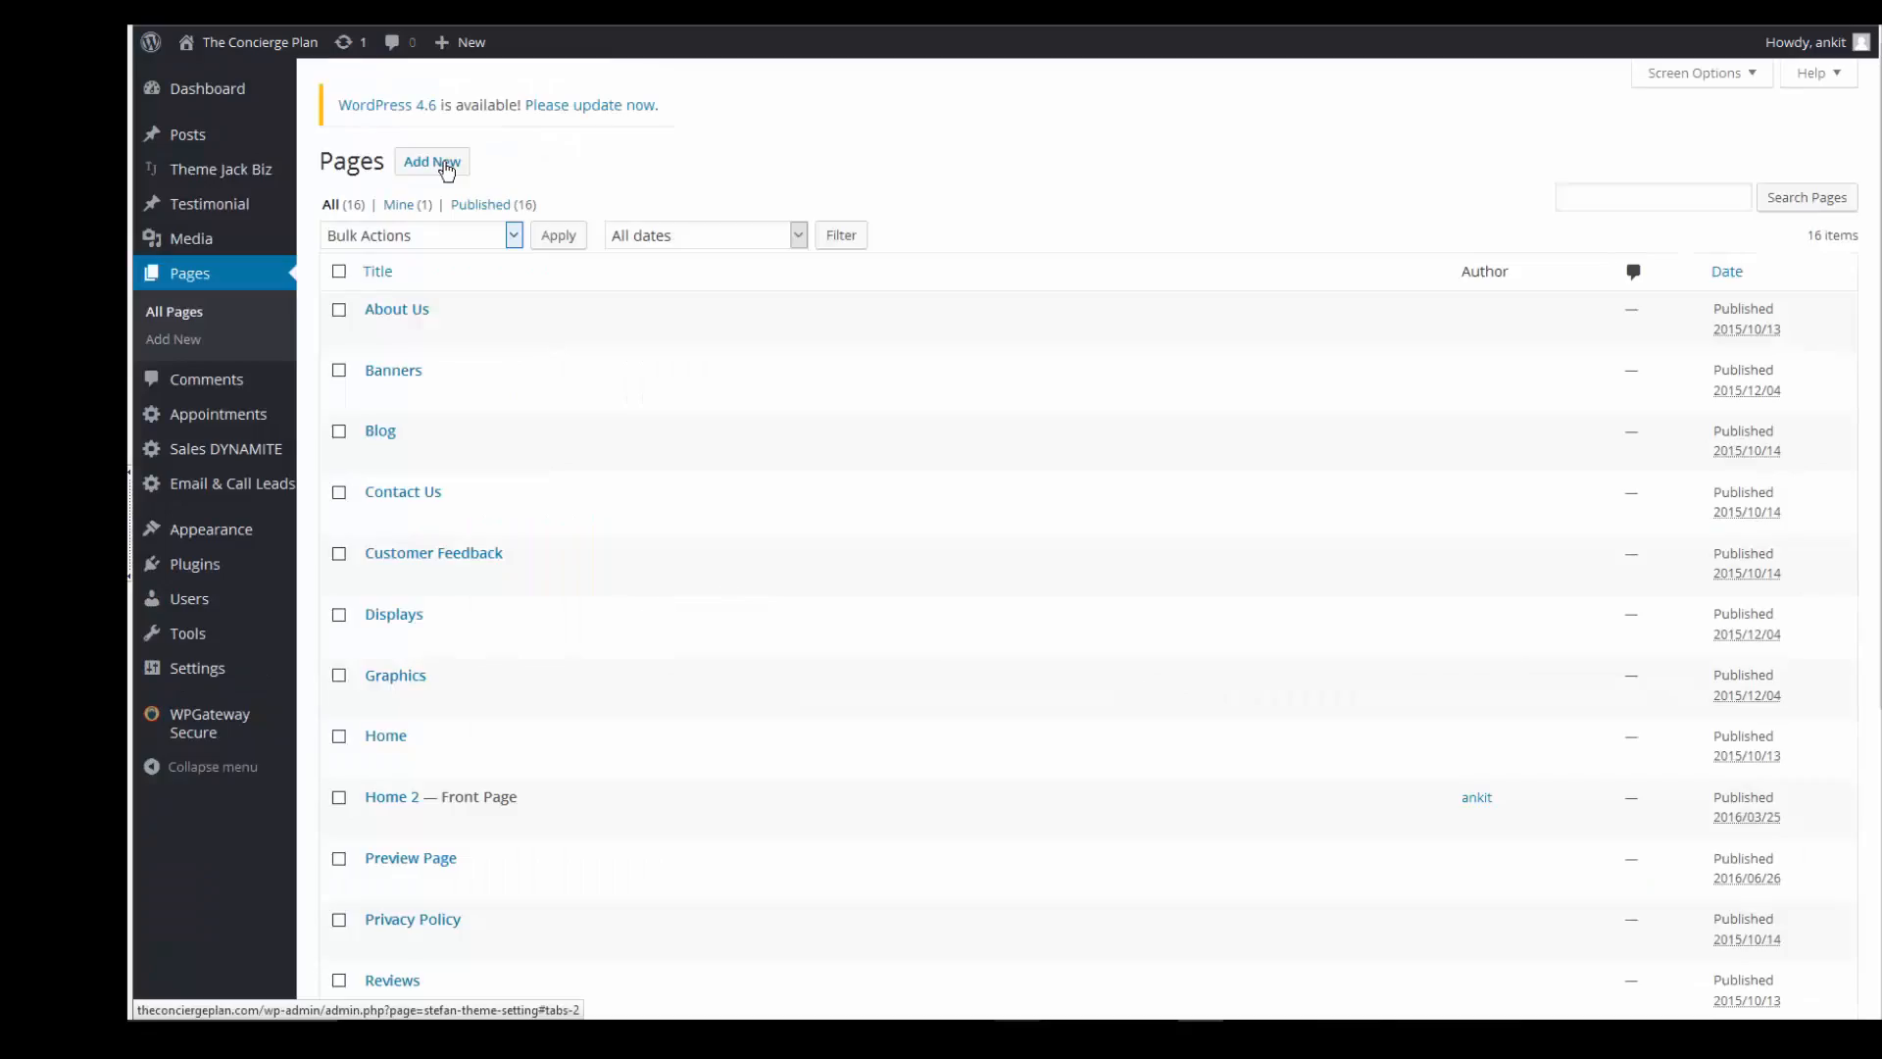
{"action": "left_click", "coordinate": [447, 172]}
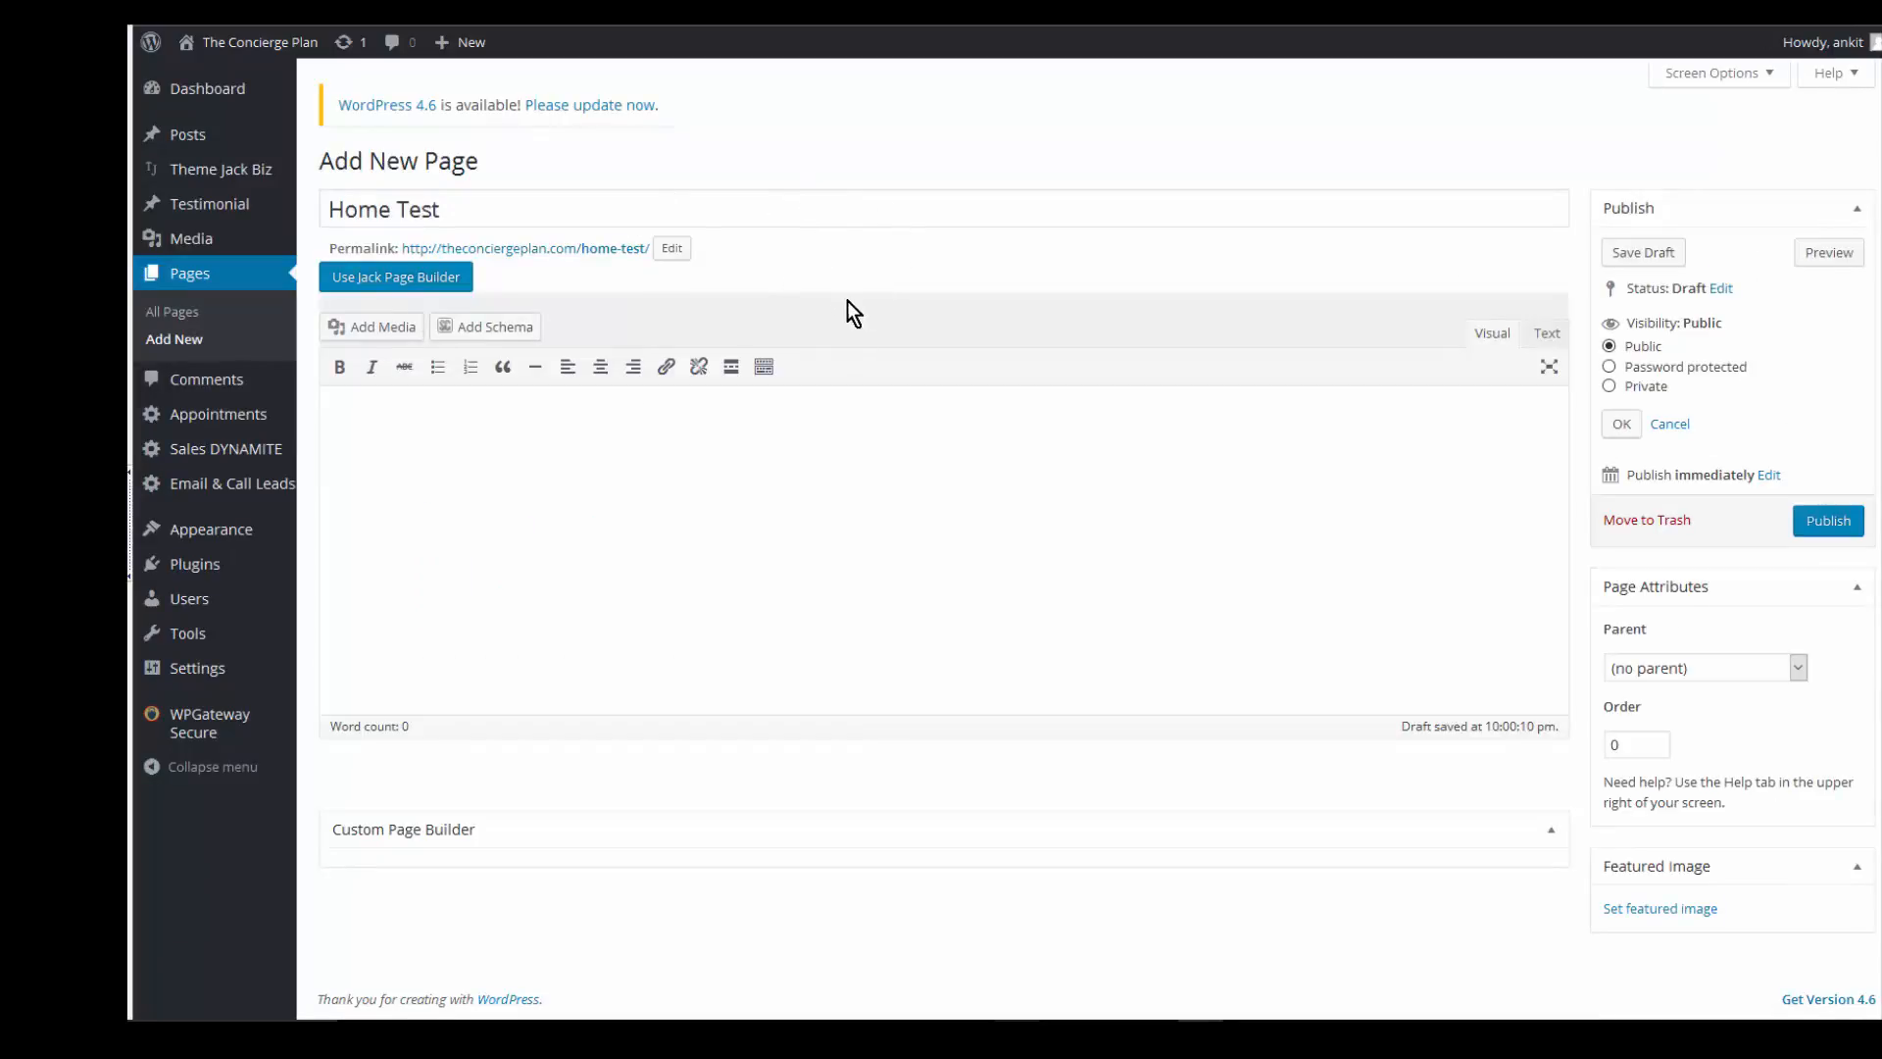
- Switch Home Test to Jack Page Builder and import the Home 2 layout, keeping the site's header and footer
{"action": "left_click", "coordinate": [444, 292]}
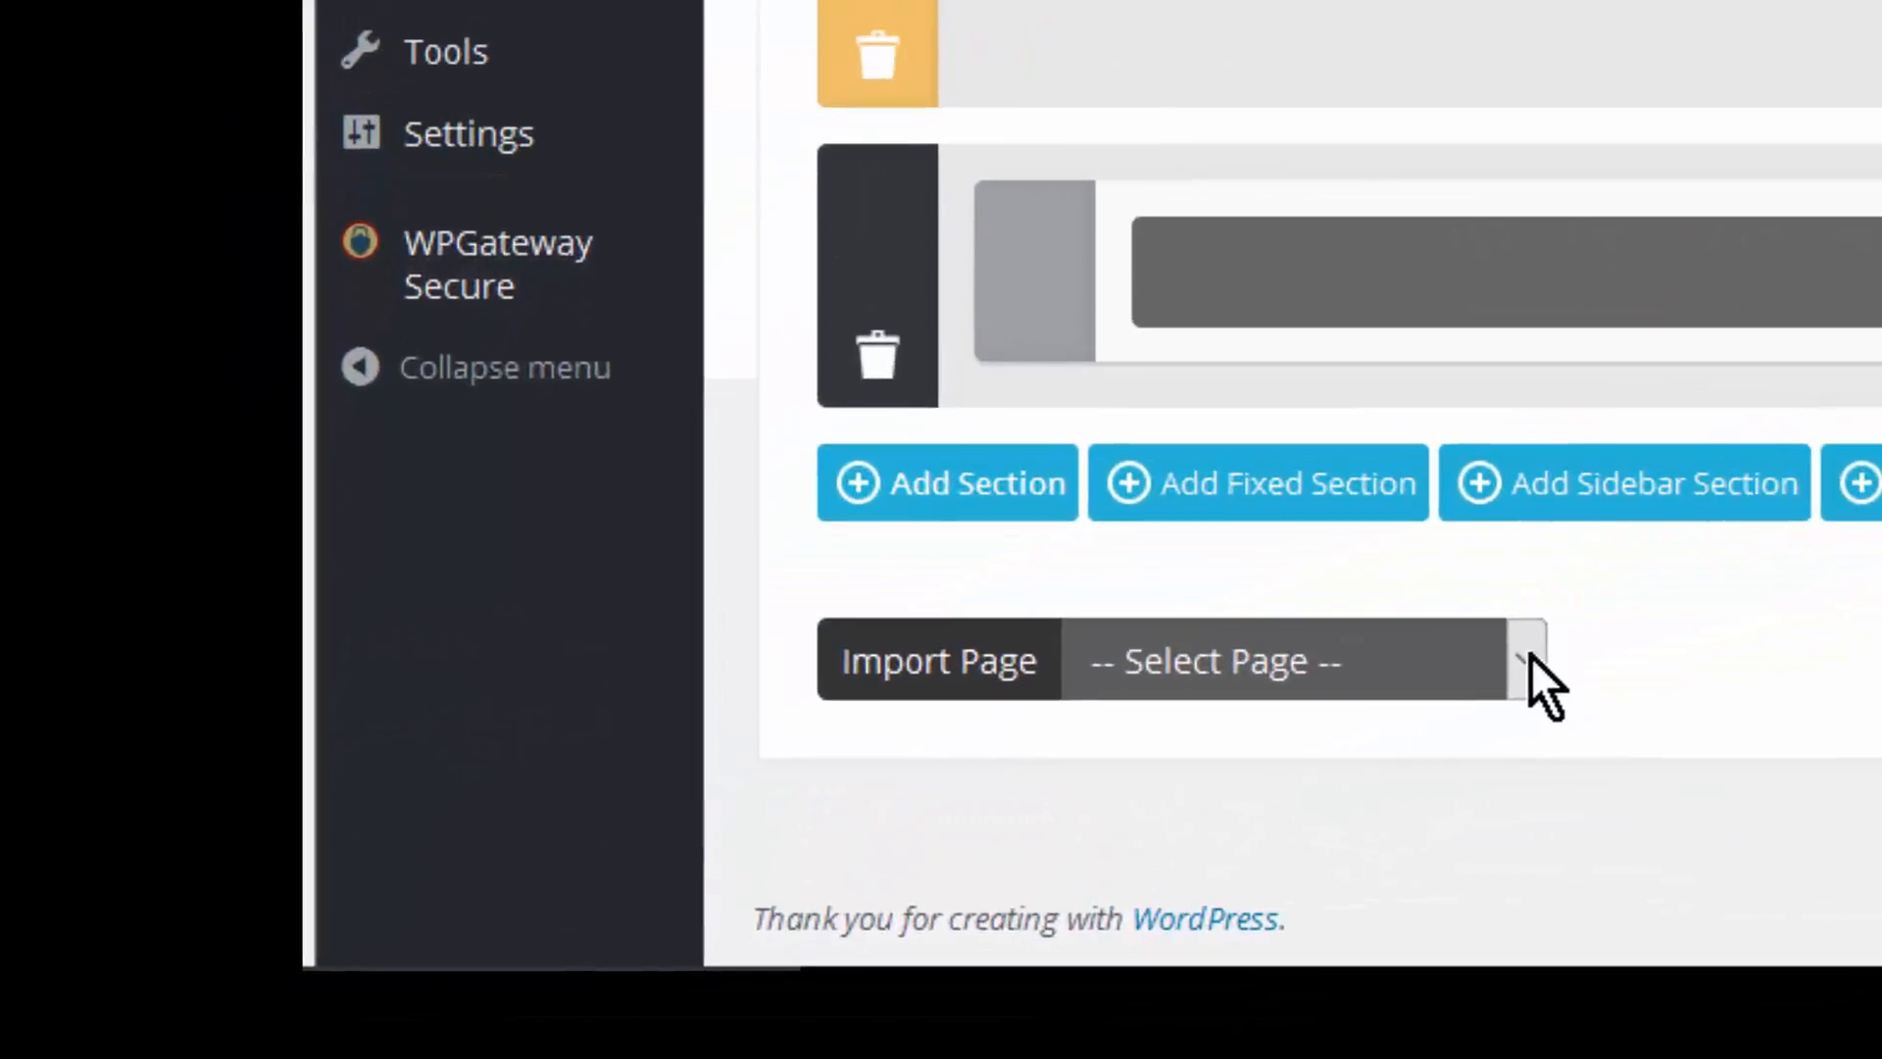
{"action": "left_click", "coordinate": [1531, 653]}
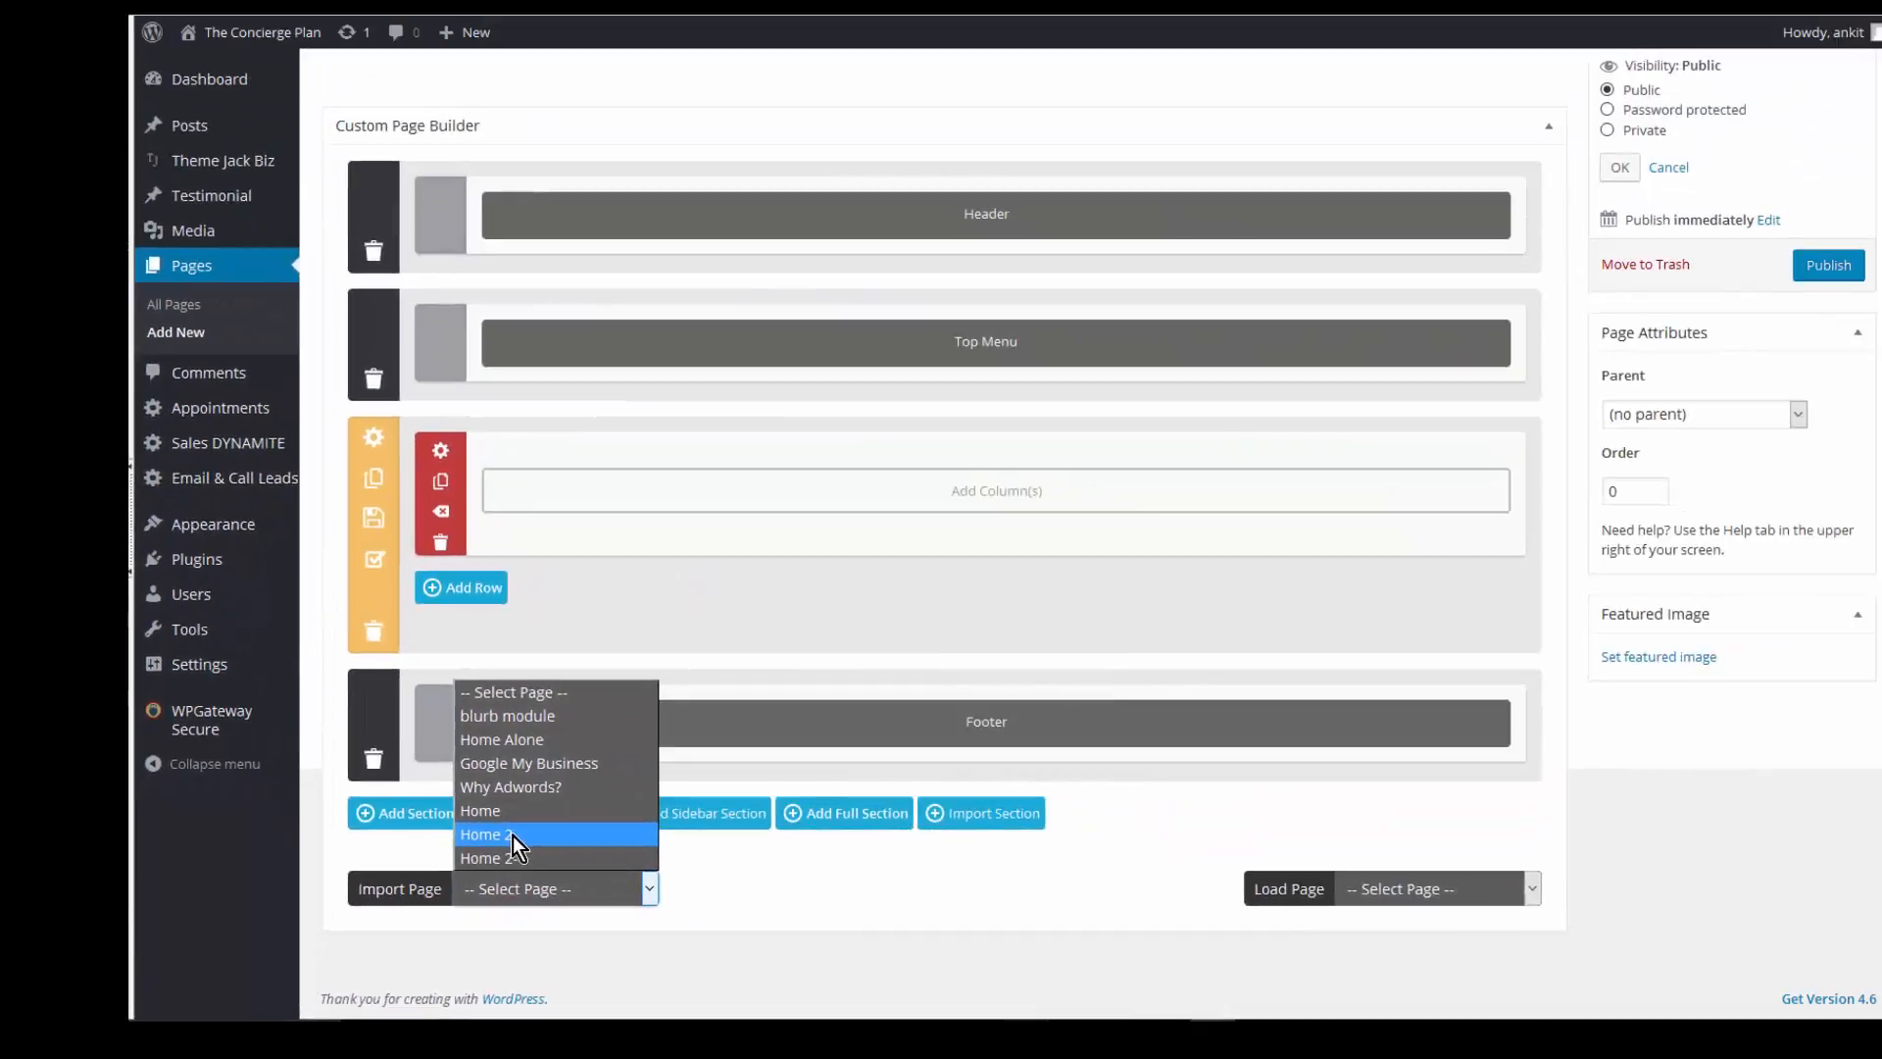
{"action": "left_click", "coordinate": [743, 733]}
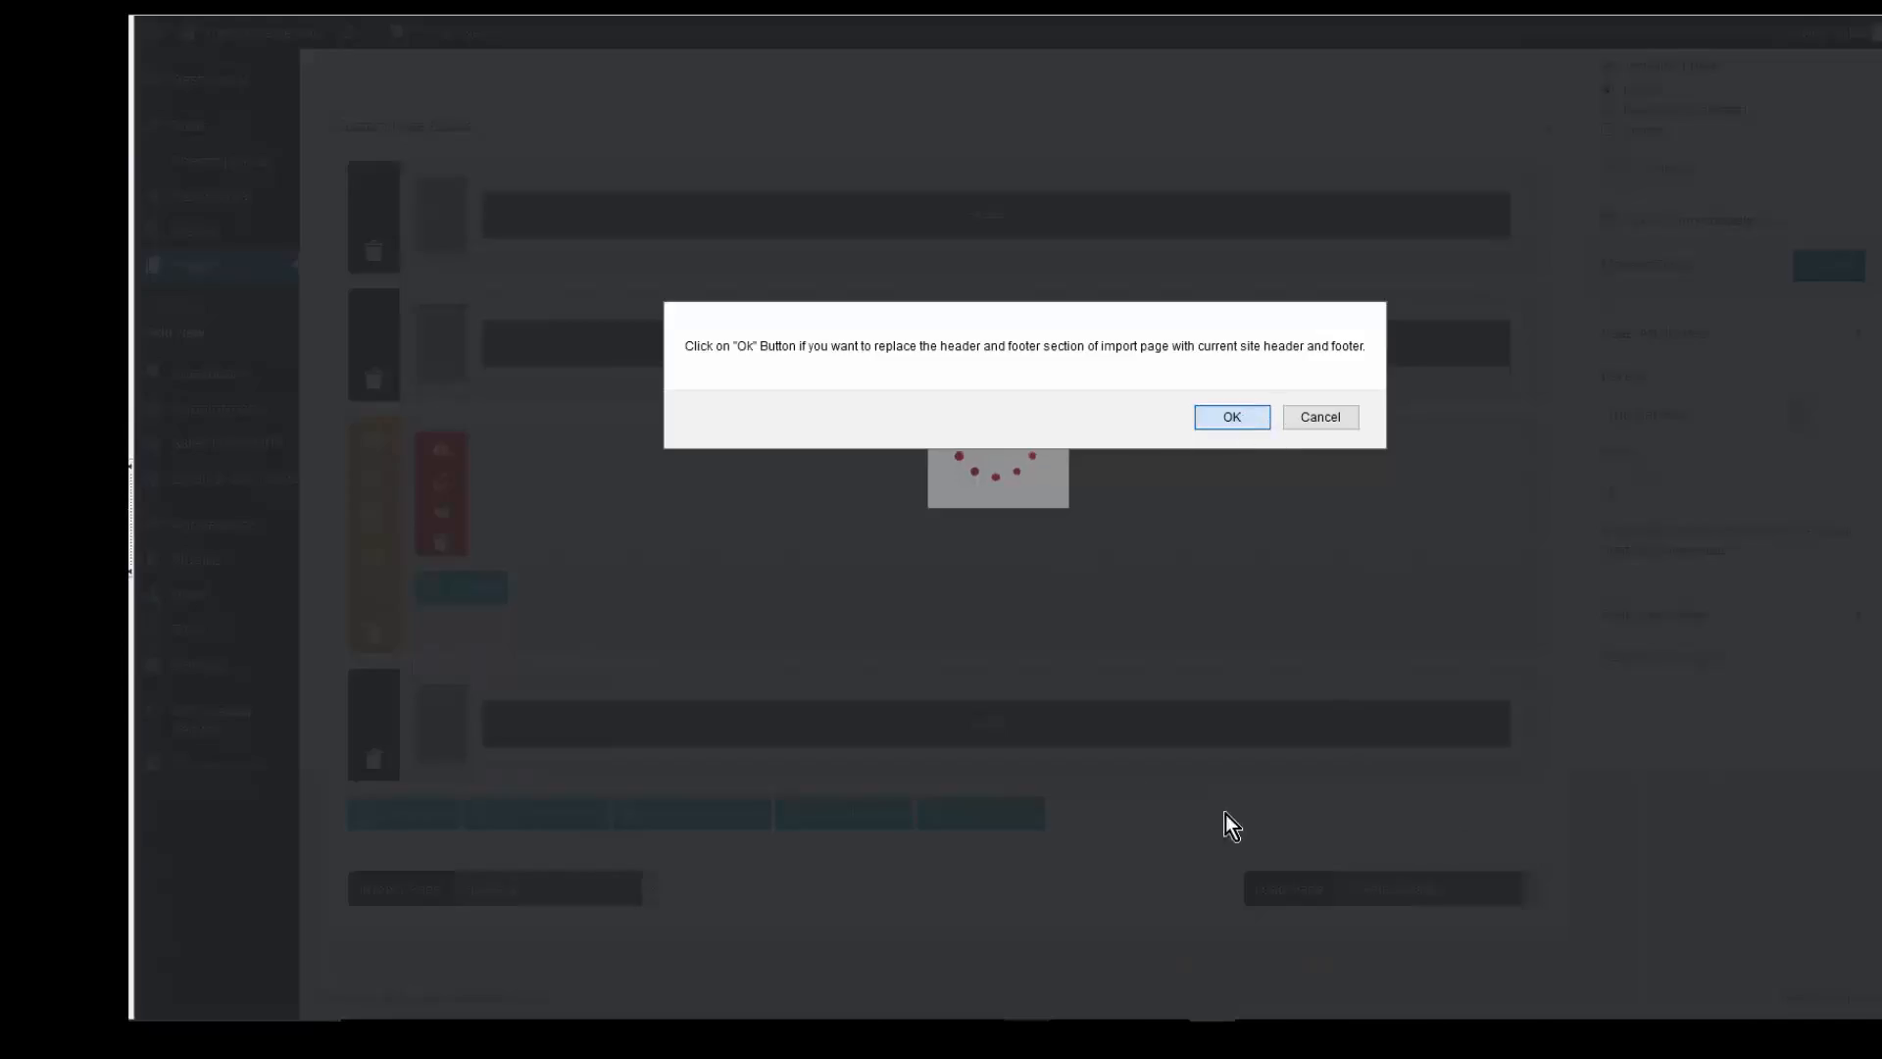
{"action": "key", "text": "Return"}
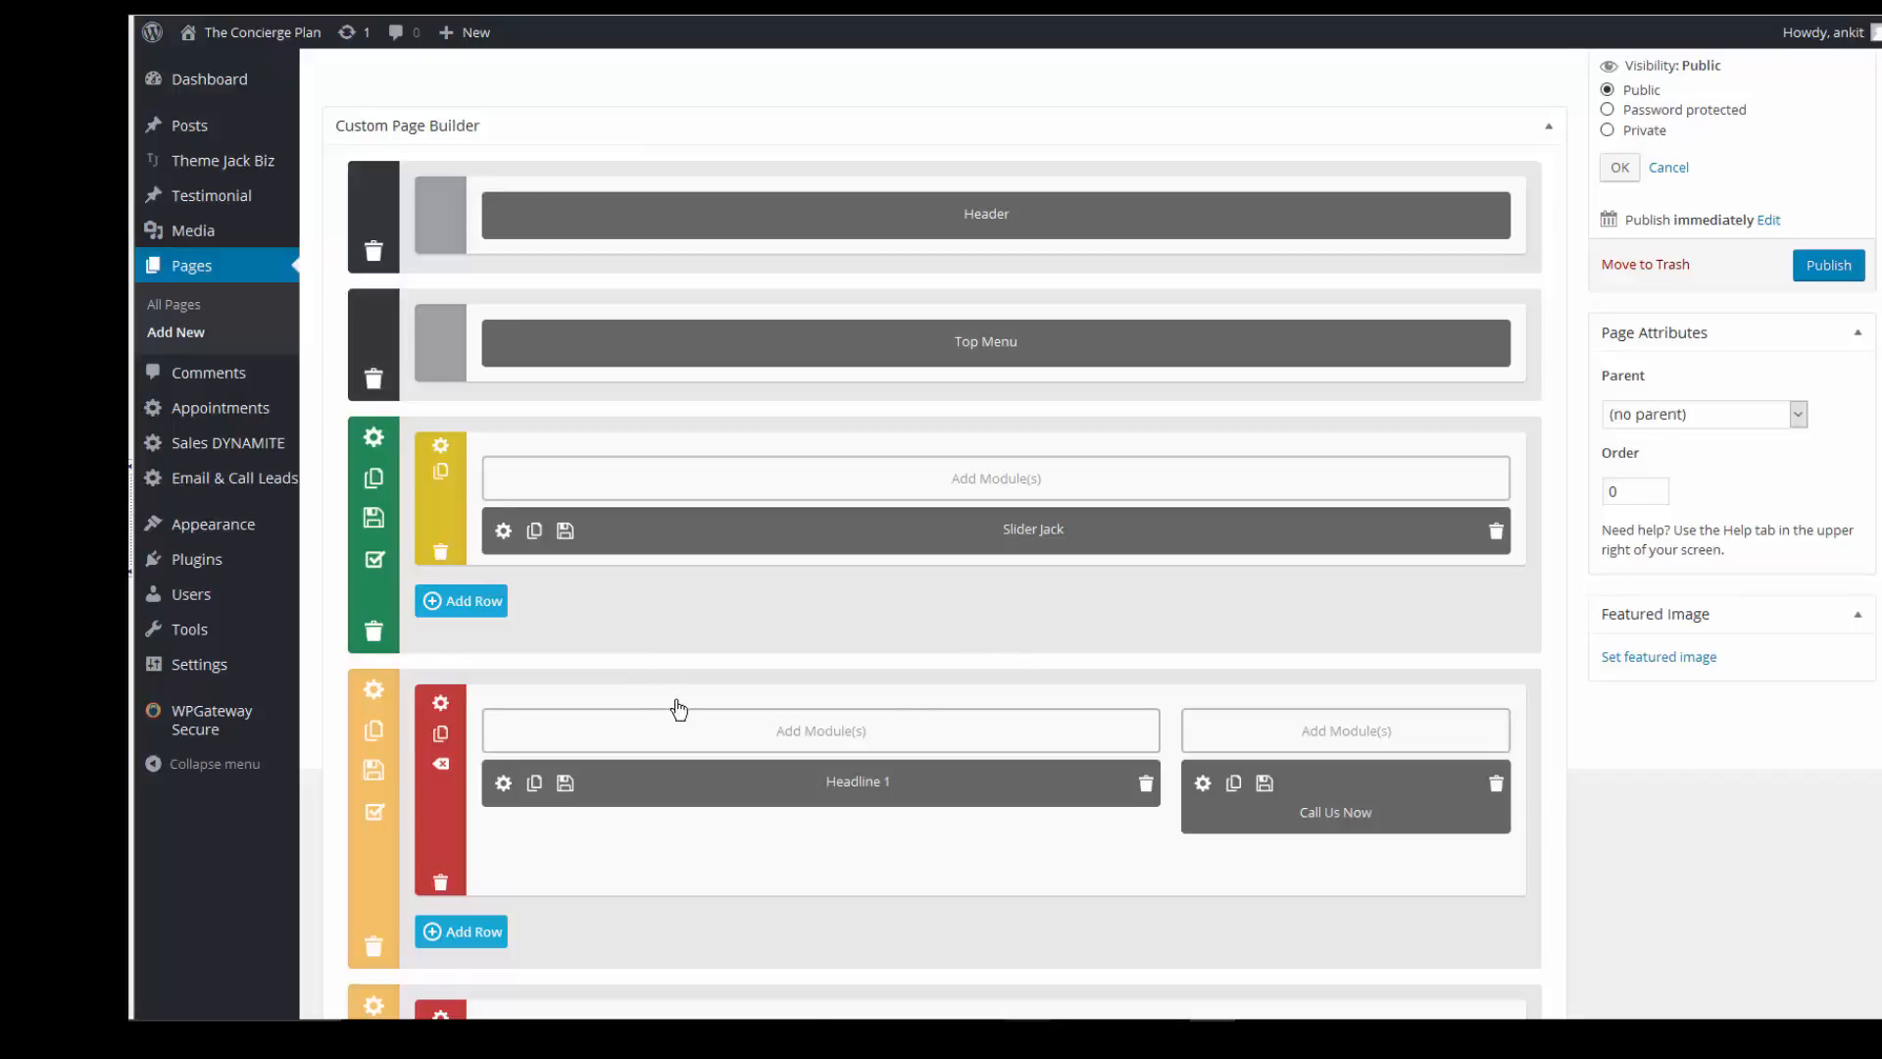
{"action": "scroll", "coordinate": [678, 708], "scroll_direction": "down", "scroll_amount": 9}
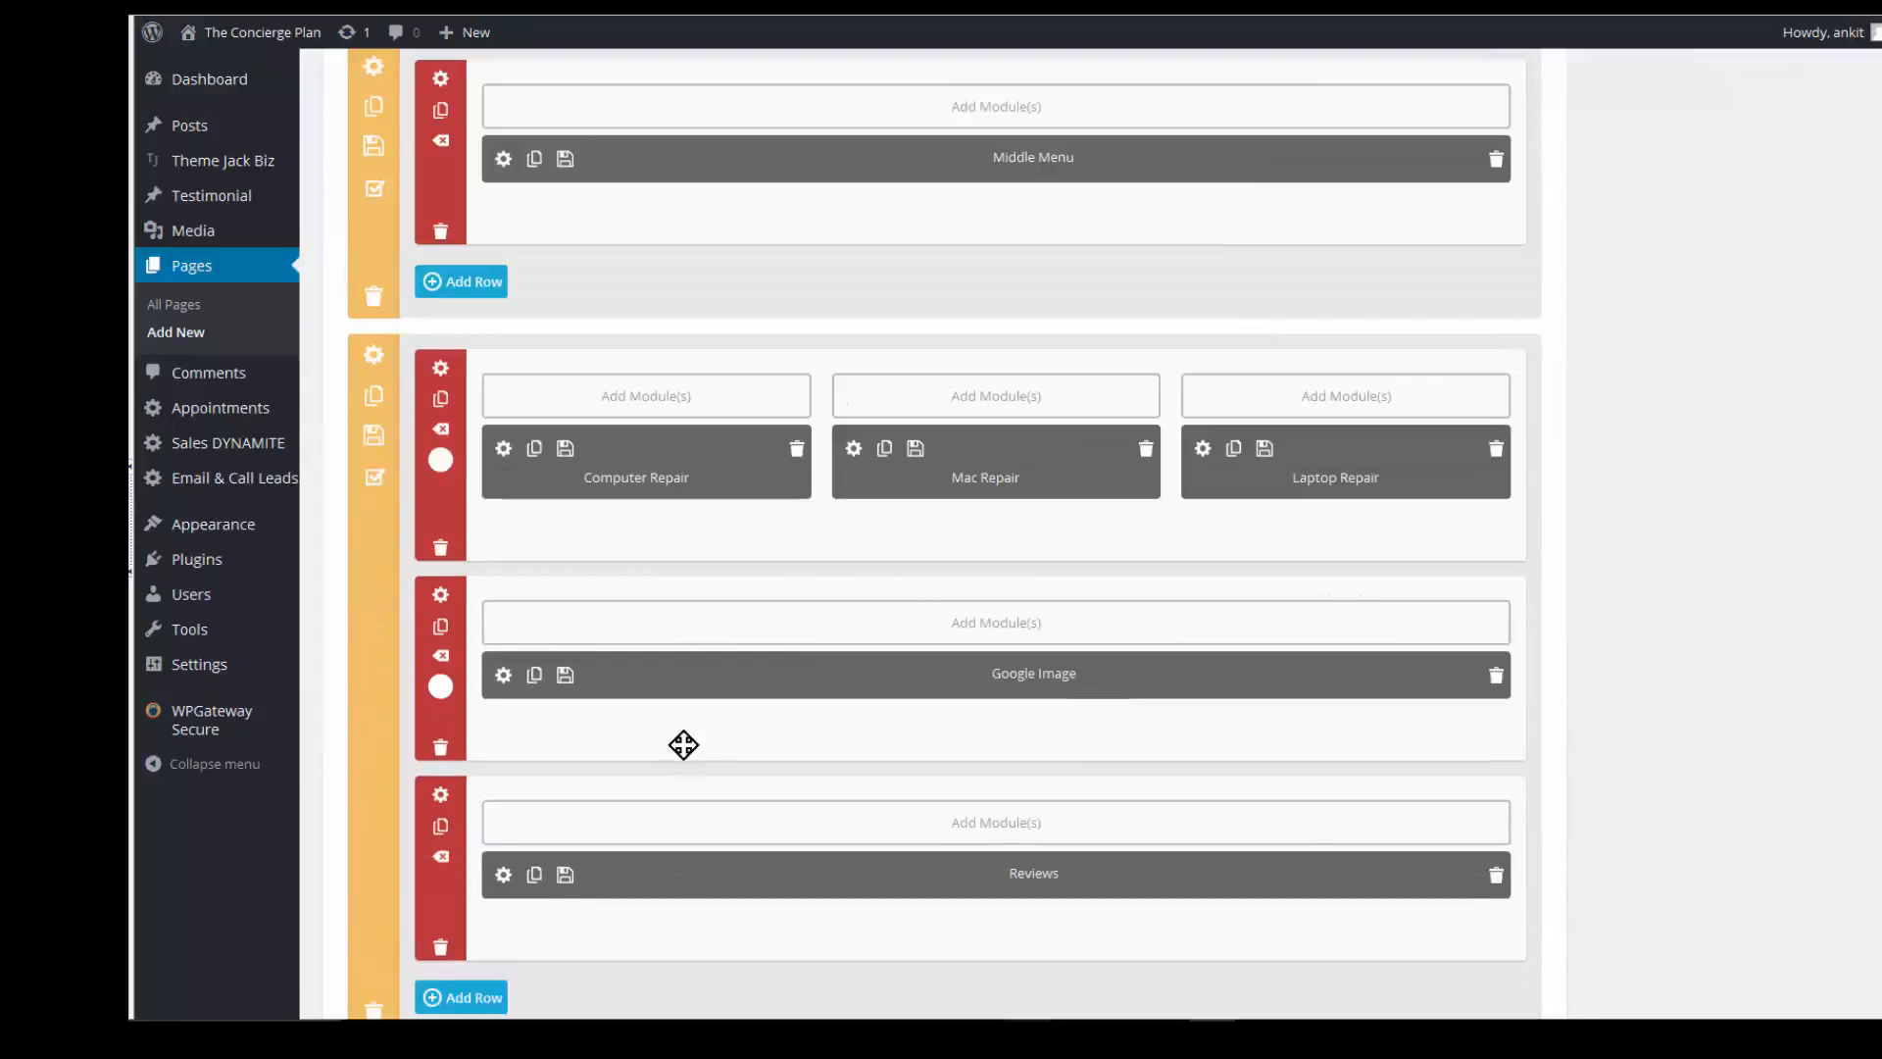
{"action": "scroll", "coordinate": [683, 745], "scroll_direction": "down", "scroll_amount": 10}
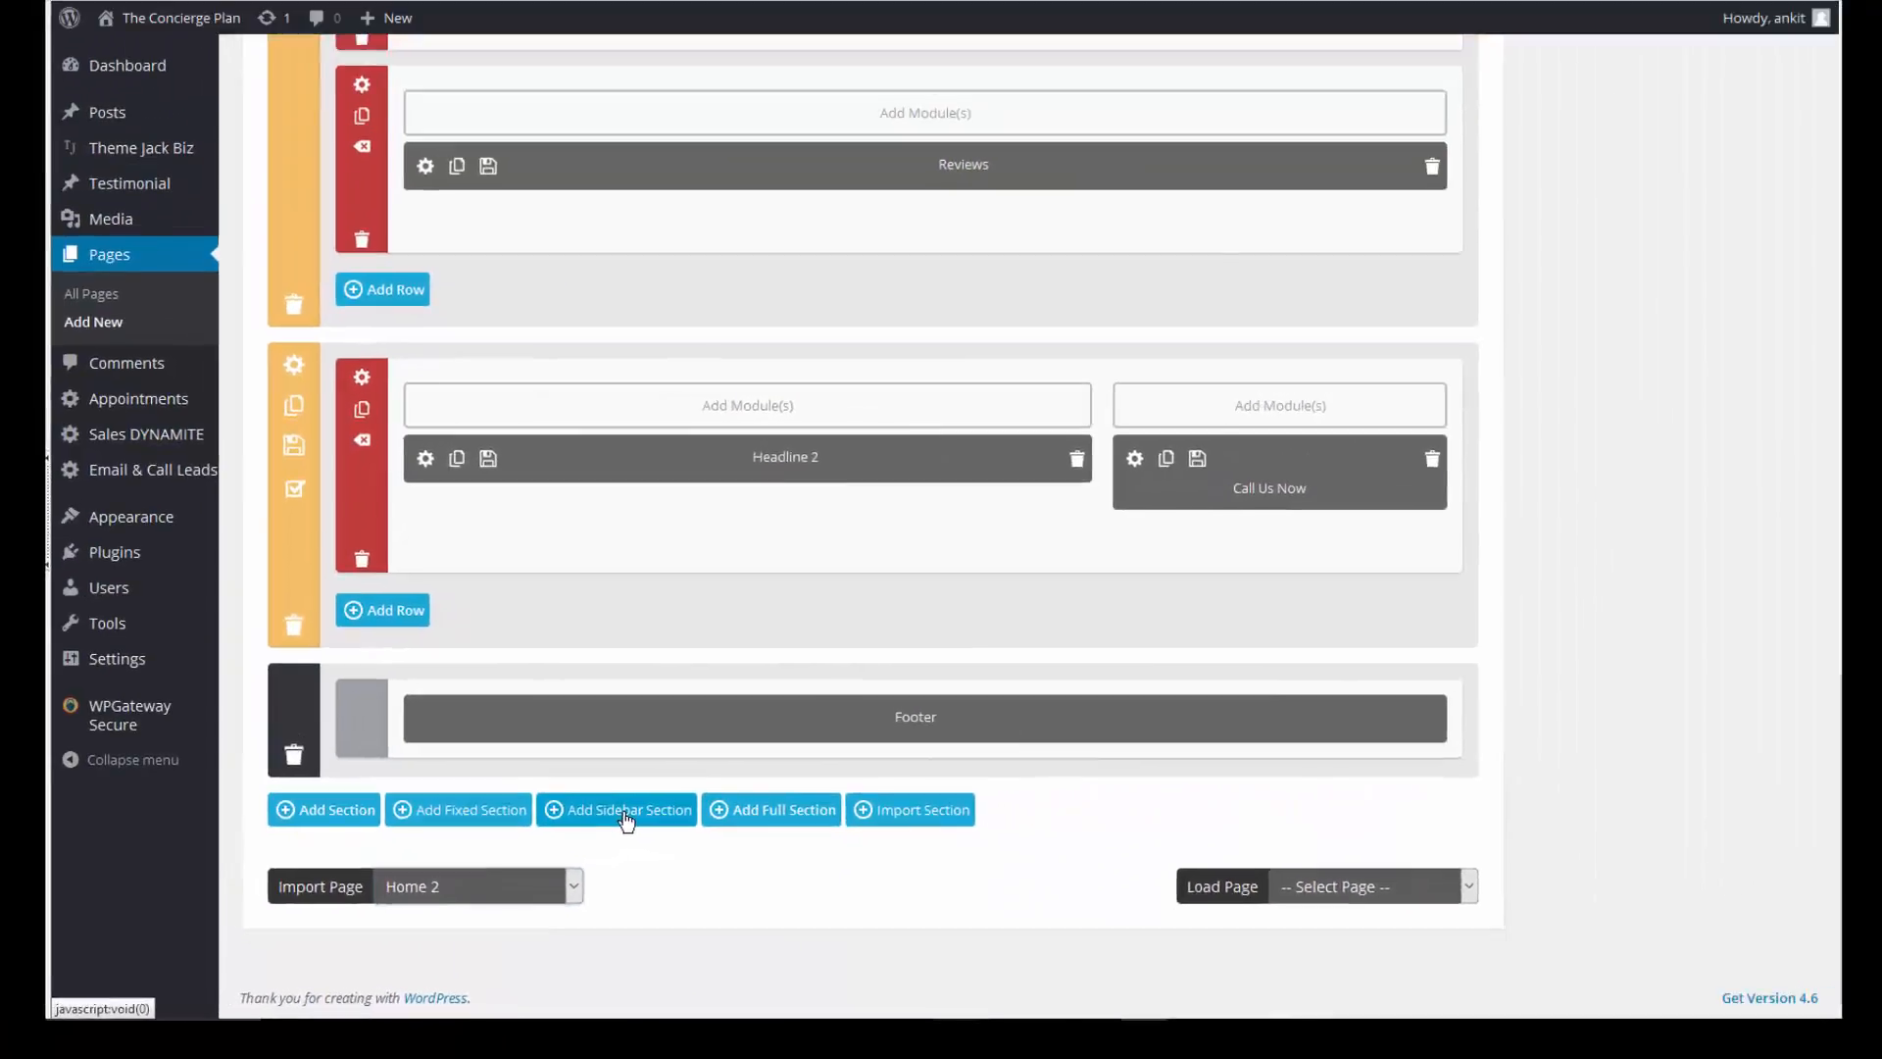
- Add a narrow-left/wide-right sidebar section and drag it just below Slider Jack
{"action": "left_click", "coordinate": [511, 642]}
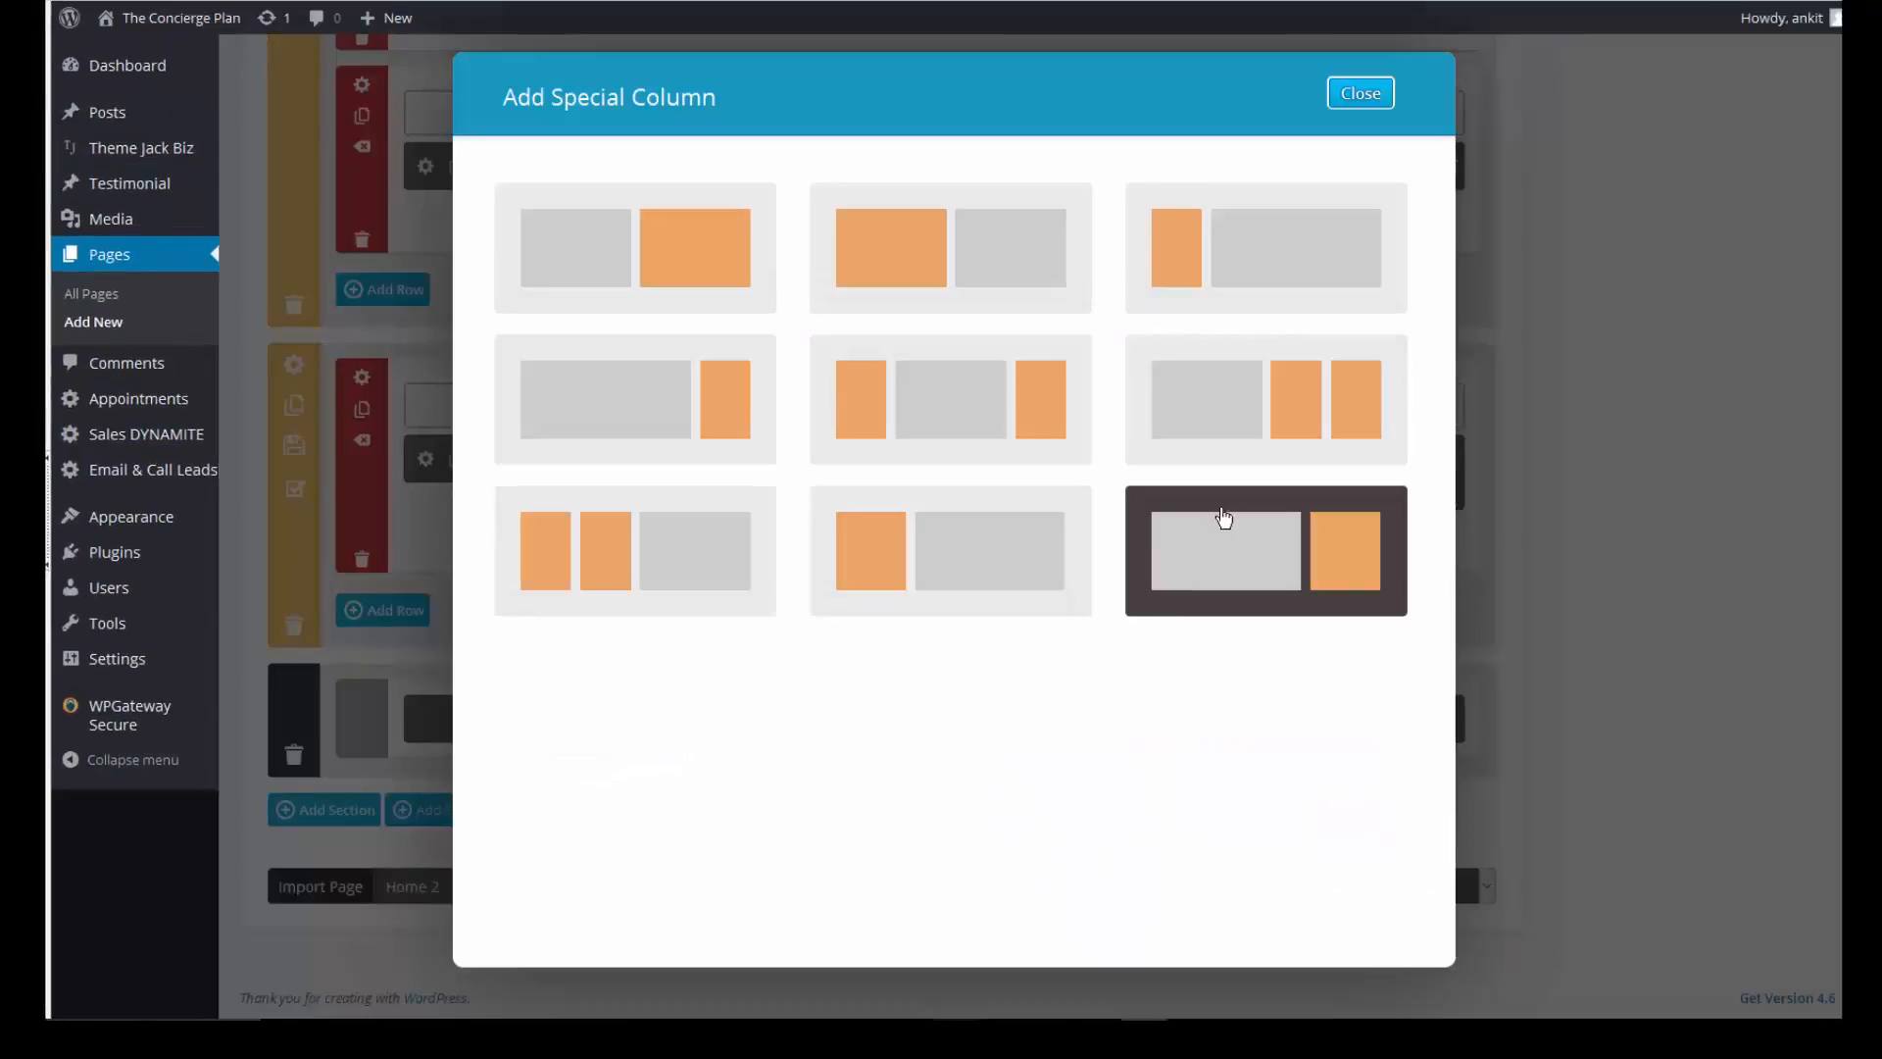
{"action": "left_click", "coordinate": [1262, 274]}
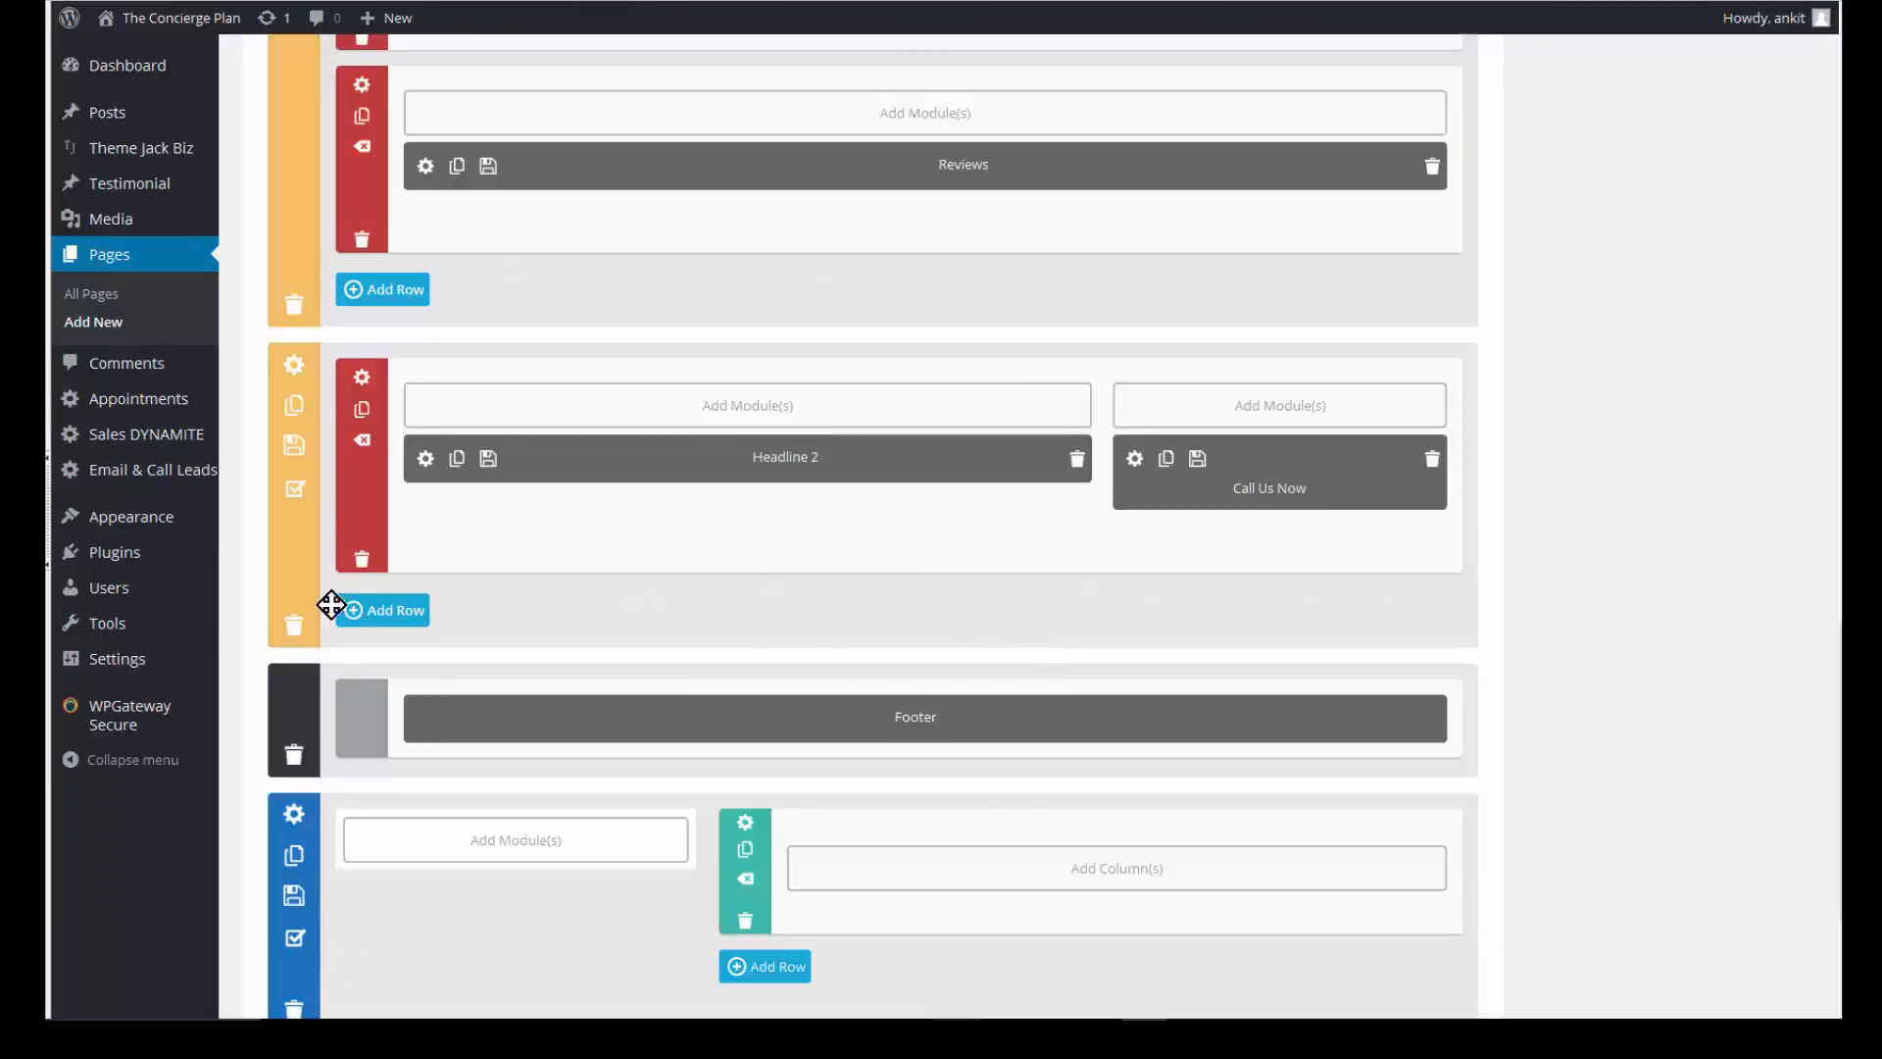
{"action": "left_click_drag", "start_coordinate": [332, 605], "coordinate": [299, 479]}
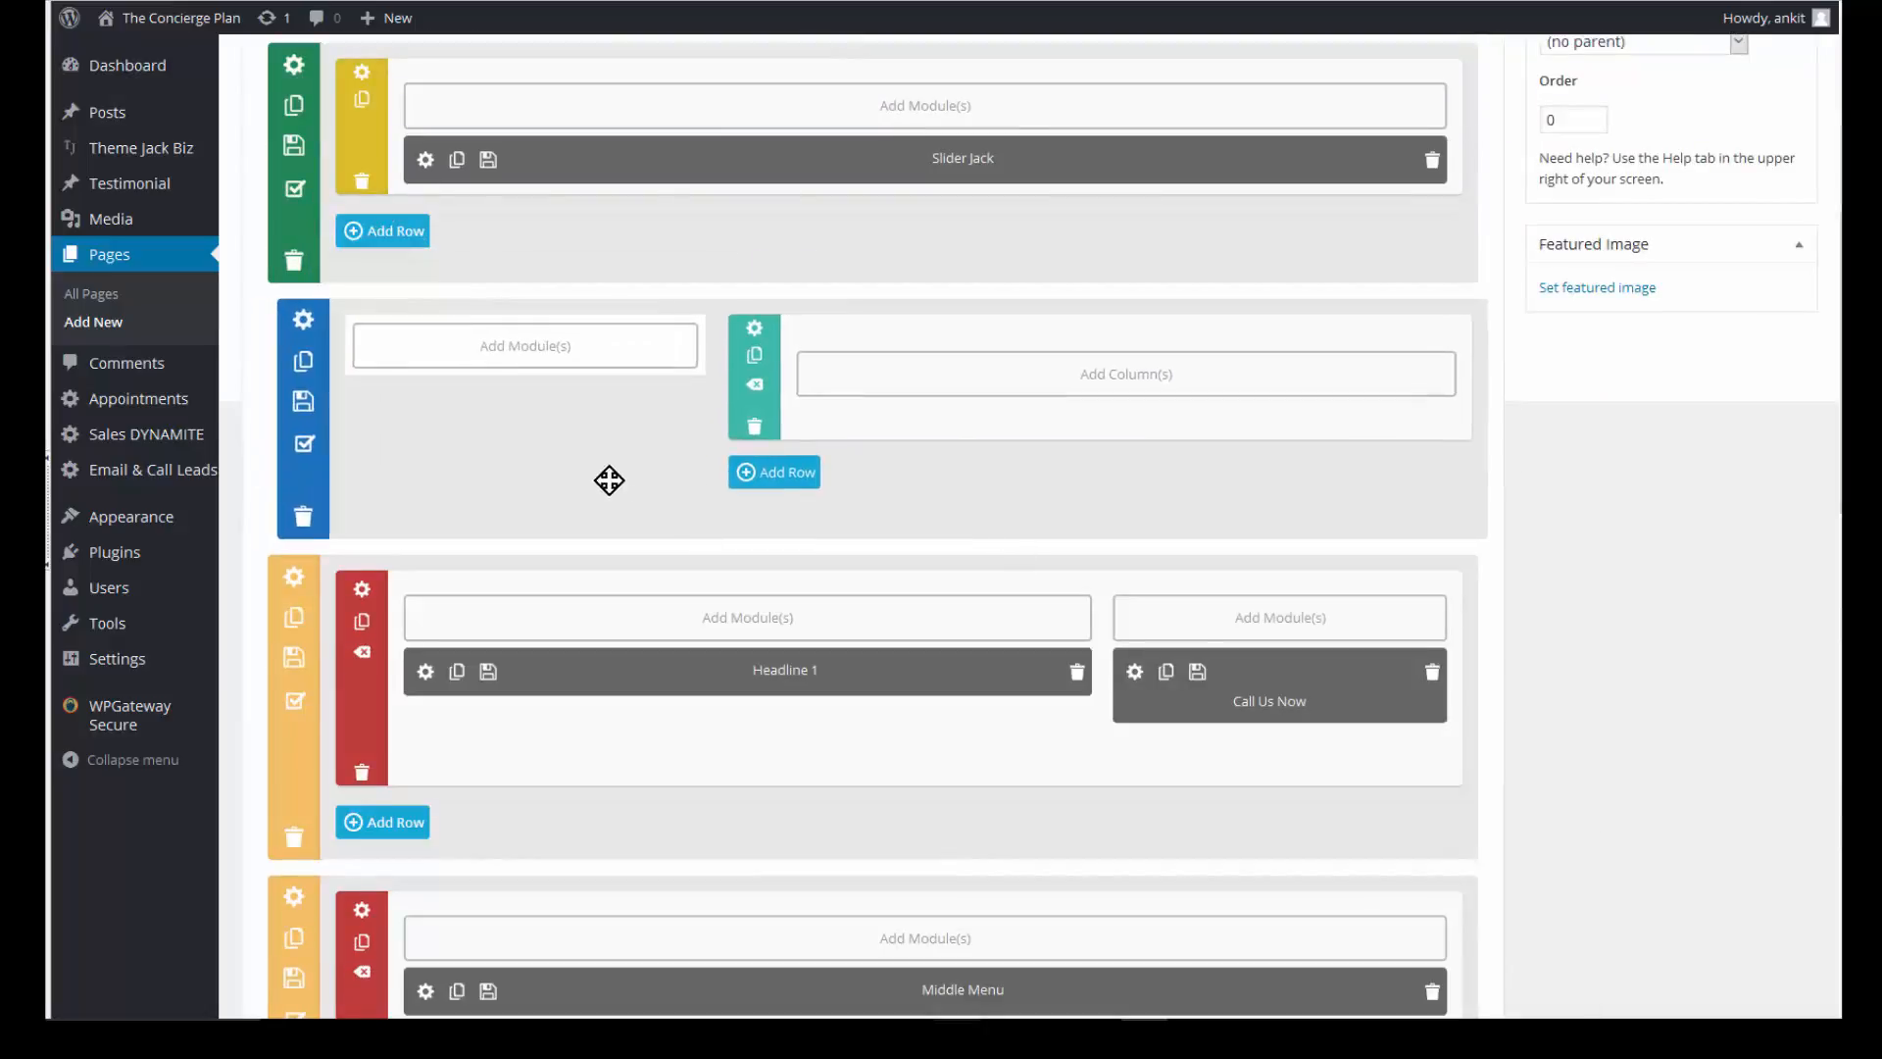
{"action": "left_click", "coordinate": [516, 352]}
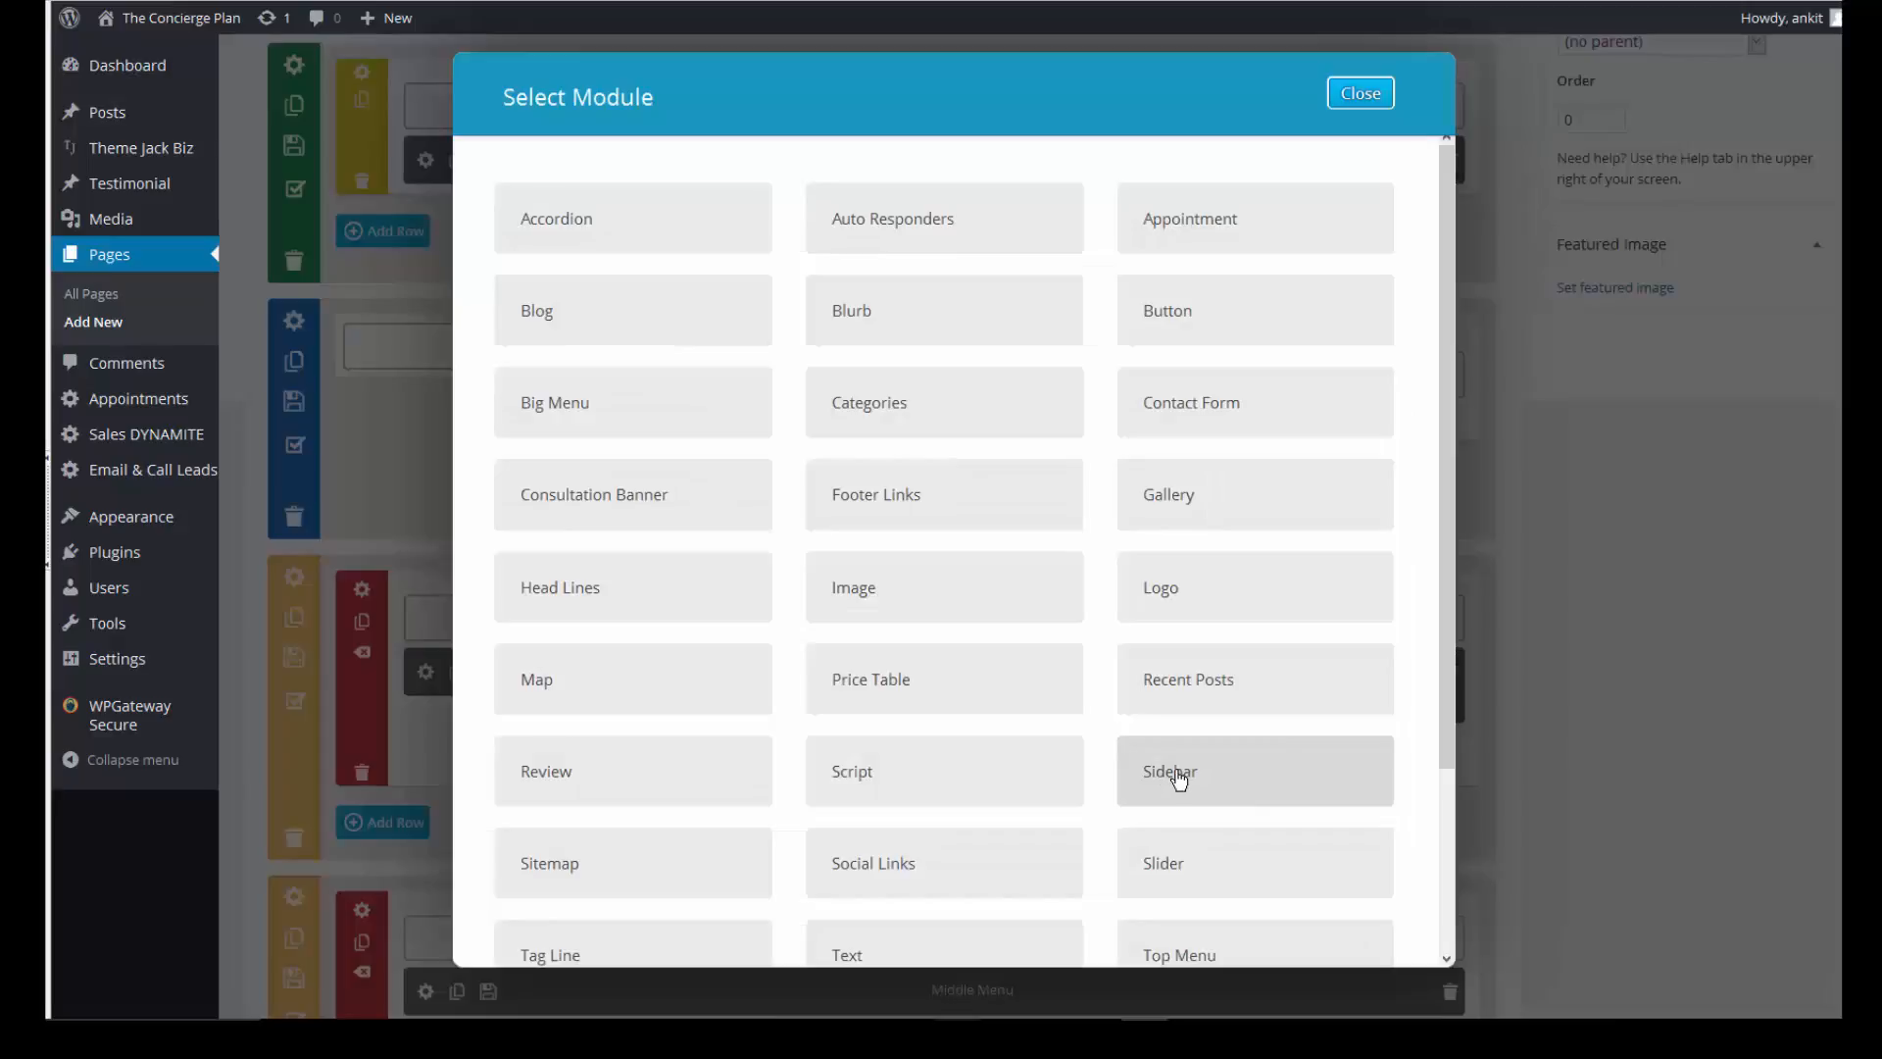
- Add a Sidebar module named 'Sidebar' showing SideBar Vertical Menu, visible only on desktop
{"action": "left_click", "coordinate": [1255, 770]}
{"action": "left_click", "coordinate": [877, 189]}
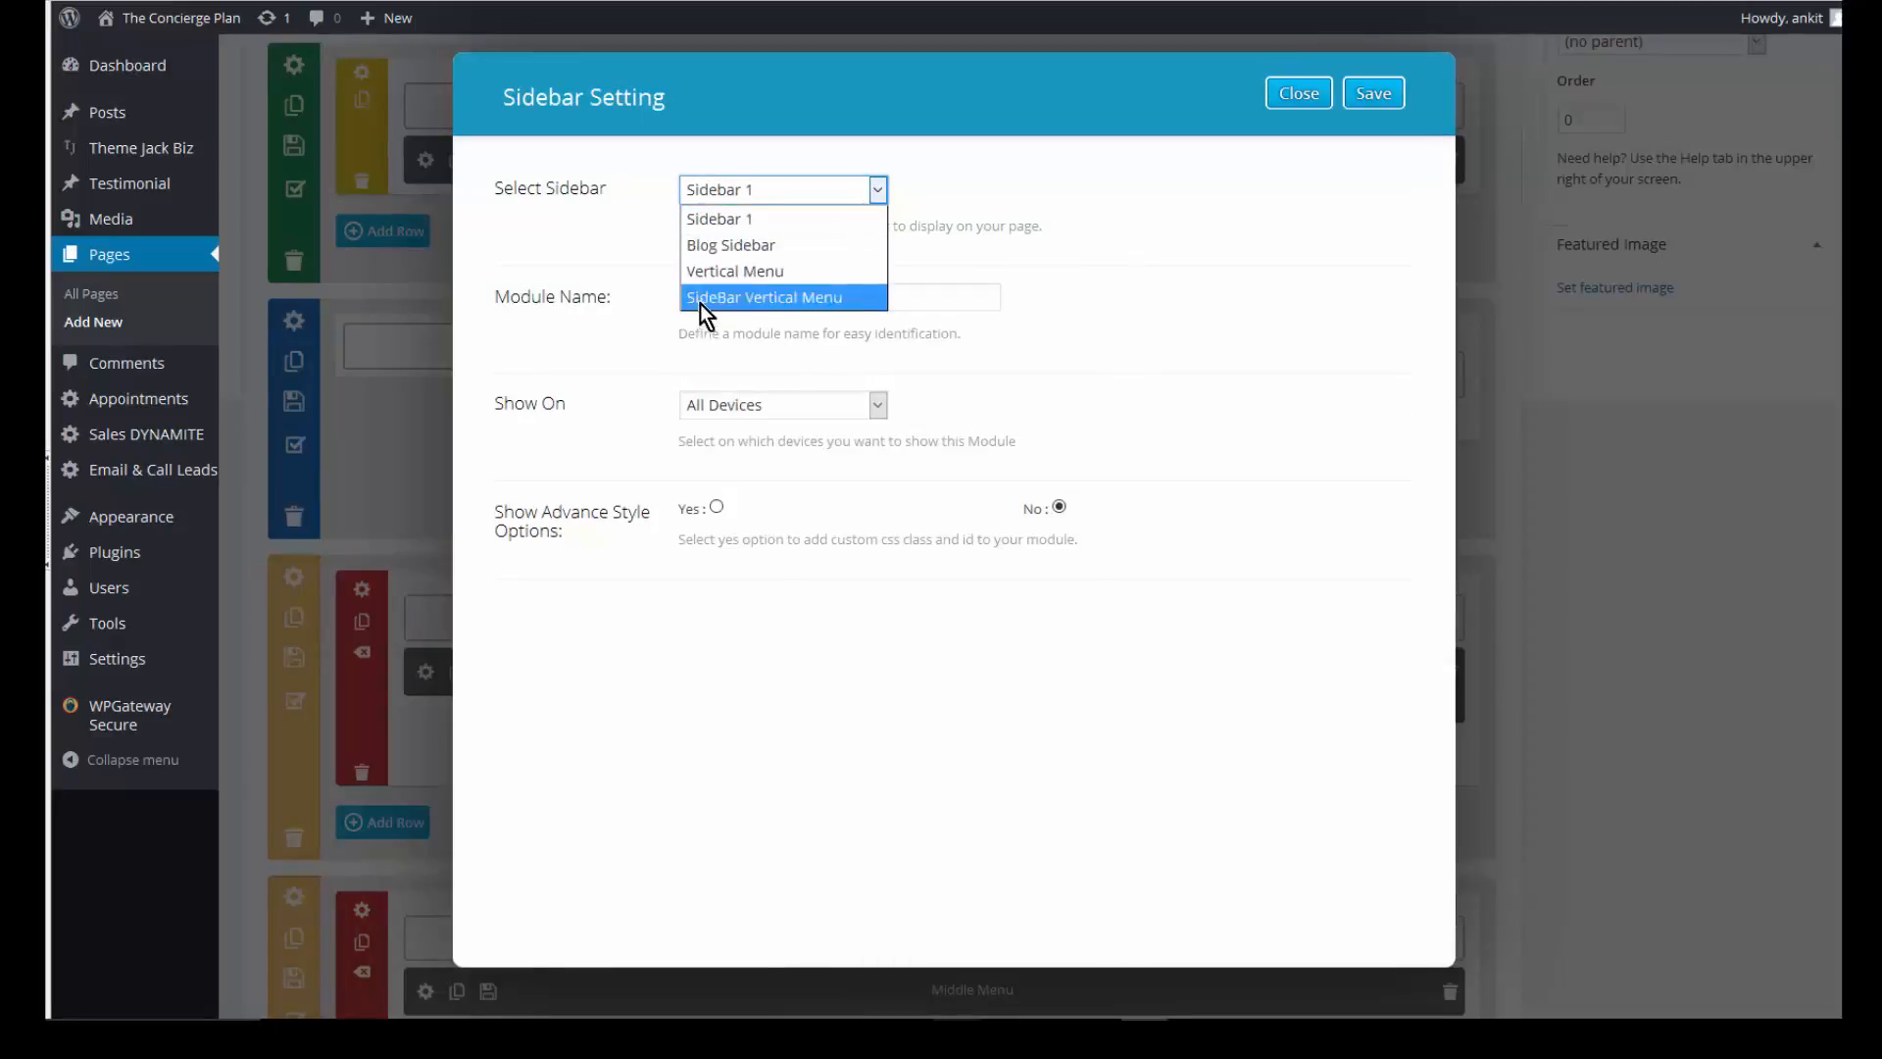
{"action": "left_click", "coordinate": [762, 298]}
{"action": "left_click", "coordinate": [794, 297]}
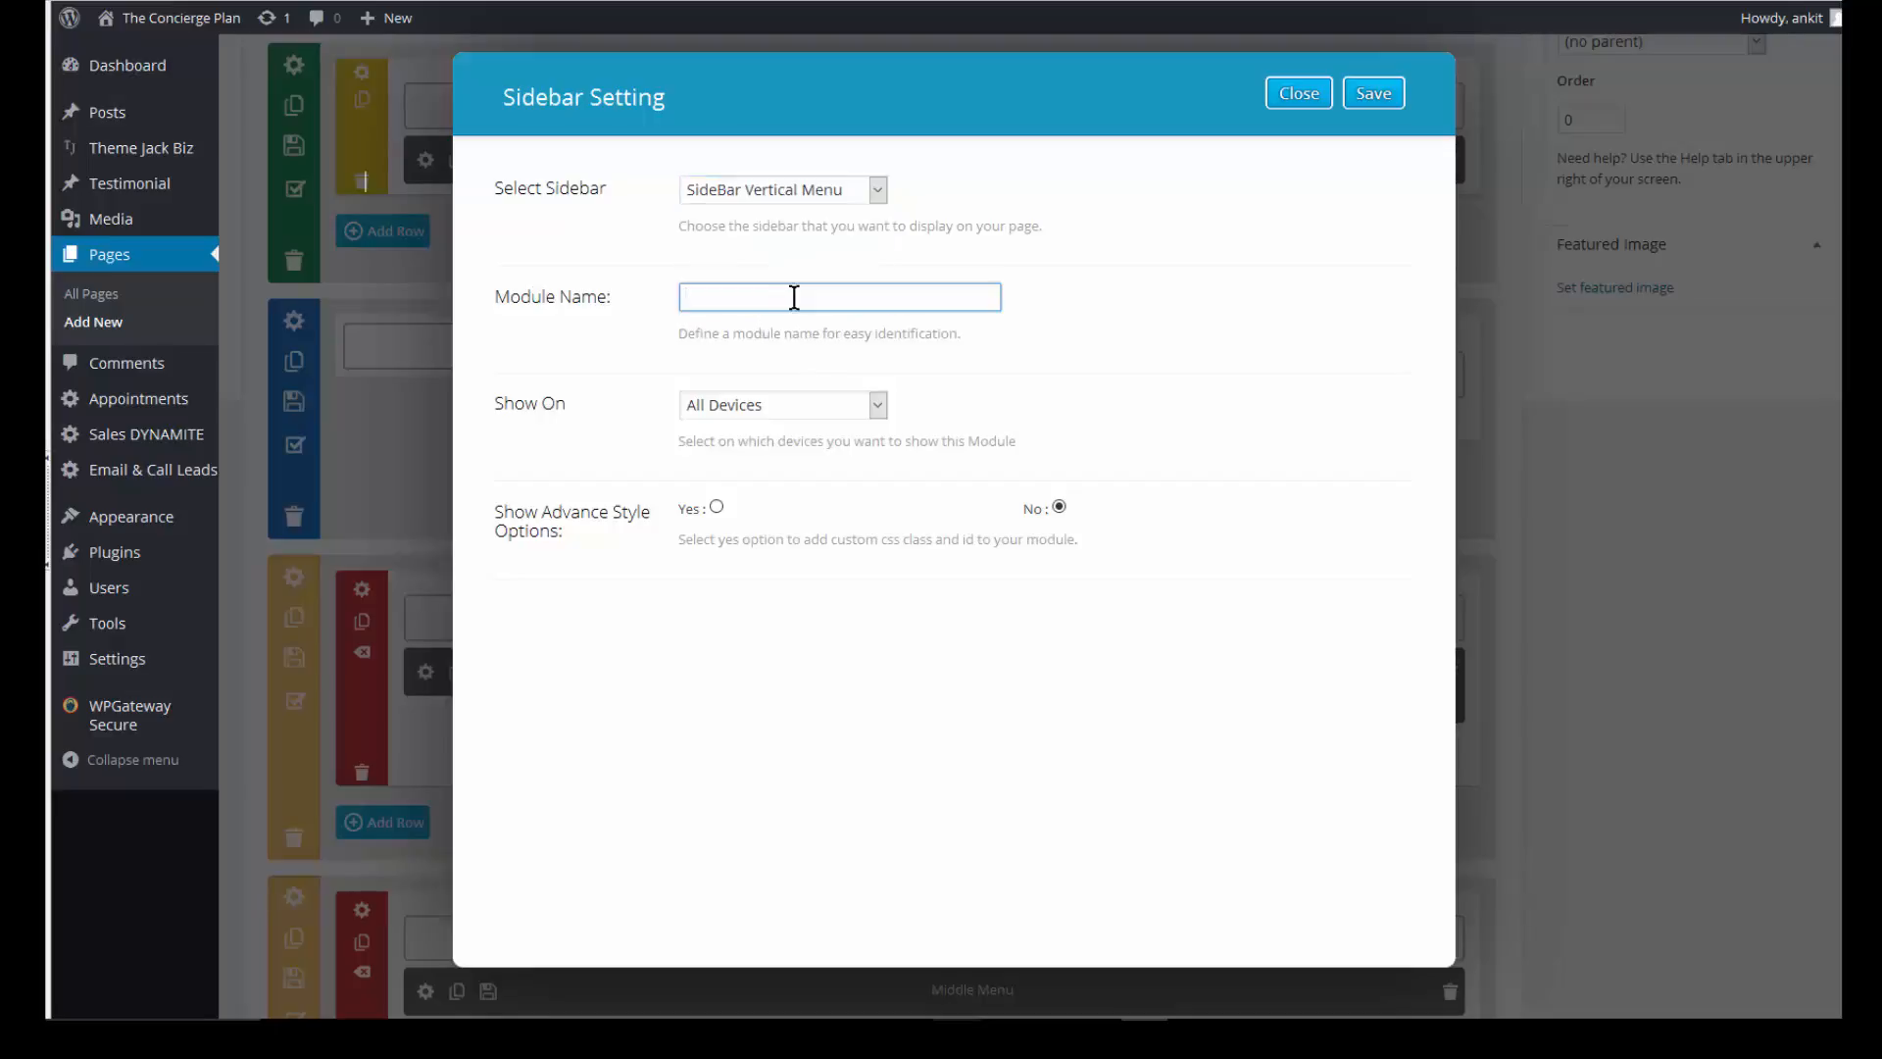
{"action": "type", "text": "Sidebar"}
{"action": "left_click", "coordinate": [878, 404]}
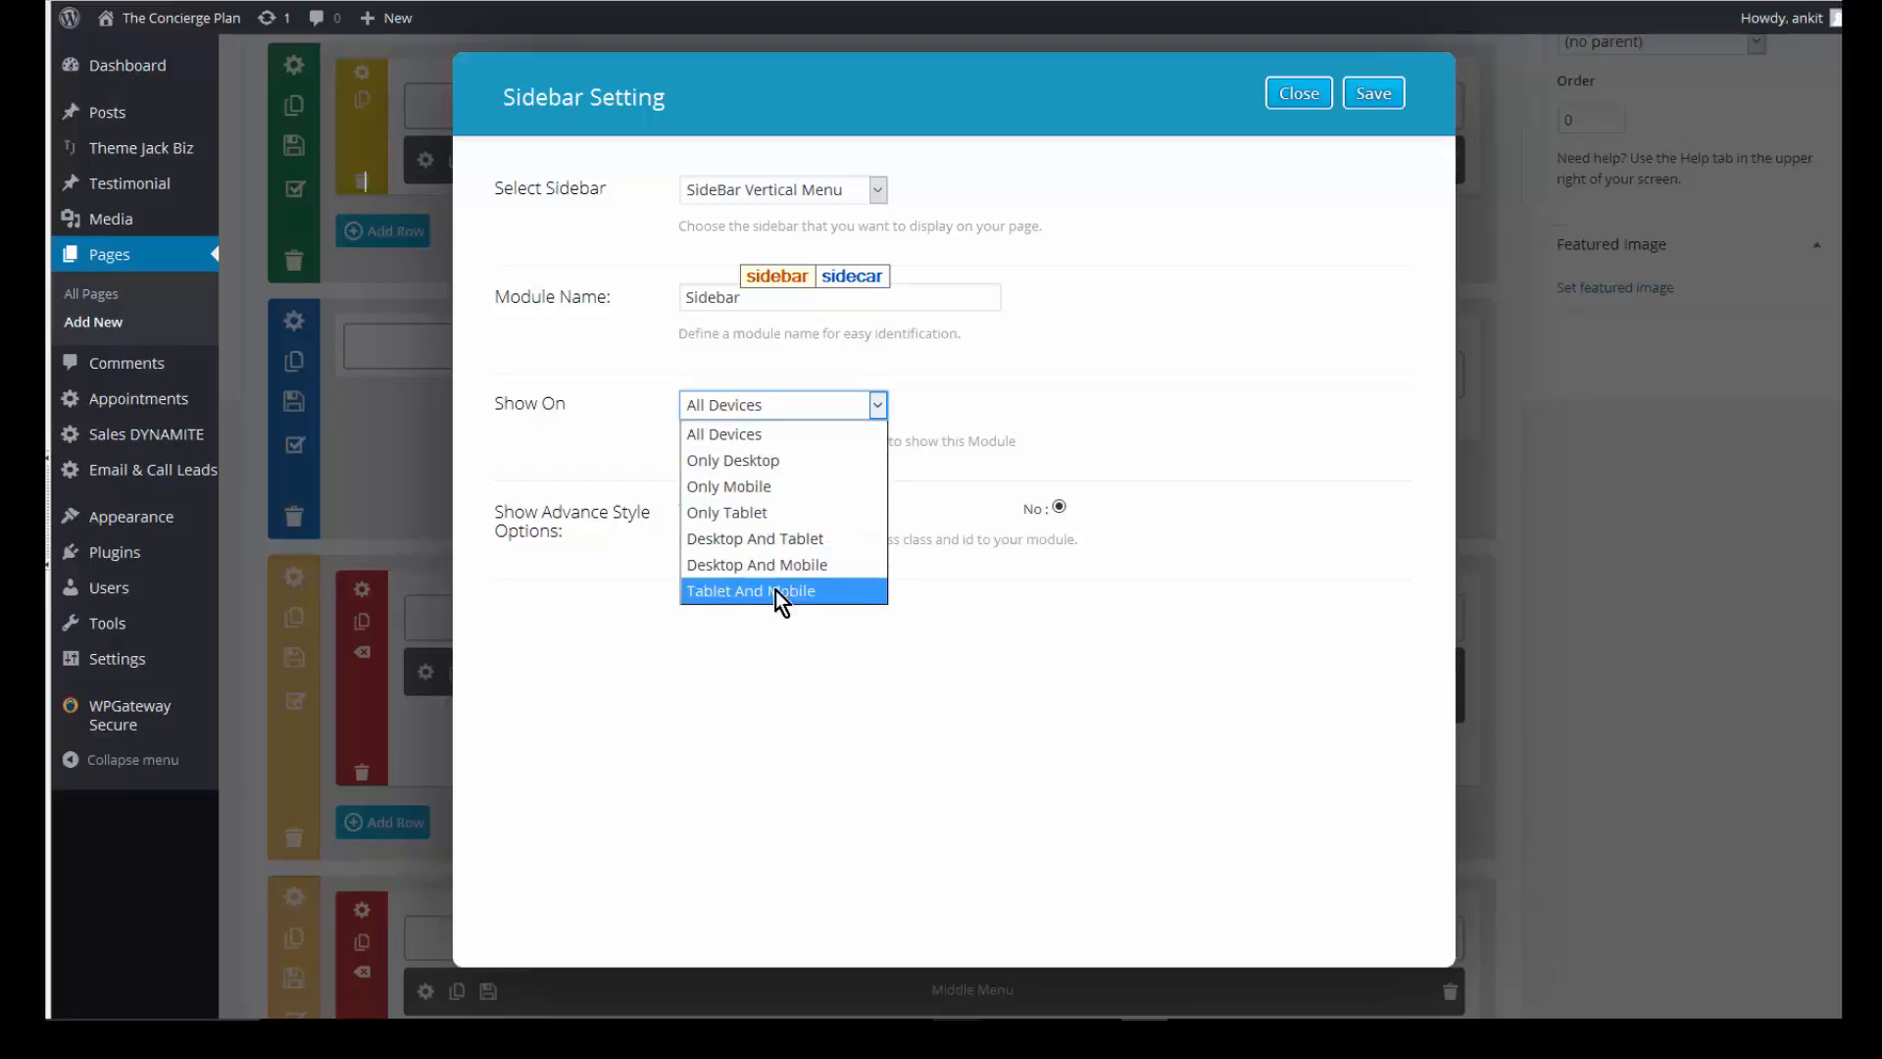
{"action": "left_click", "coordinate": [804, 461]}
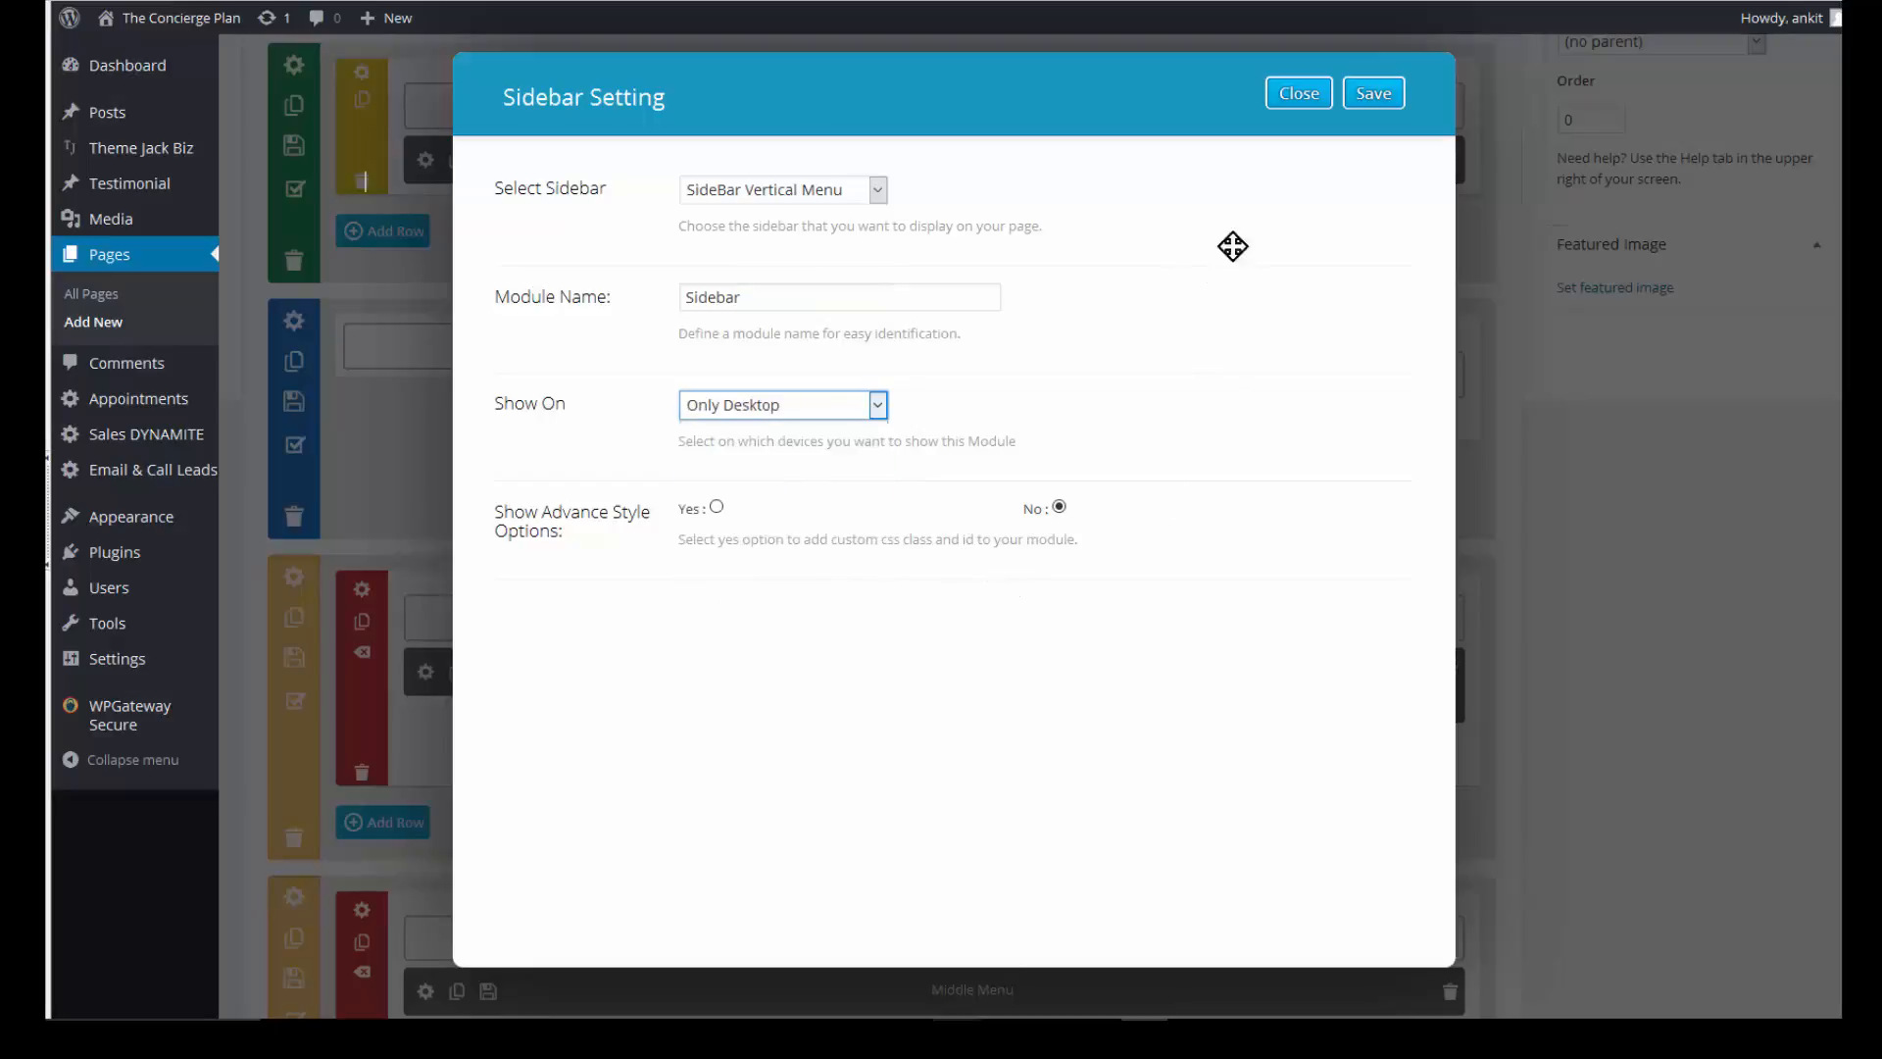
{"action": "left_click", "coordinate": [1376, 94]}
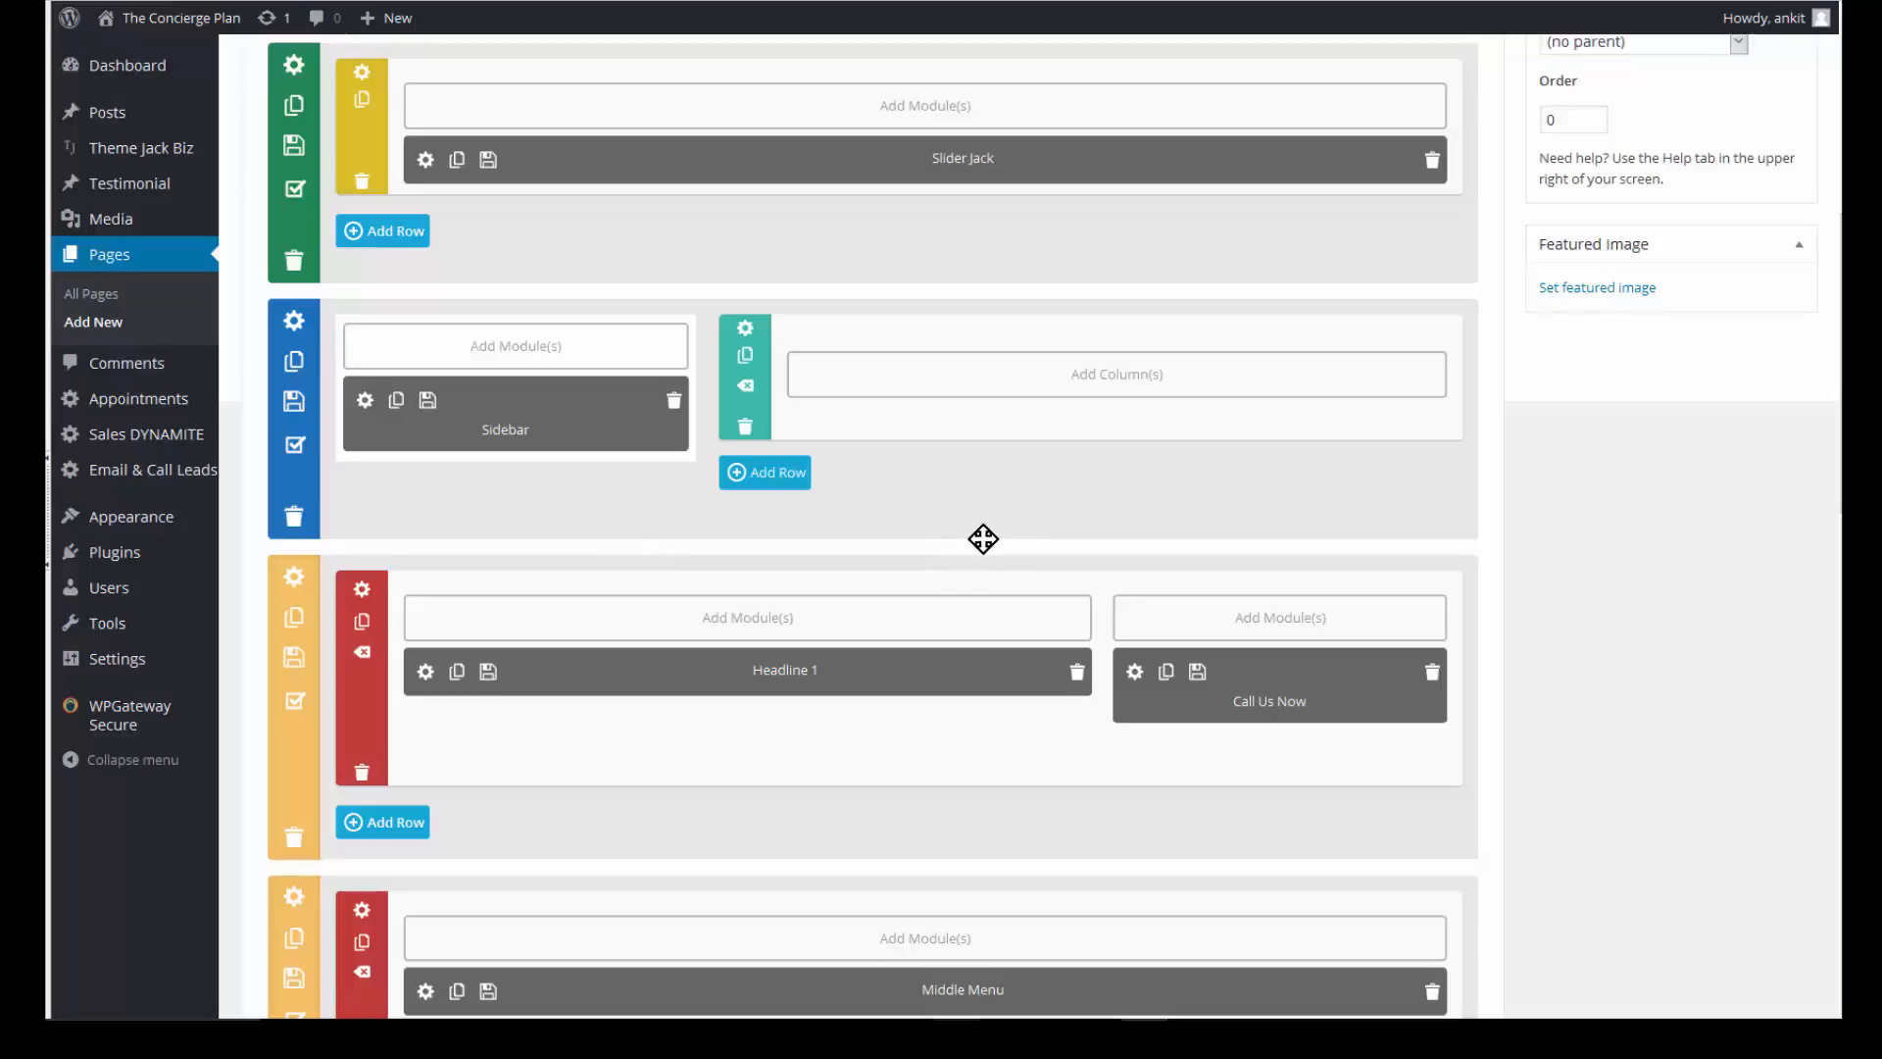
- Publish Home Test and preview it to see the orange vertical menu under the slider
{"action": "scroll", "coordinate": [983, 538], "scroll_direction": "up", "scroll_amount": 4}
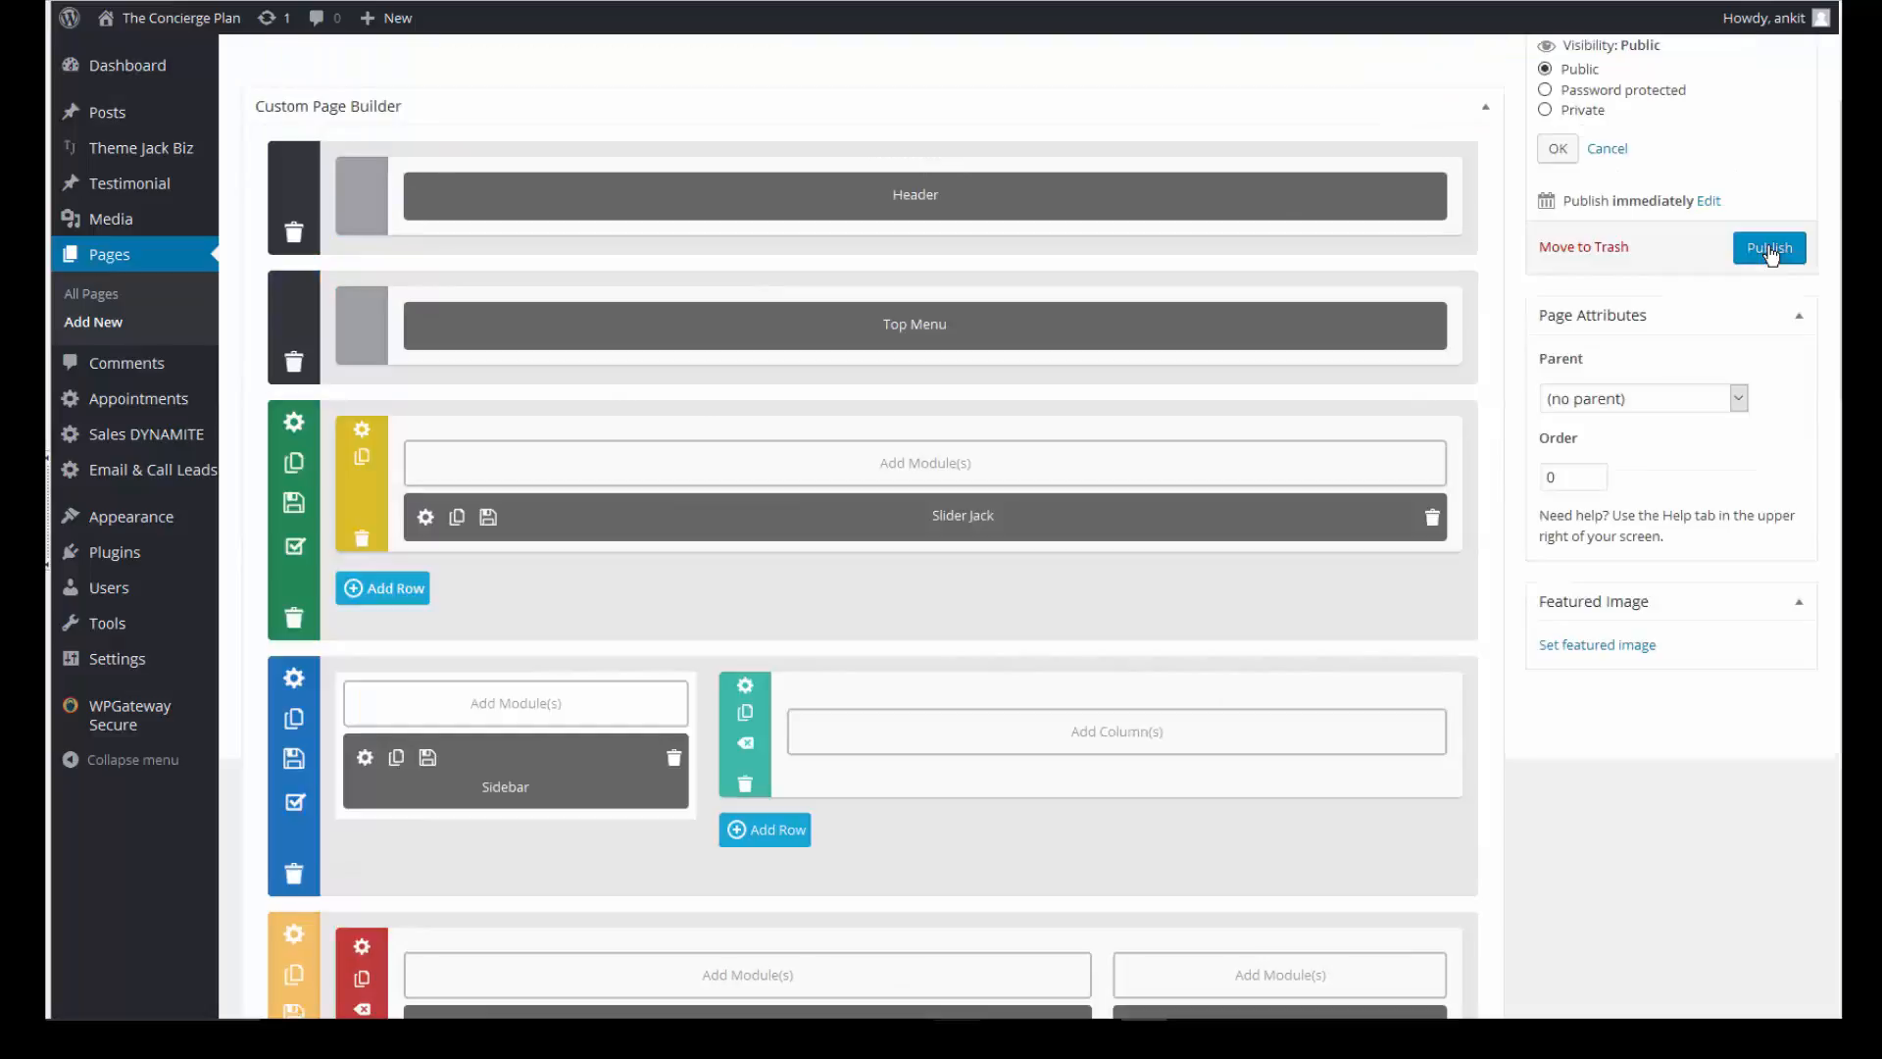
{"action": "left_click", "coordinate": [1770, 251]}
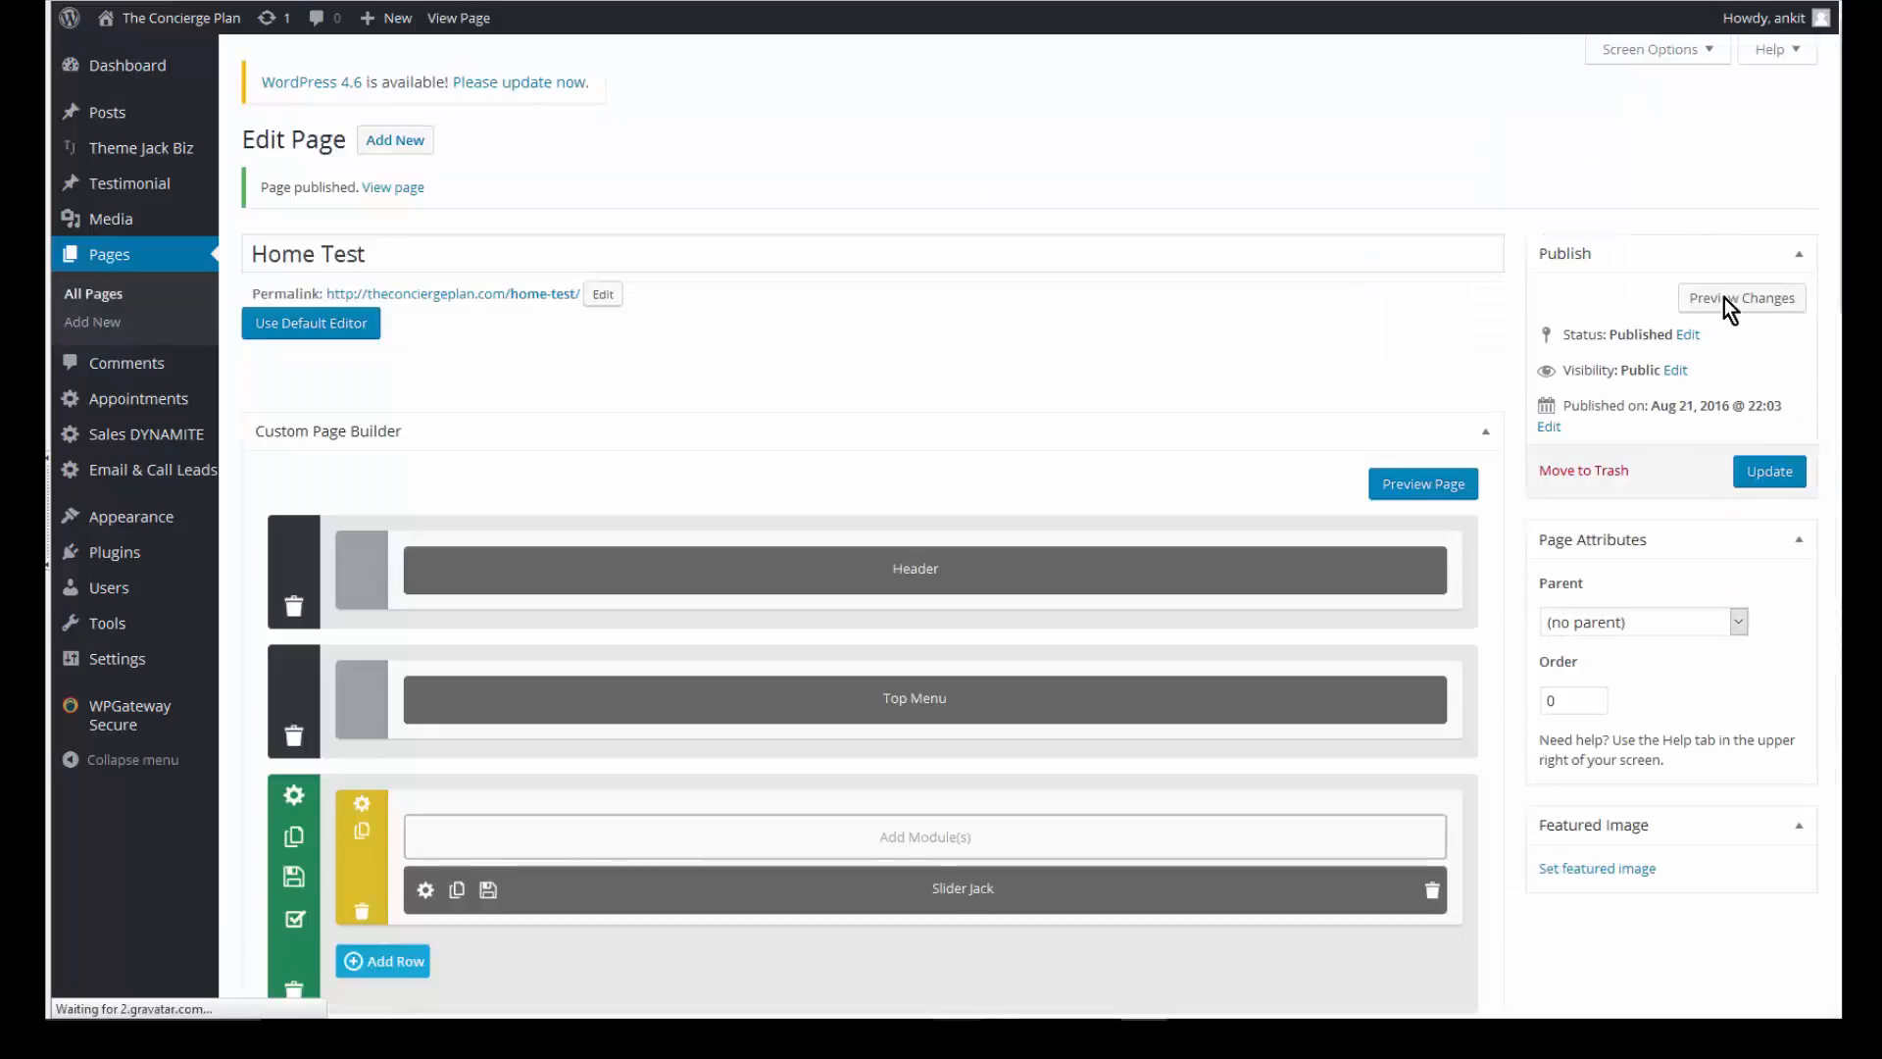
{"action": "left_click", "coordinate": [1725, 298]}
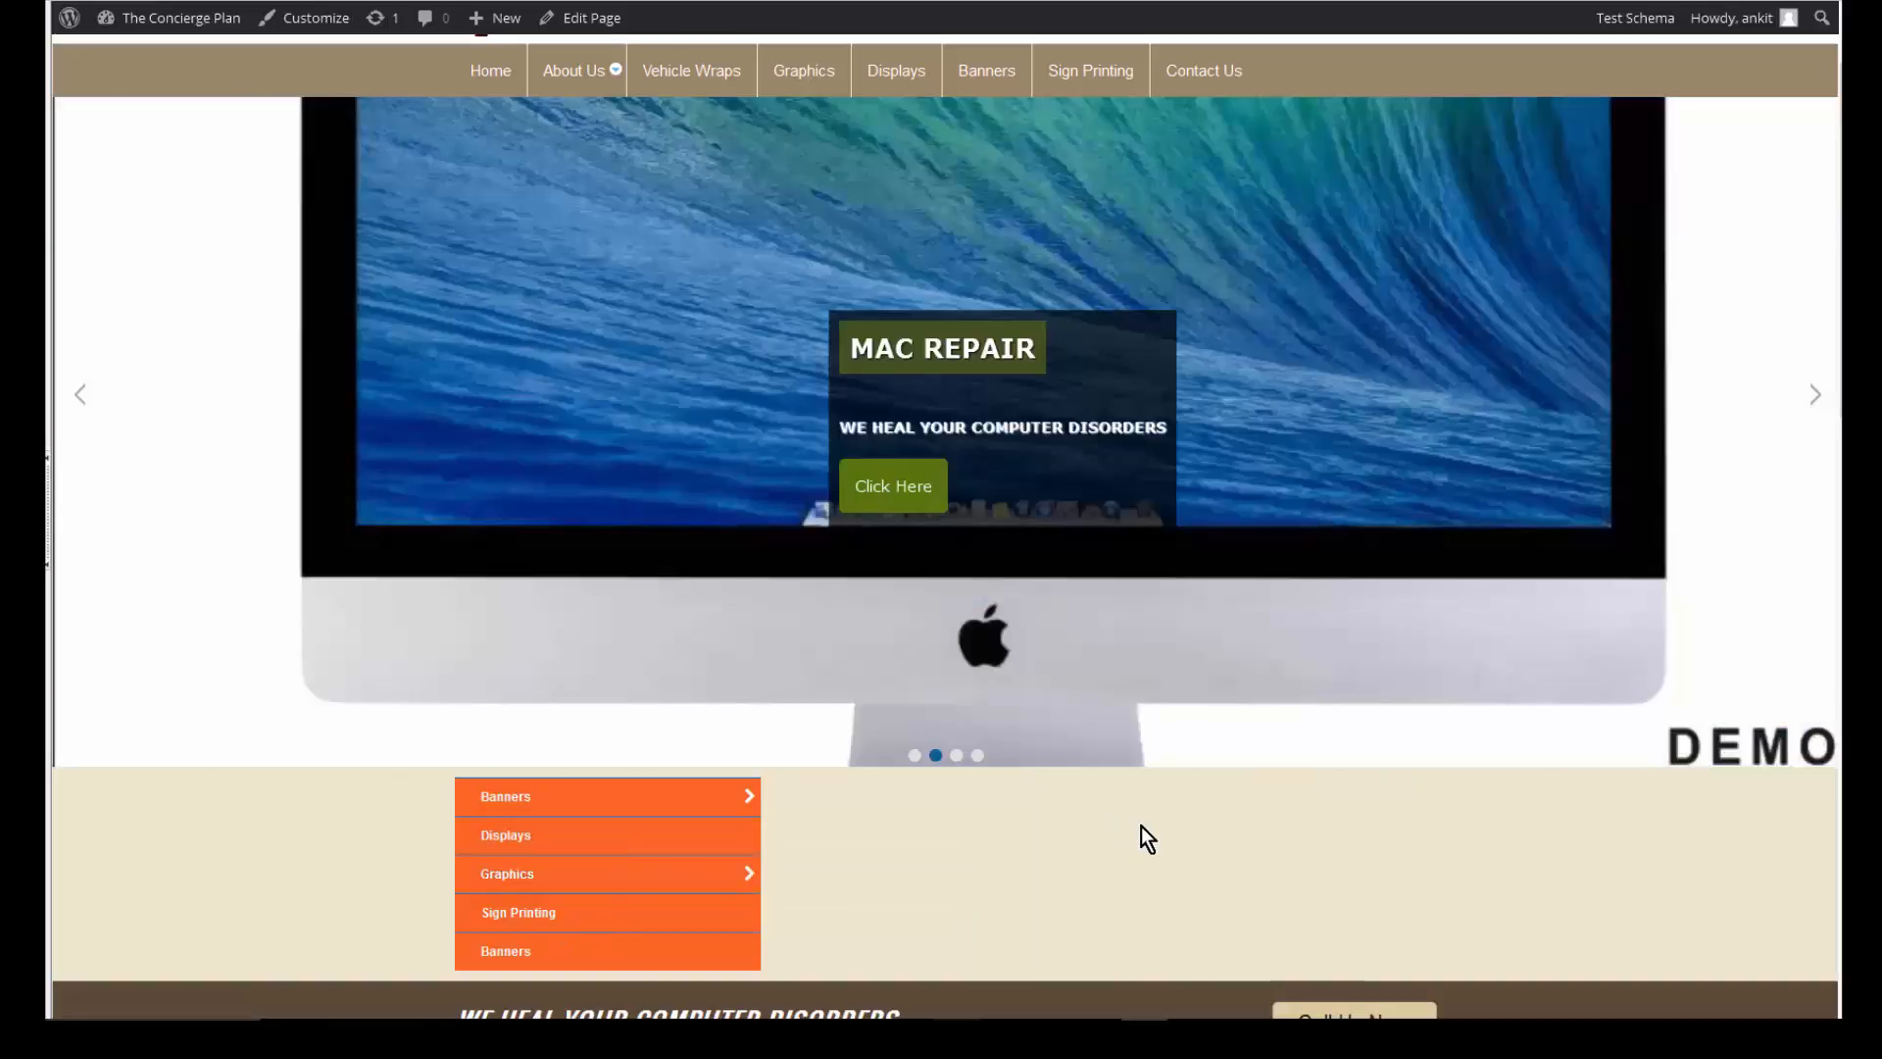
{"action": "scroll", "coordinate": [1233, 874], "scroll_direction": "up", "scroll_amount": 2}
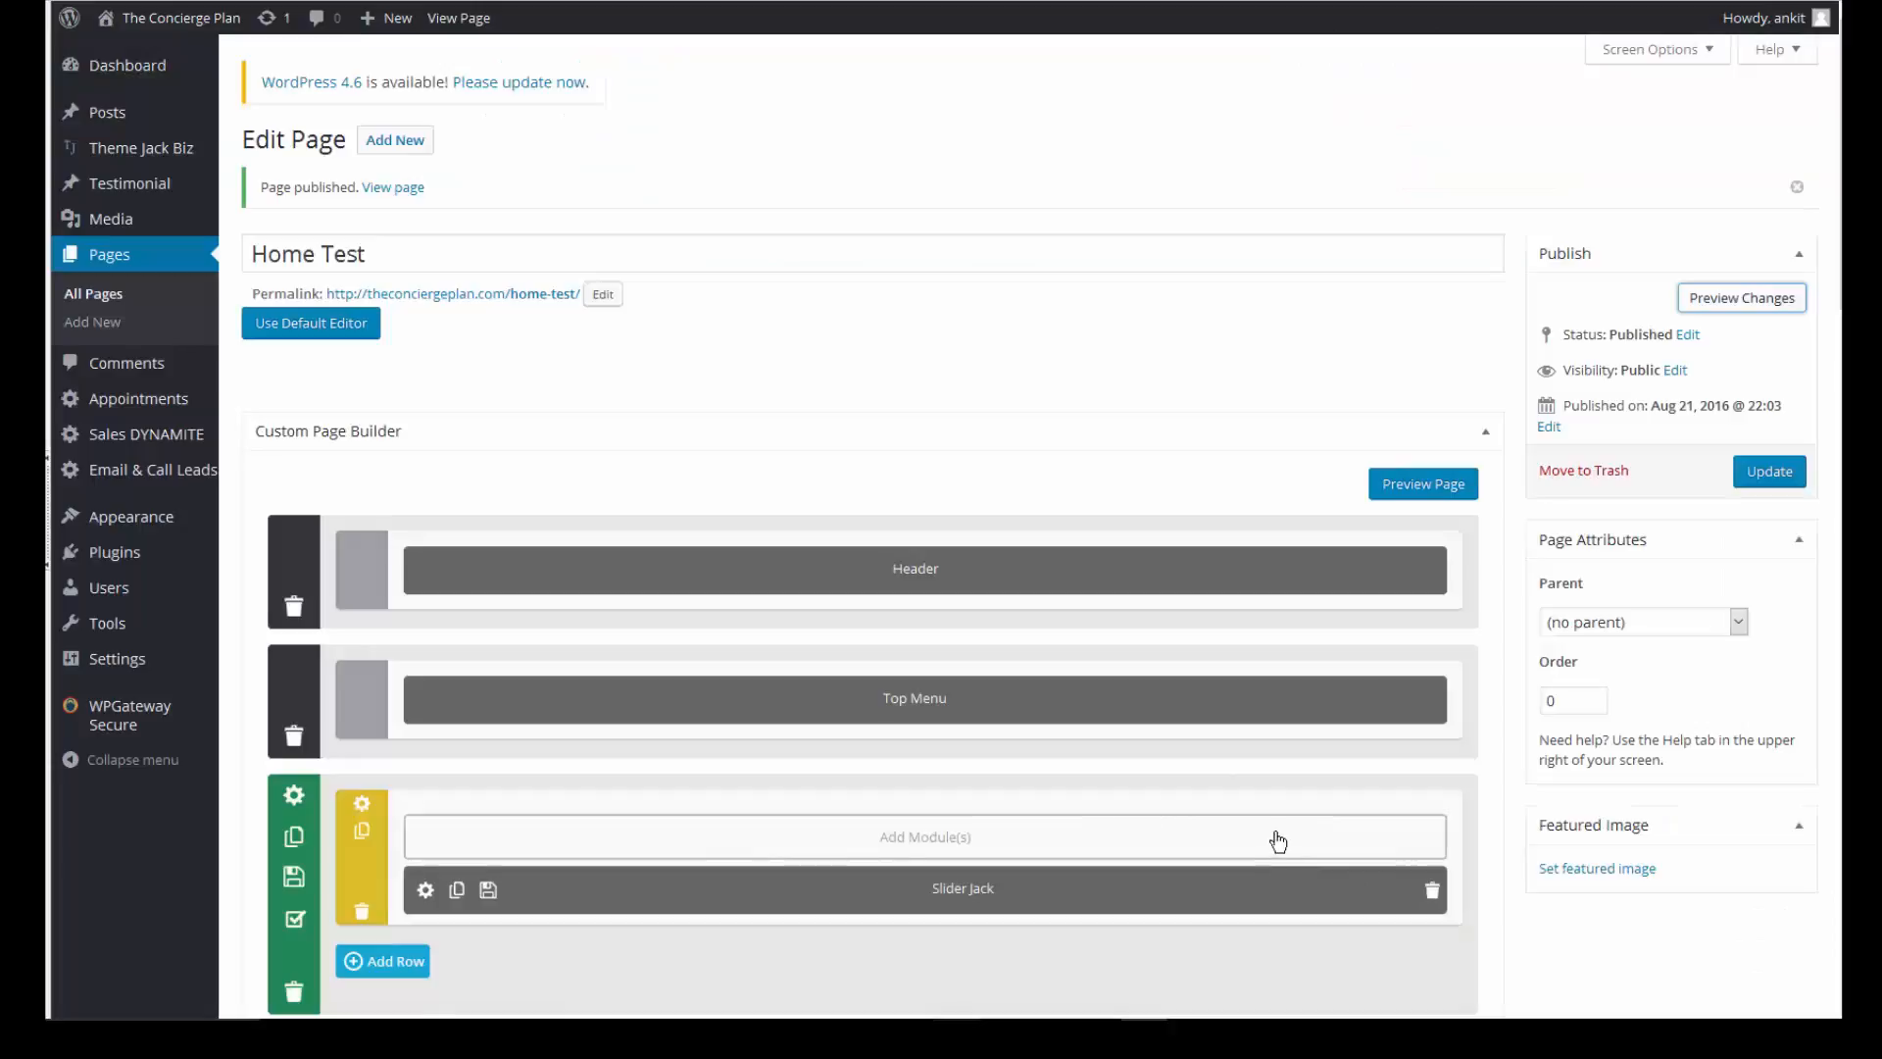
{"action": "scroll", "coordinate": [1274, 838], "scroll_direction": "down", "scroll_amount": 4}
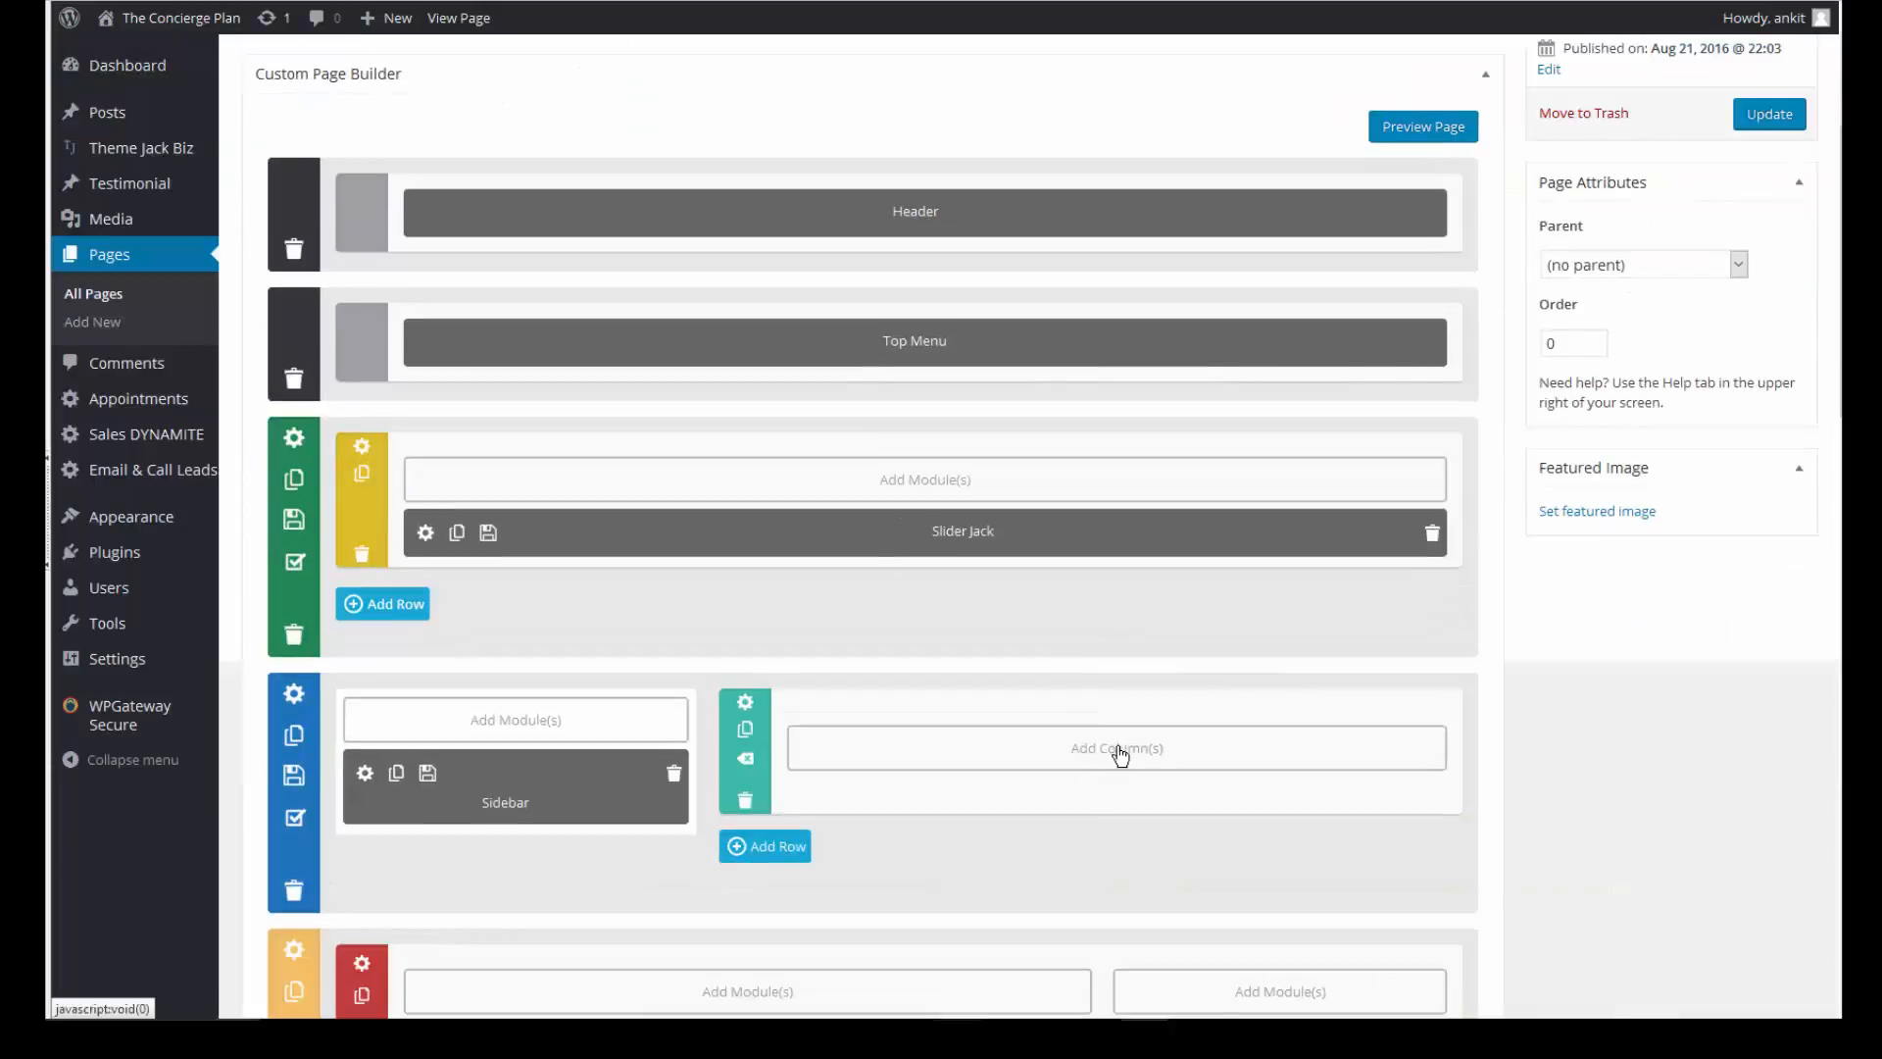
- Add a full-width column beside the Sidebar in the second row and choose a Blurb module for it
{"action": "left_click", "coordinate": [1119, 747]}
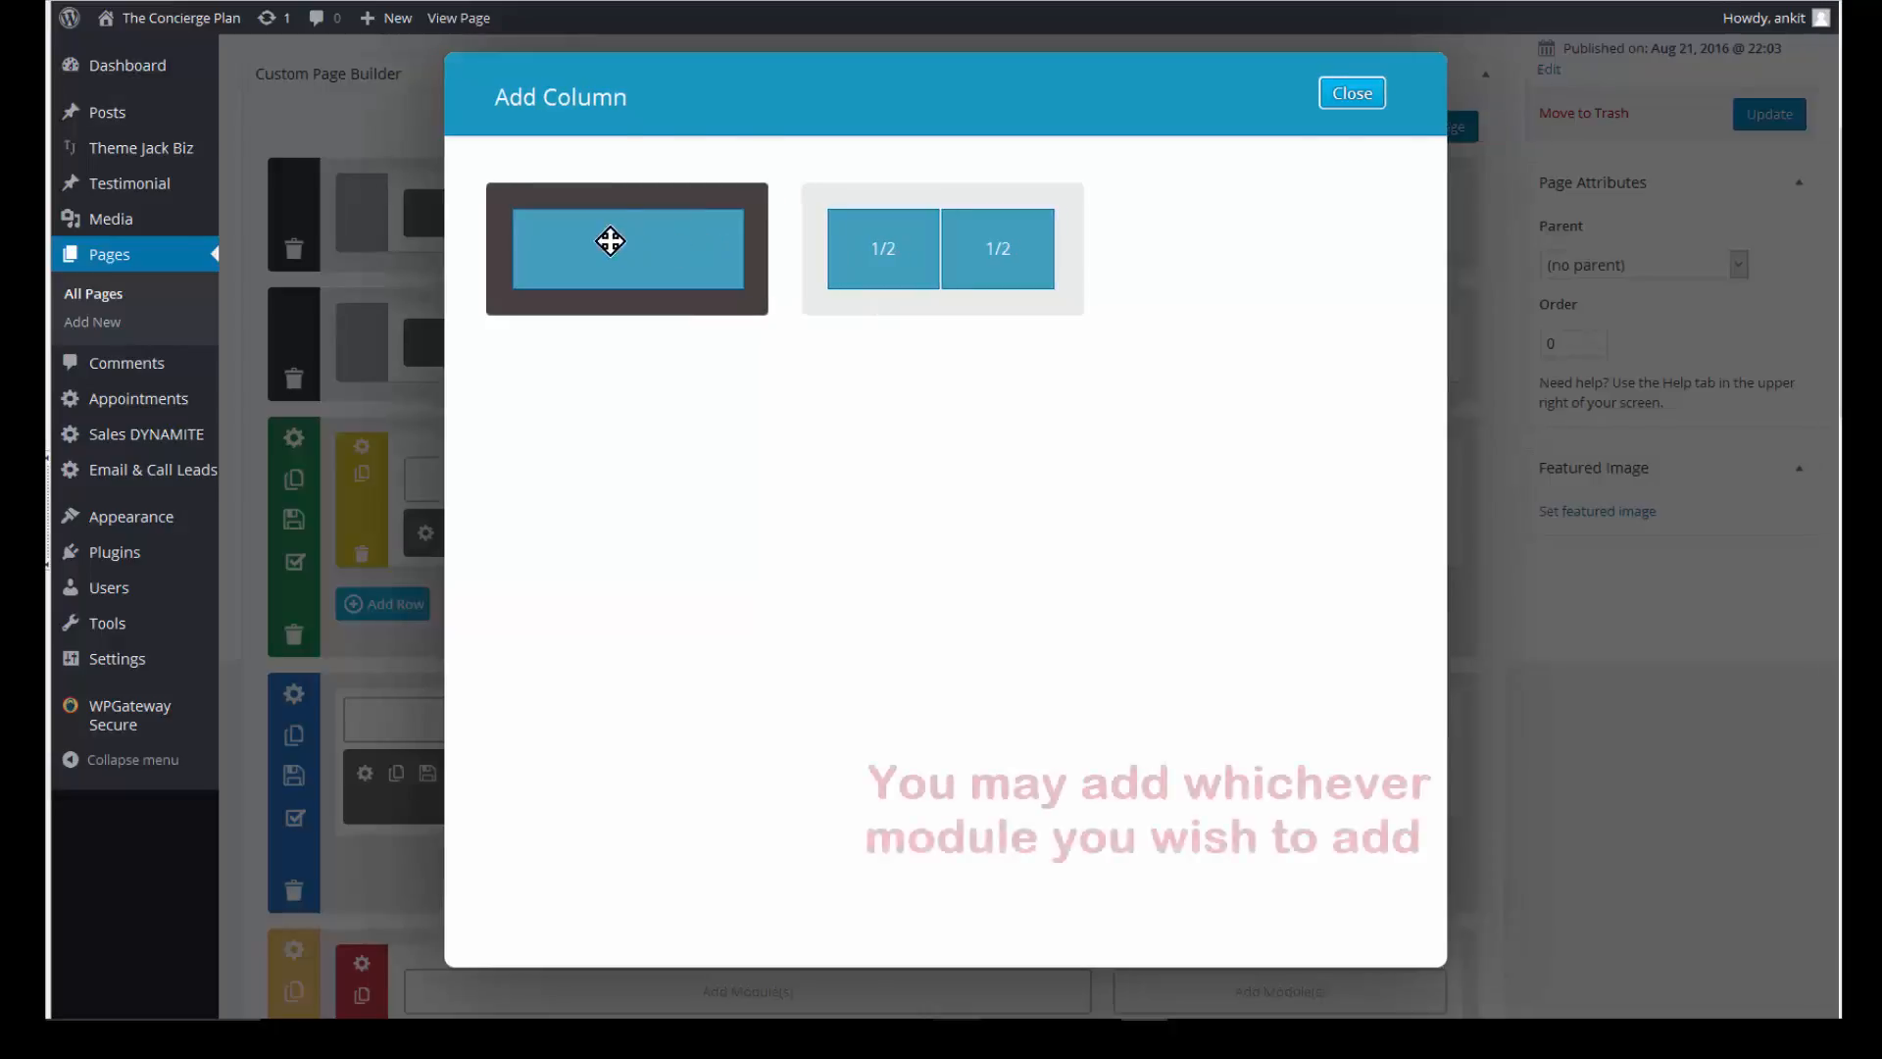
{"action": "left_click", "coordinate": [609, 240]}
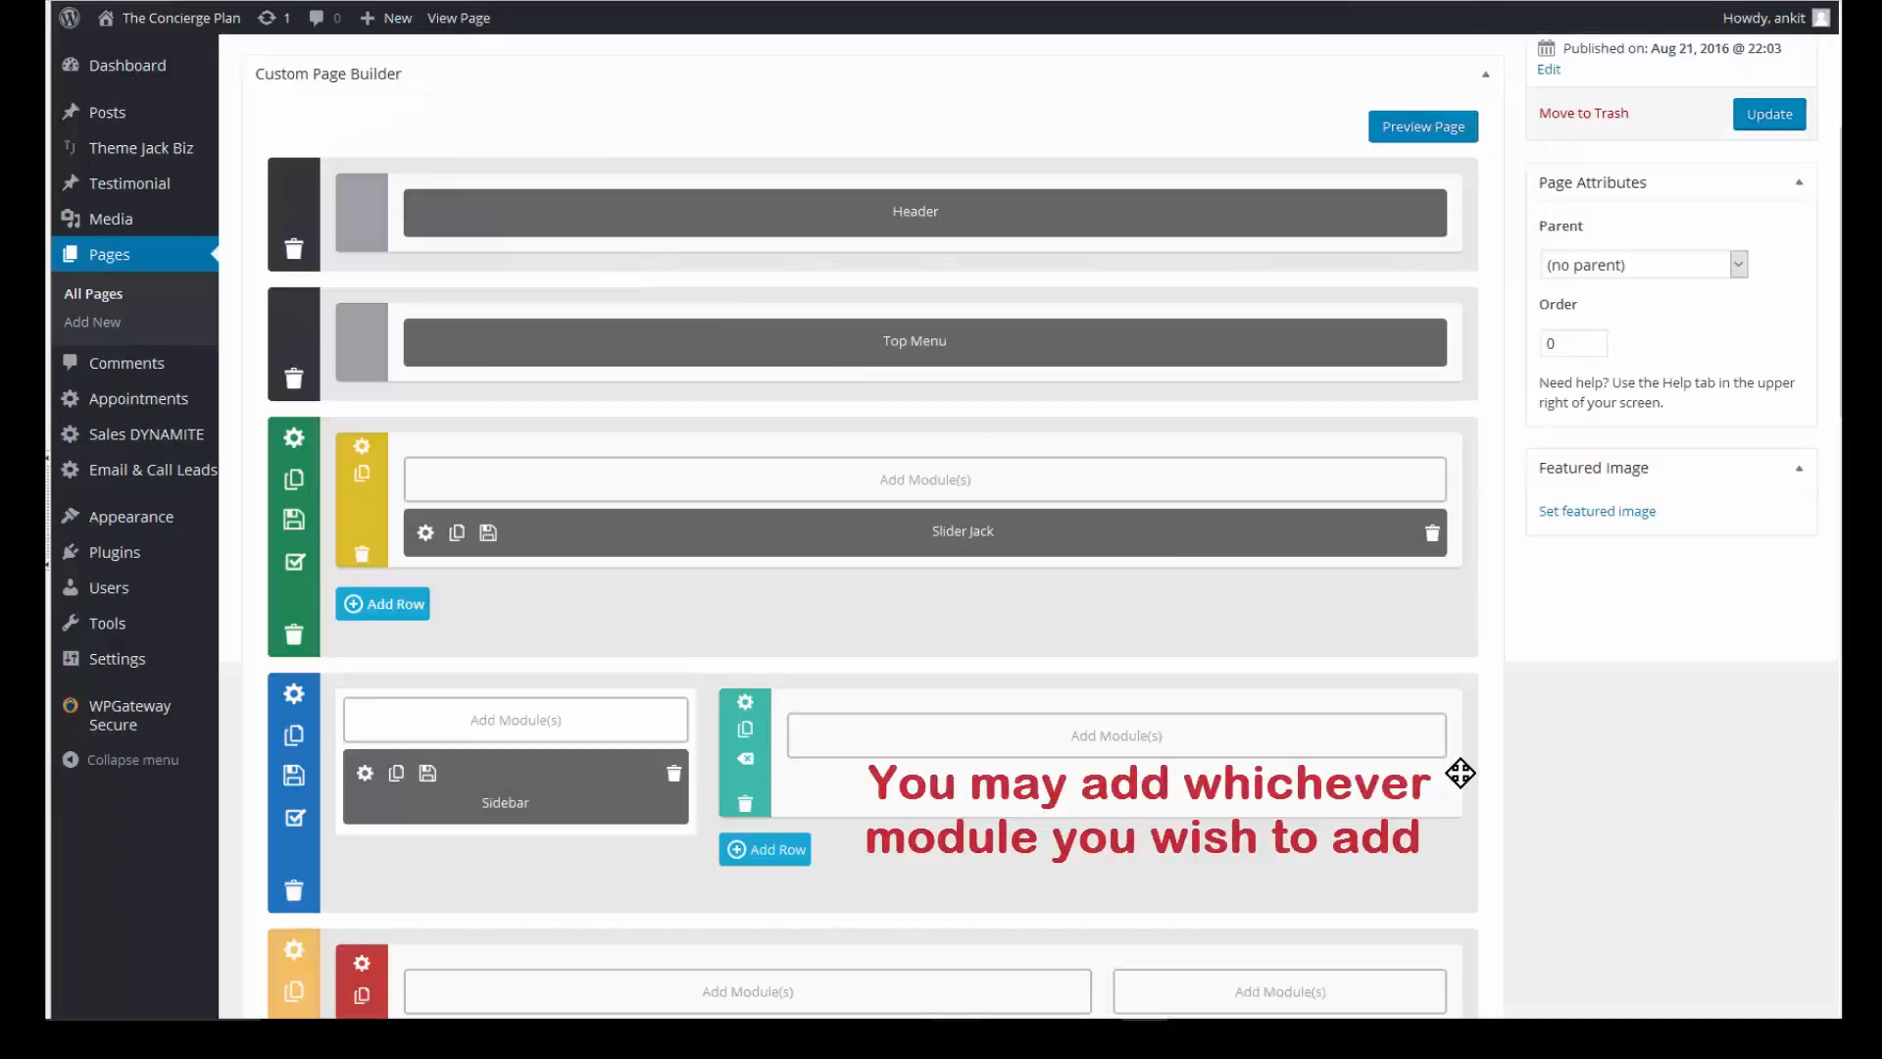
{"action": "left_click", "coordinate": [1117, 737]}
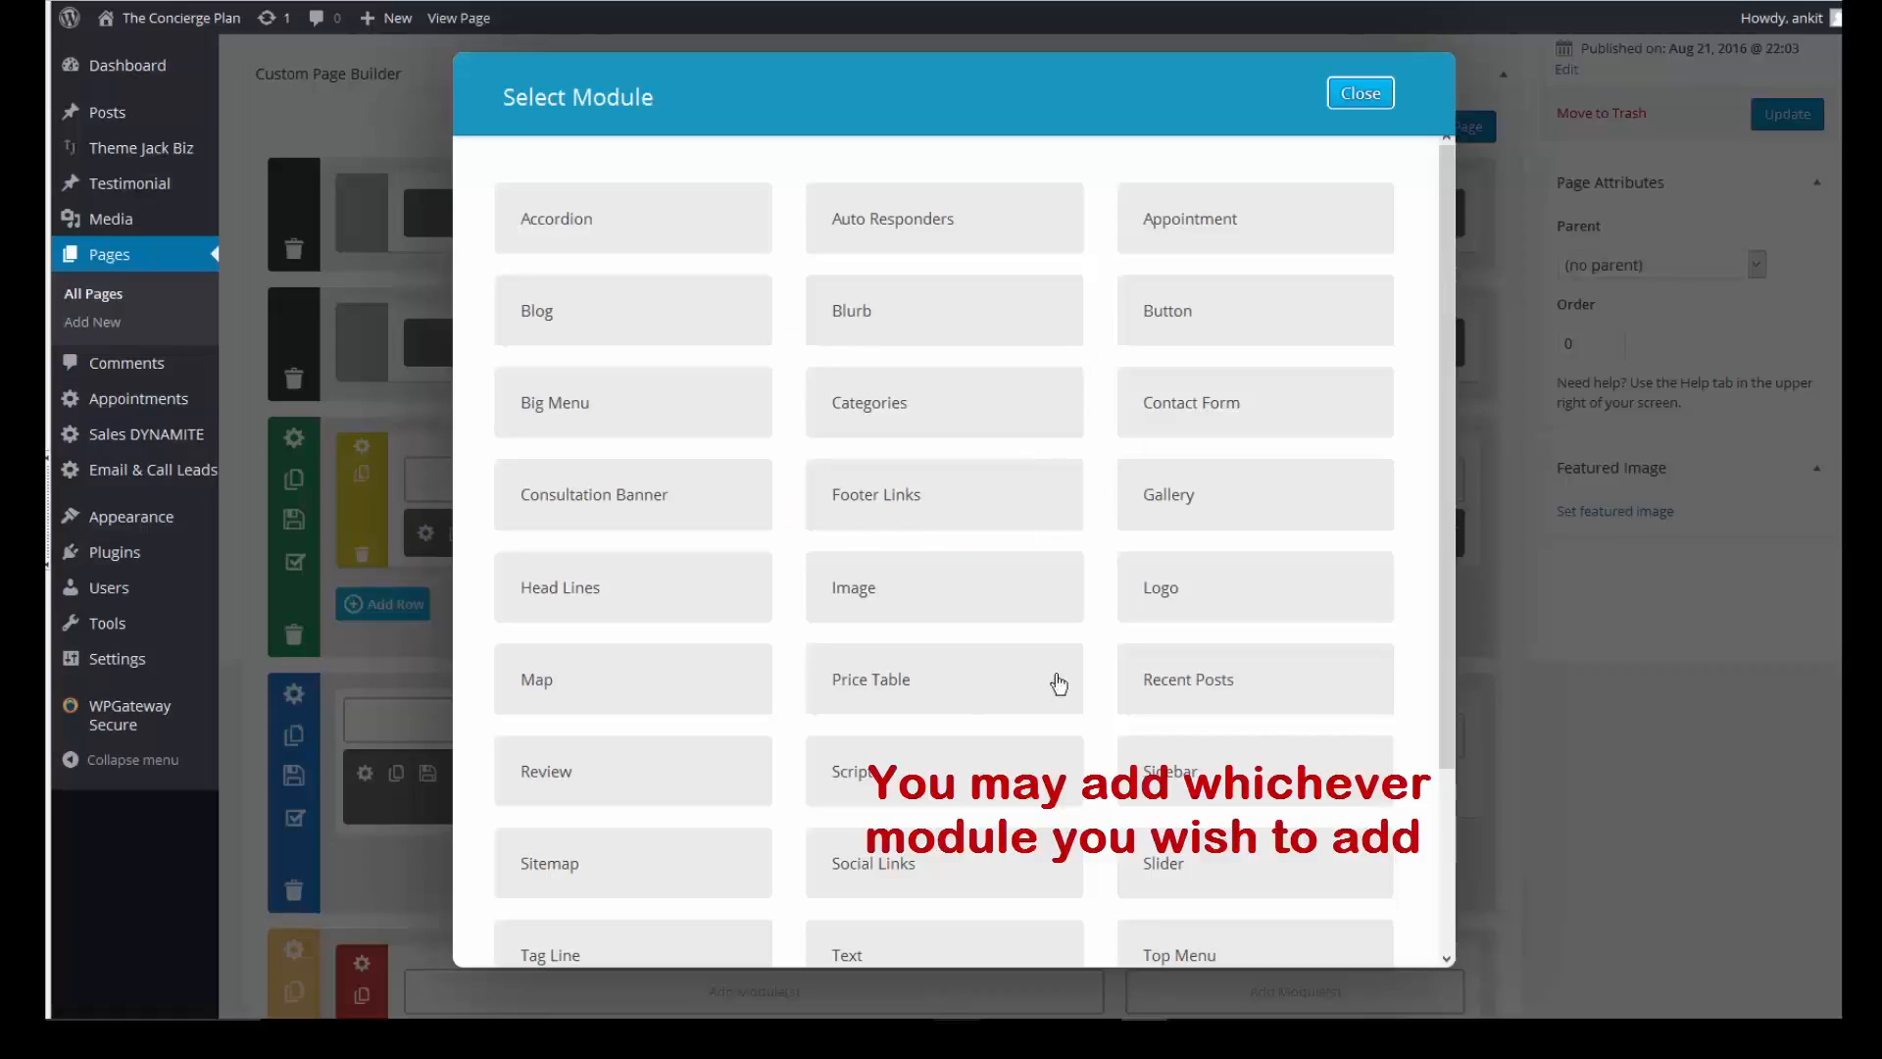
{"action": "left_click", "coordinate": [872, 312]}
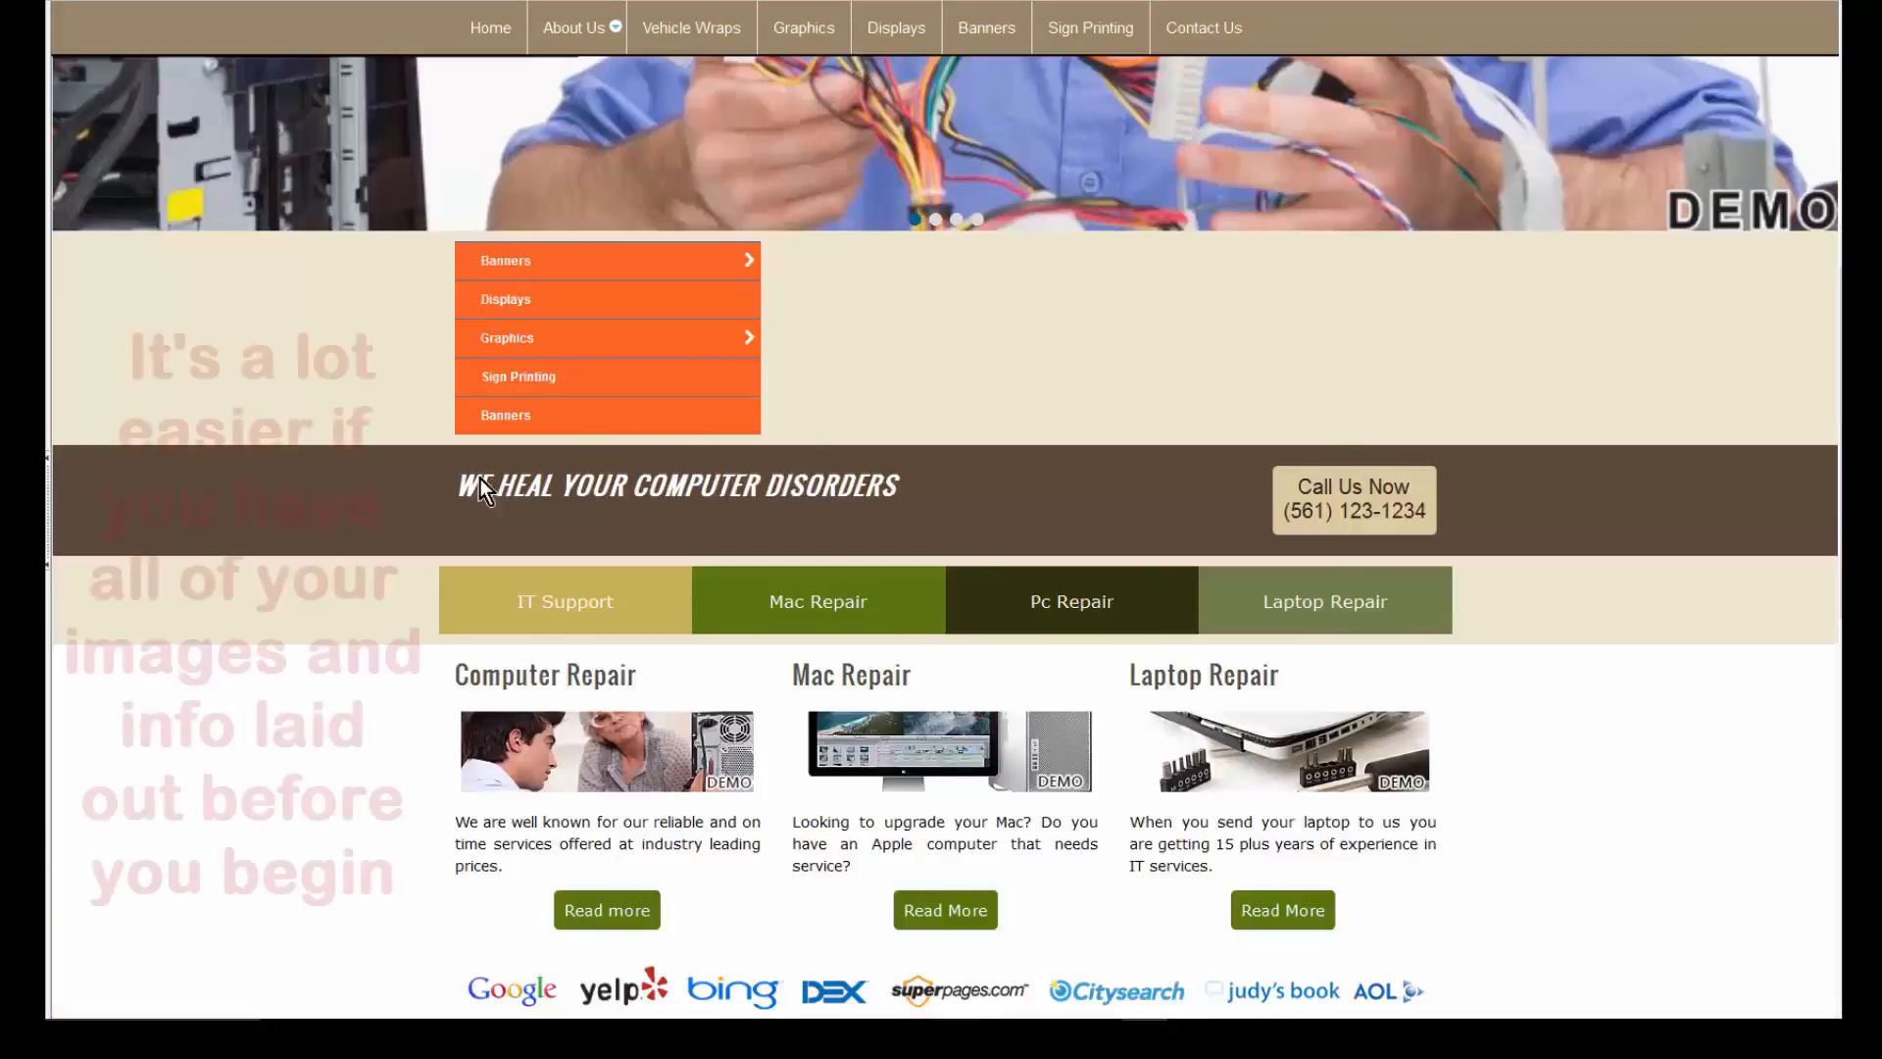
- Paste the live site's service text into the Blurb content, with red Computer Repair, Mac Repair and Laptop Repair headings
{"action": "scroll", "coordinate": [470, 475], "scroll_direction": "down", "scroll_amount": 4}
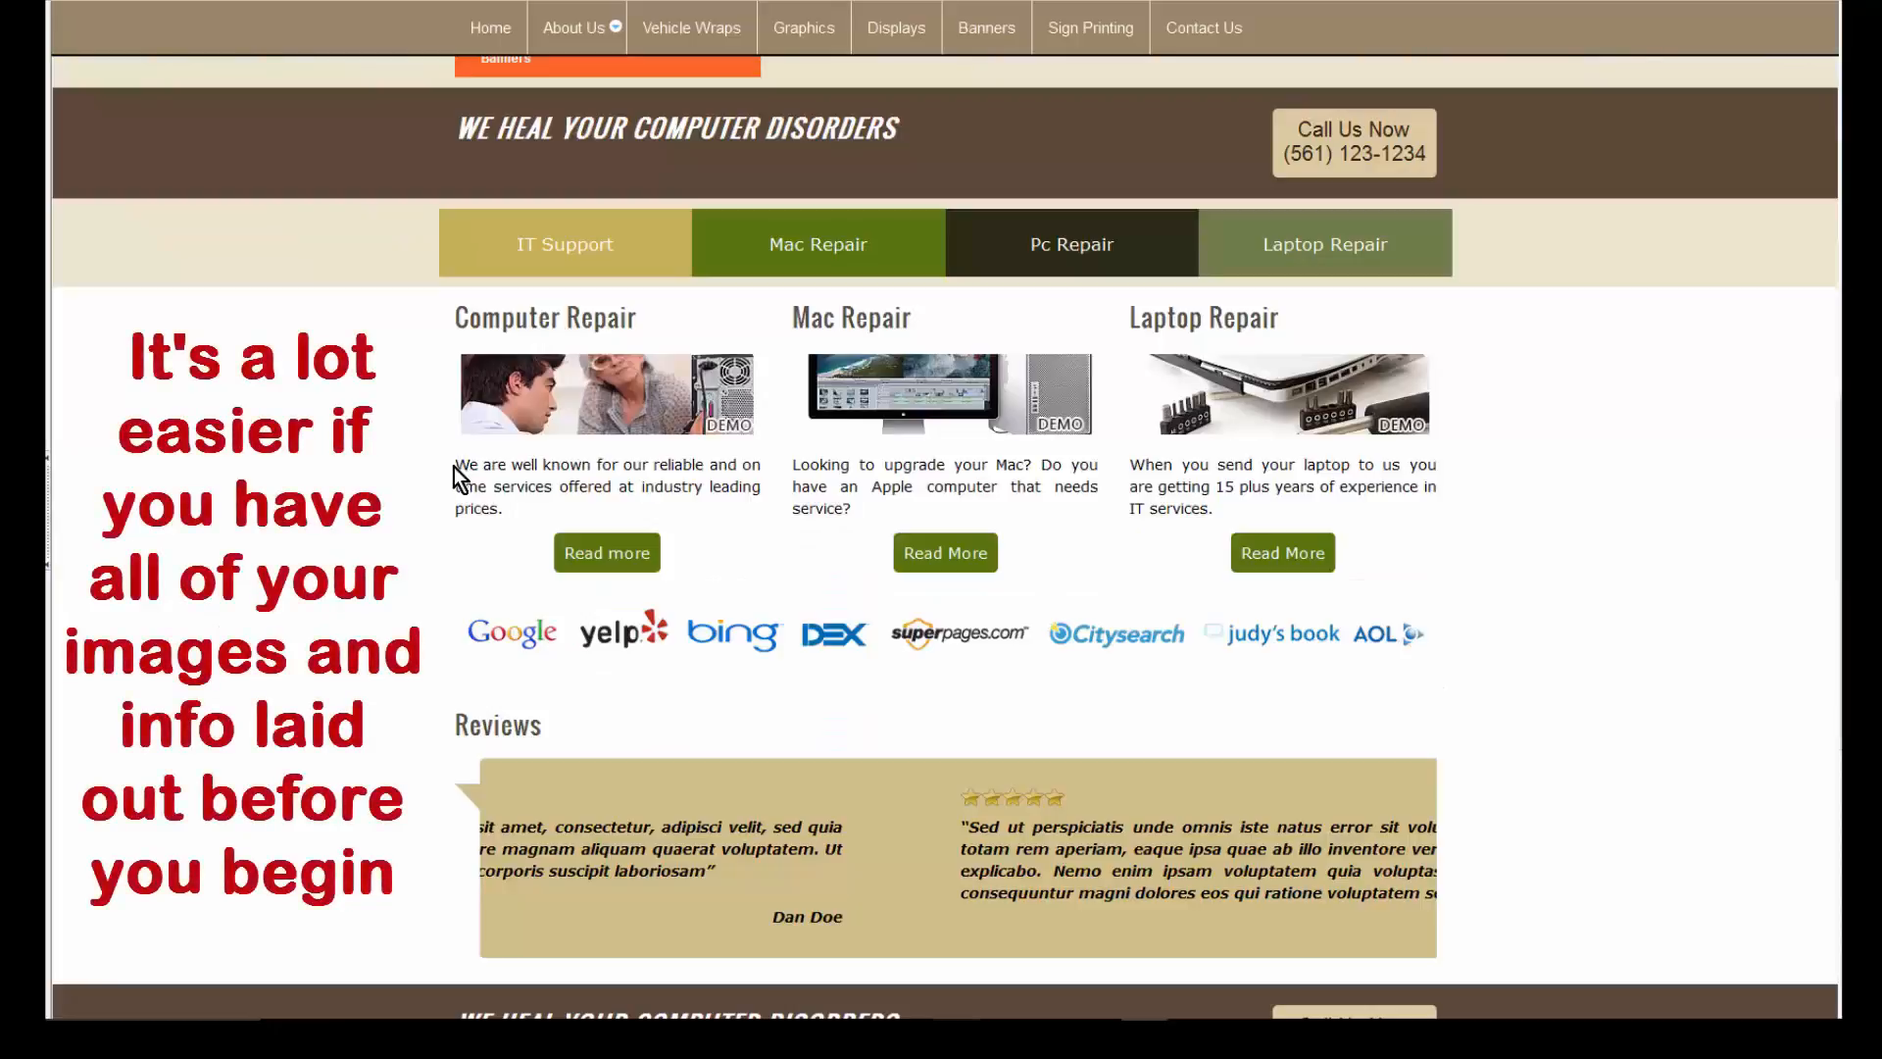
{"action": "triple_click", "coordinate": [454, 467]}
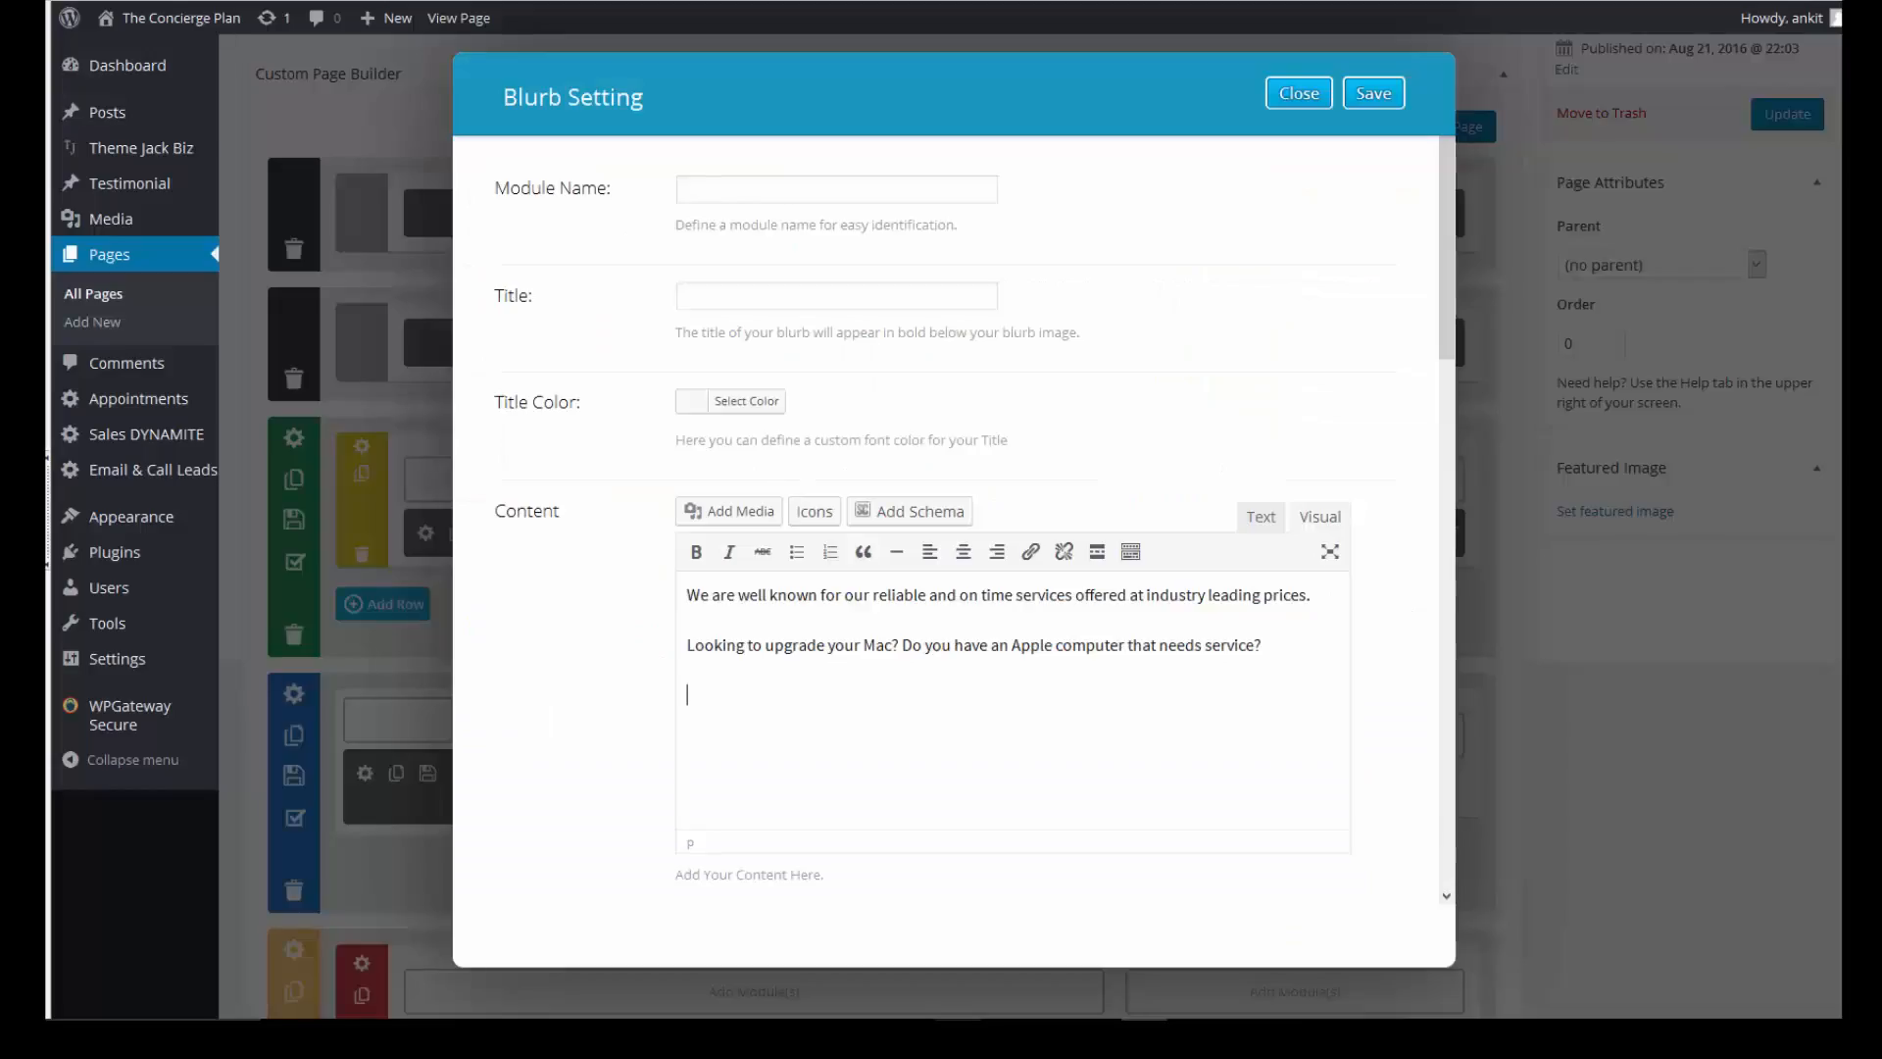
{"action": "type", "text": "When you send your laptop to us you are getting 15 plus years of experience in IT services."}
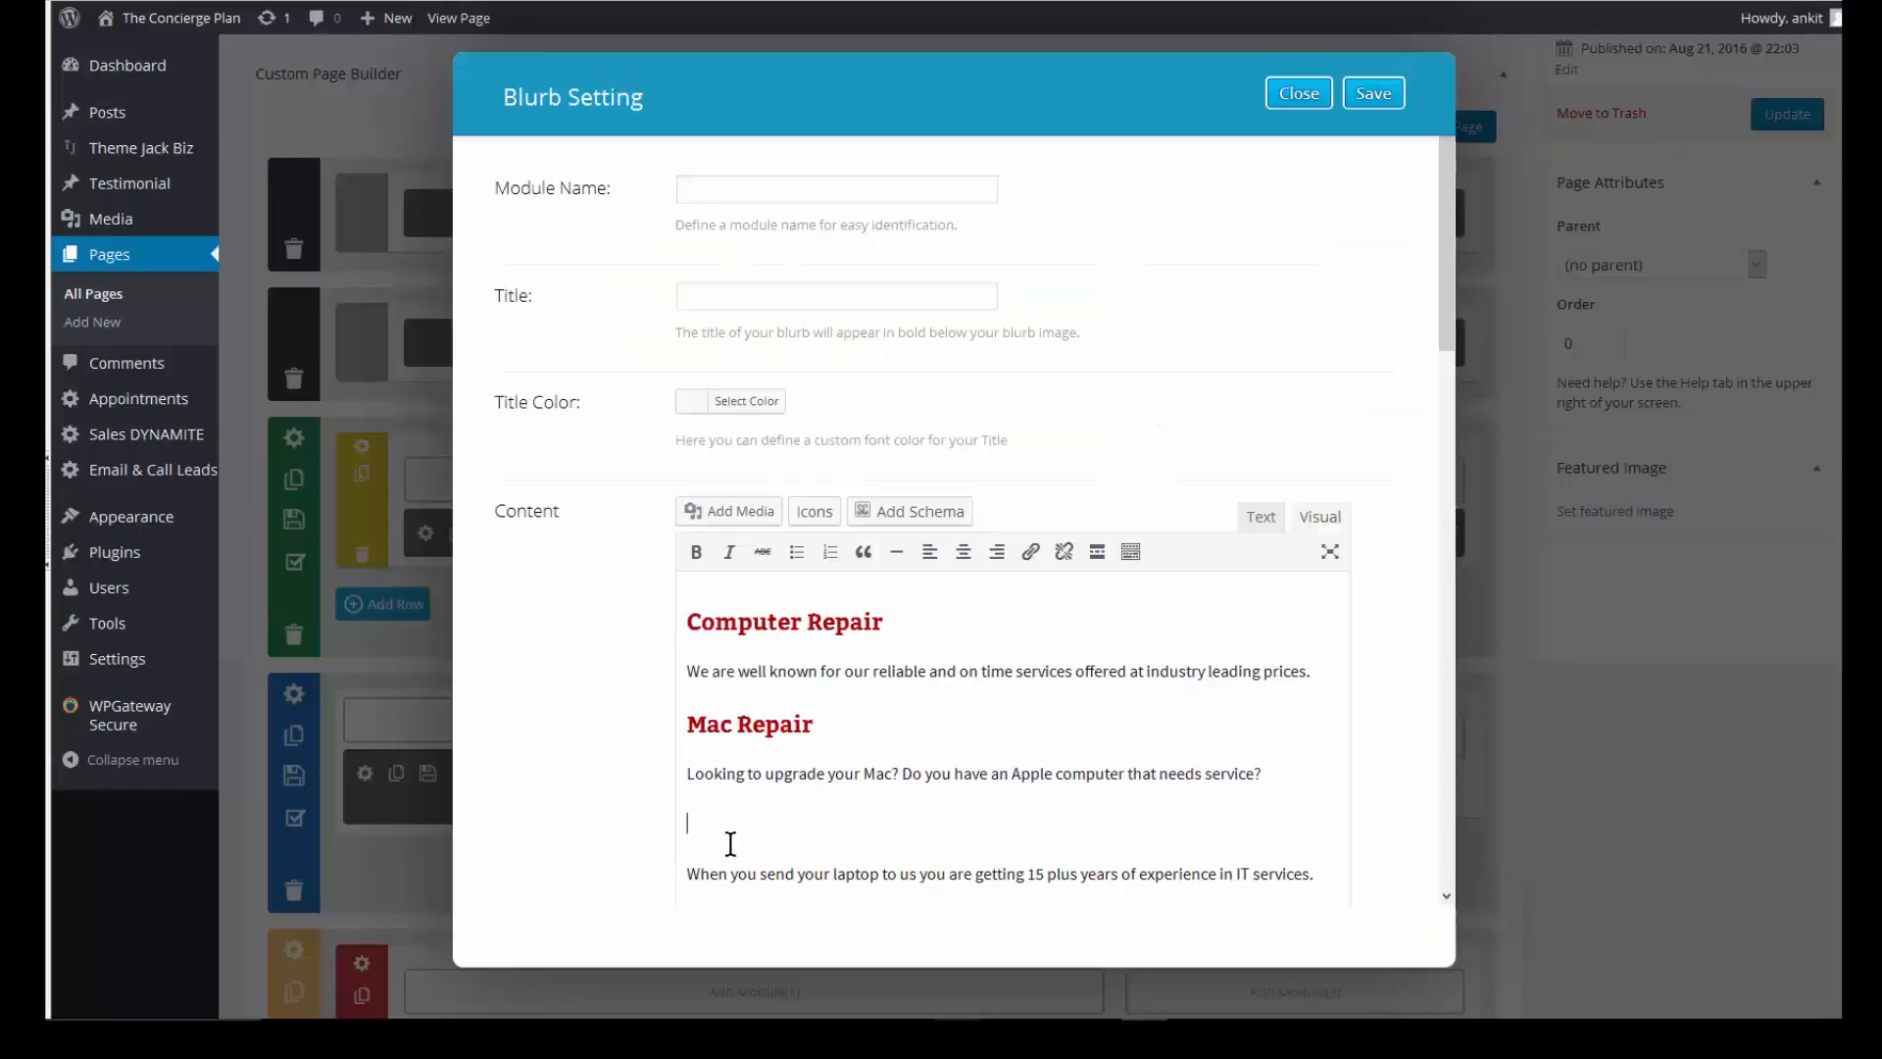
{"action": "type", "text": "Laptop Repair"}
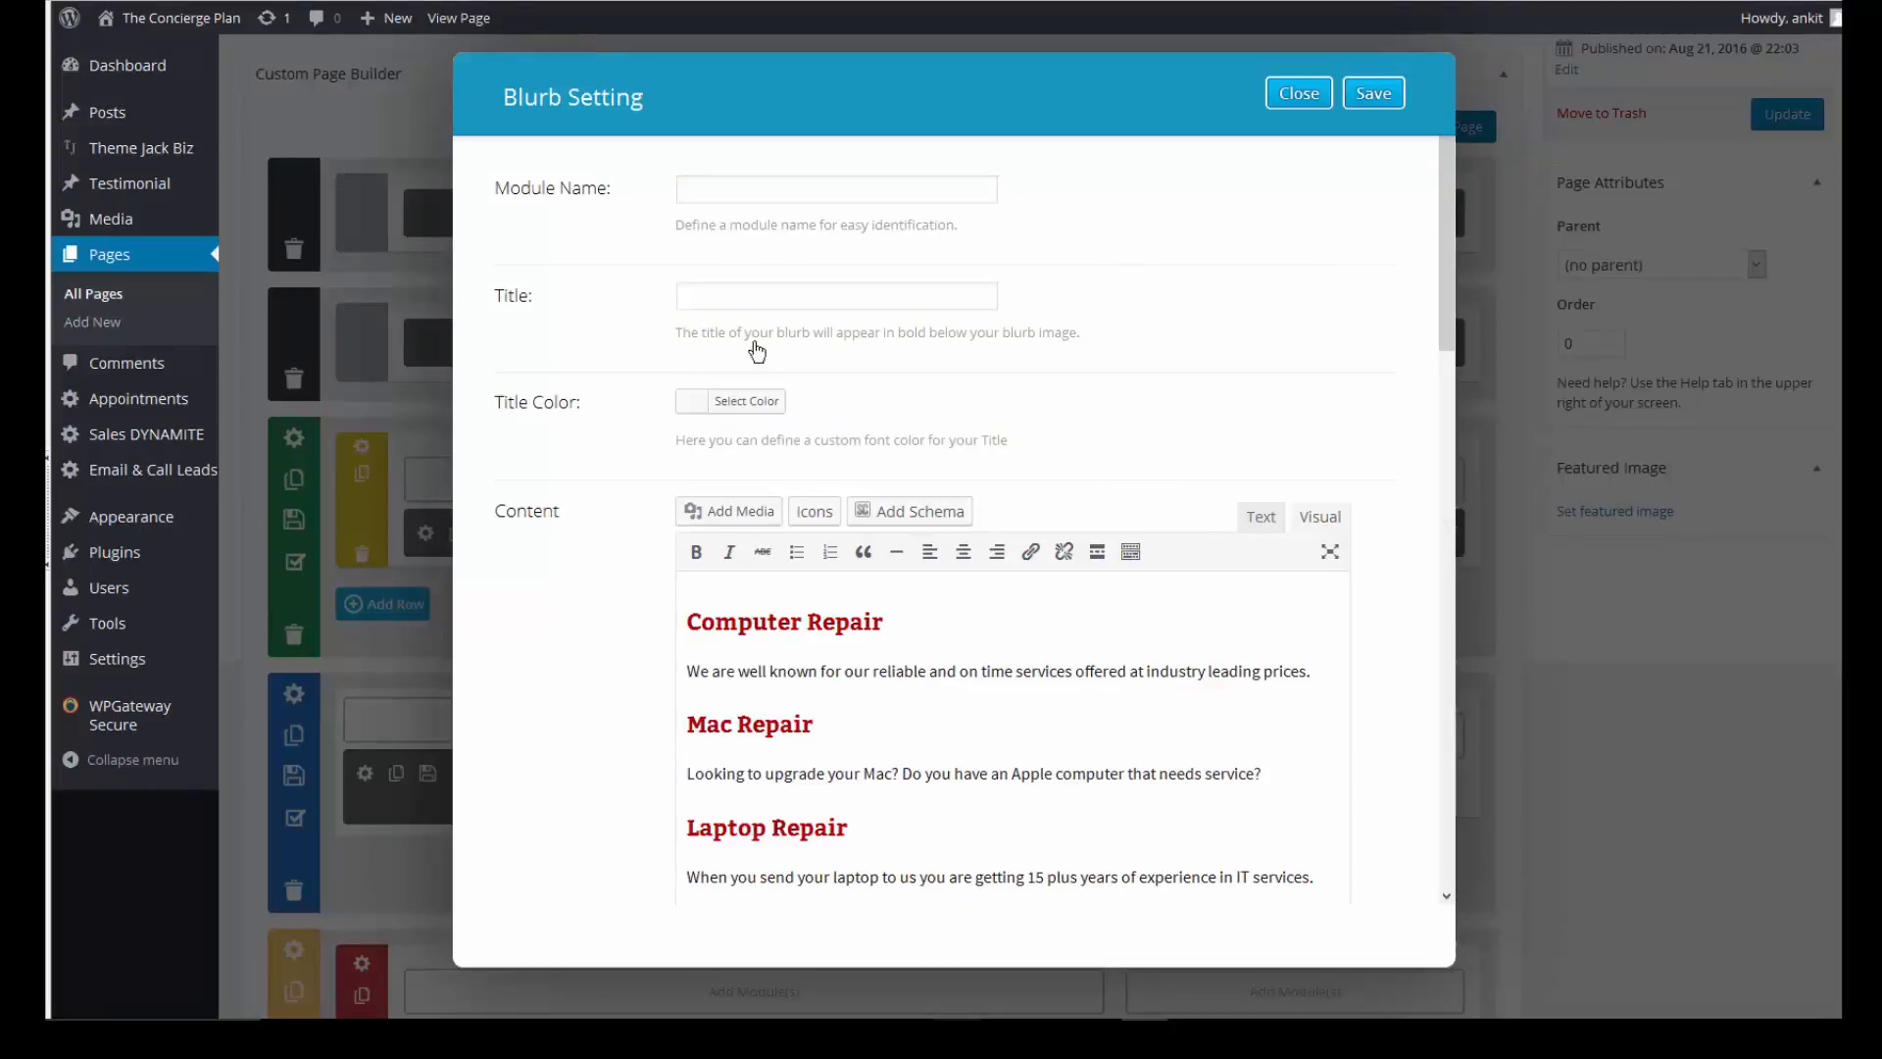
{"action": "scroll", "coordinate": [743, 402], "scroll_direction": "down", "scroll_amount": 3}
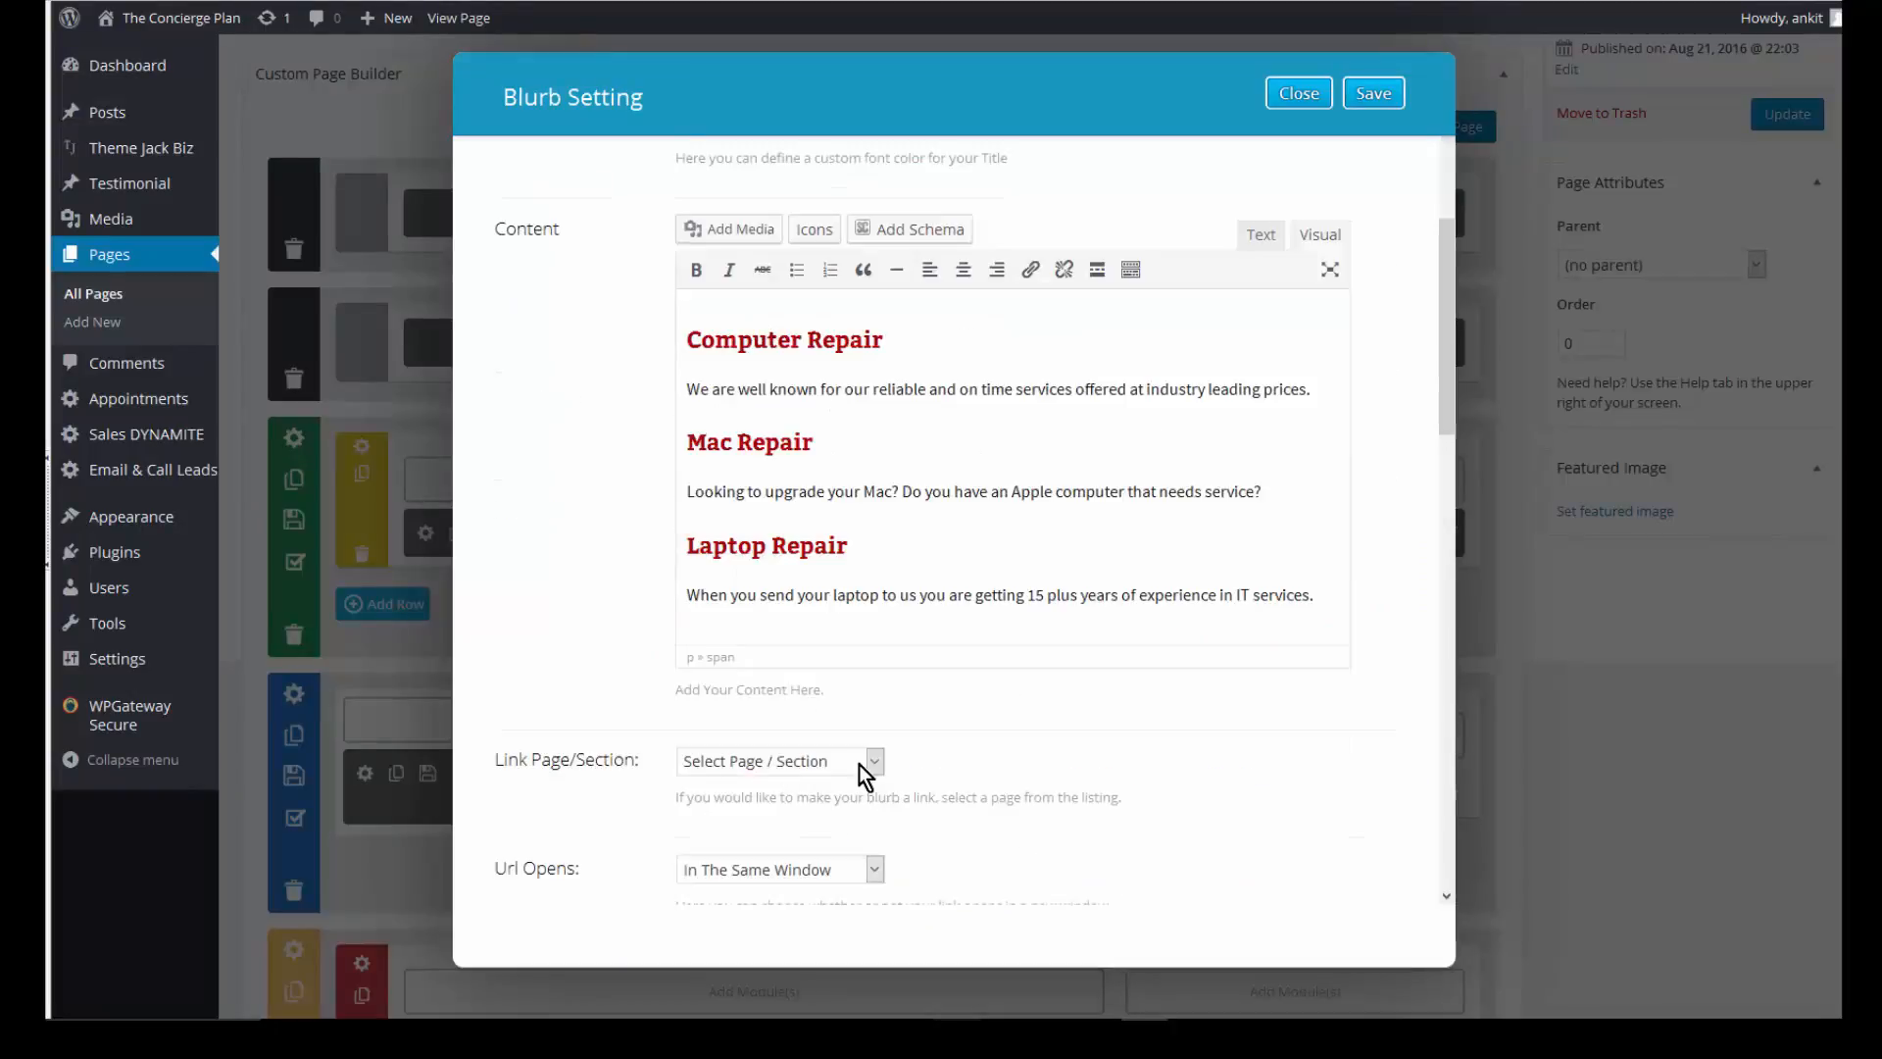
{"action": "scroll", "coordinate": [980, 705], "scroll_direction": "down", "scroll_amount": 5}
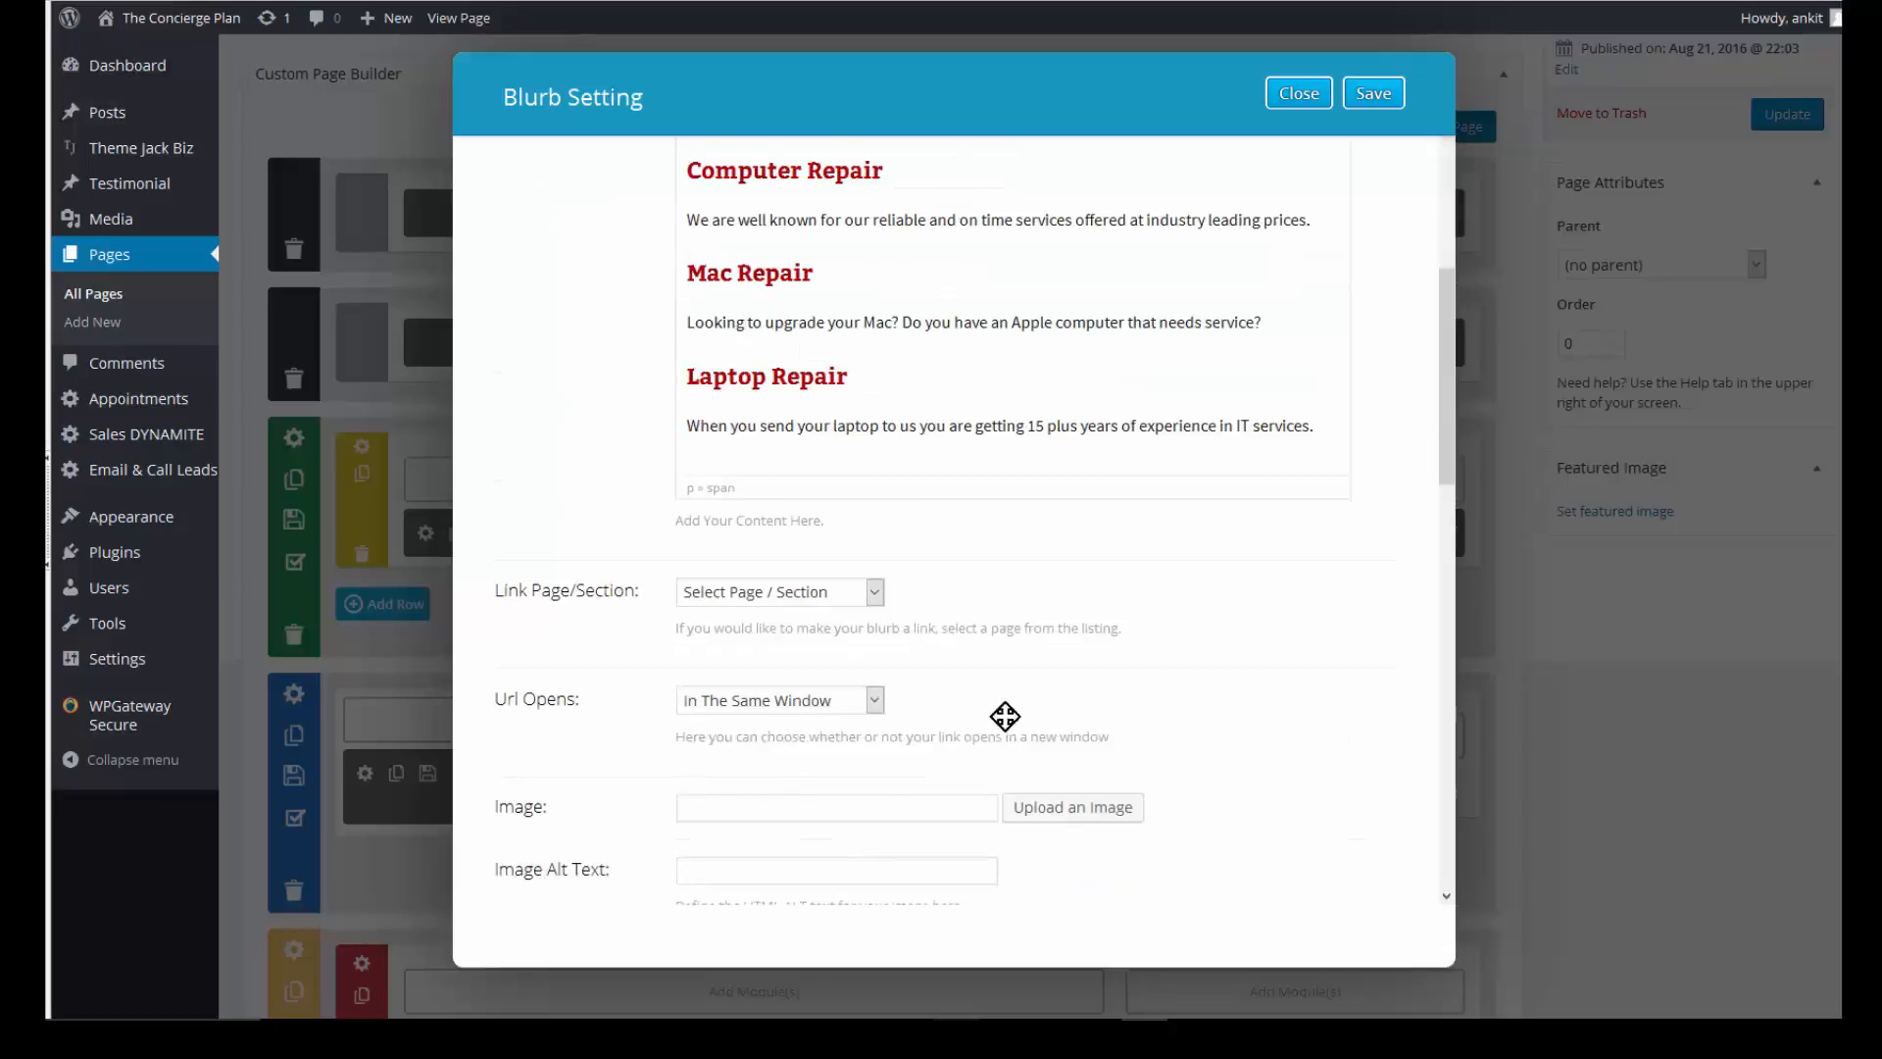
{"action": "scroll", "coordinate": [1084, 796], "scroll_direction": "down", "scroll_amount": 2}
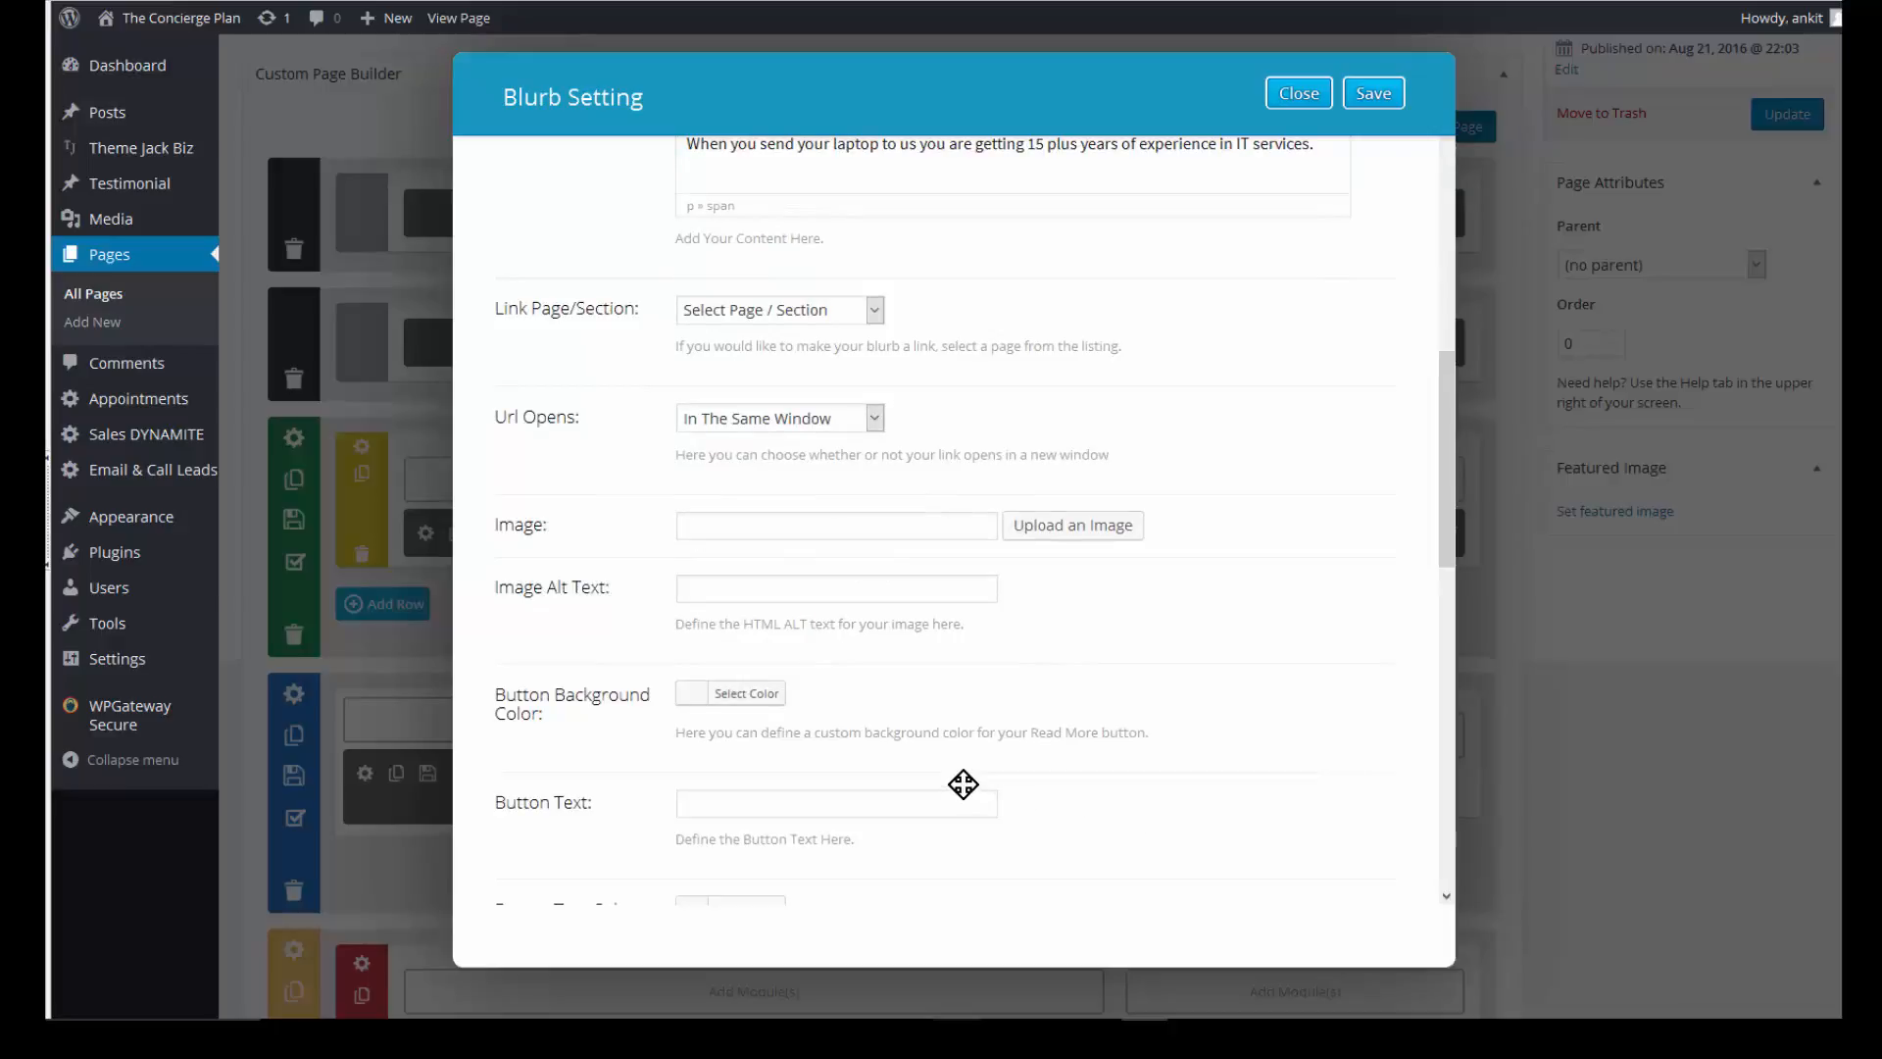
{"action": "scroll", "coordinate": [970, 792], "scroll_direction": "down", "scroll_amount": 3}
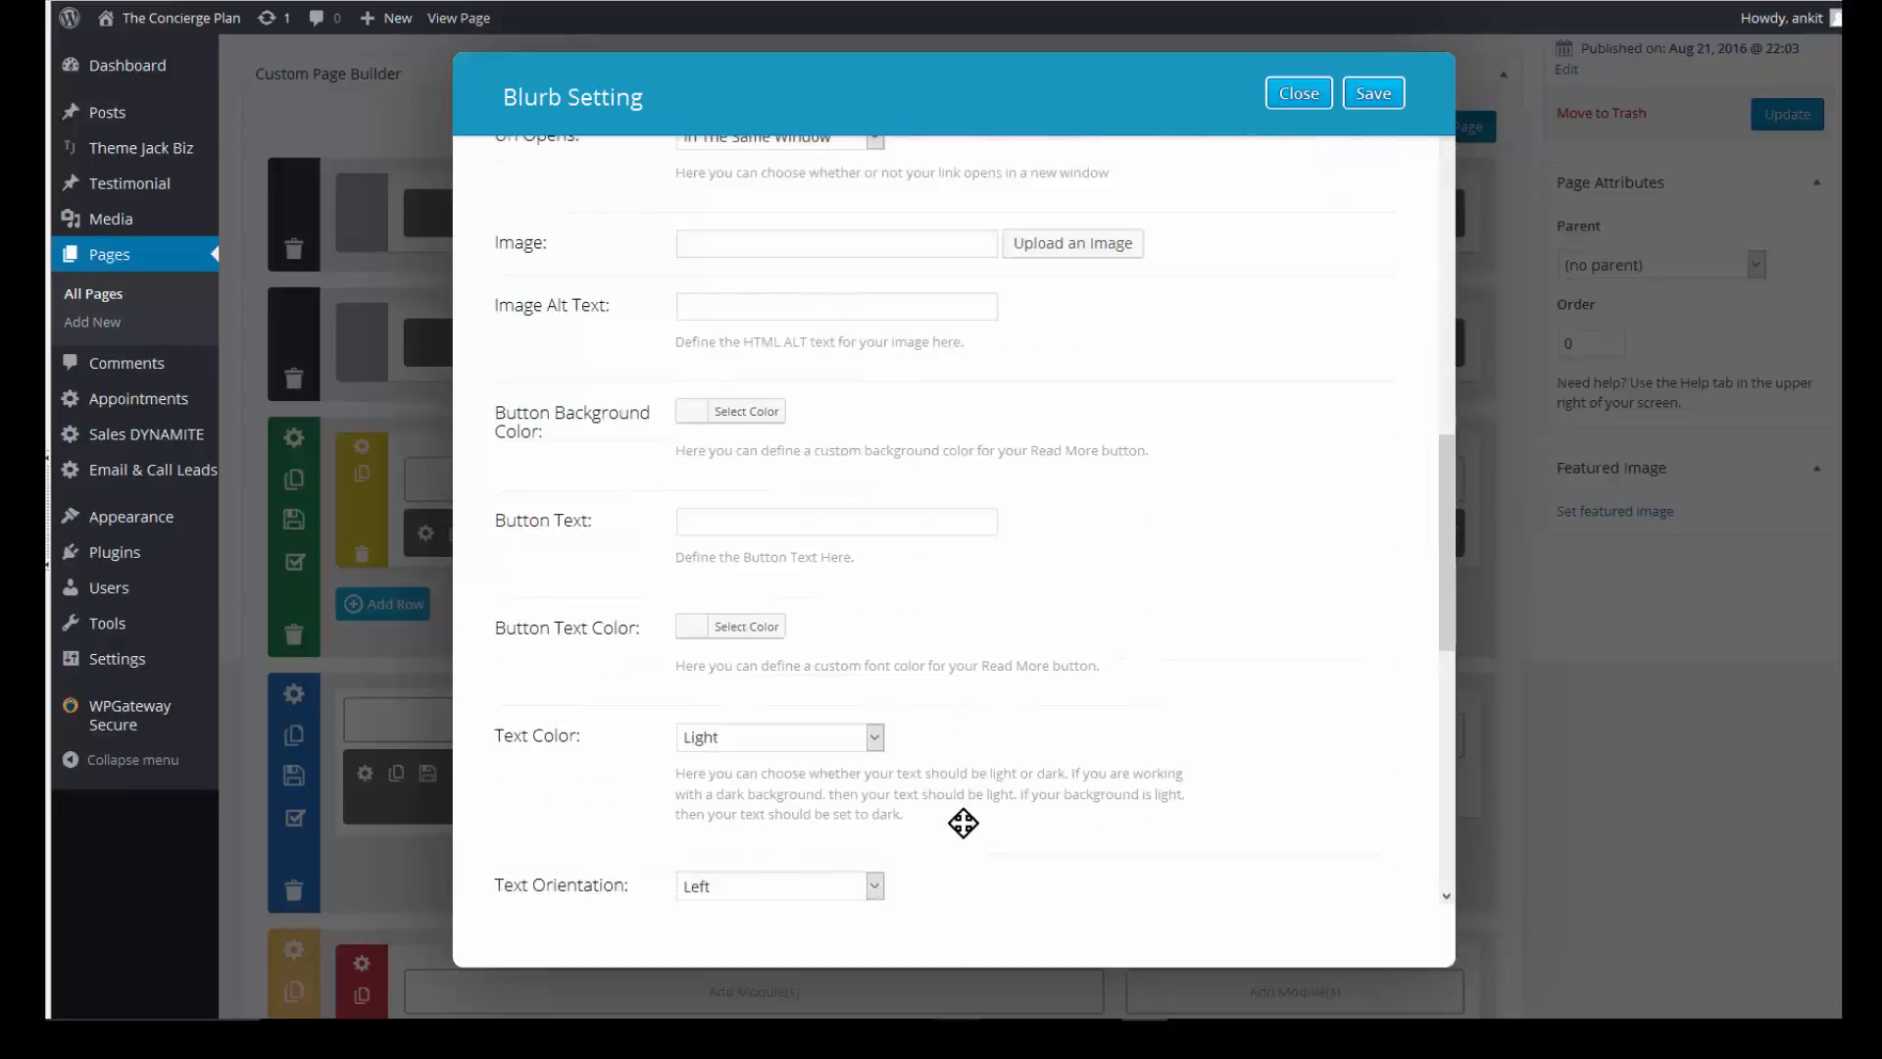
{"action": "scroll", "coordinate": [962, 829], "scroll_direction": "down", "scroll_amount": 4}
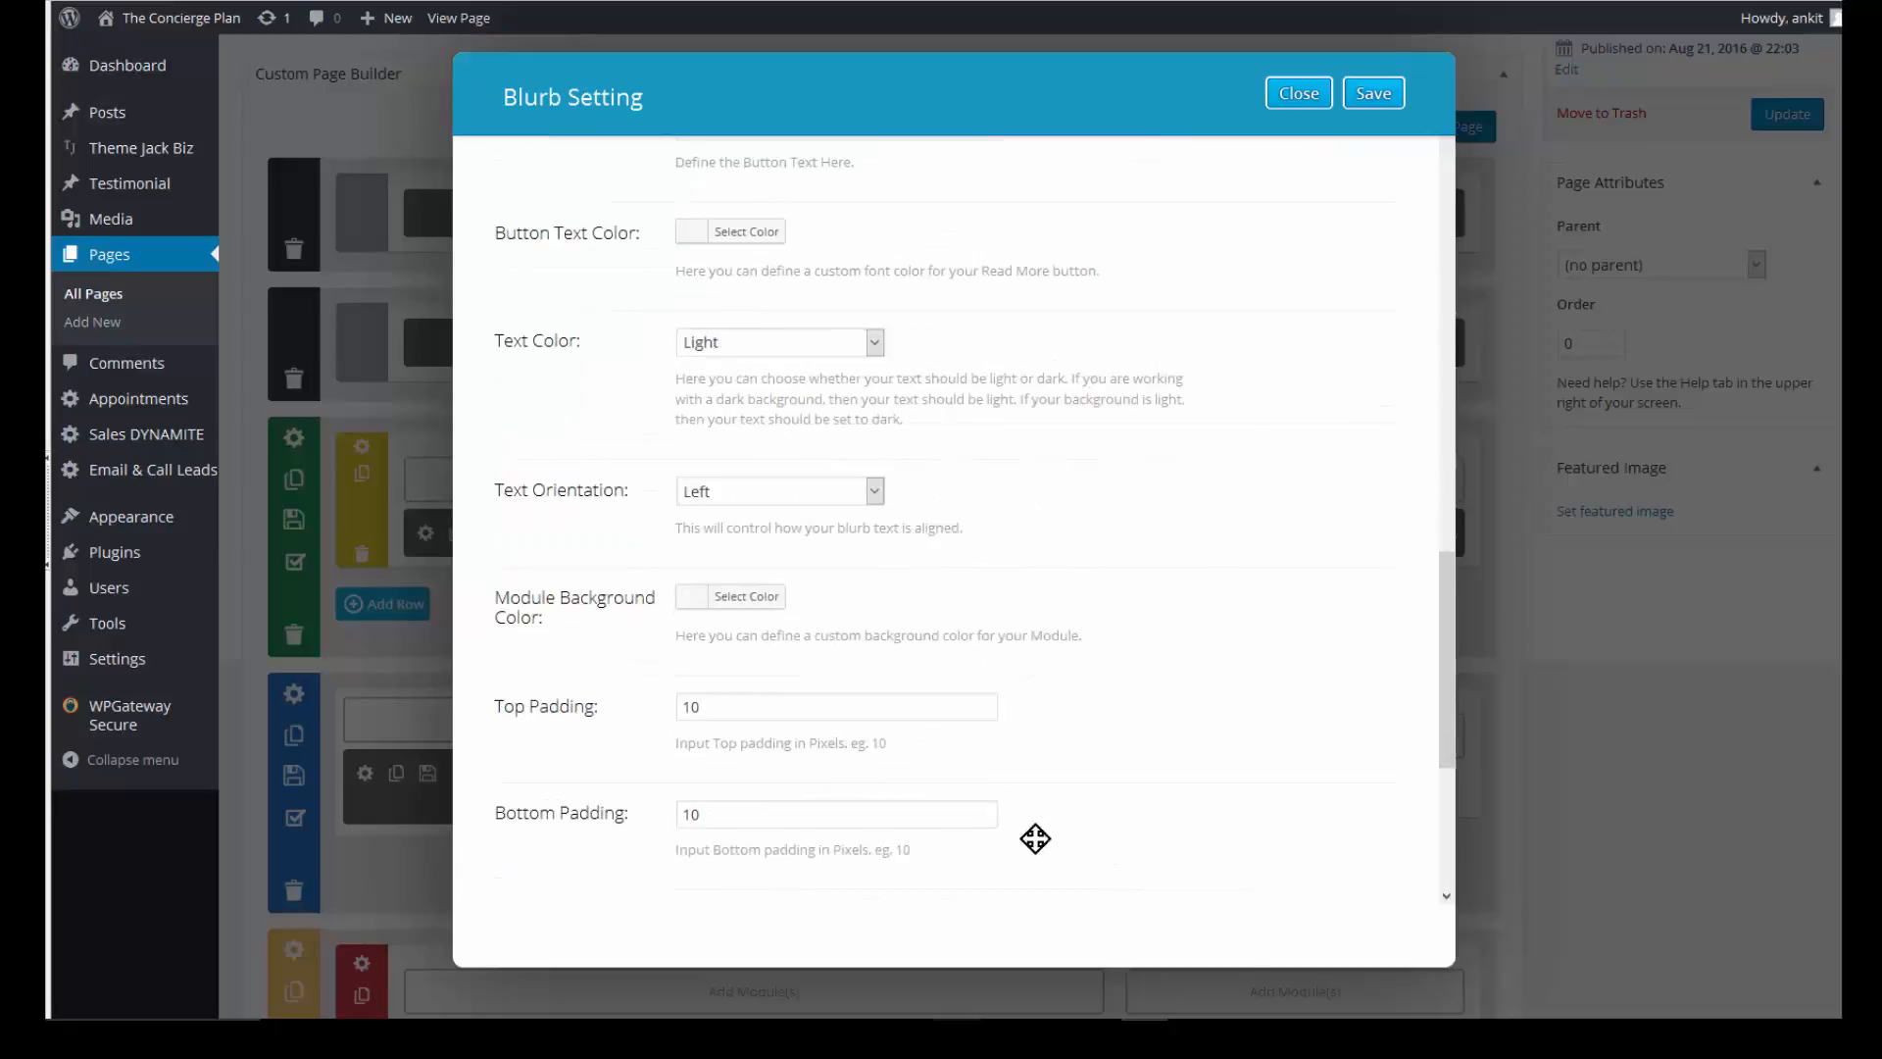
- Save the repair blurb and preview Home Test to confirm it shows under More Information
{"action": "left_click", "coordinate": [1379, 106]}
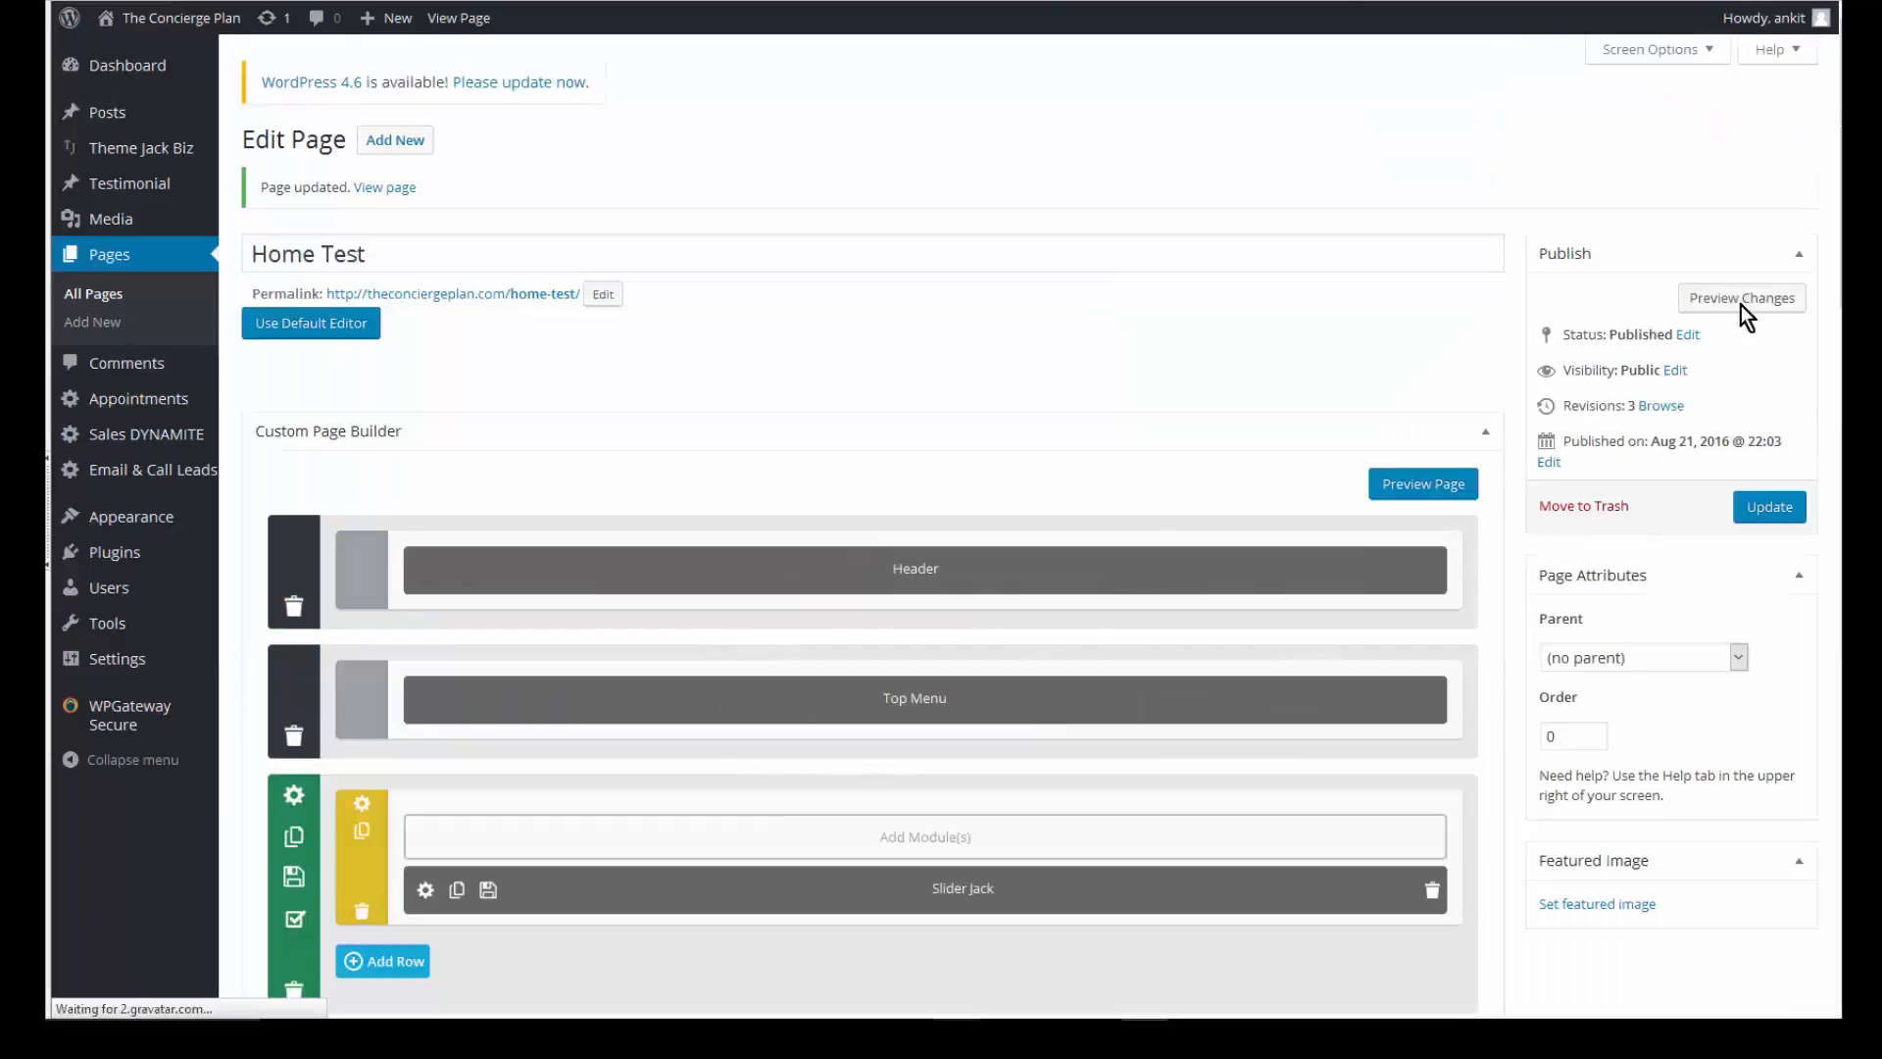
{"action": "left_click", "coordinate": [1740, 298]}
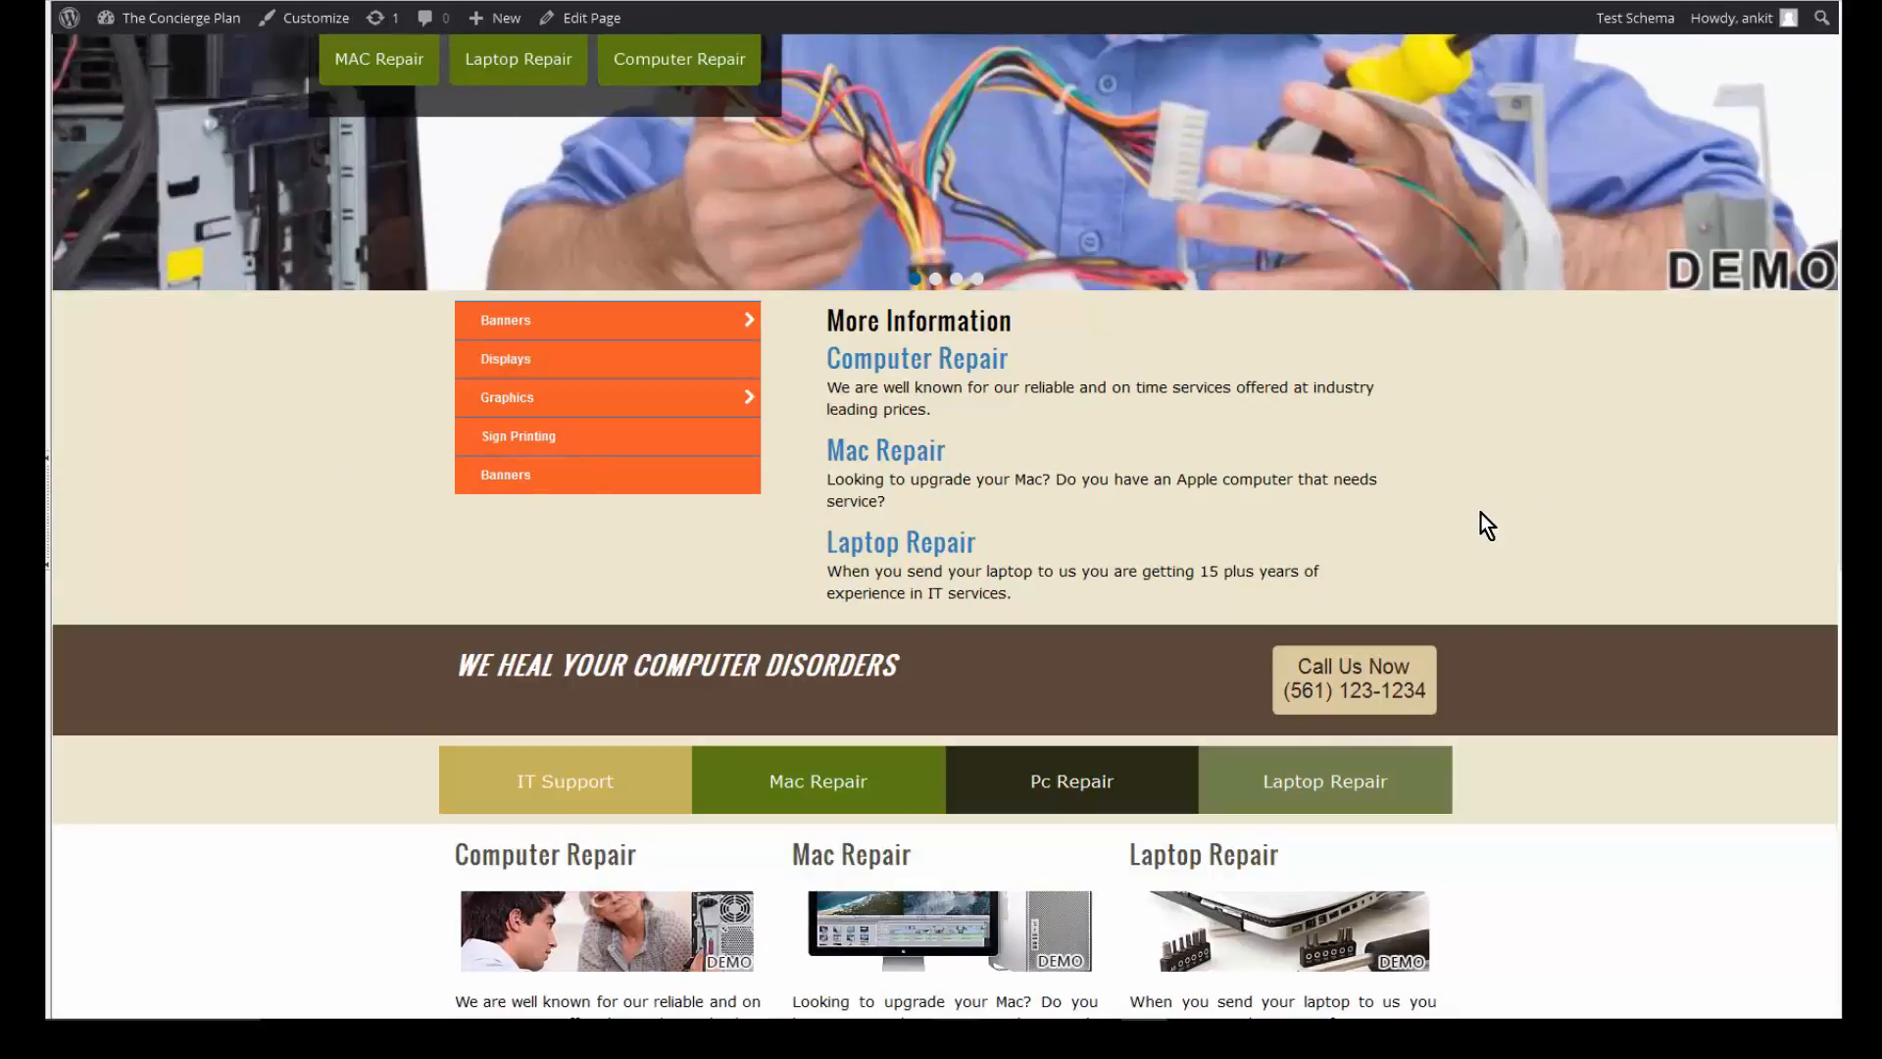
{"action": "scroll", "coordinate": [1480, 514], "scroll_direction": "up", "scroll_amount": 6}
{"action": "key", "text": "ctrl+w"}
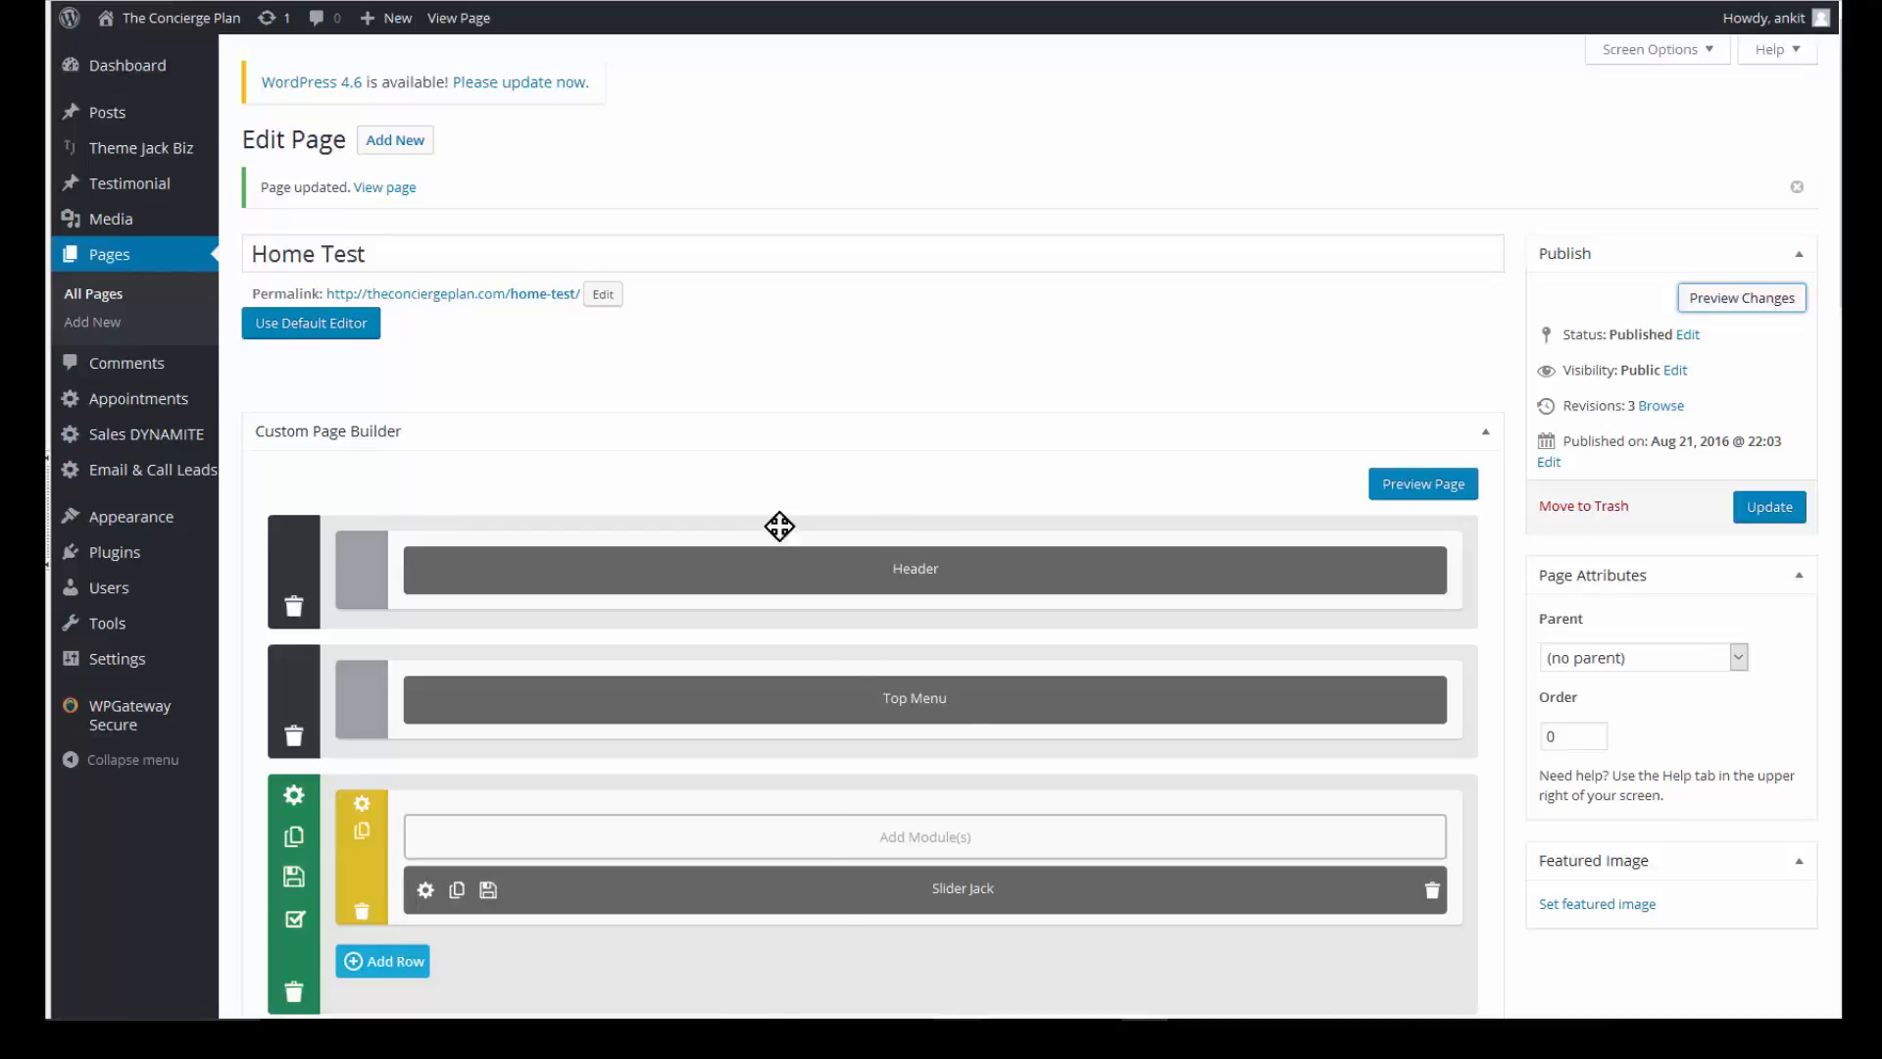
- Add a Text module under Sidebar in the narrow column, prefilled with the business contact details
{"action": "scroll", "coordinate": [1016, 708], "scroll_direction": "down", "scroll_amount": 4}
{"action": "scroll", "coordinate": [1019, 711], "scroll_direction": "down", "scroll_amount": 3}
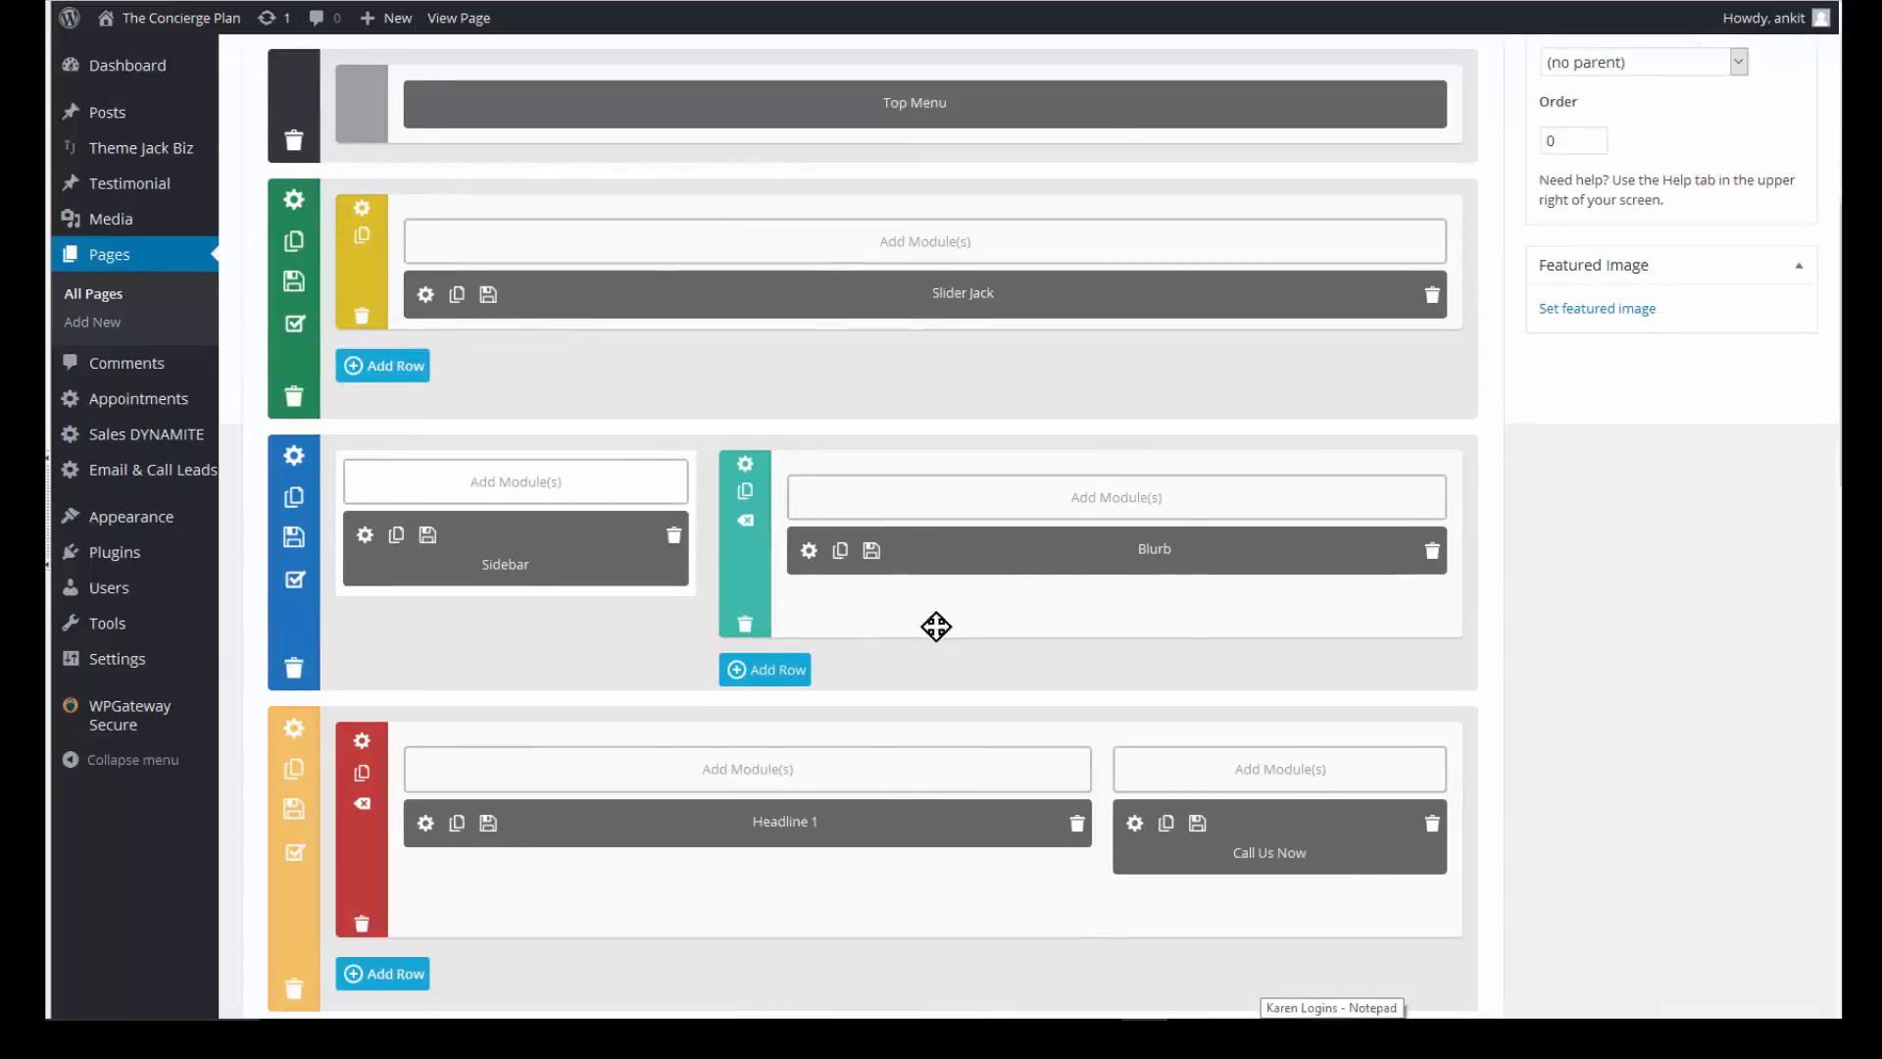
{"action": "scroll", "coordinate": [731, 574], "scroll_direction": "up", "scroll_amount": 3}
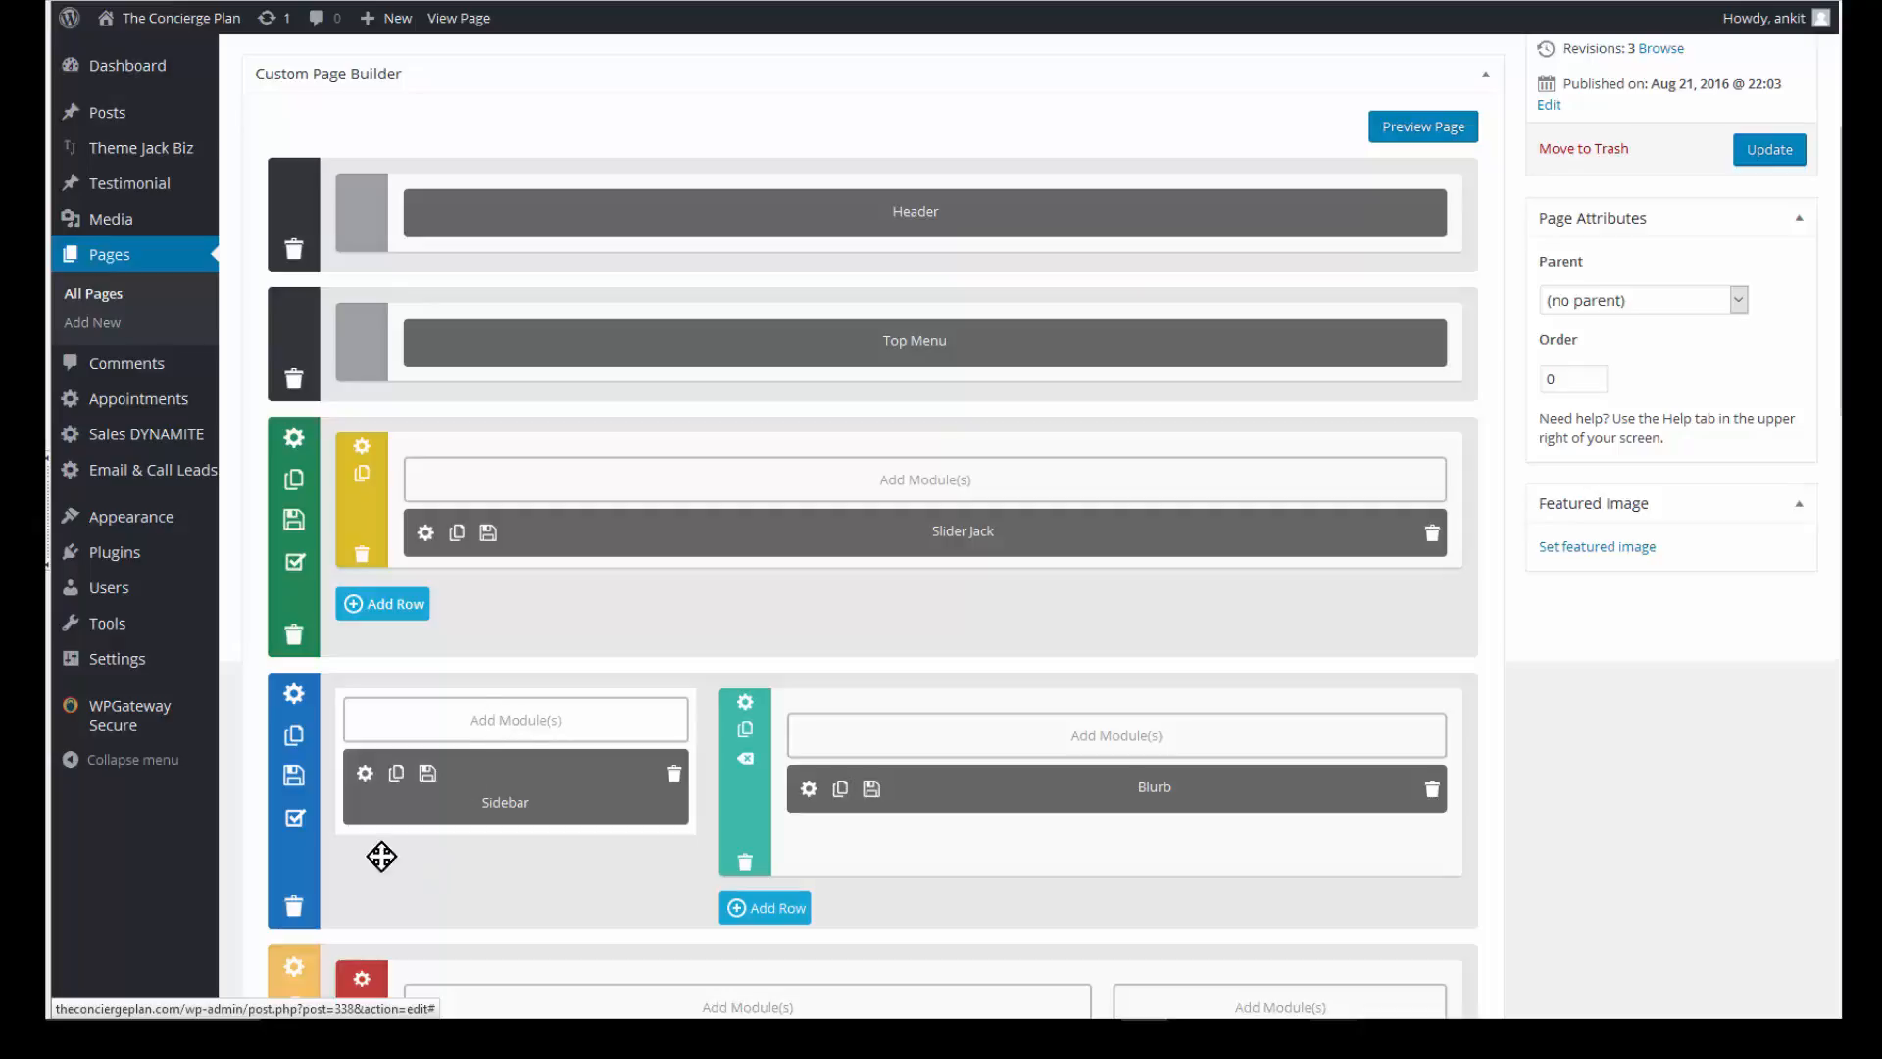
{"action": "left_click", "coordinate": [526, 721]}
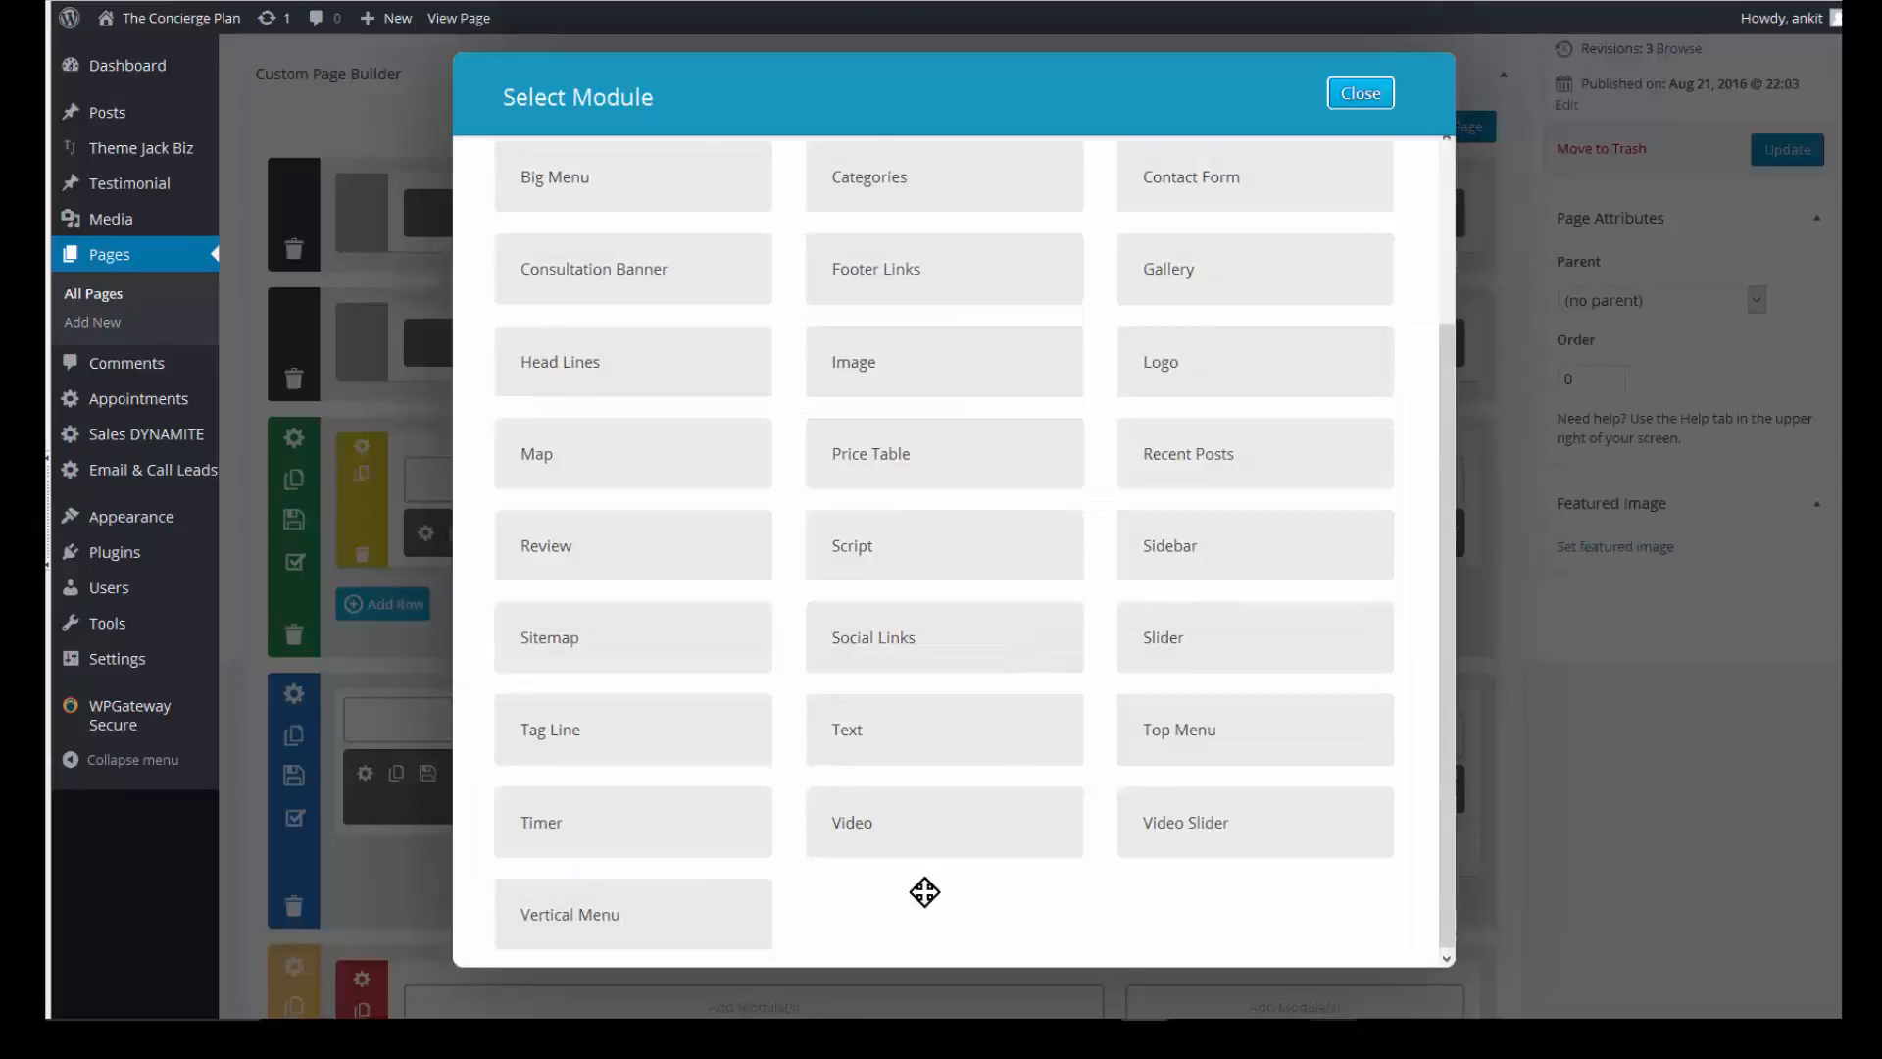
{"action": "left_click", "coordinate": [915, 742]}
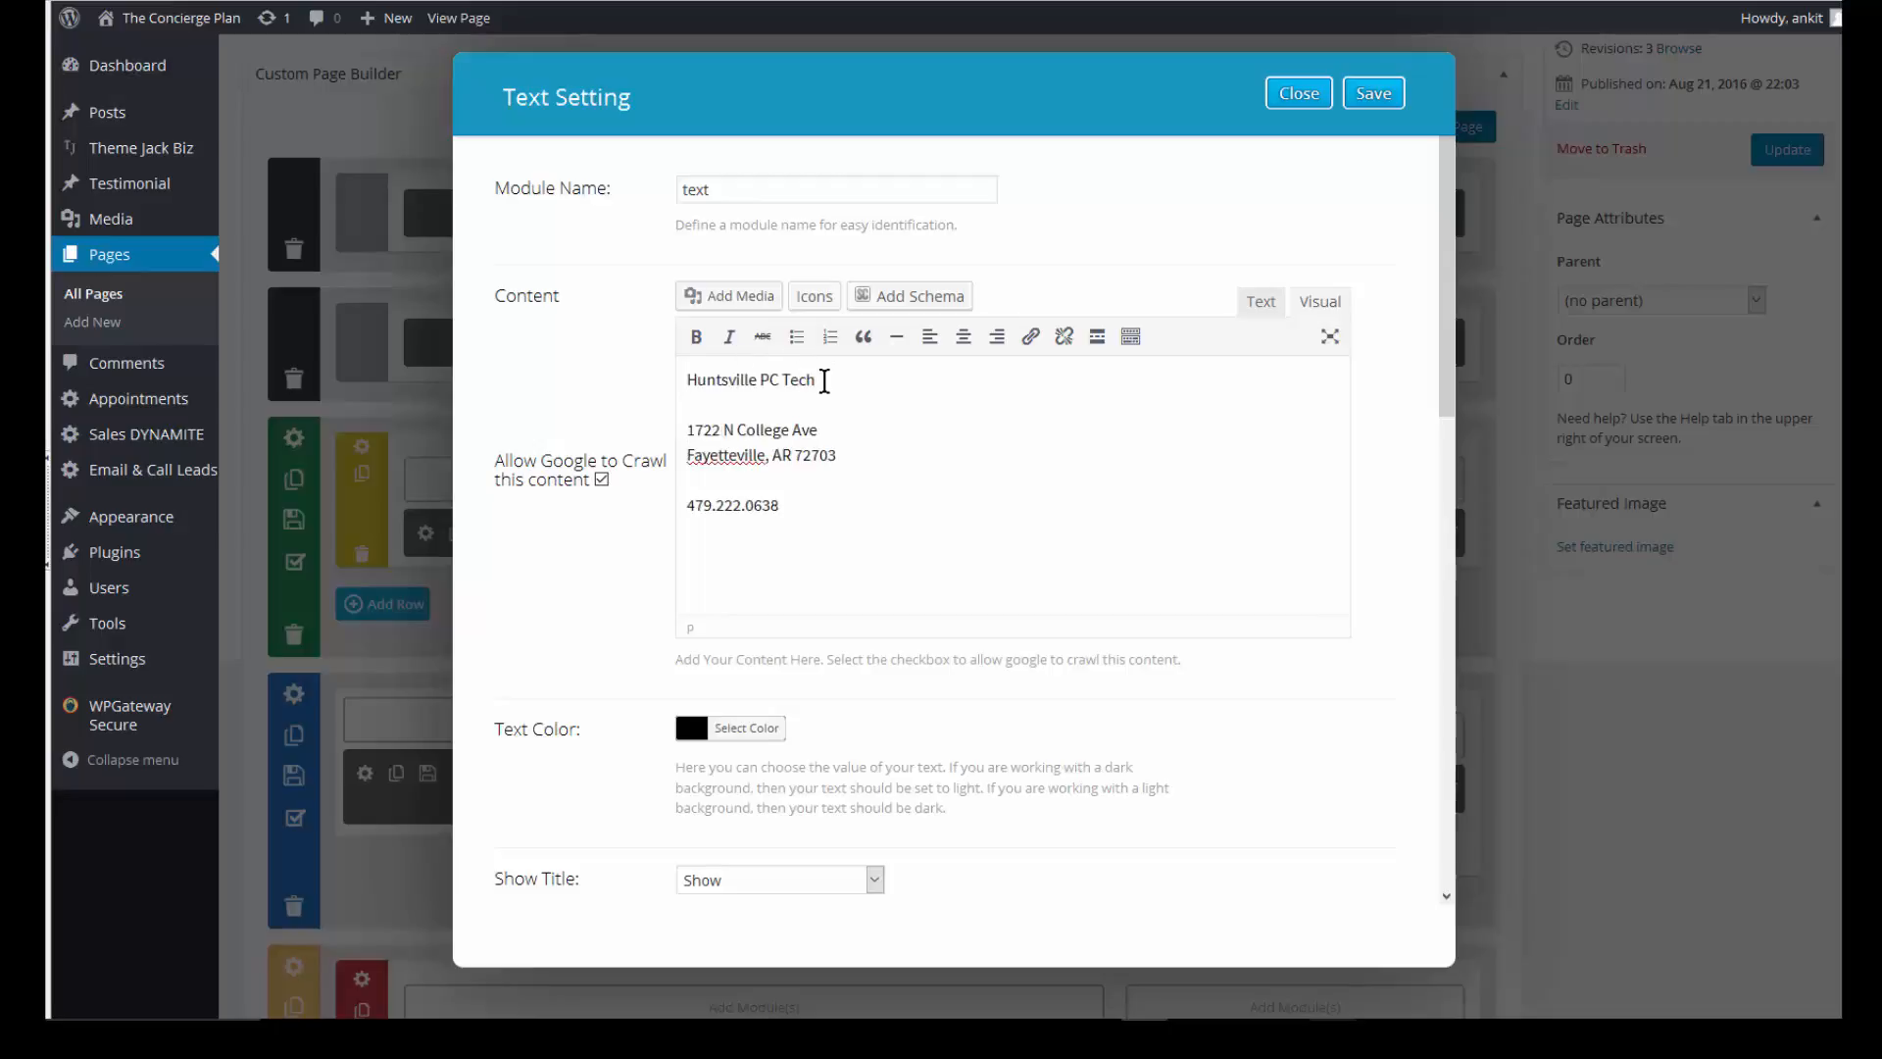
- Put the street address on the line directly below the business name and add ': 9-5 M-F' hours text
{"action": "key", "text": "Delete"}
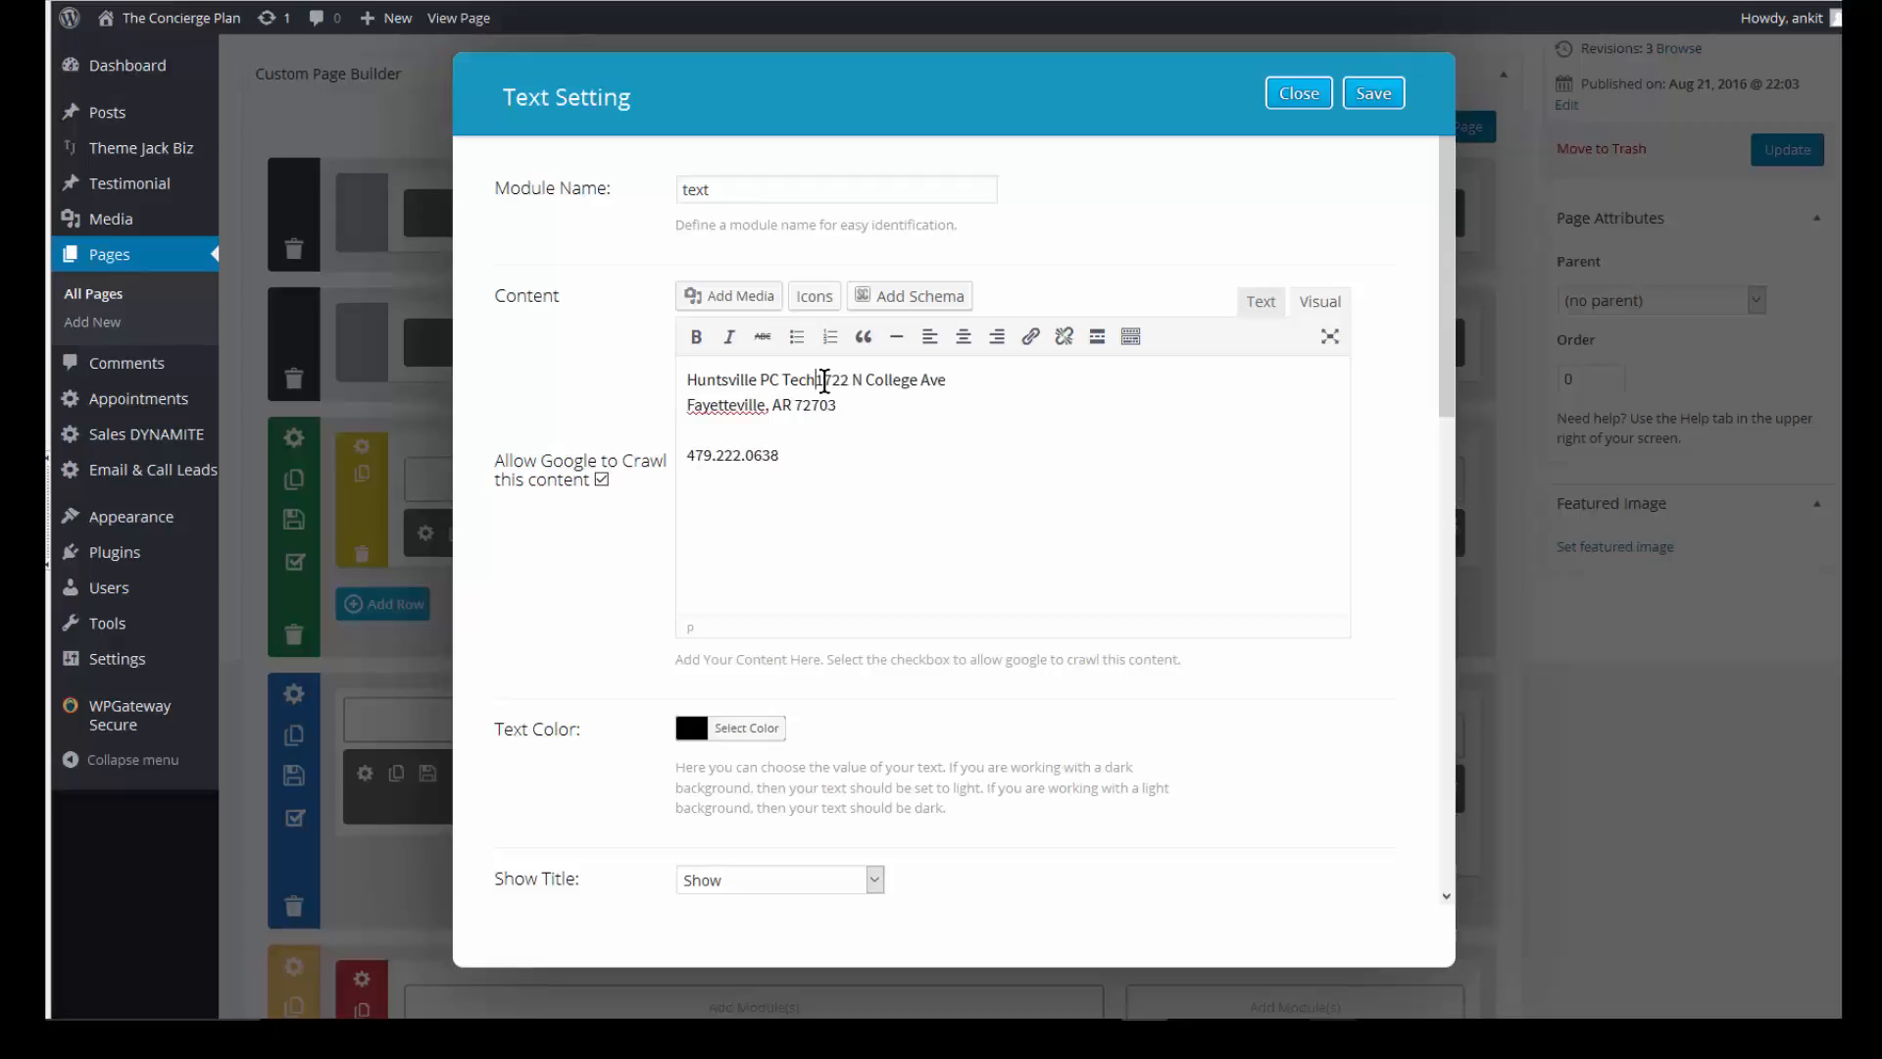
{"action": "key", "text": "Return"}
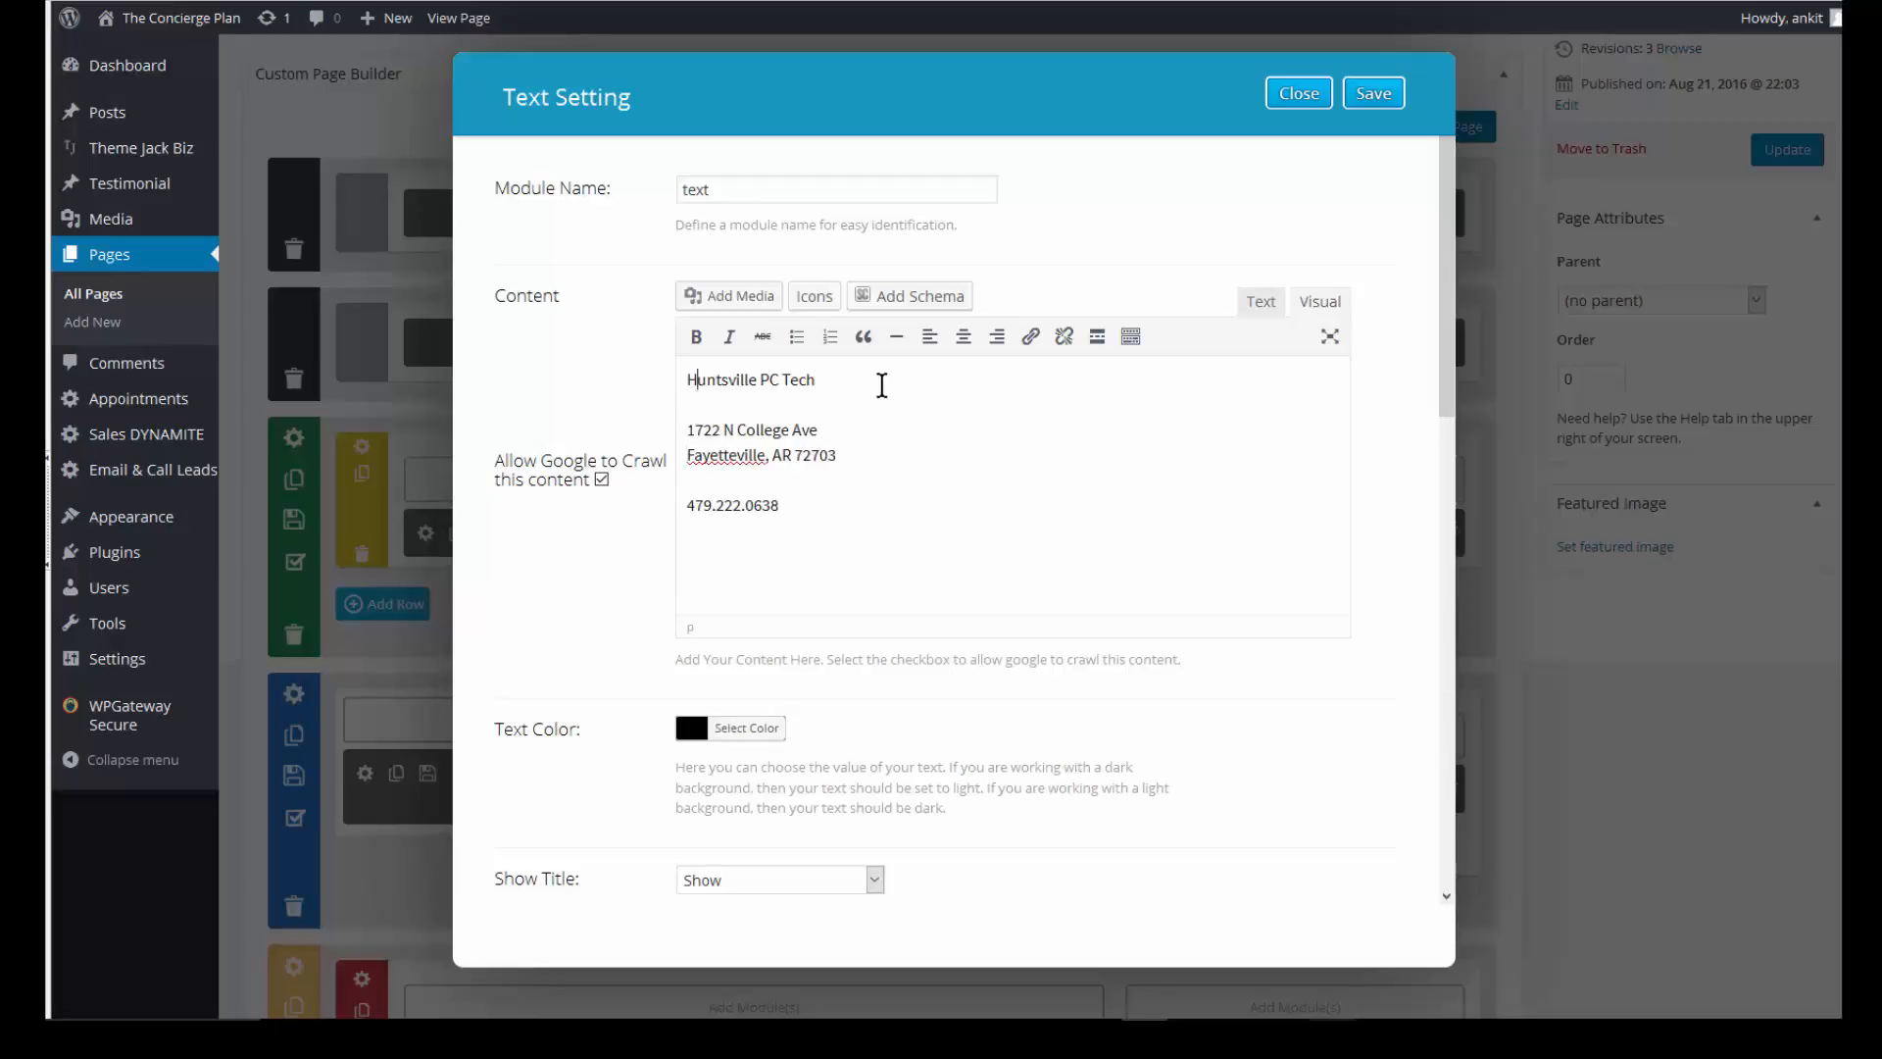
{"action": "key", "text": "Delete"}
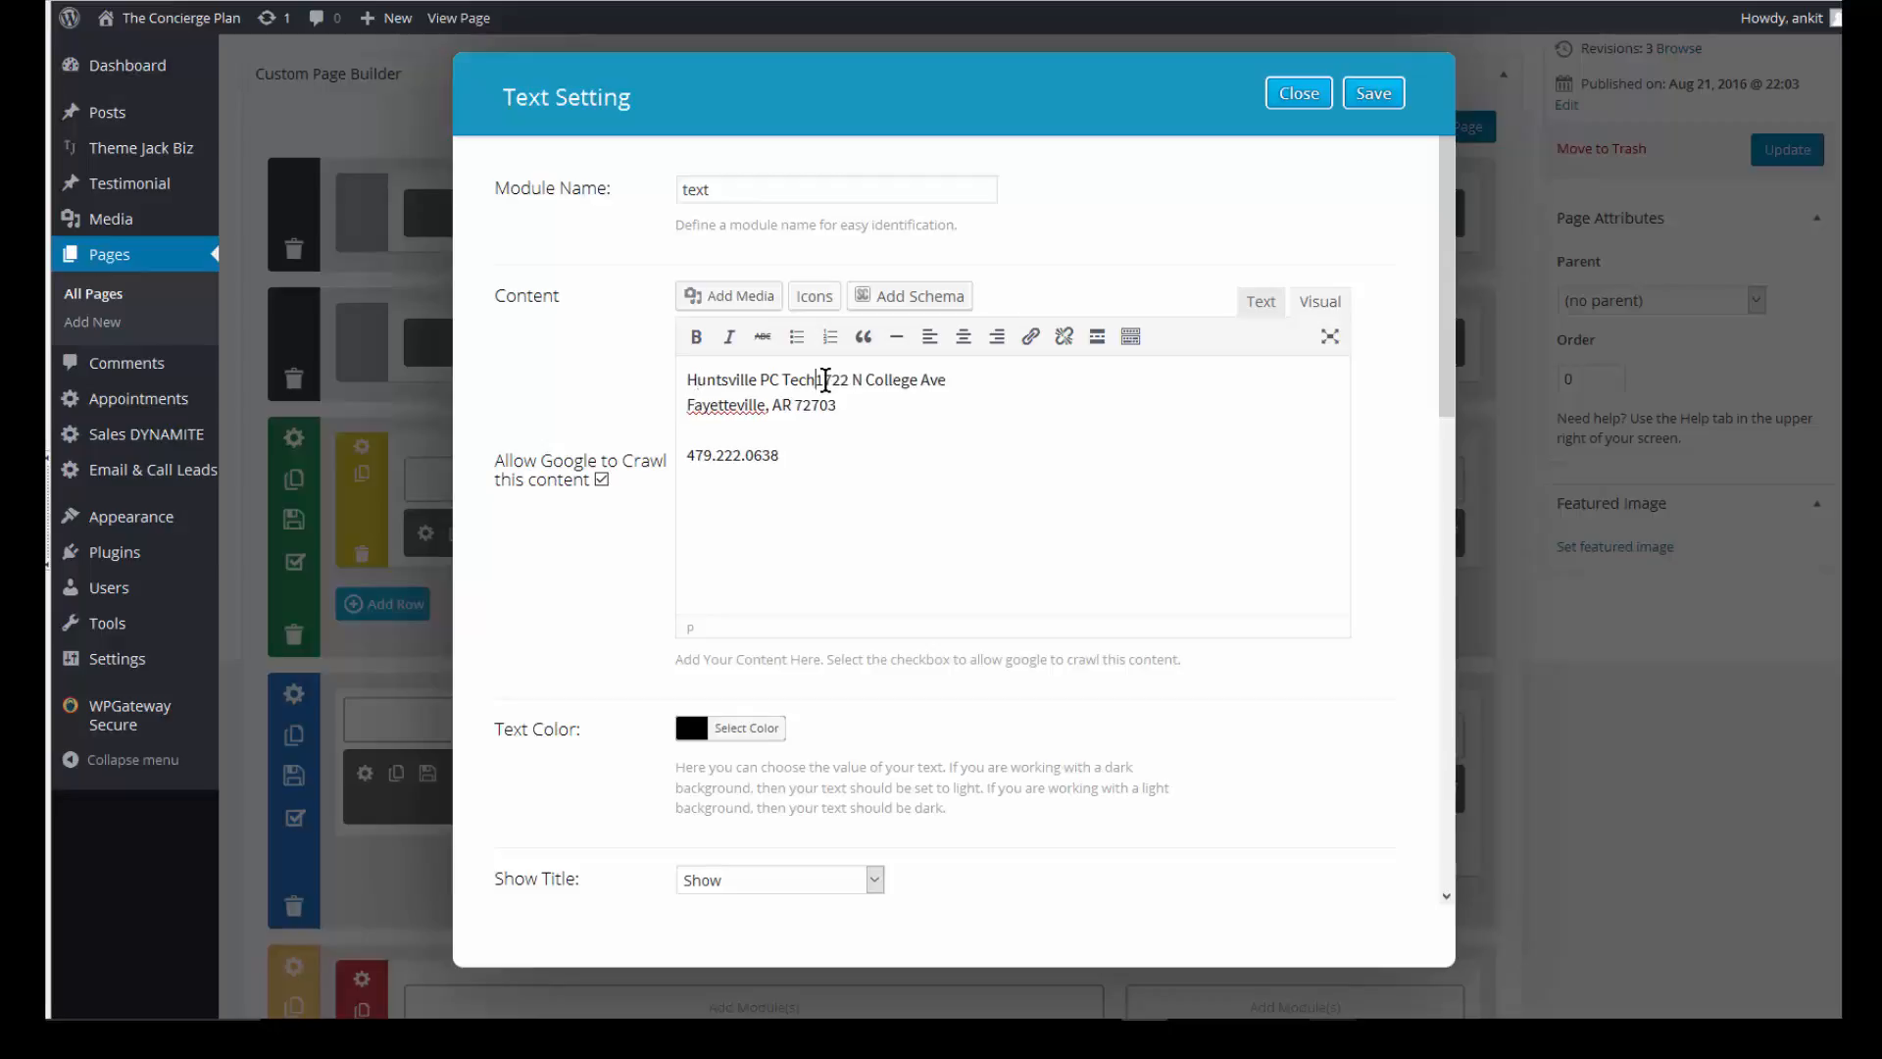
{"action": "key", "text": "shift+Return"}
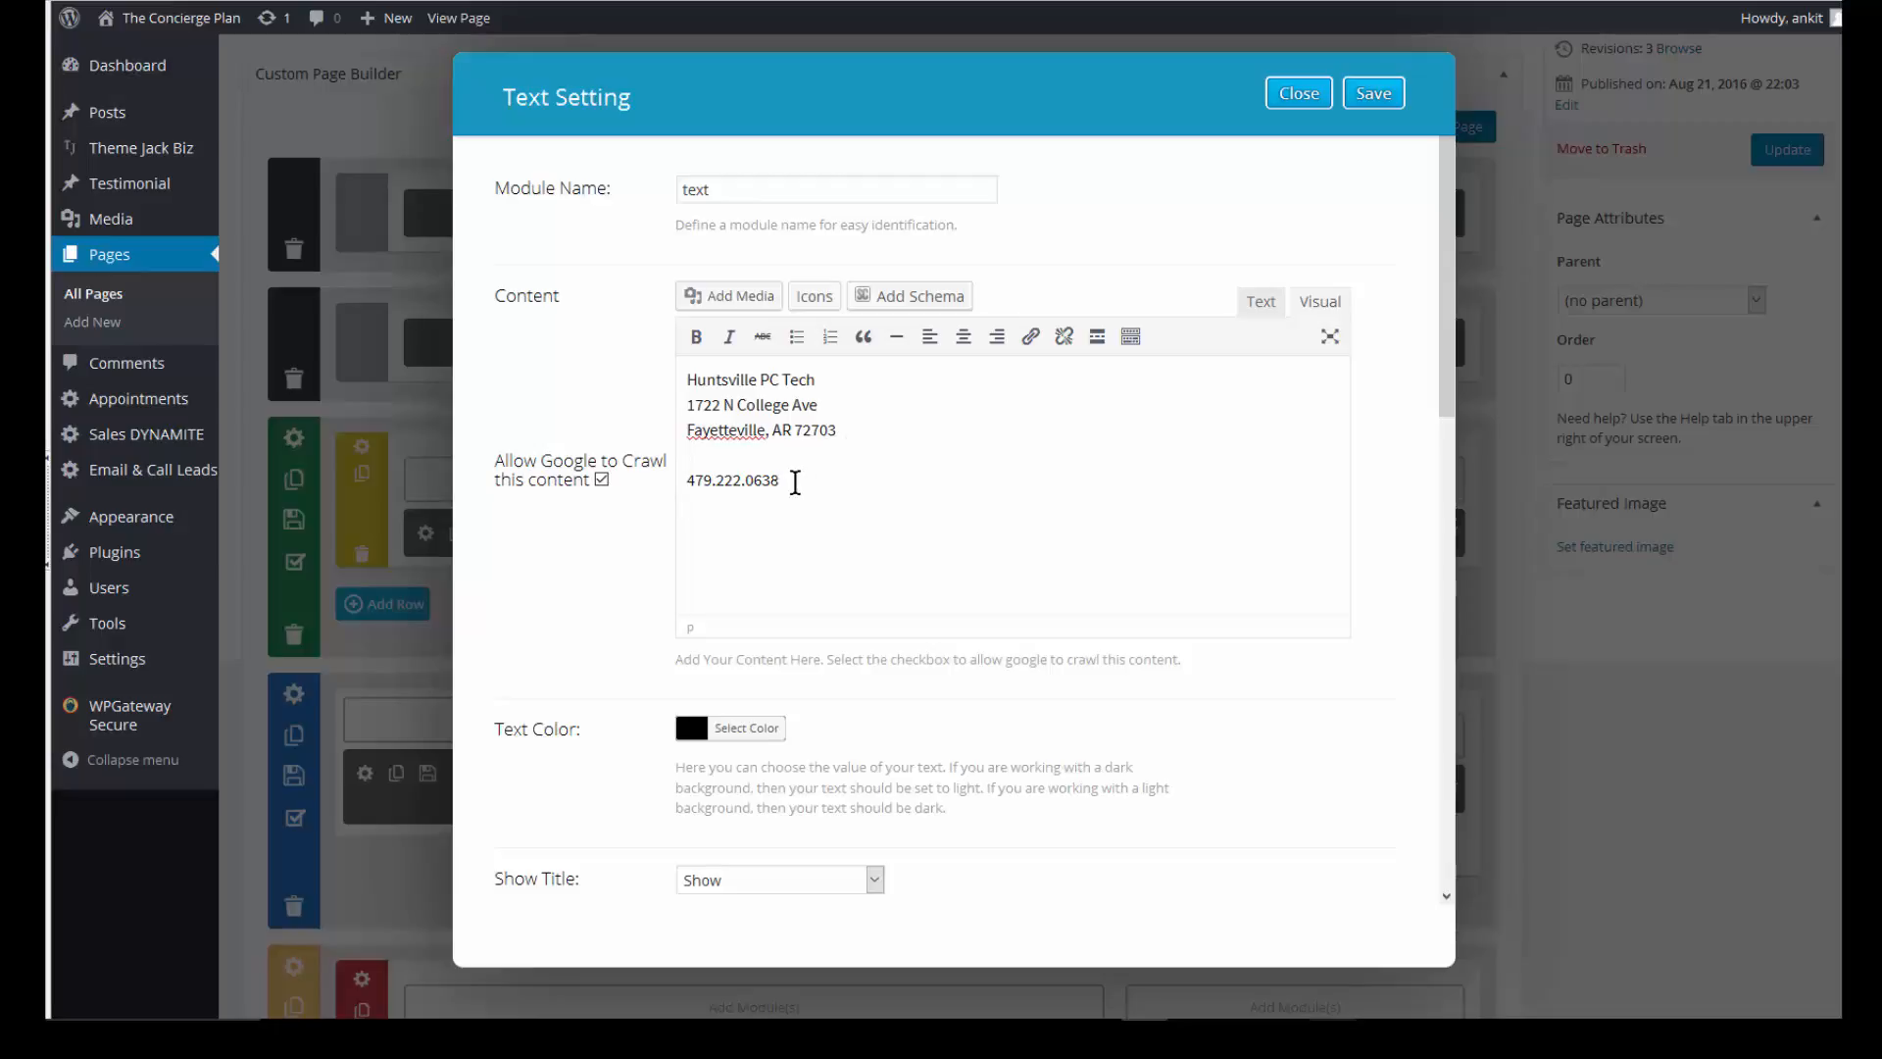
{"action": "type", "text": ": 9-5 M-F"}
- Give the text module a green background
{"action": "left_click", "coordinate": [751, 733]}
{"action": "scroll", "coordinate": [991, 600], "scroll_direction": "down", "scroll_amount": 2}
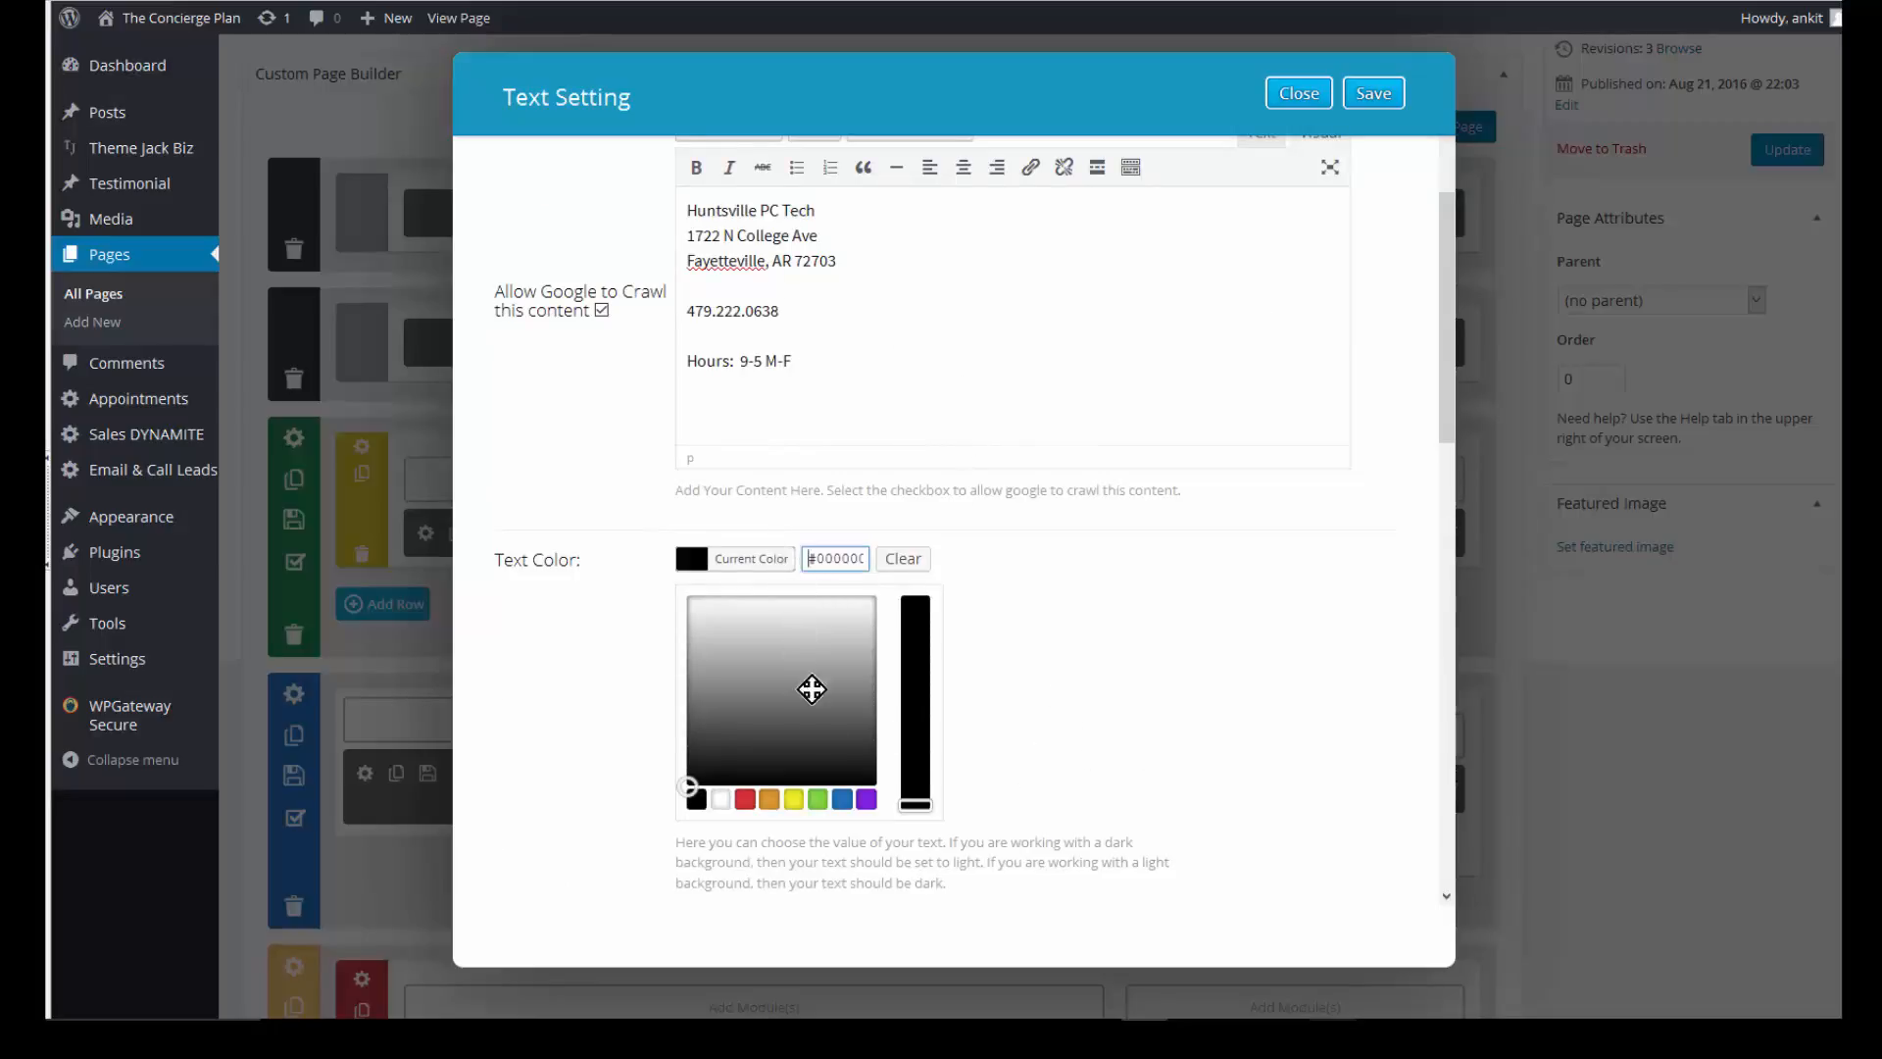
{"action": "scroll", "coordinate": [728, 751], "scroll_direction": "down", "scroll_amount": 1}
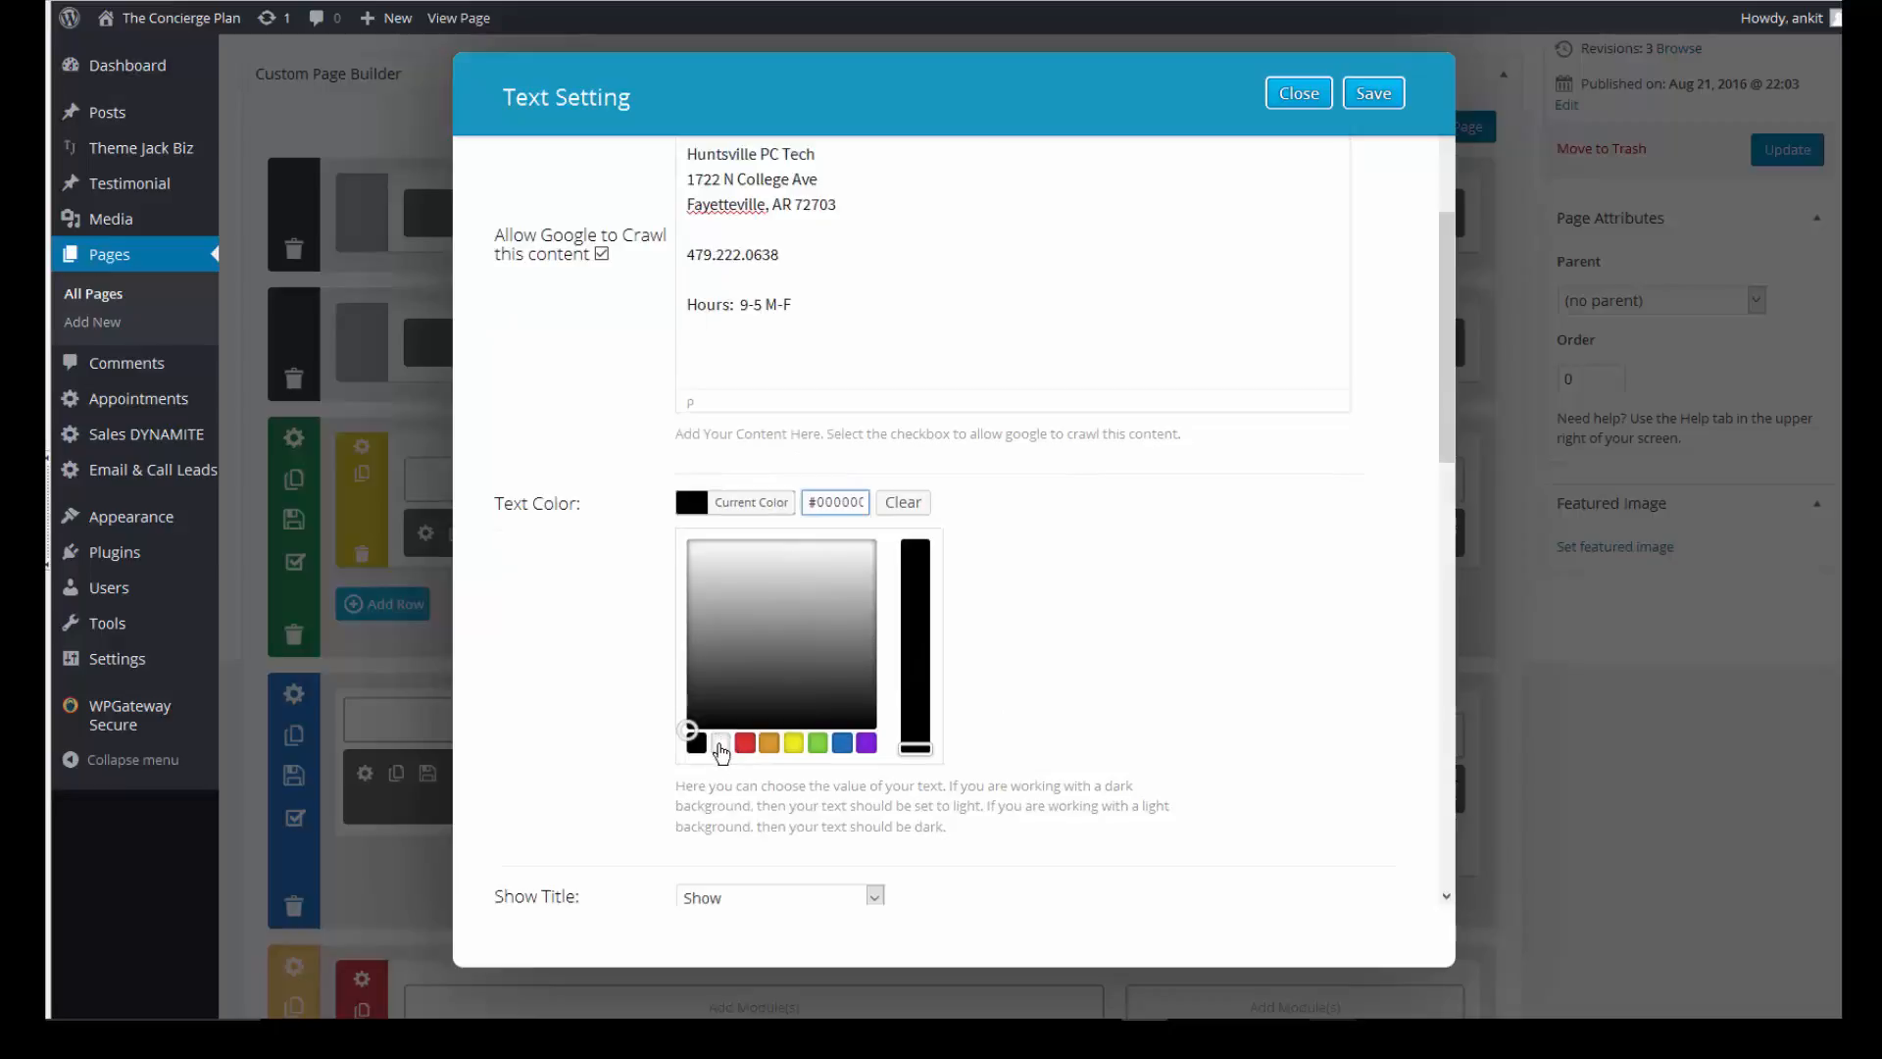
{"action": "scroll", "coordinate": [1002, 724], "scroll_direction": "down", "scroll_amount": 7}
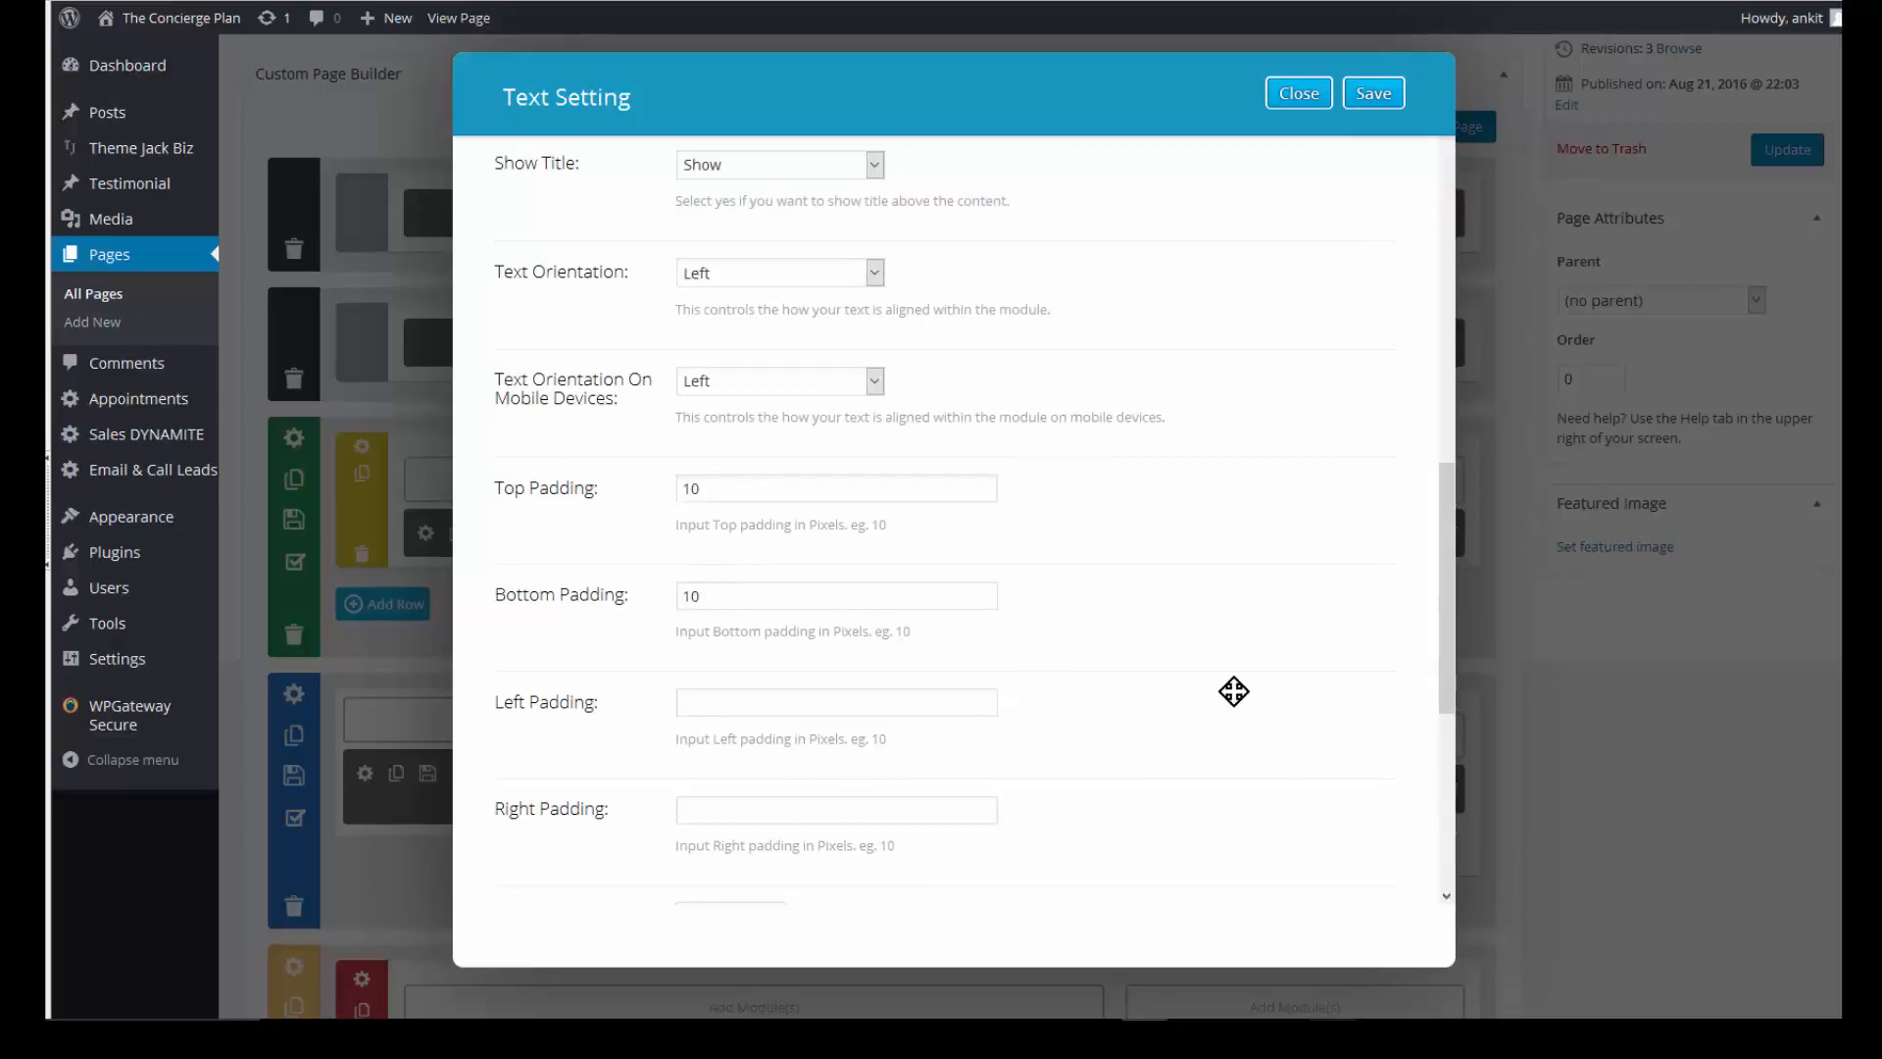
{"action": "scroll", "coordinate": [1169, 698], "scroll_direction": "down", "scroll_amount": 3}
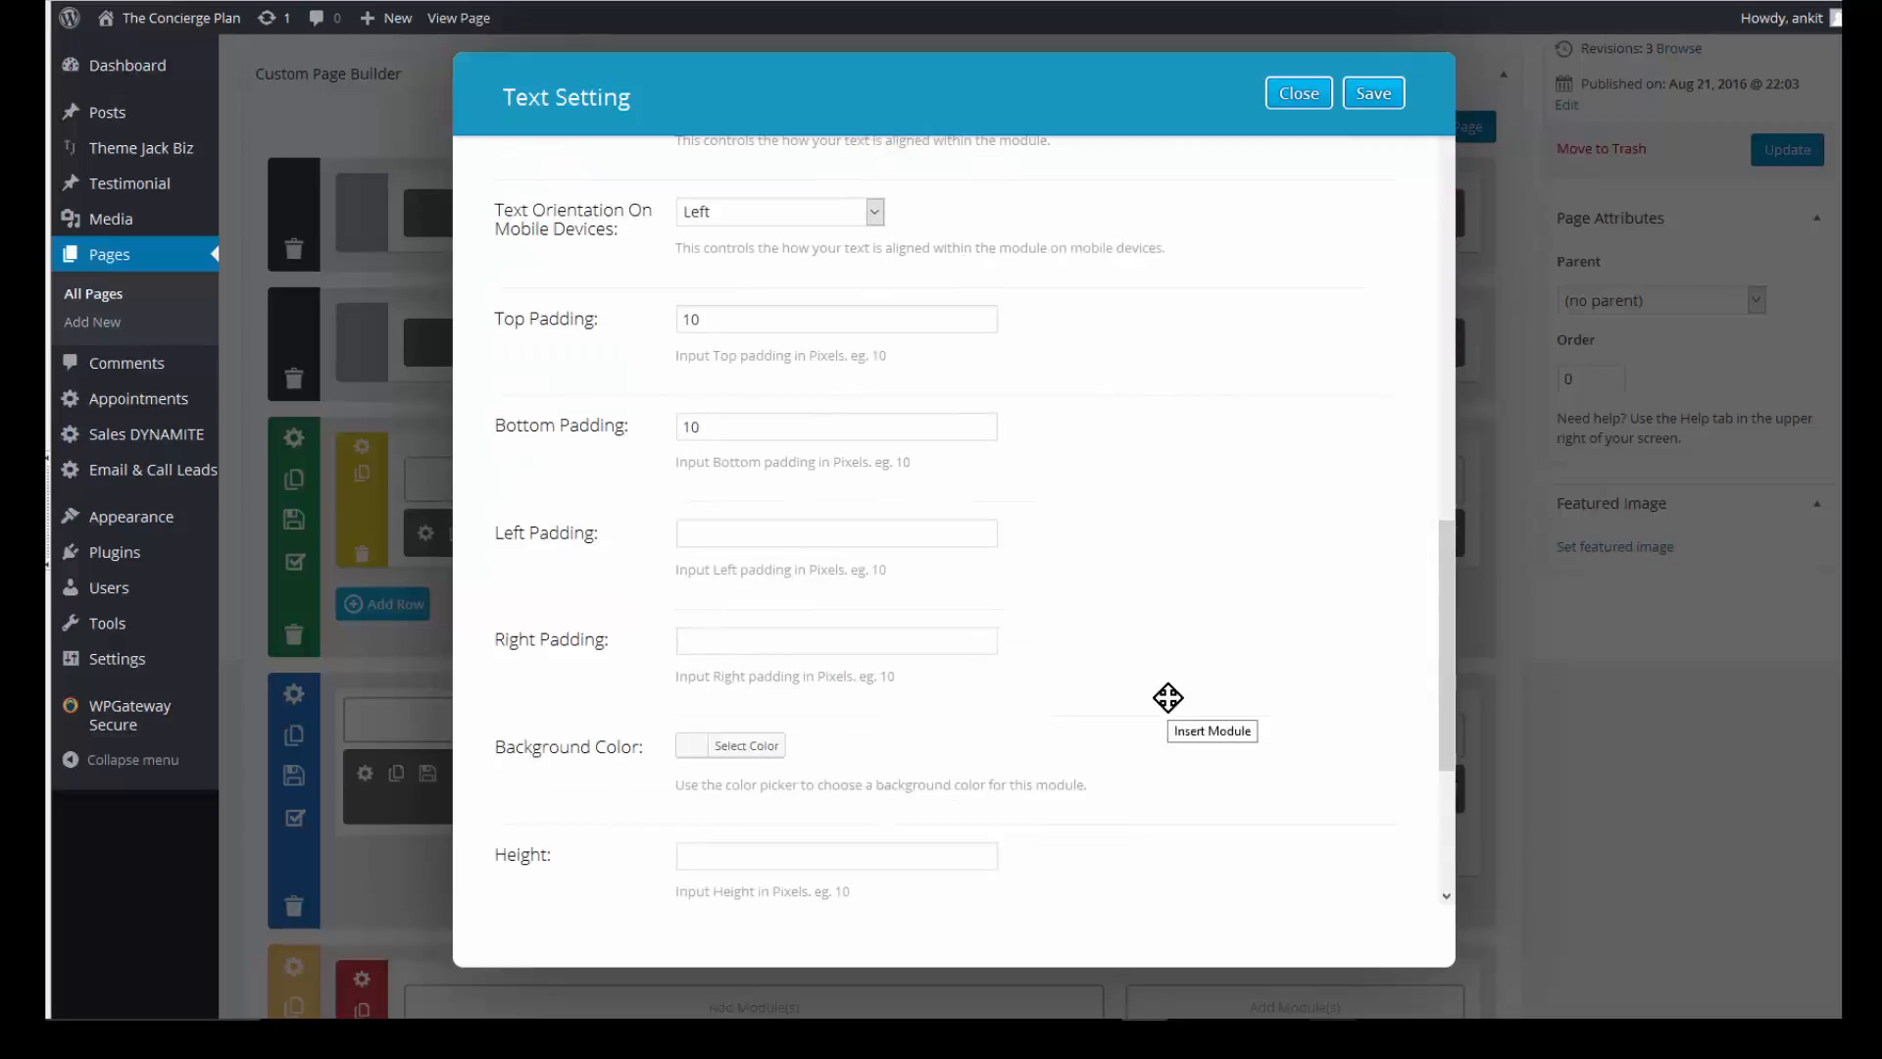
{"action": "scroll", "coordinate": [745, 593], "scroll_direction": "down", "scroll_amount": 3}
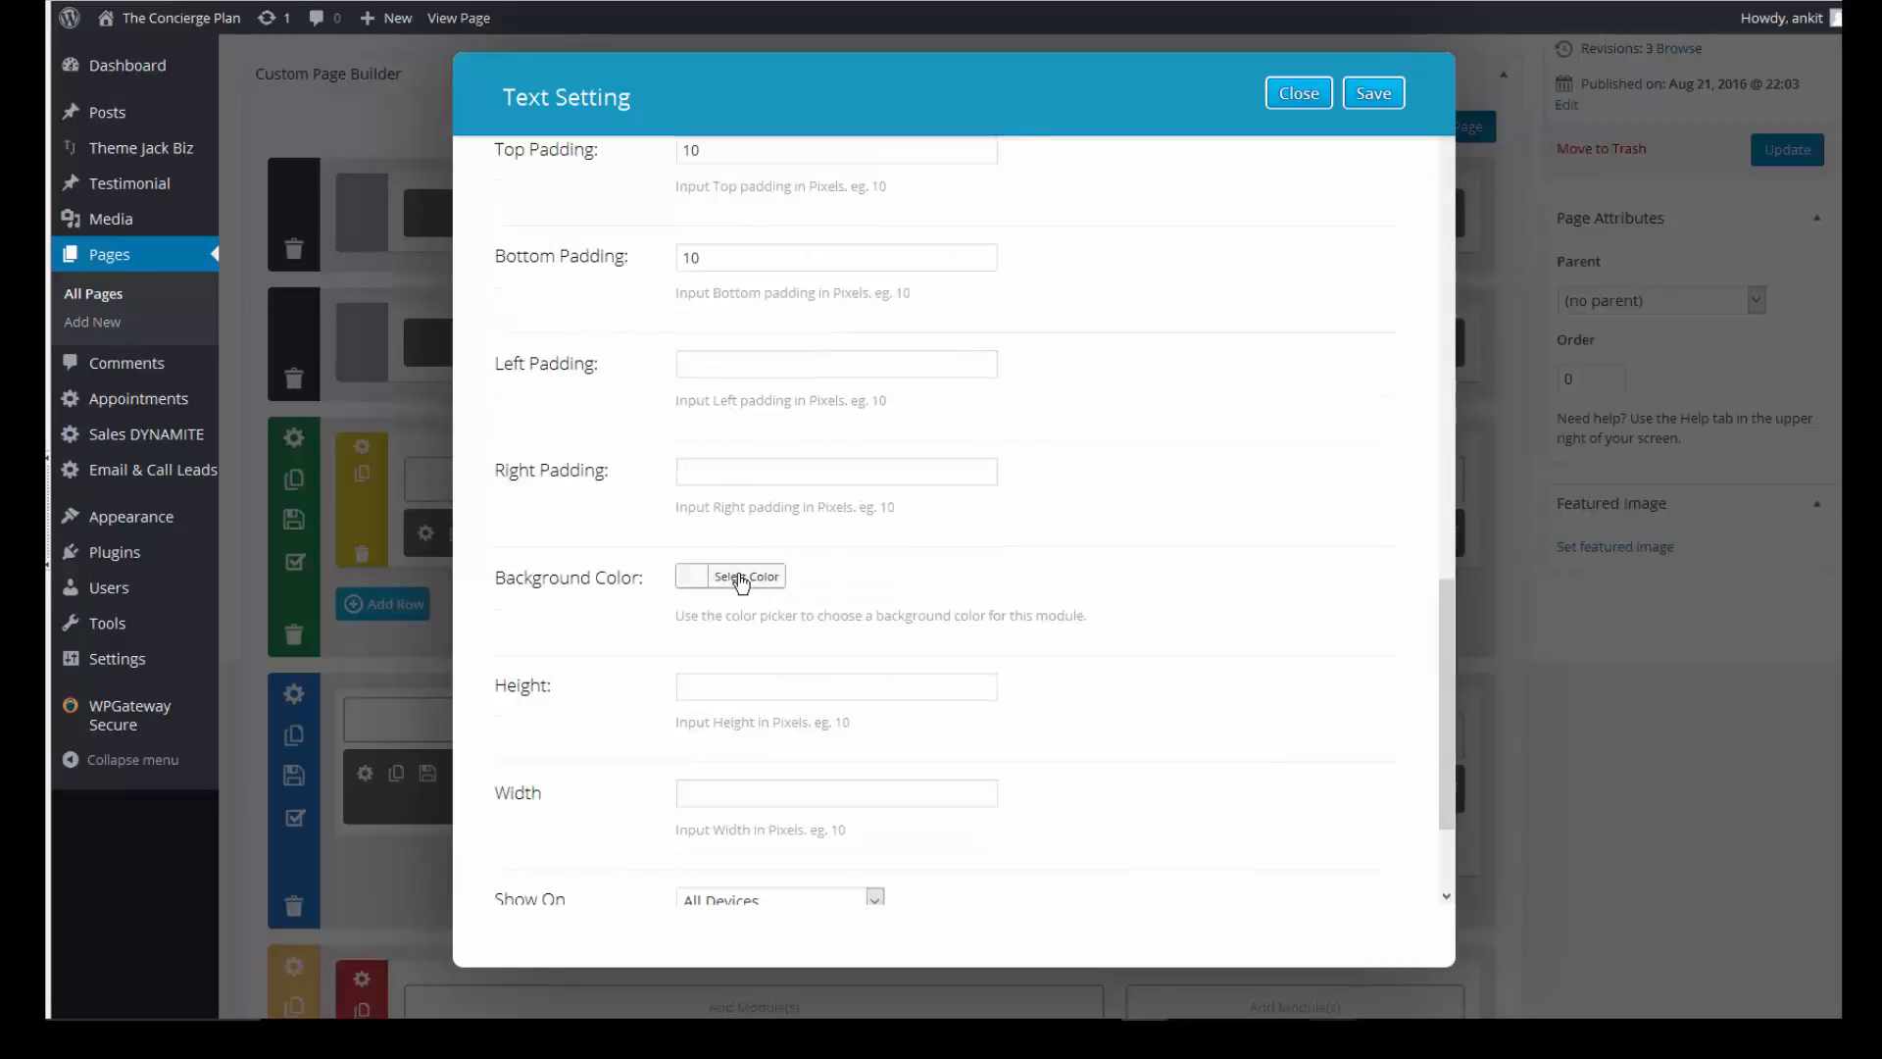
{"action": "left_click", "coordinate": [737, 580]}
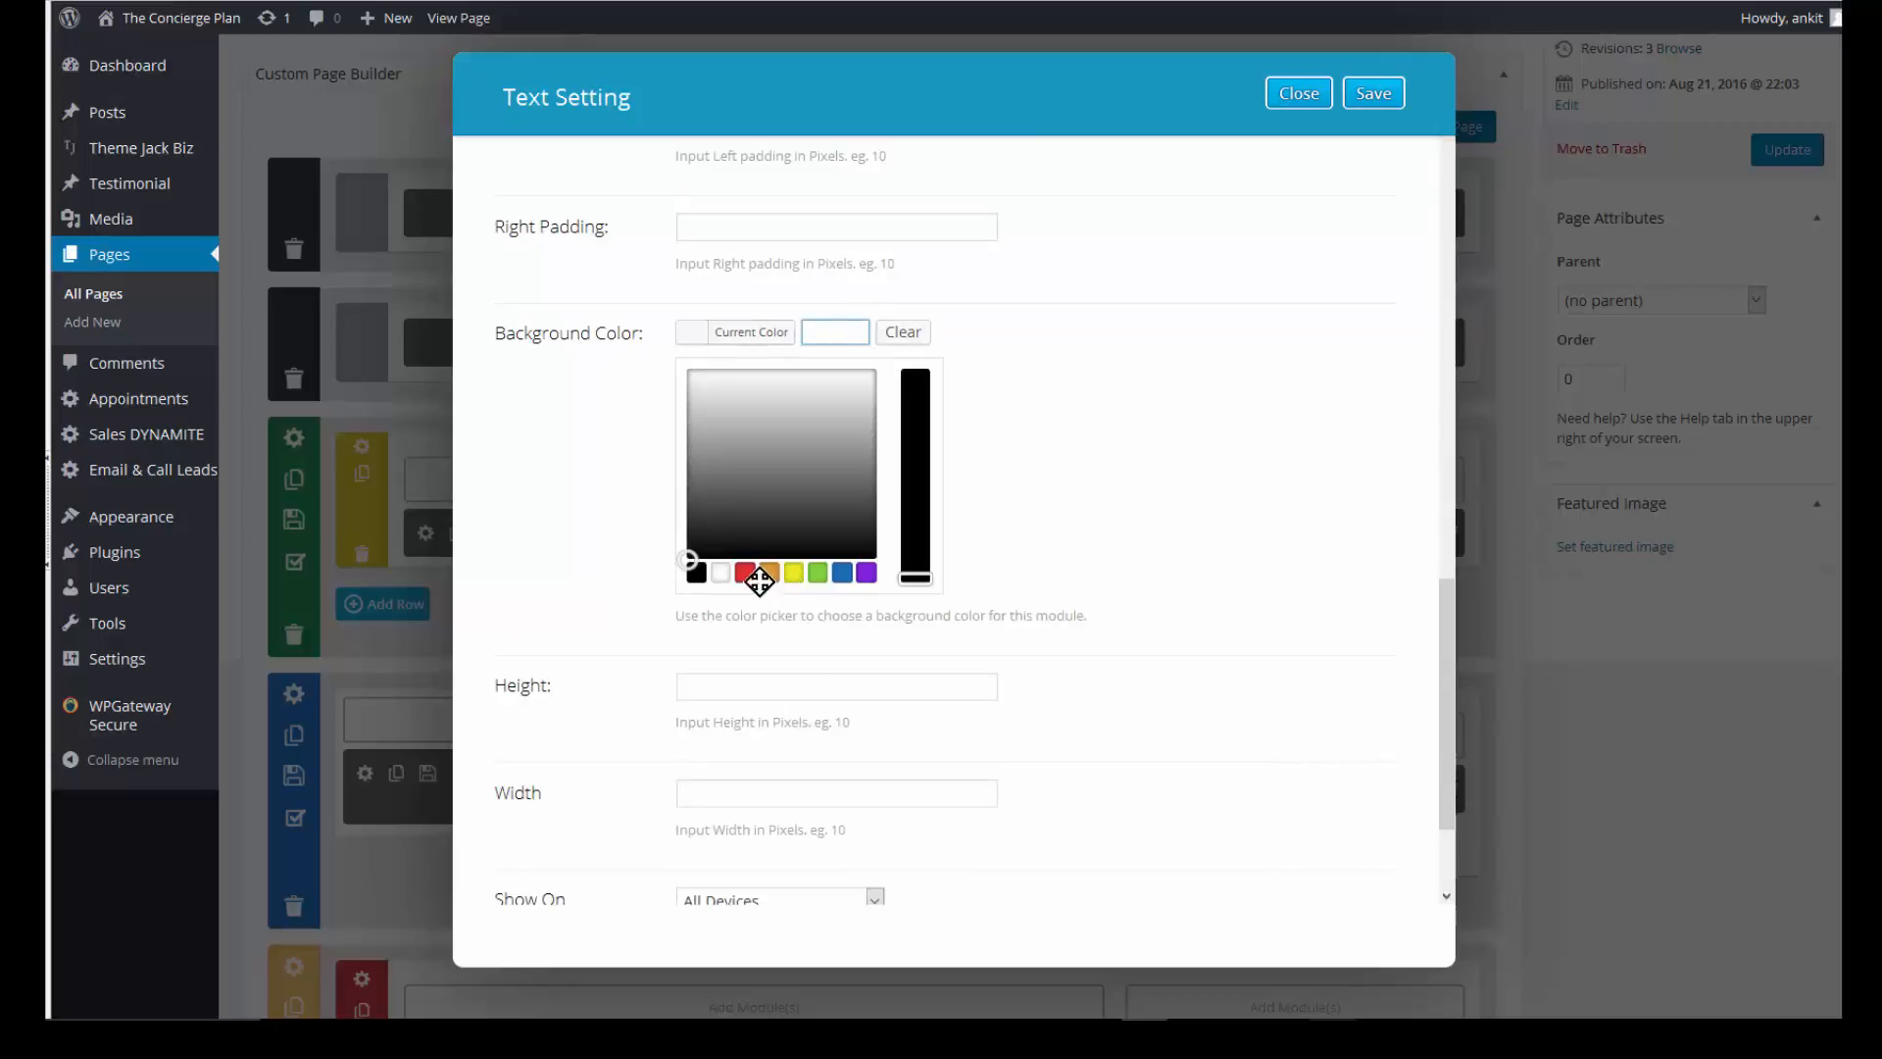
{"action": "left_click", "coordinate": [821, 580]}
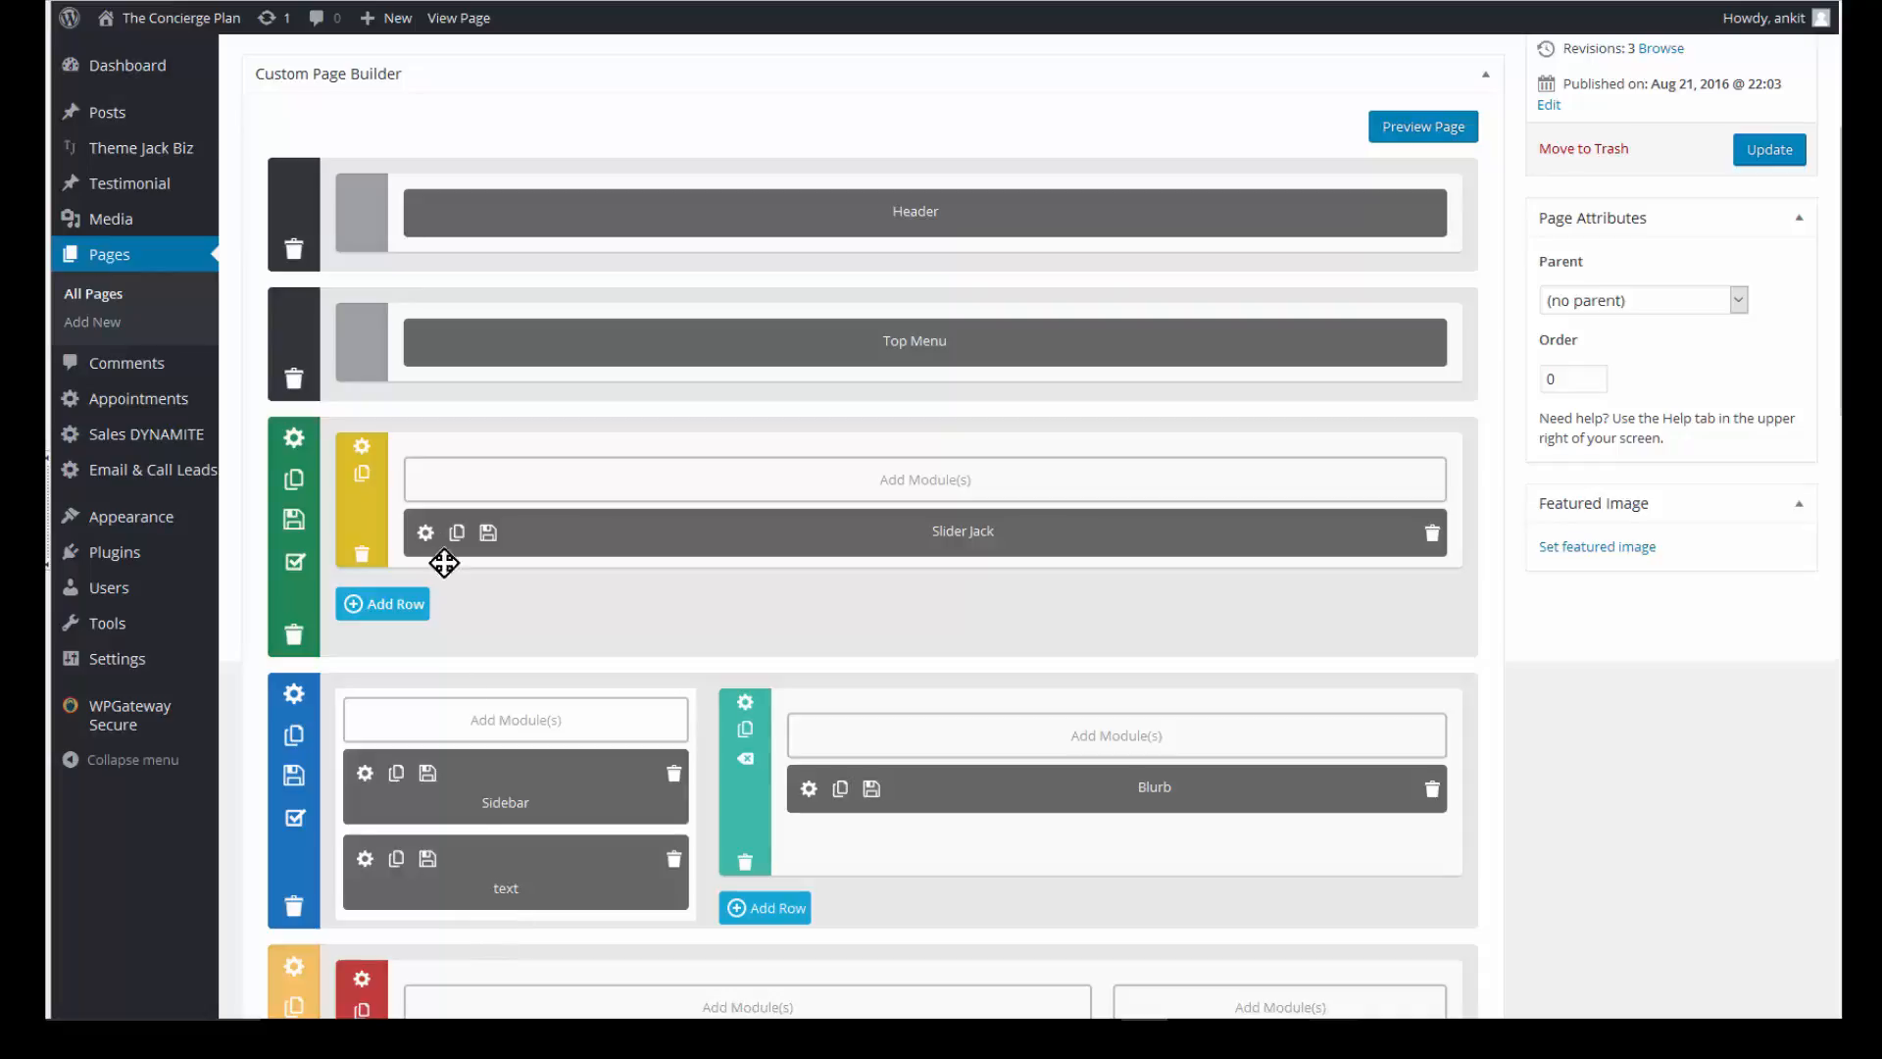
- Add a Button module with top line 'Call Us Now', the business phone number below it, and click-to-call off
{"action": "left_click", "coordinate": [497, 721]}
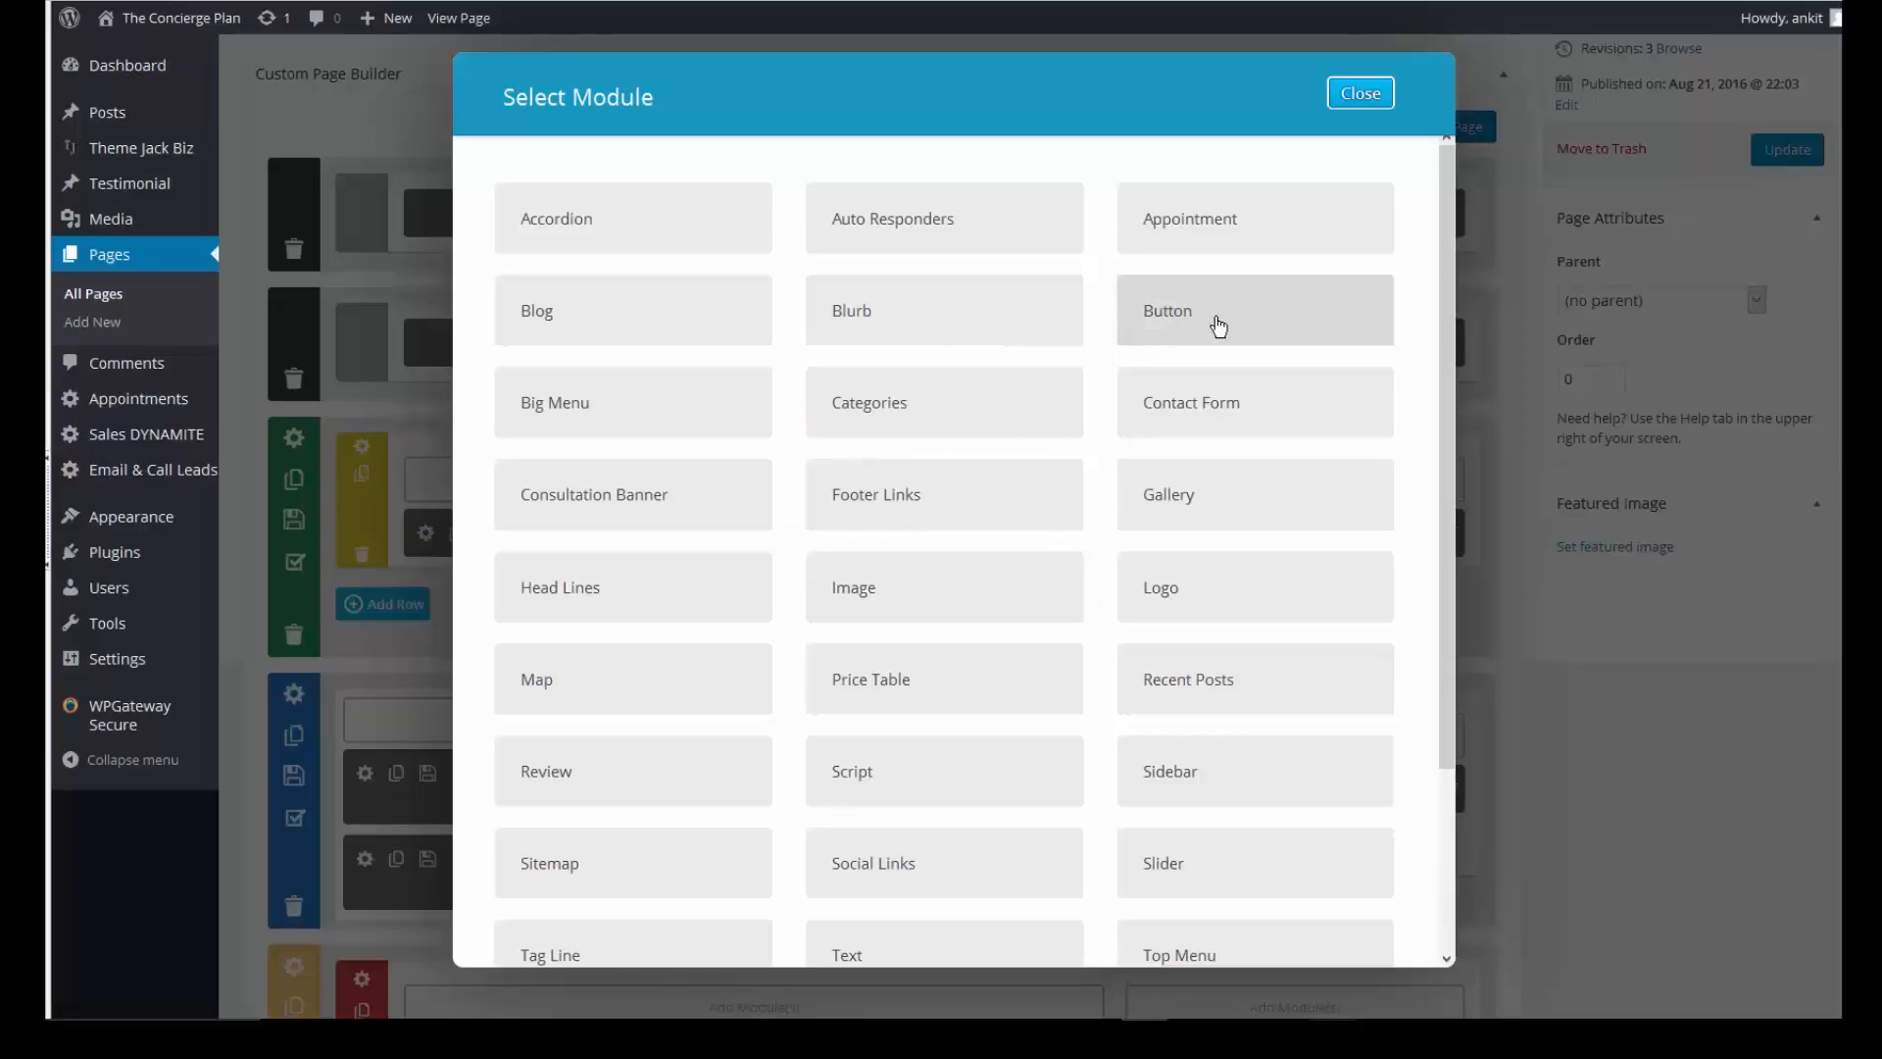
{"action": "left_click", "coordinate": [1218, 327]}
{"action": "left_click", "coordinate": [769, 192]}
{"action": "type", "text": "Button"}
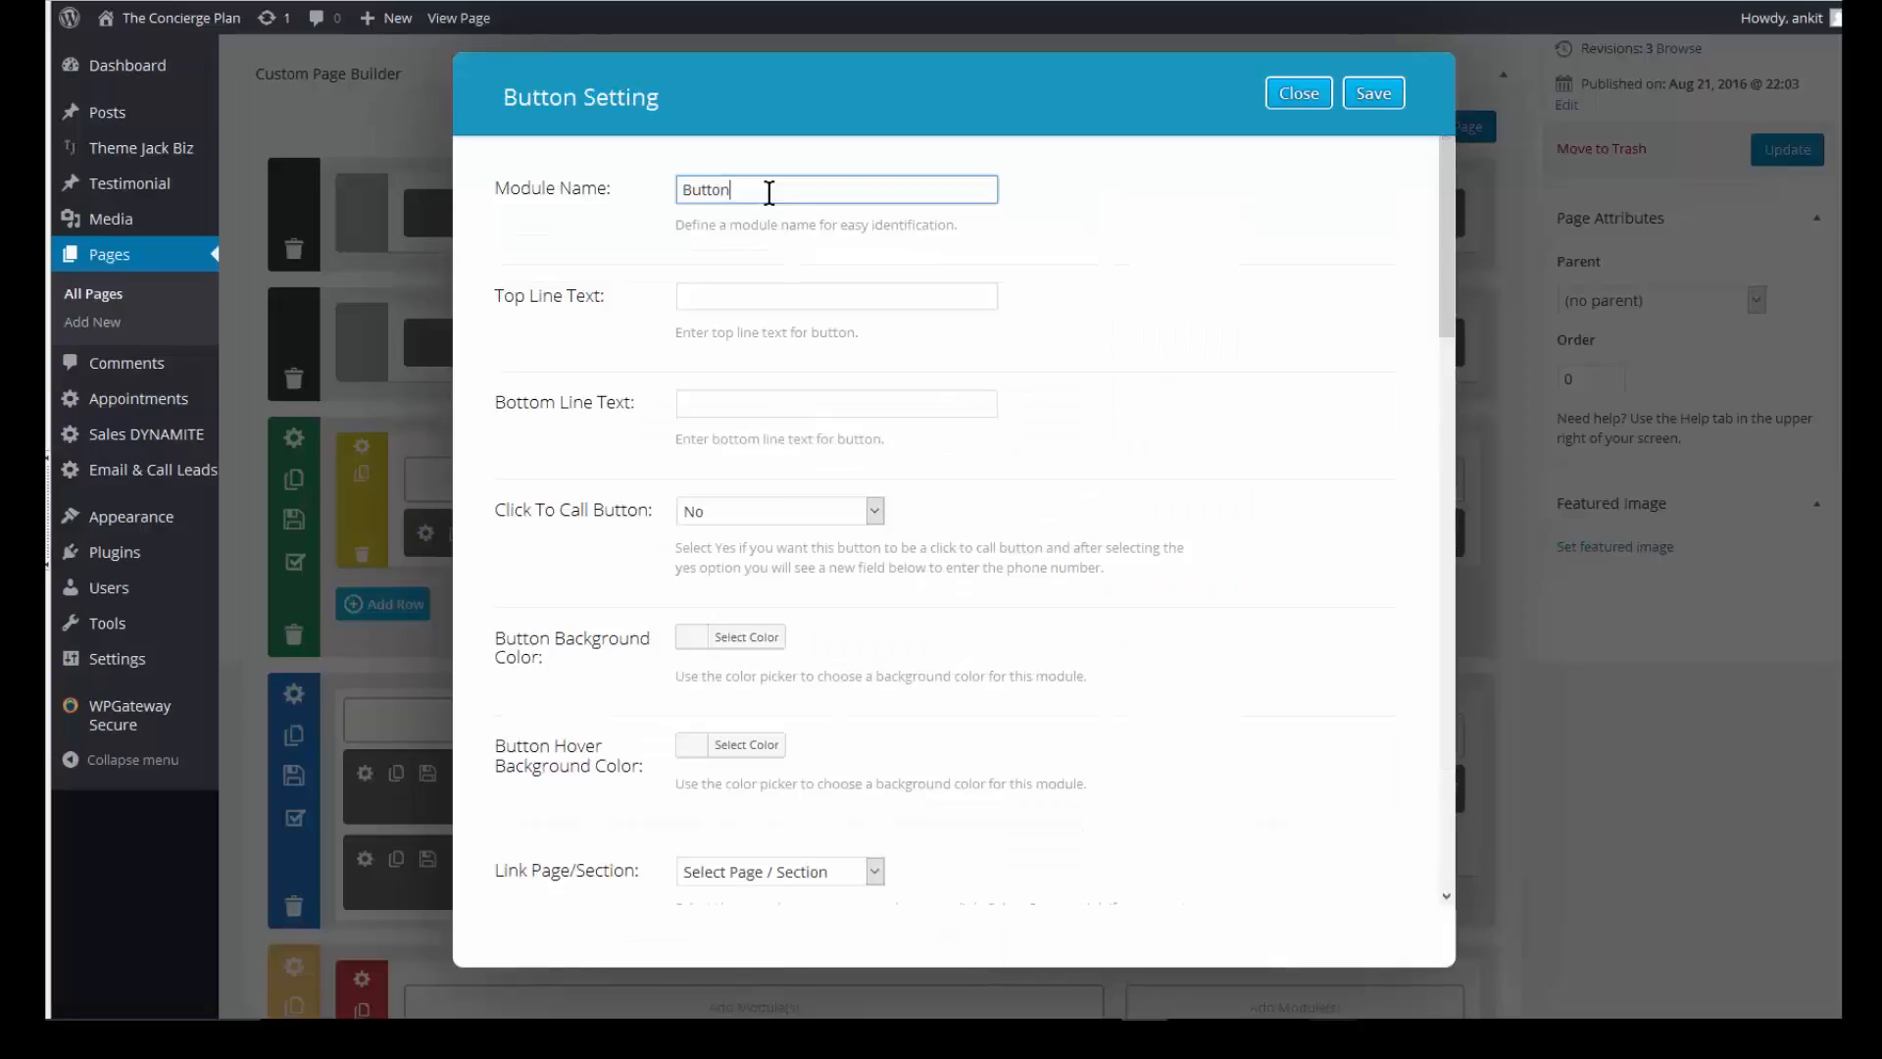
{"action": "key", "text": "Tab"}
{"action": "type", "text": "Call Us Now"}
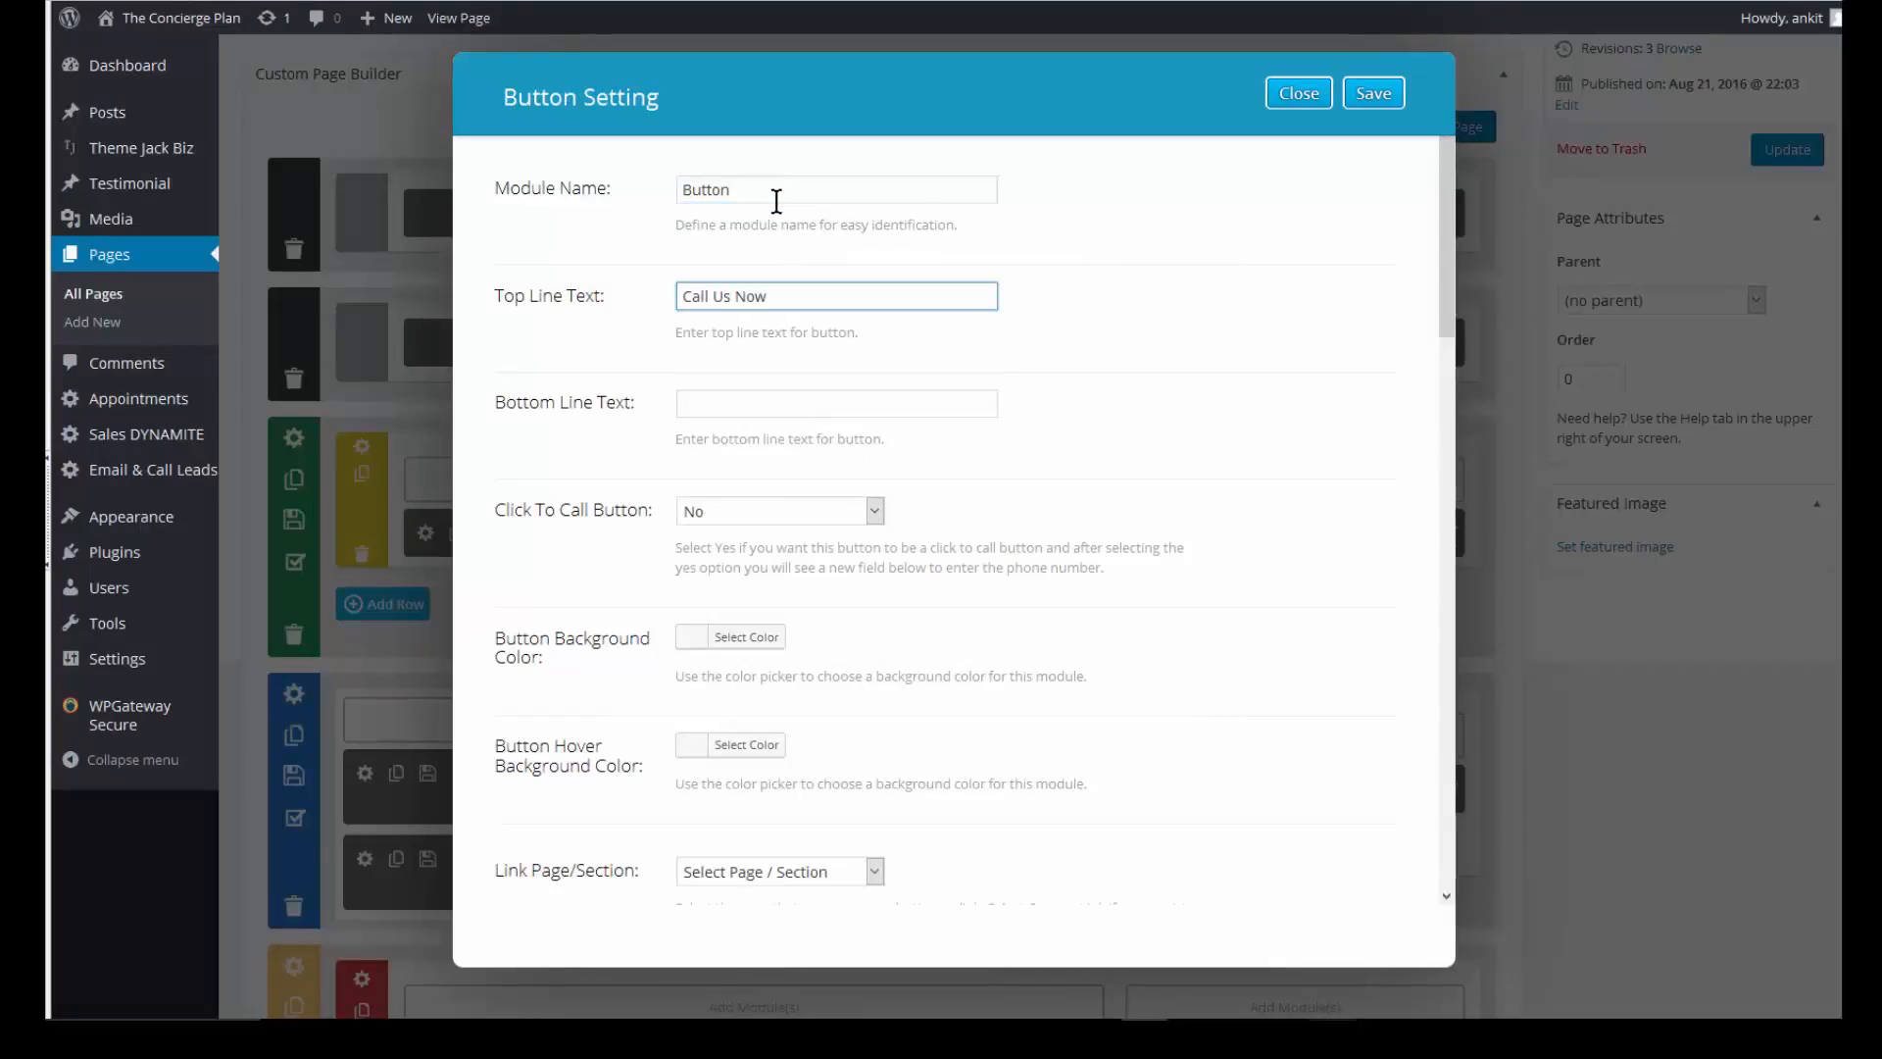
{"action": "left_click", "coordinate": [772, 404]}
{"action": "left_click", "coordinate": [774, 511]}
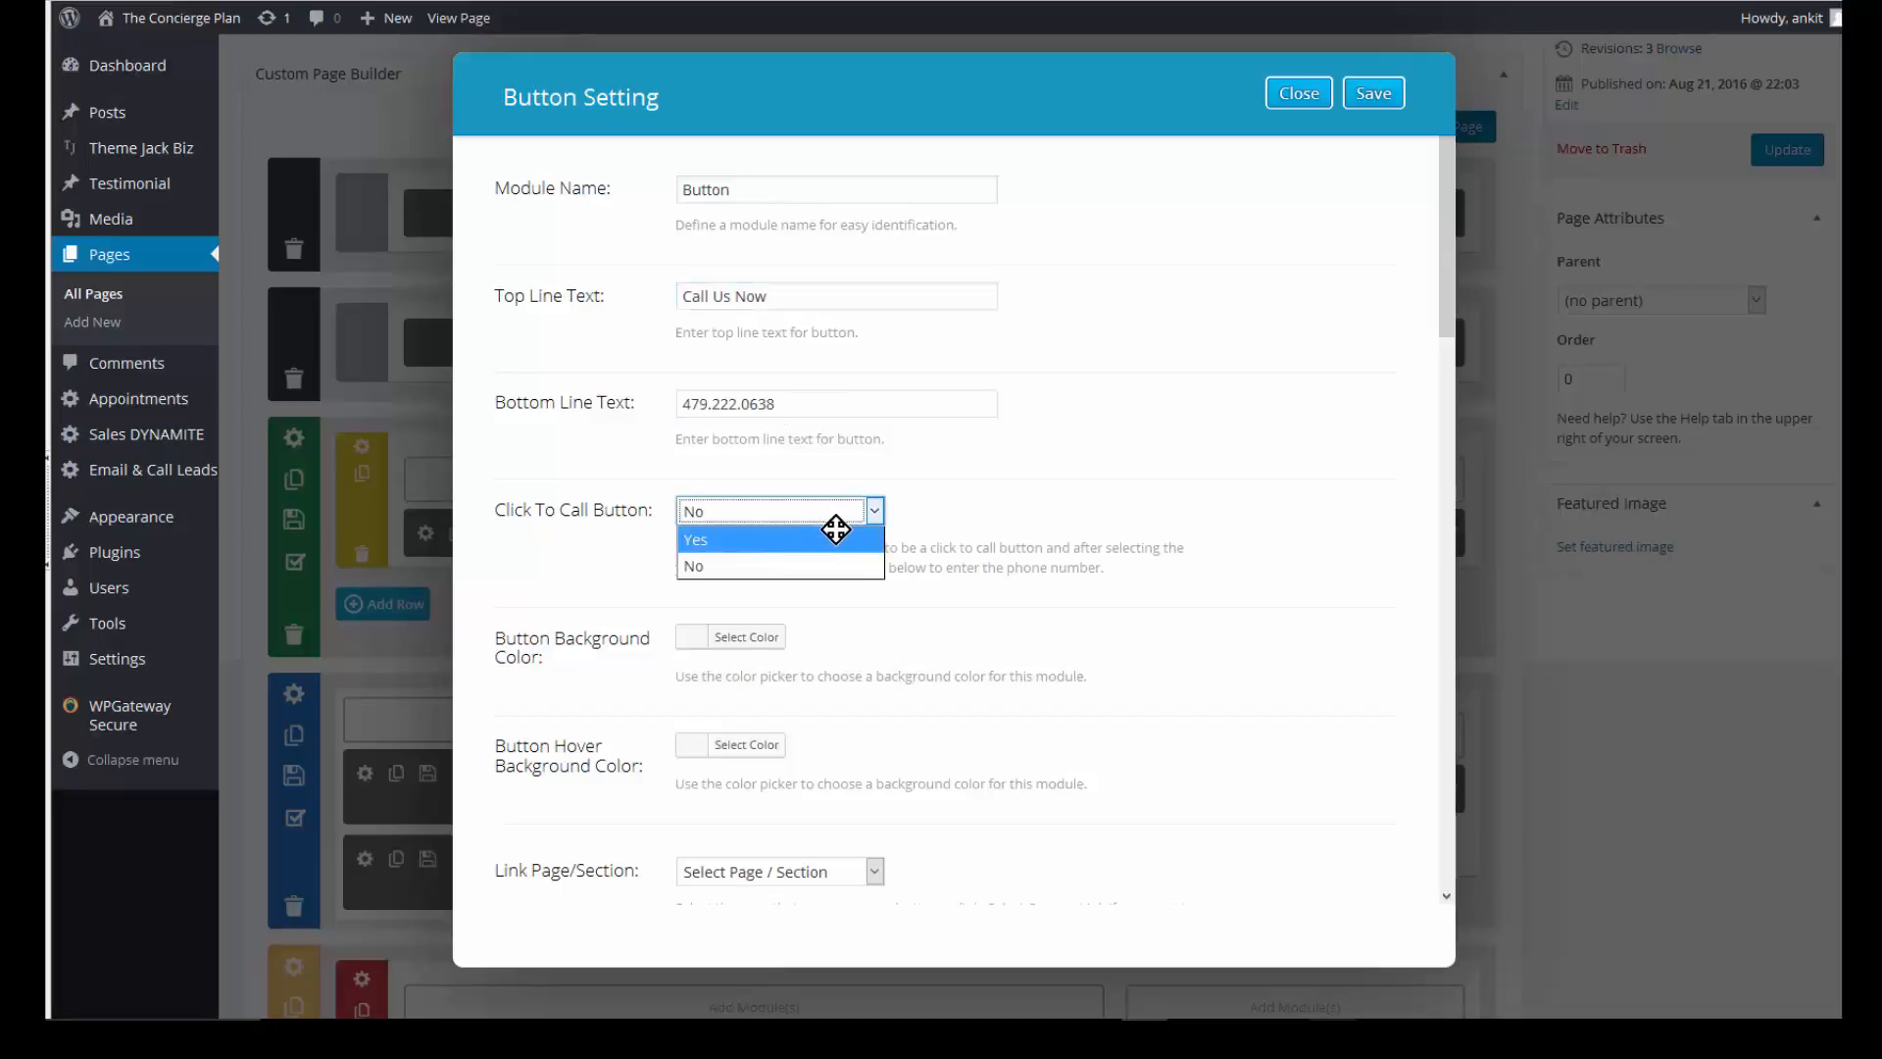
{"action": "left_click", "coordinate": [839, 532]}
{"action": "left_click", "coordinate": [870, 514]}
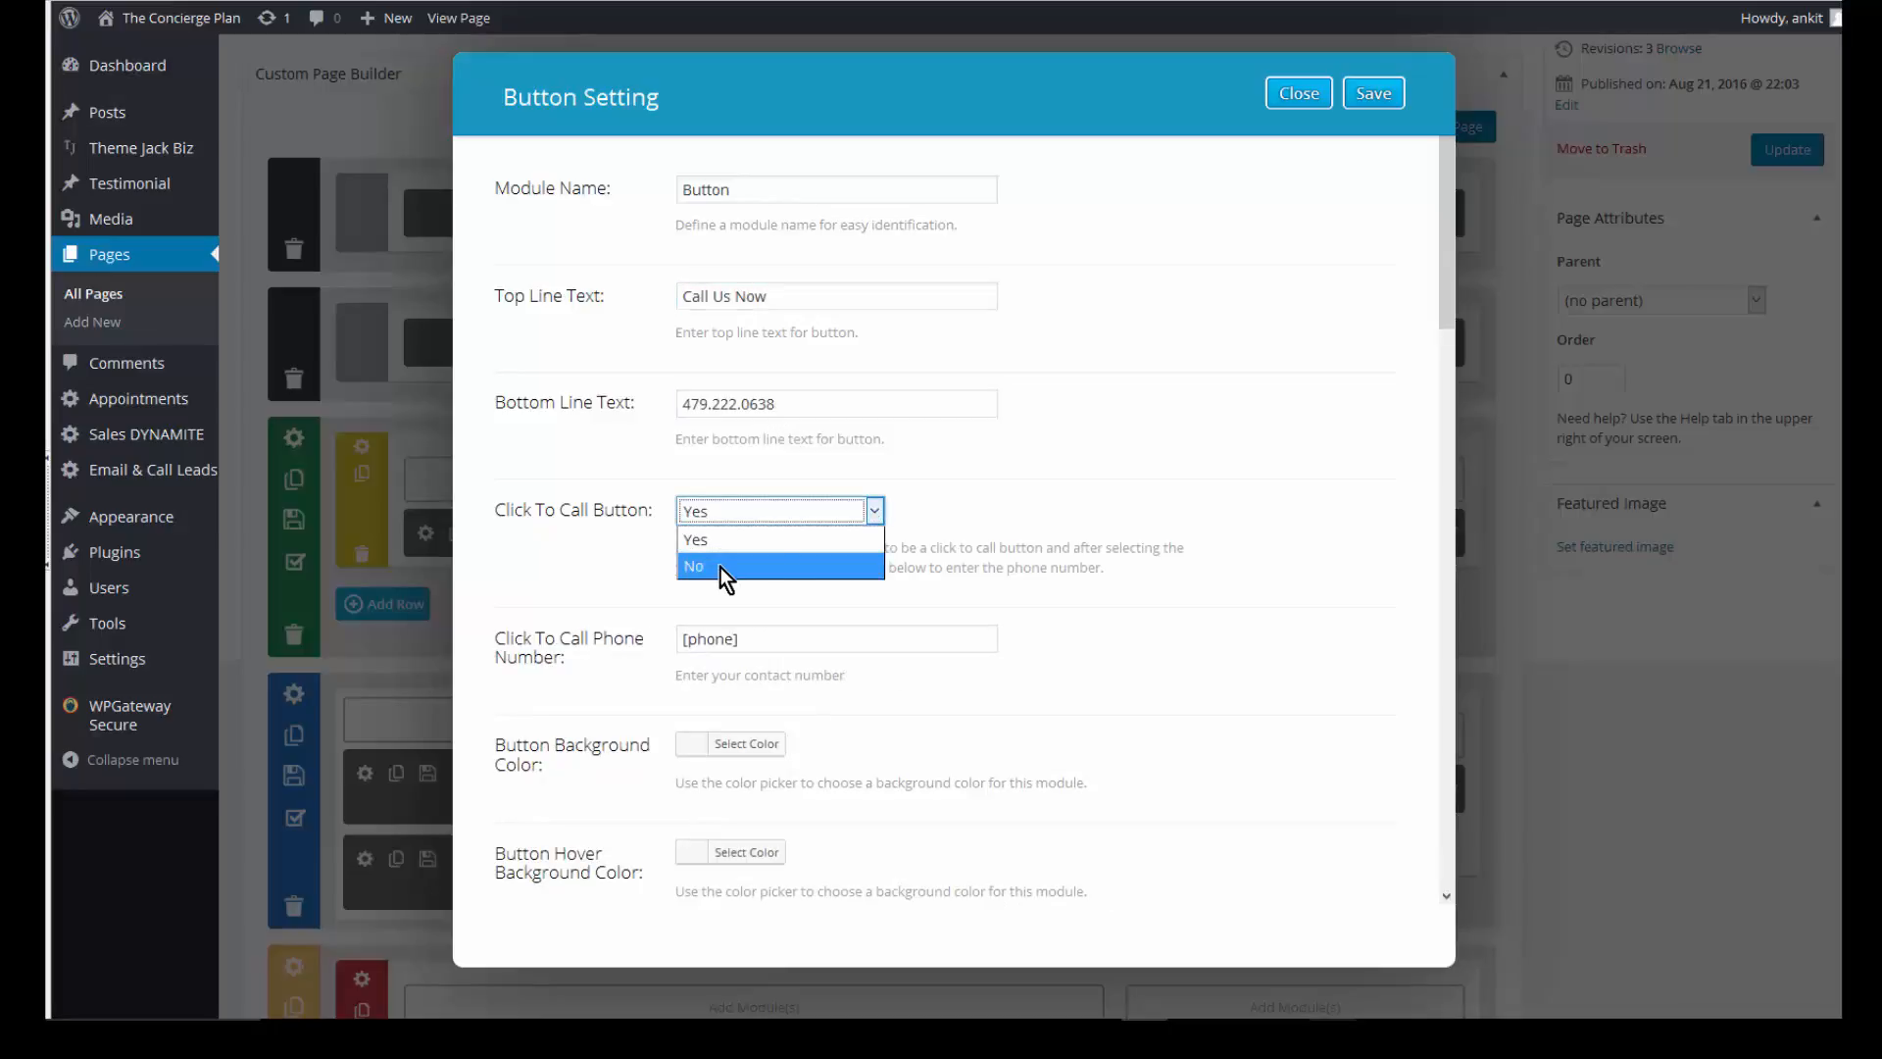
{"action": "left_click", "coordinate": [782, 565]}
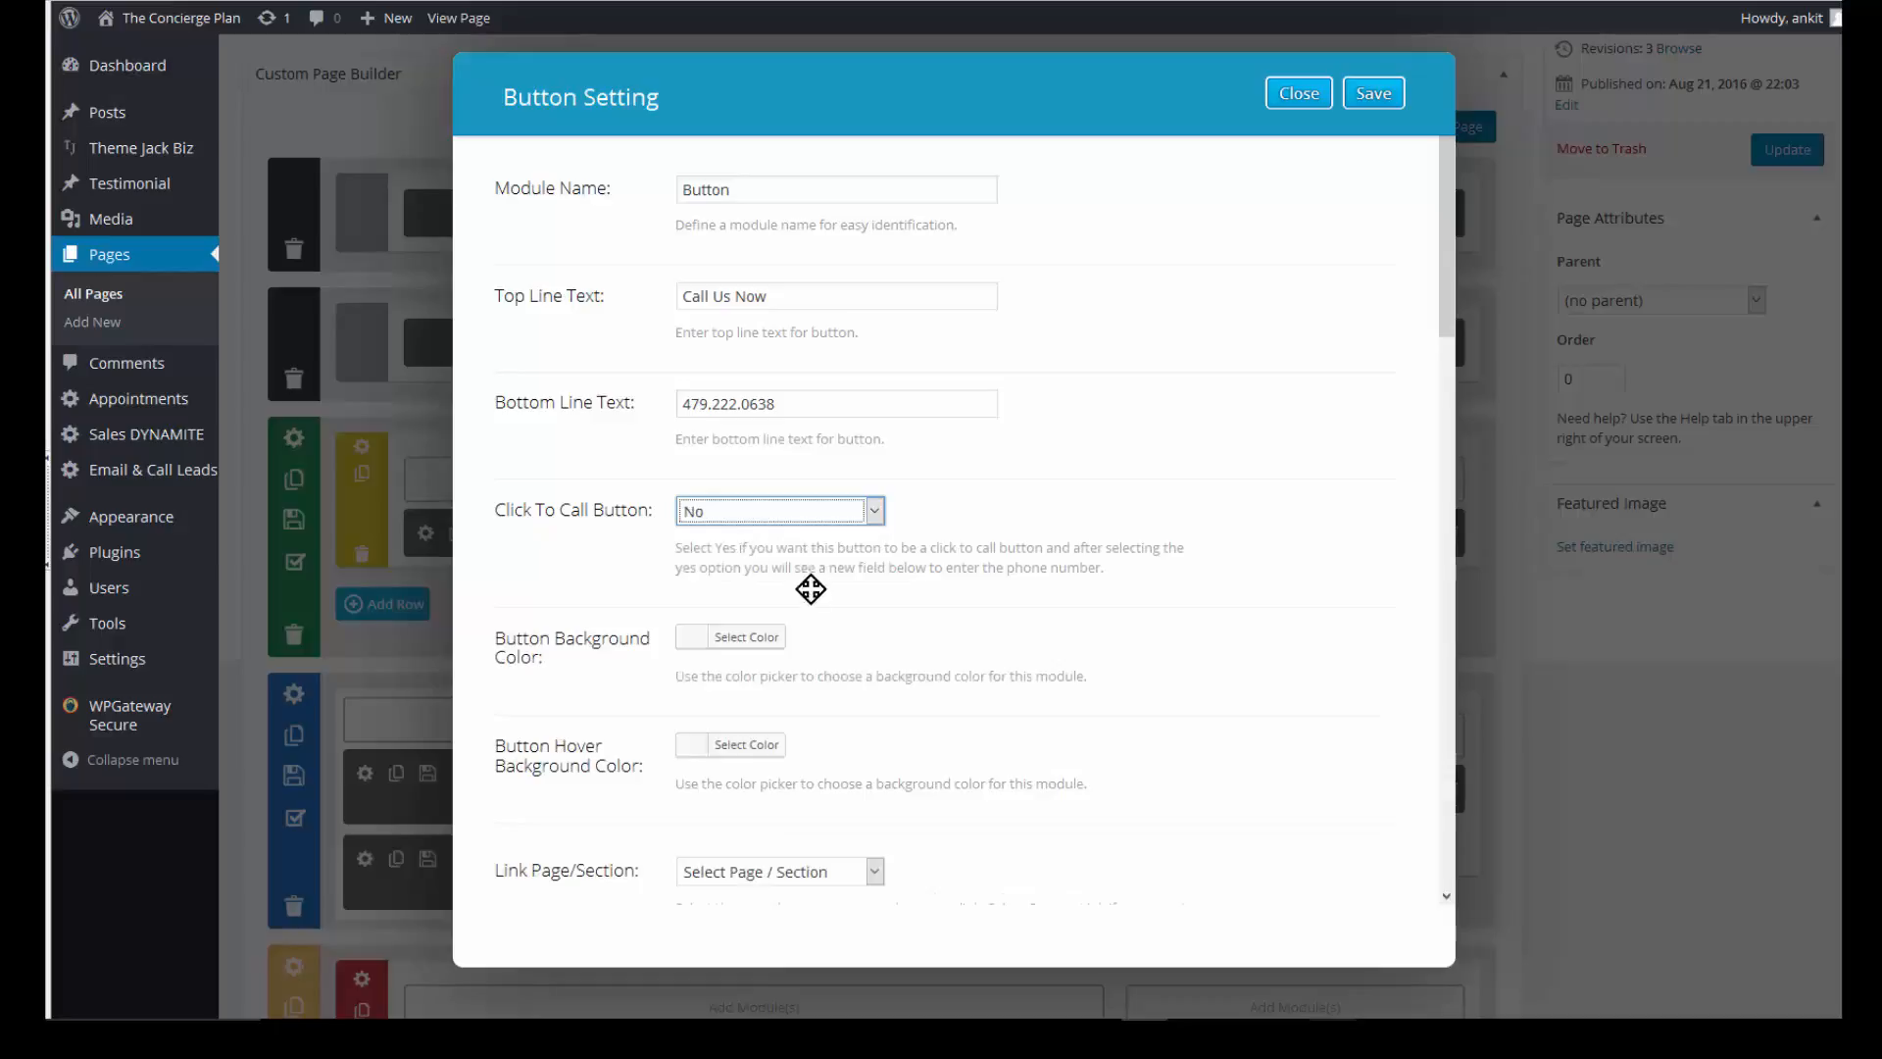
- Set the button's background to red, then its hover background and white text colour
{"action": "left_click", "coordinate": [752, 640]}
{"action": "left_click", "coordinate": [745, 875]}
{"action": "scroll", "coordinate": [748, 779], "scroll_direction": "down", "scroll_amount": 3}
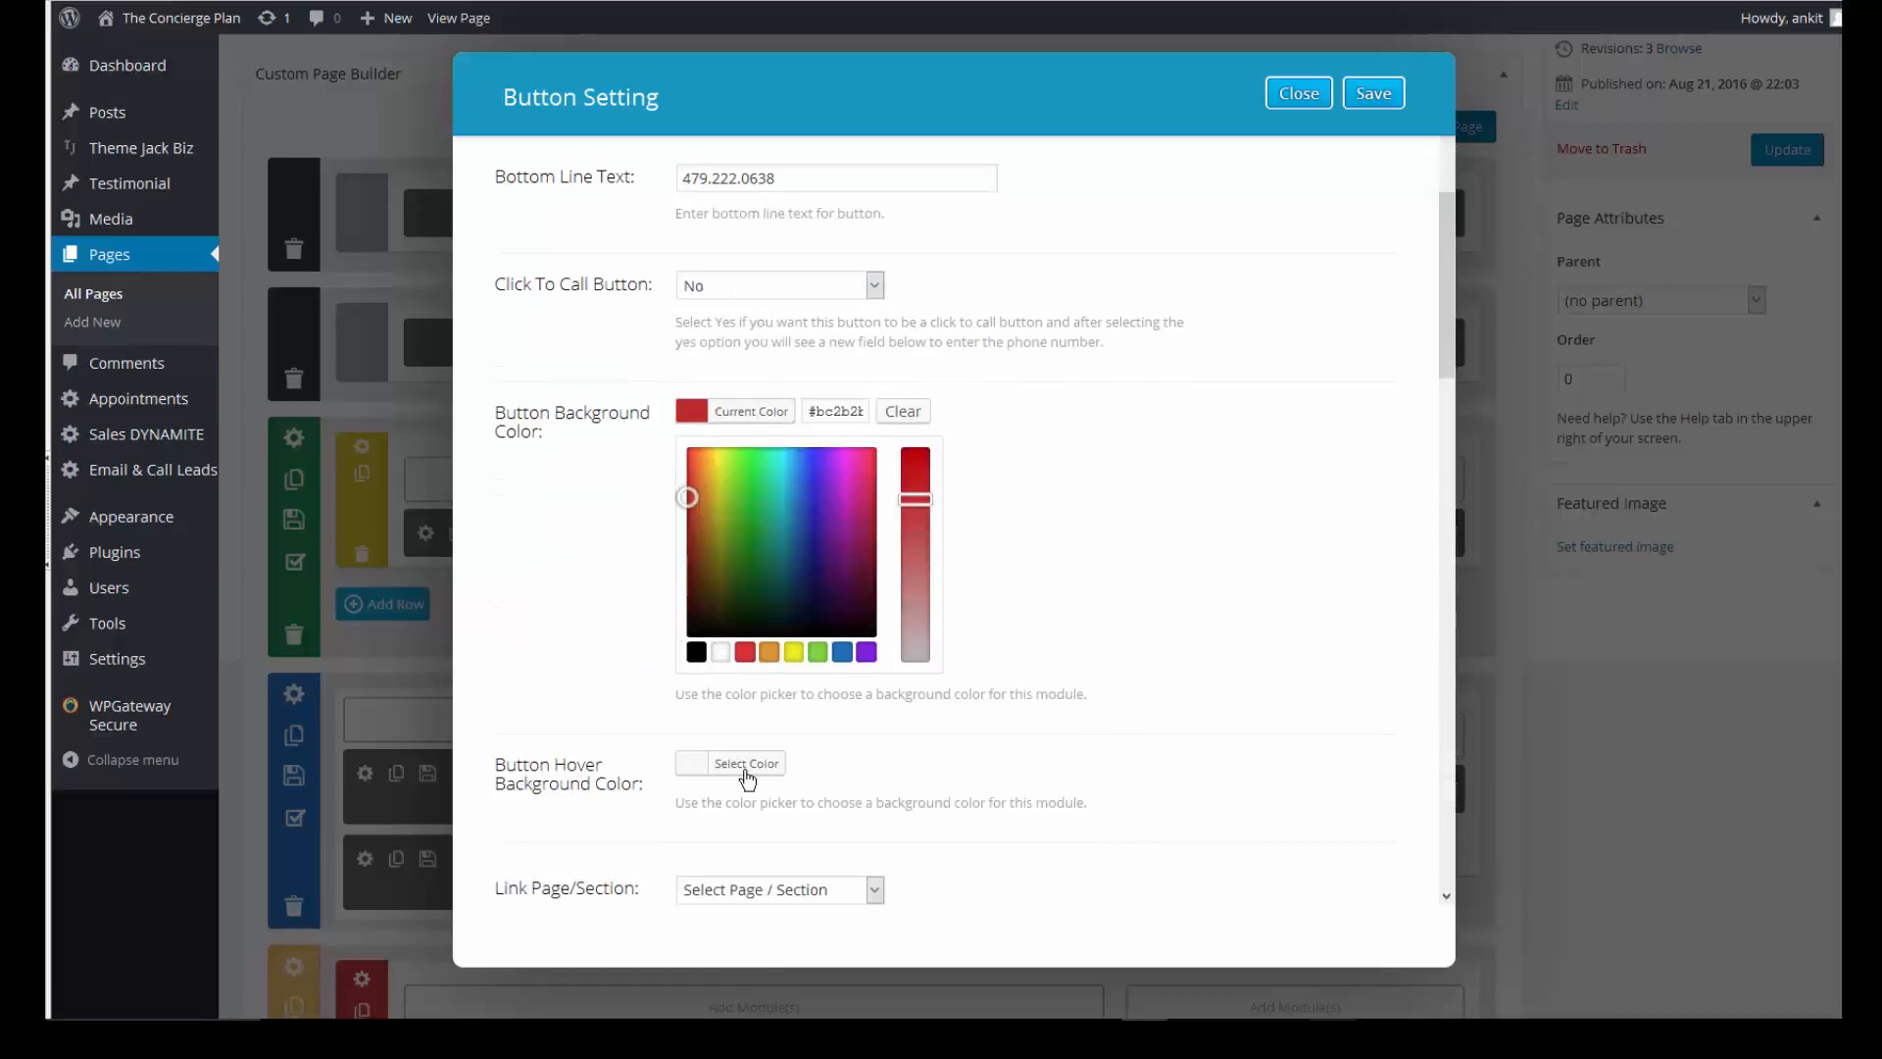
{"action": "left_click", "coordinate": [746, 771]}
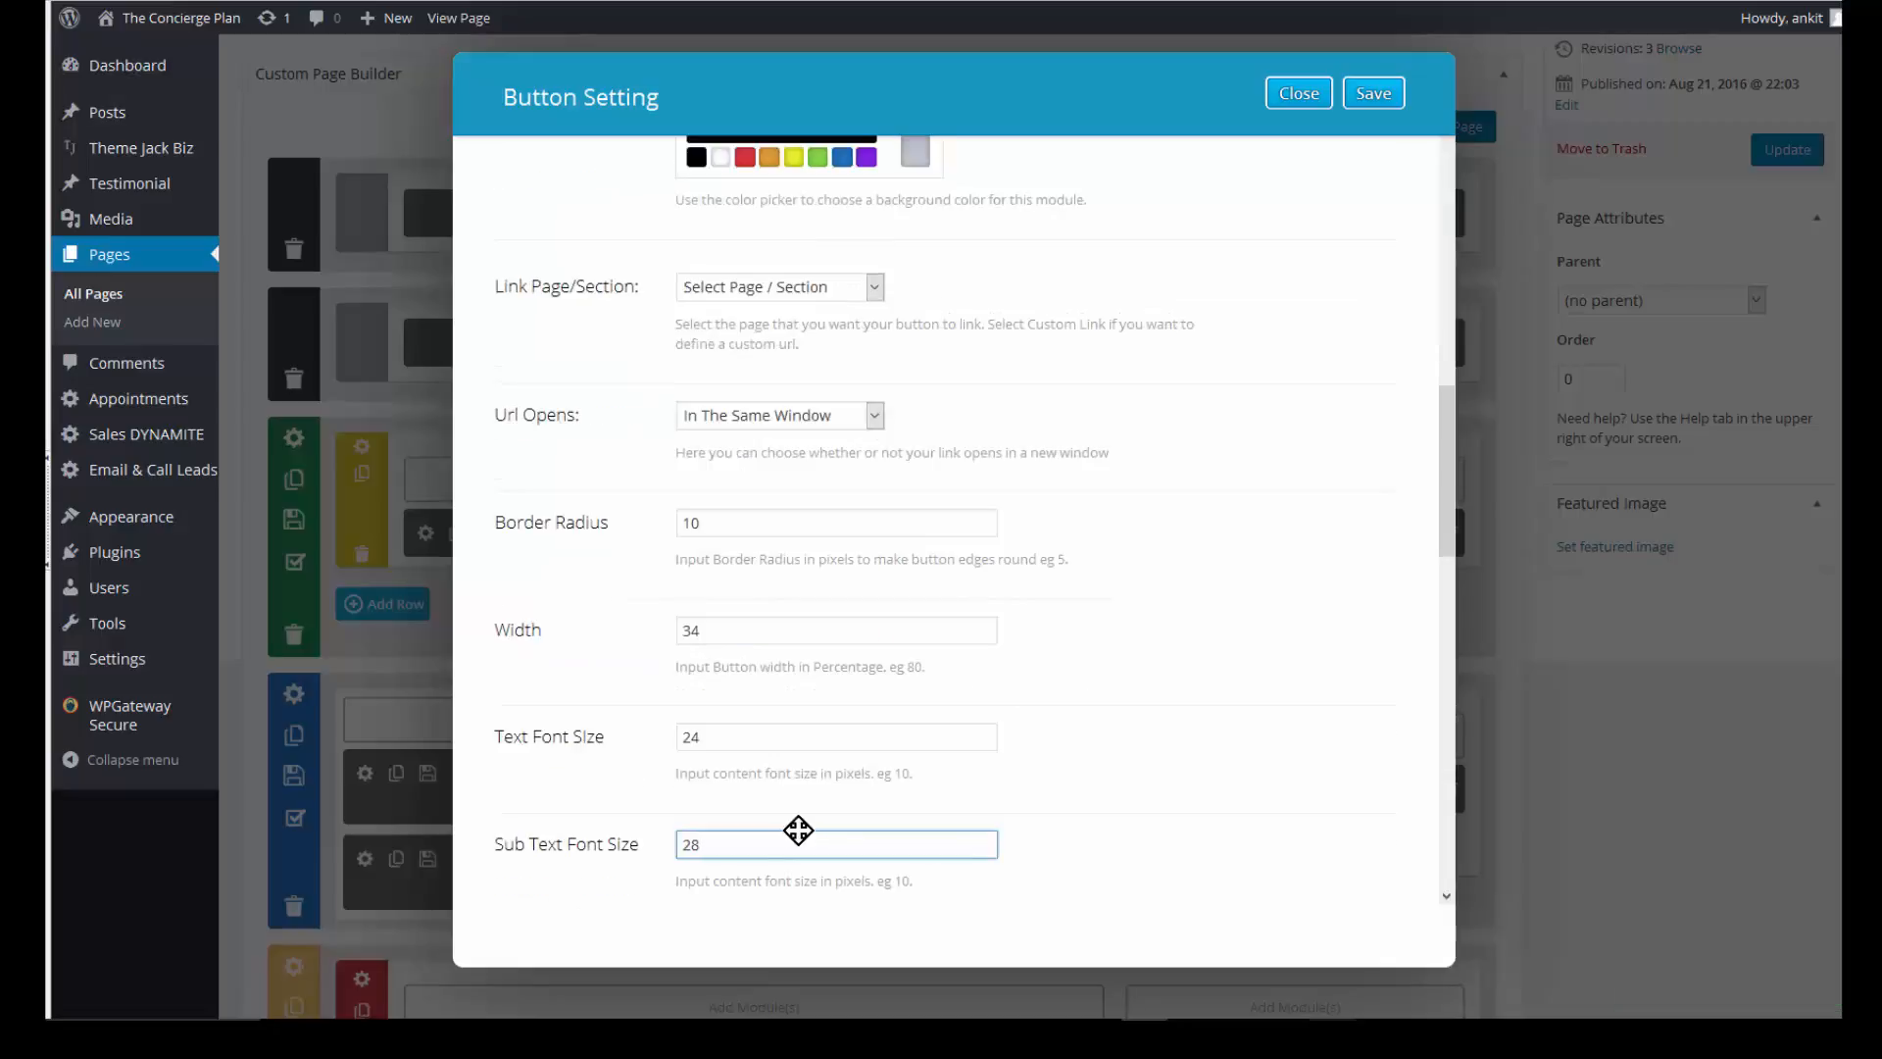
{"action": "scroll", "coordinate": [800, 830], "scroll_direction": "down", "scroll_amount": 3}
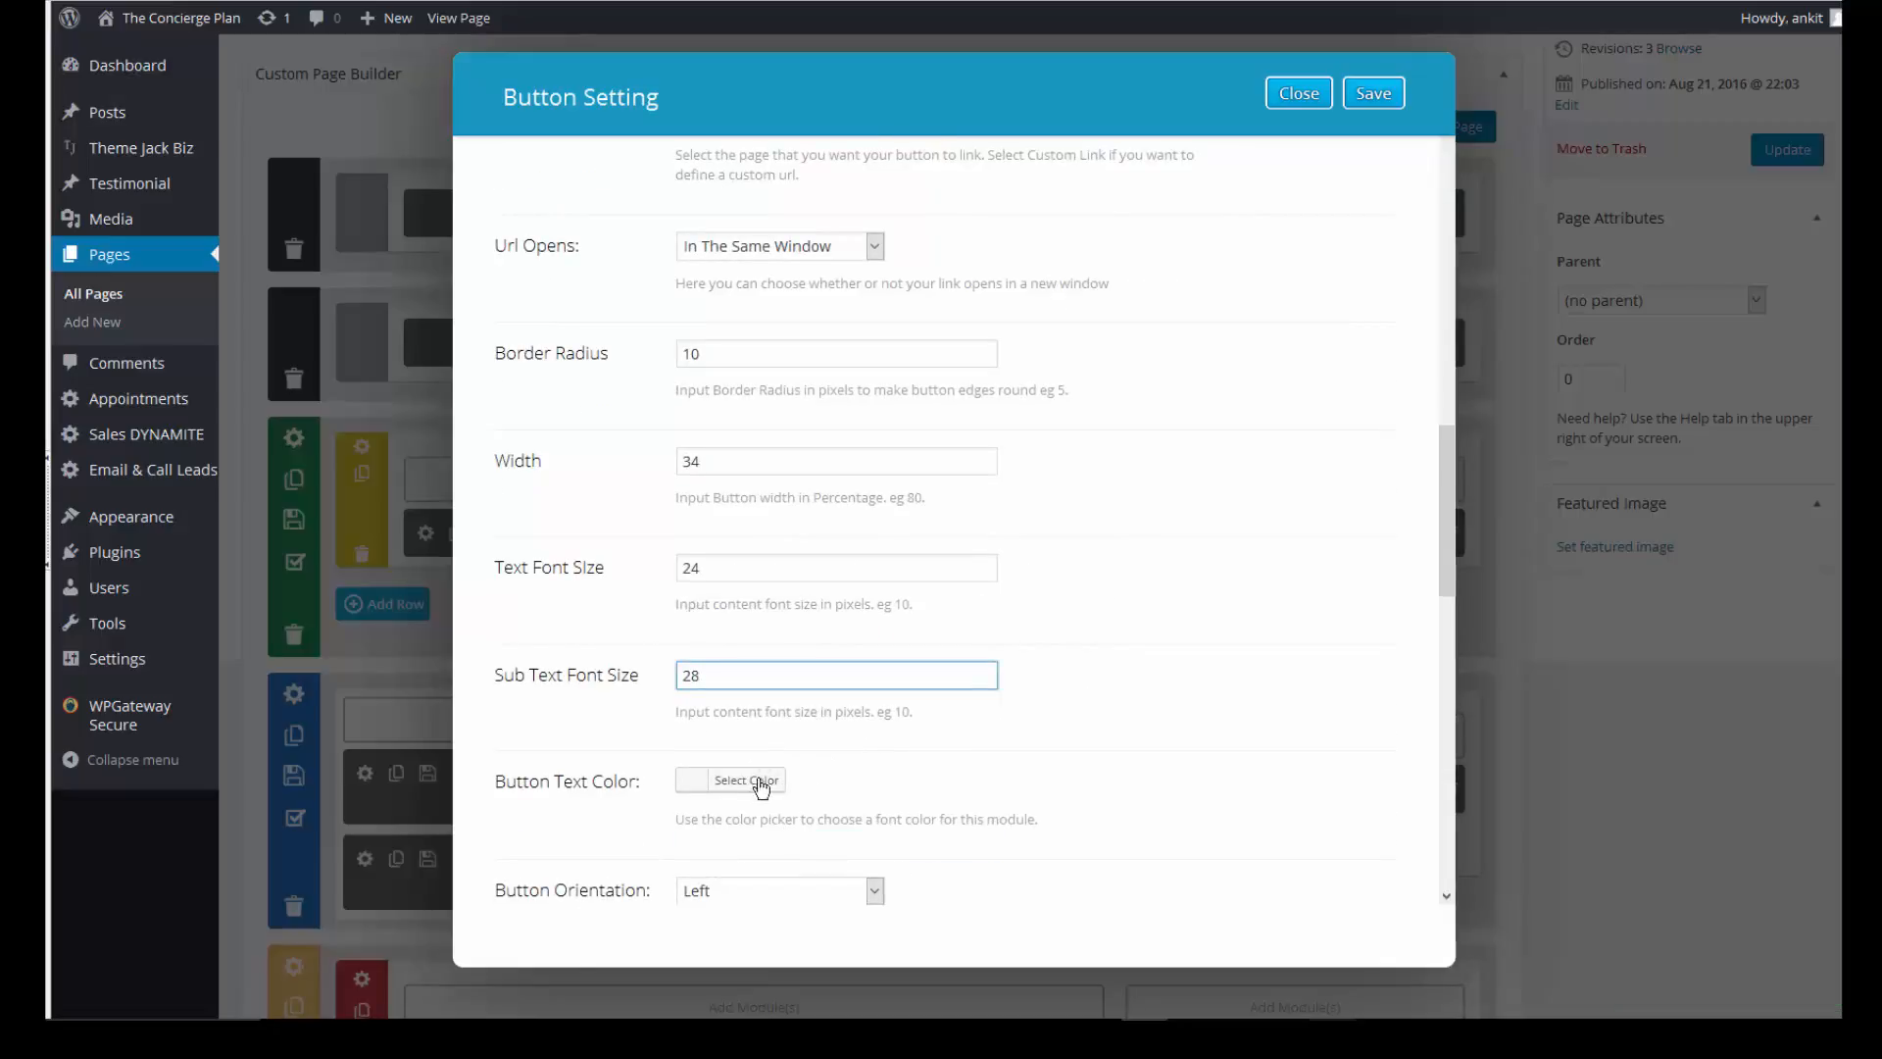
{"action": "left_click", "coordinate": [727, 785]}
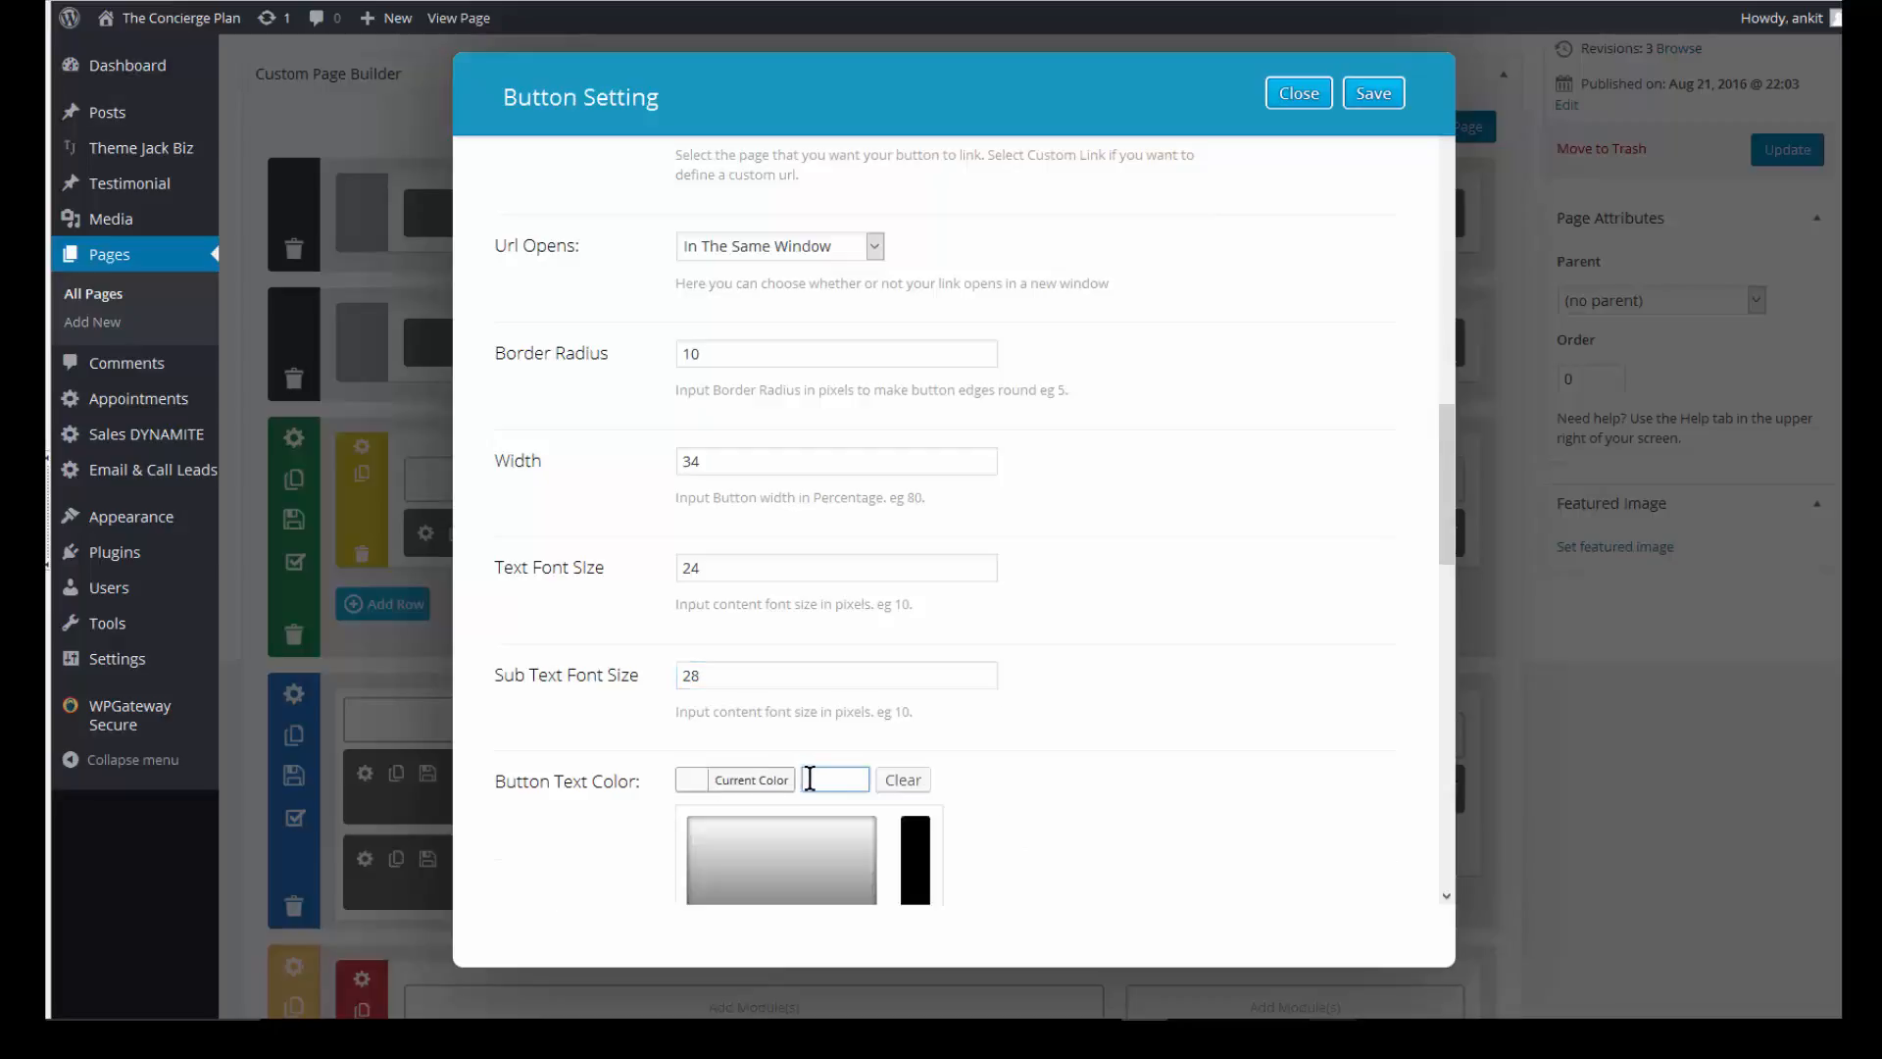
{"action": "scroll", "coordinate": [810, 807], "scroll_direction": "down", "scroll_amount": 2}
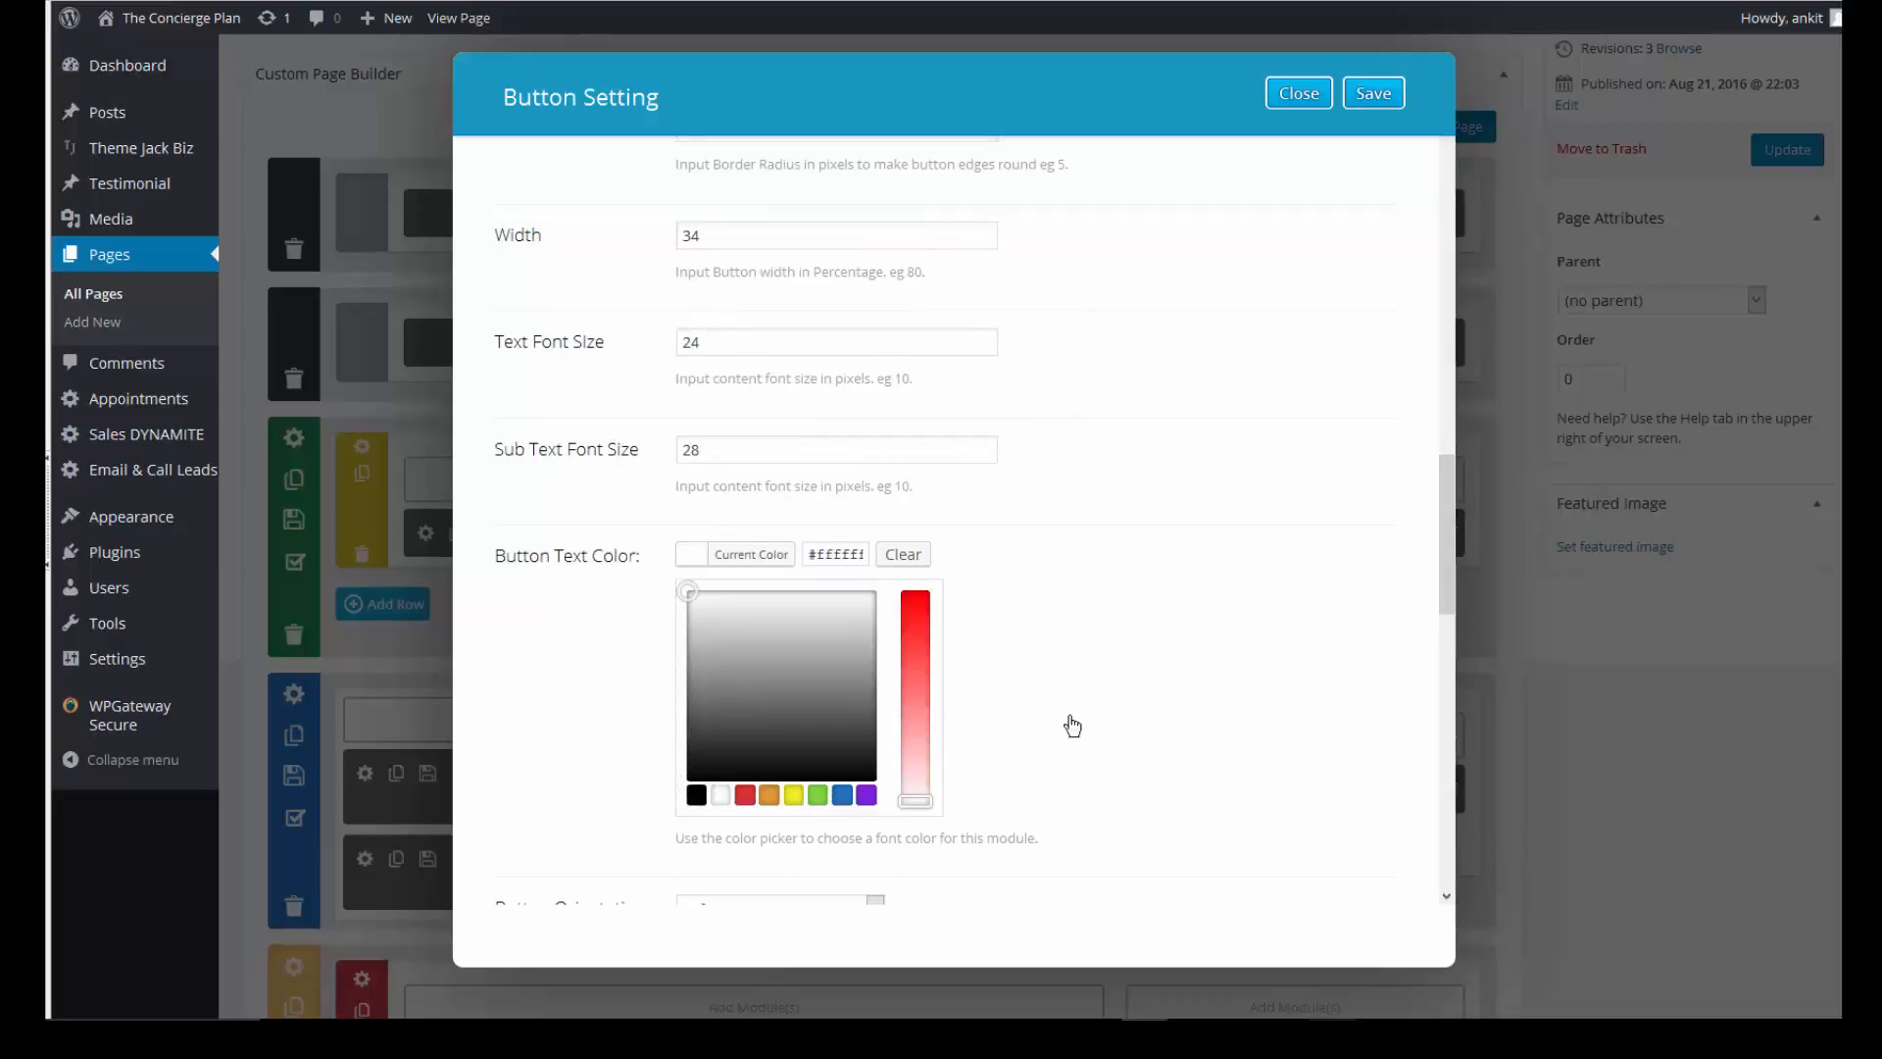
{"action": "scroll", "coordinate": [1072, 725], "scroll_direction": "down", "scroll_amount": 3}
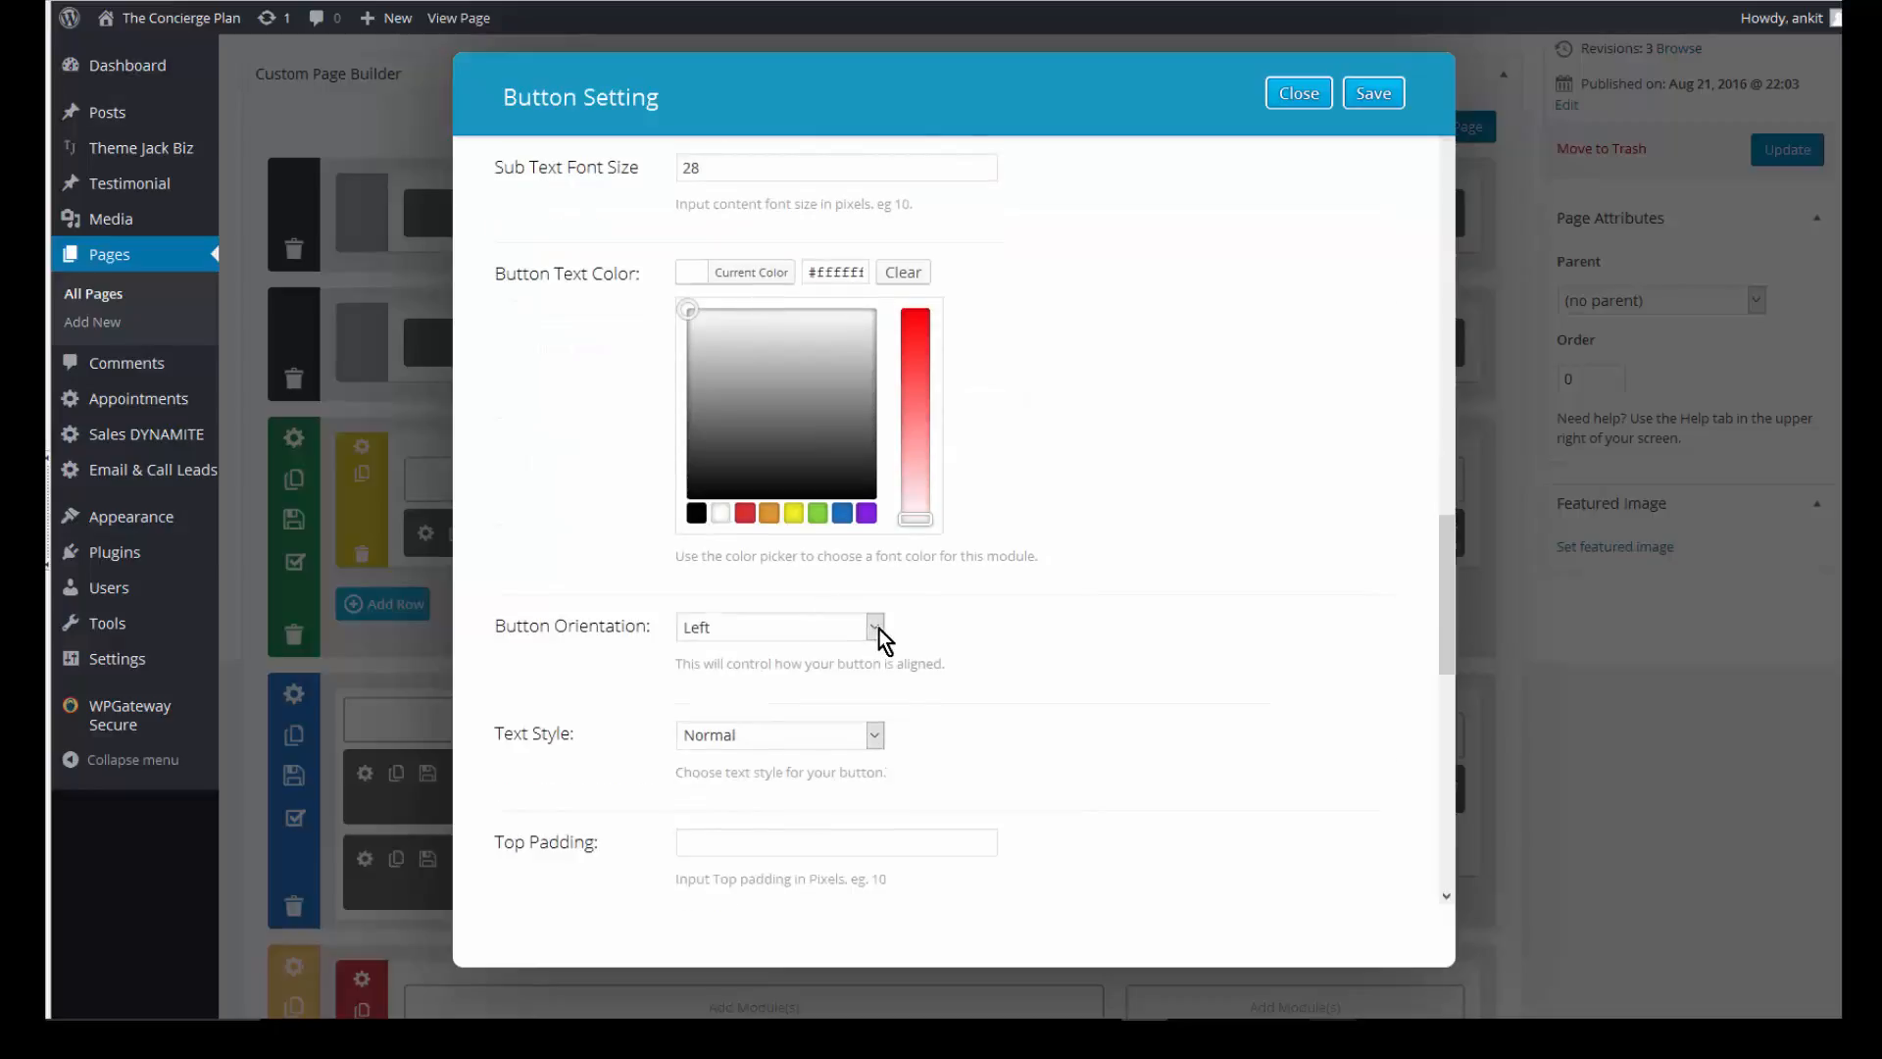
- Centre the button, make its text Bold & Italic, and save it
{"action": "left_click", "coordinate": [871, 631]}
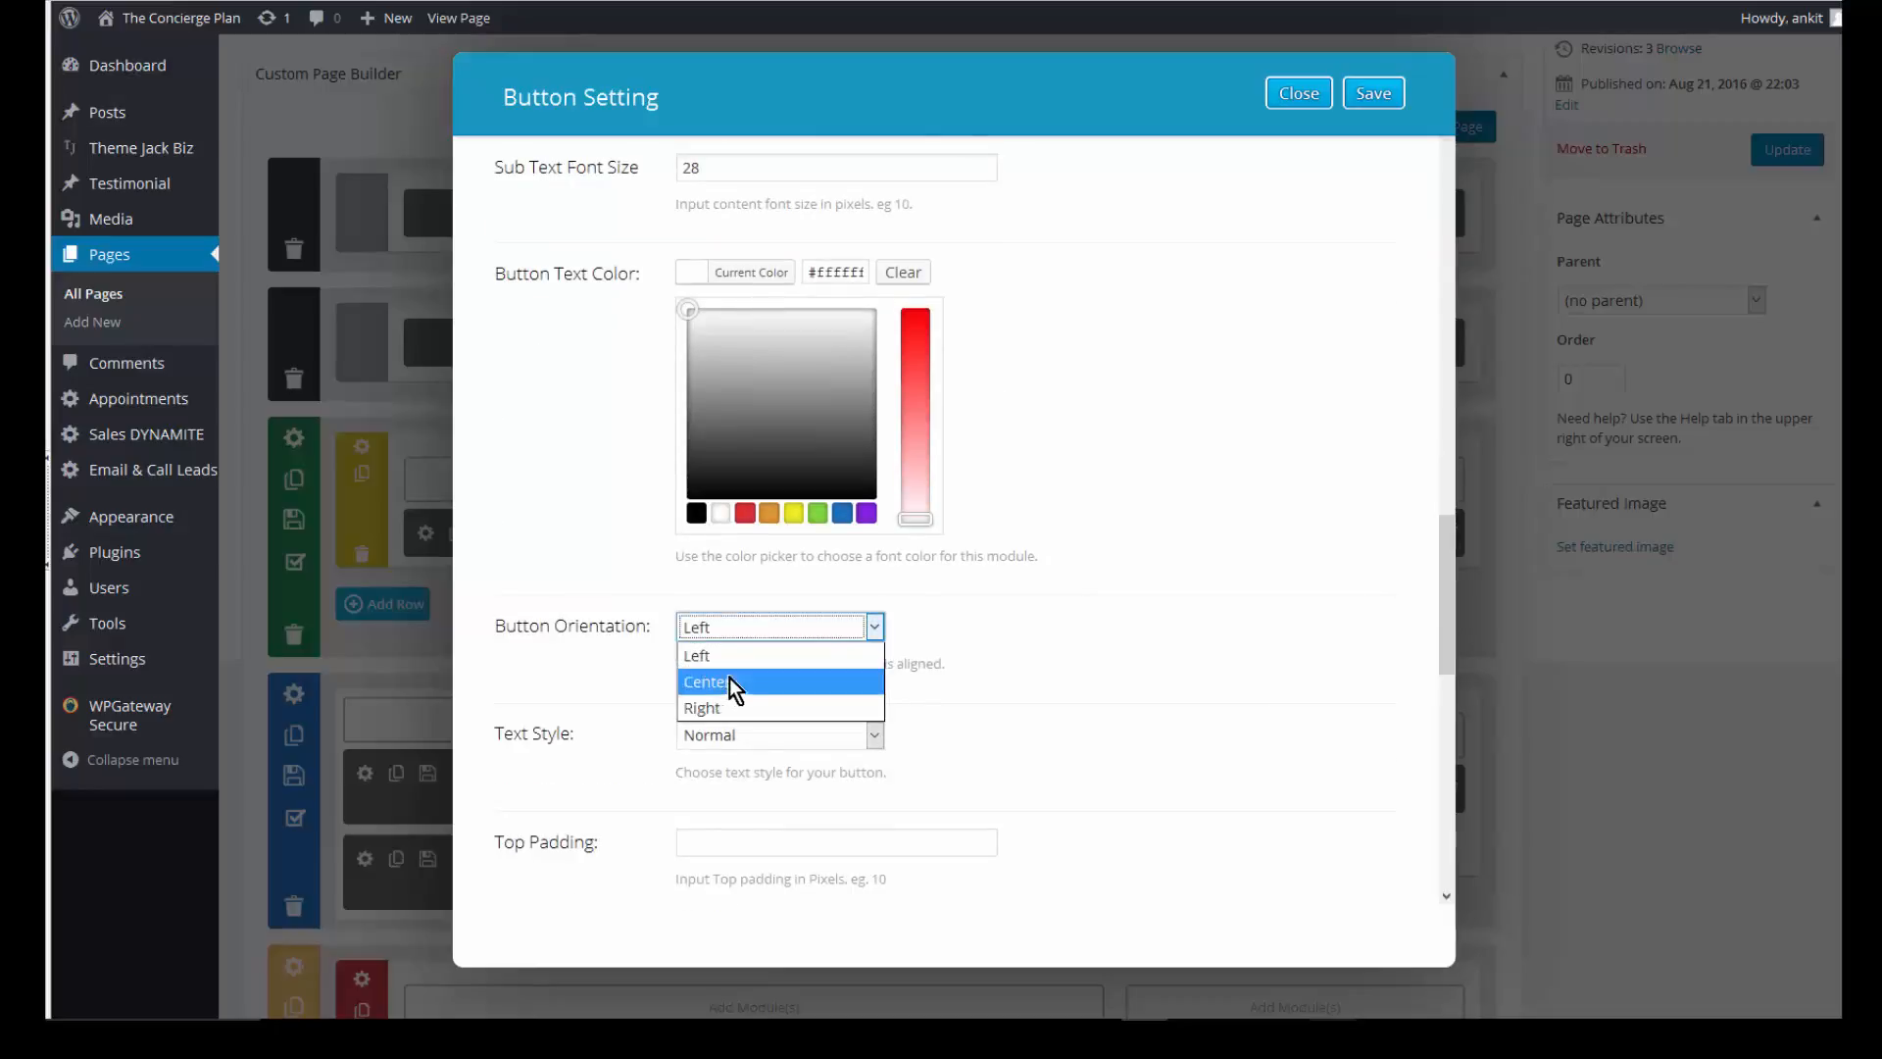
{"action": "left_click", "coordinate": [875, 679]}
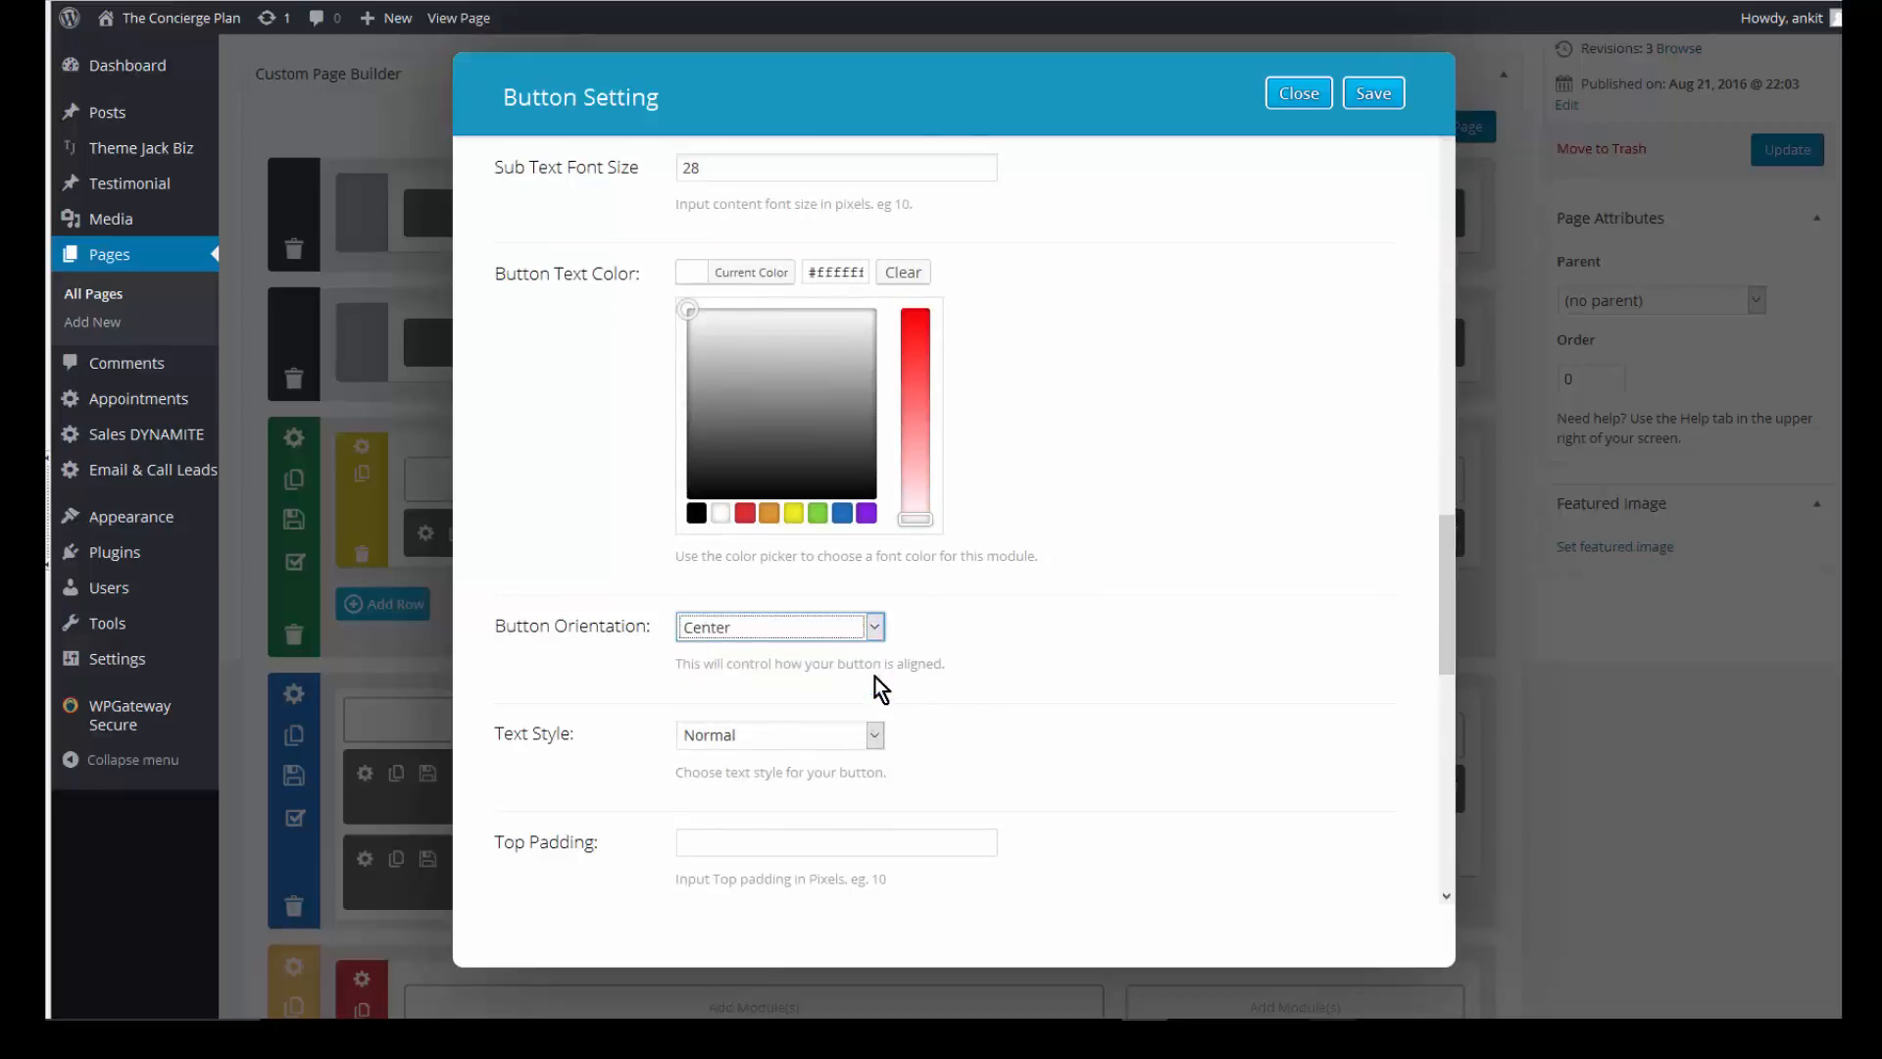
{"action": "scroll", "coordinate": [735, 767], "scroll_direction": "down", "scroll_amount": 1}
{"action": "left_click", "coordinate": [784, 679]}
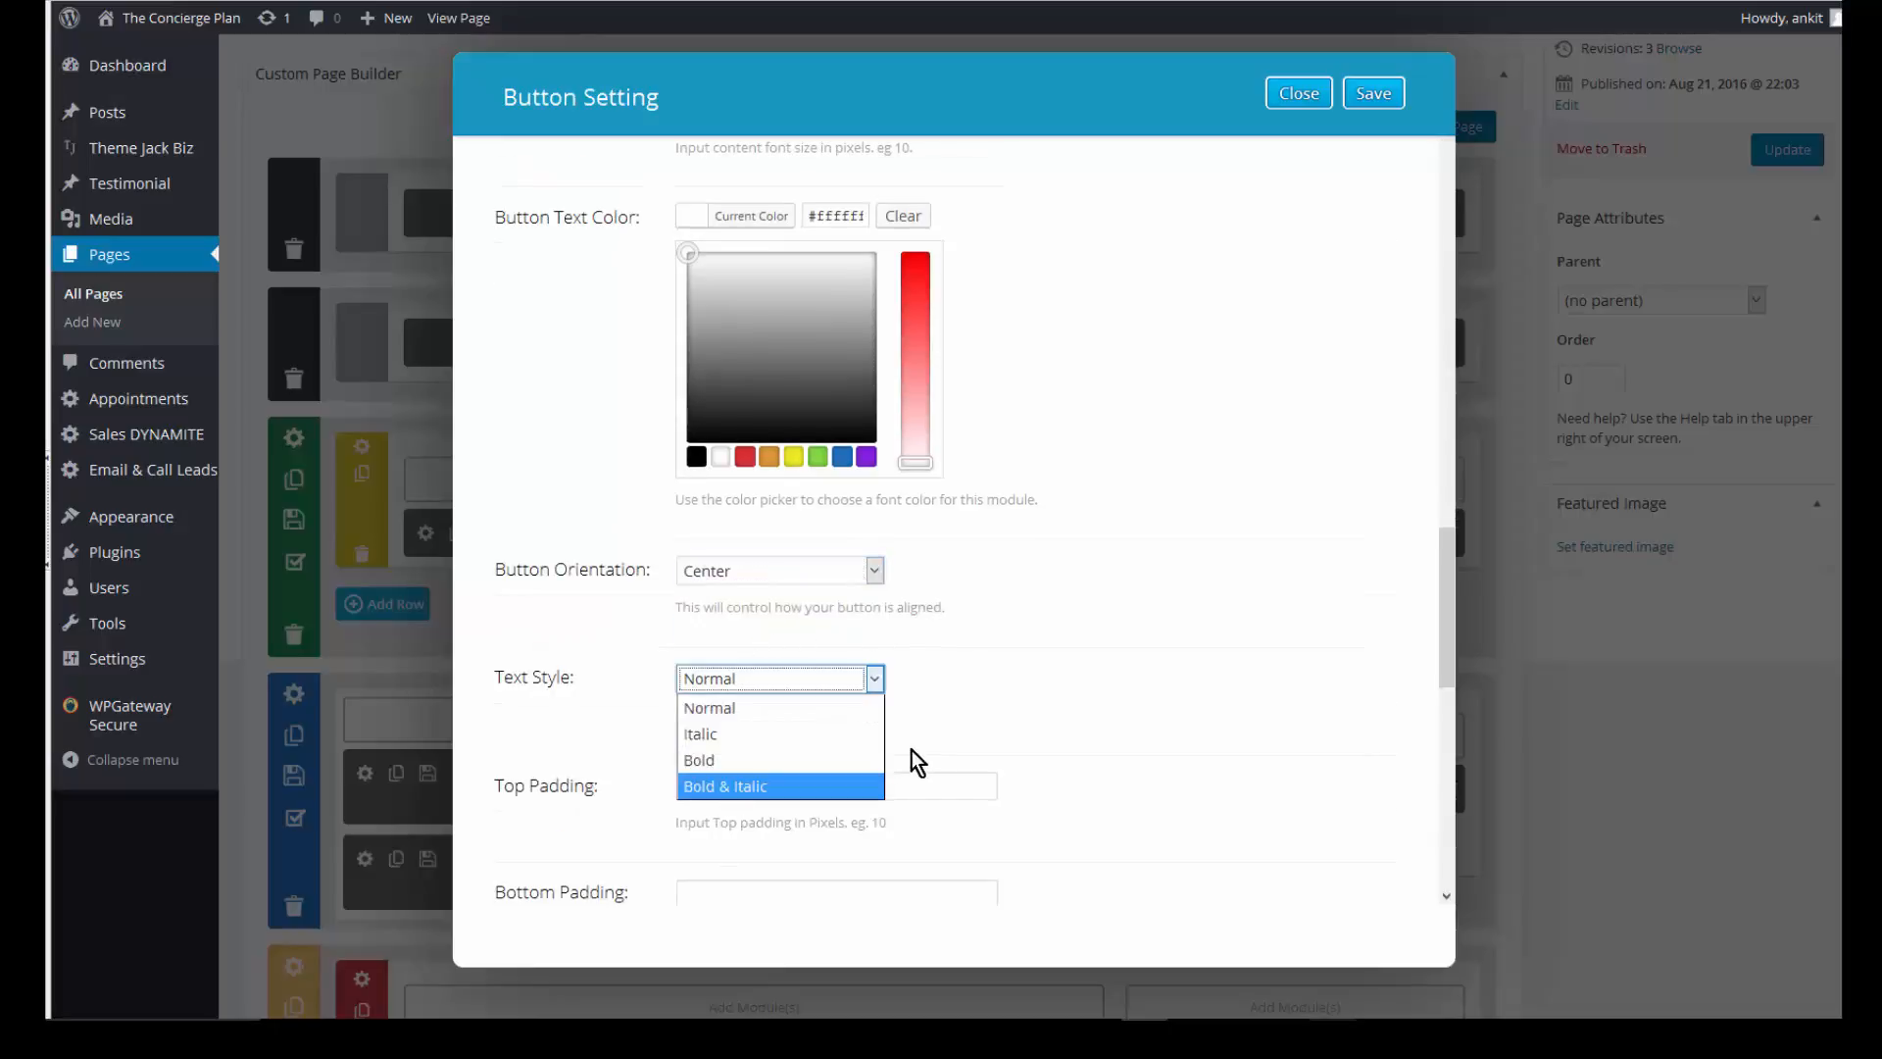
{"action": "key", "text": "Return"}
{"action": "scroll", "coordinate": [1018, 725], "scroll_direction": "down", "scroll_amount": 2}
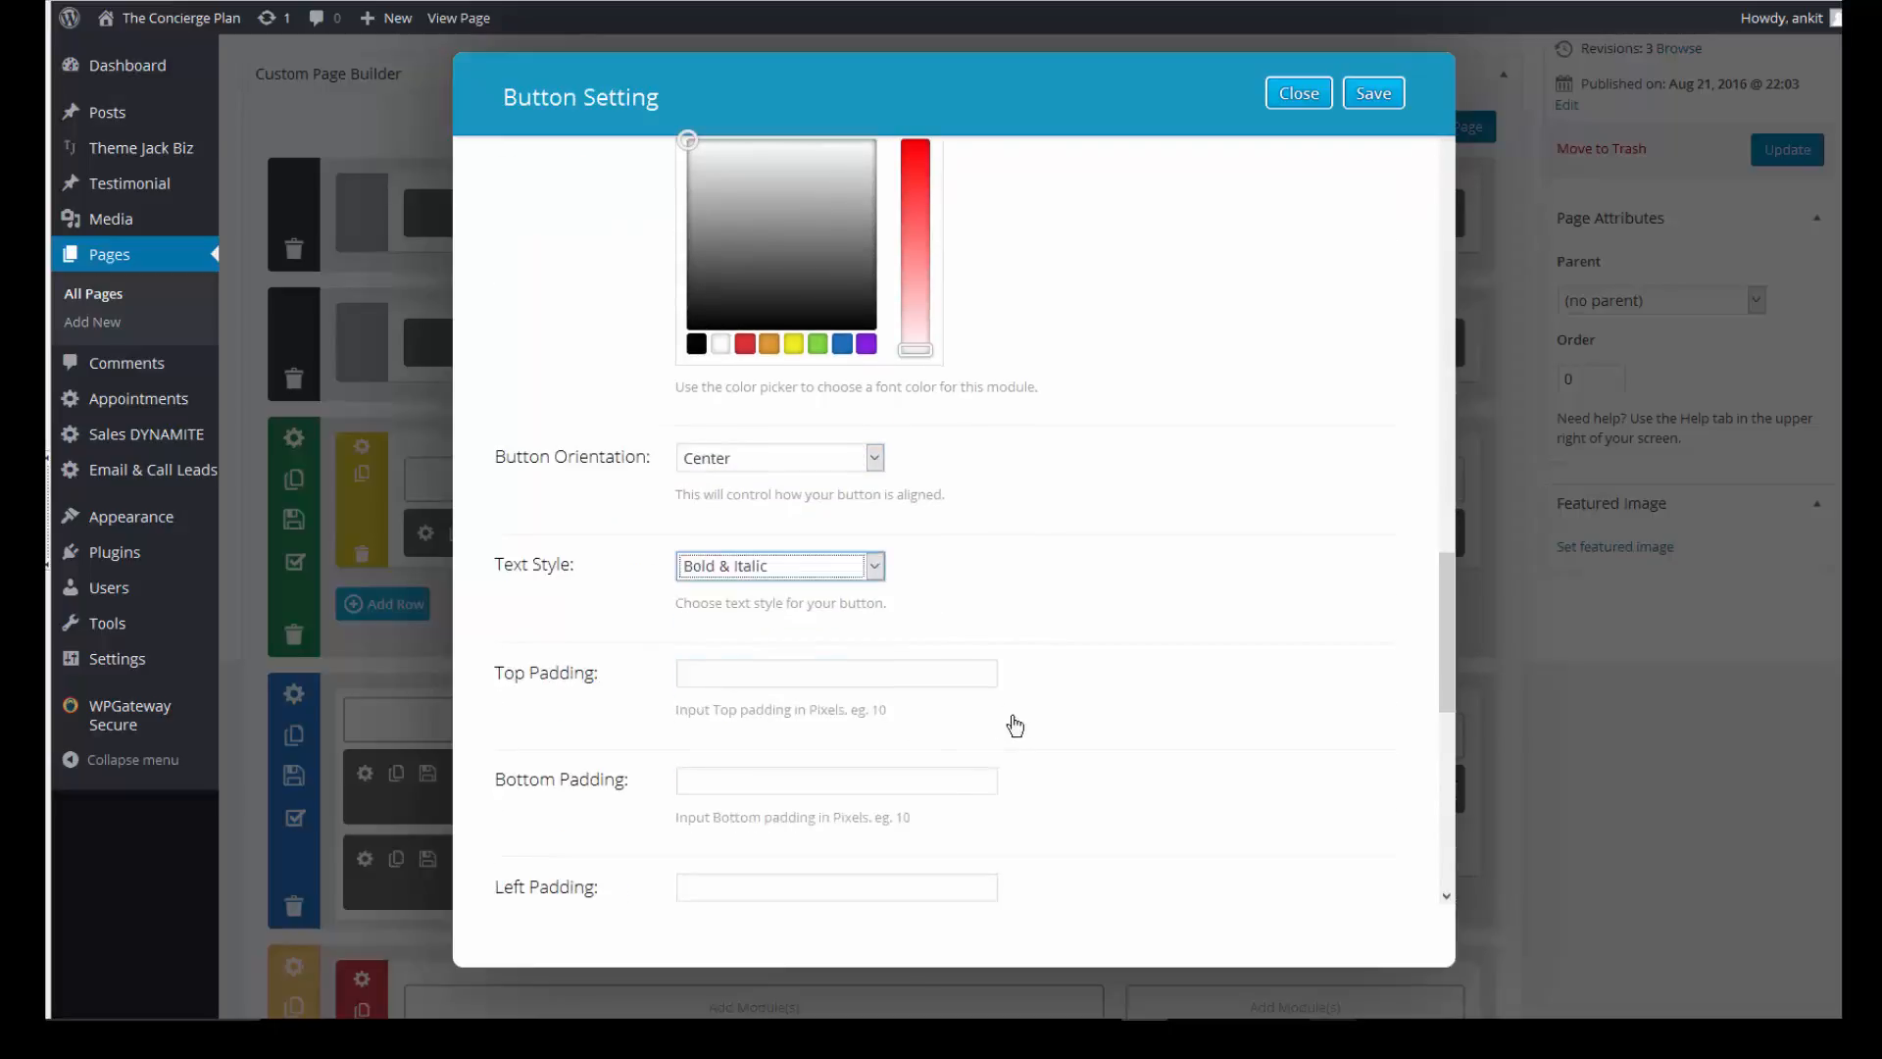
{"action": "scroll", "coordinate": [735, 569], "scroll_direction": "down", "scroll_amount": 2}
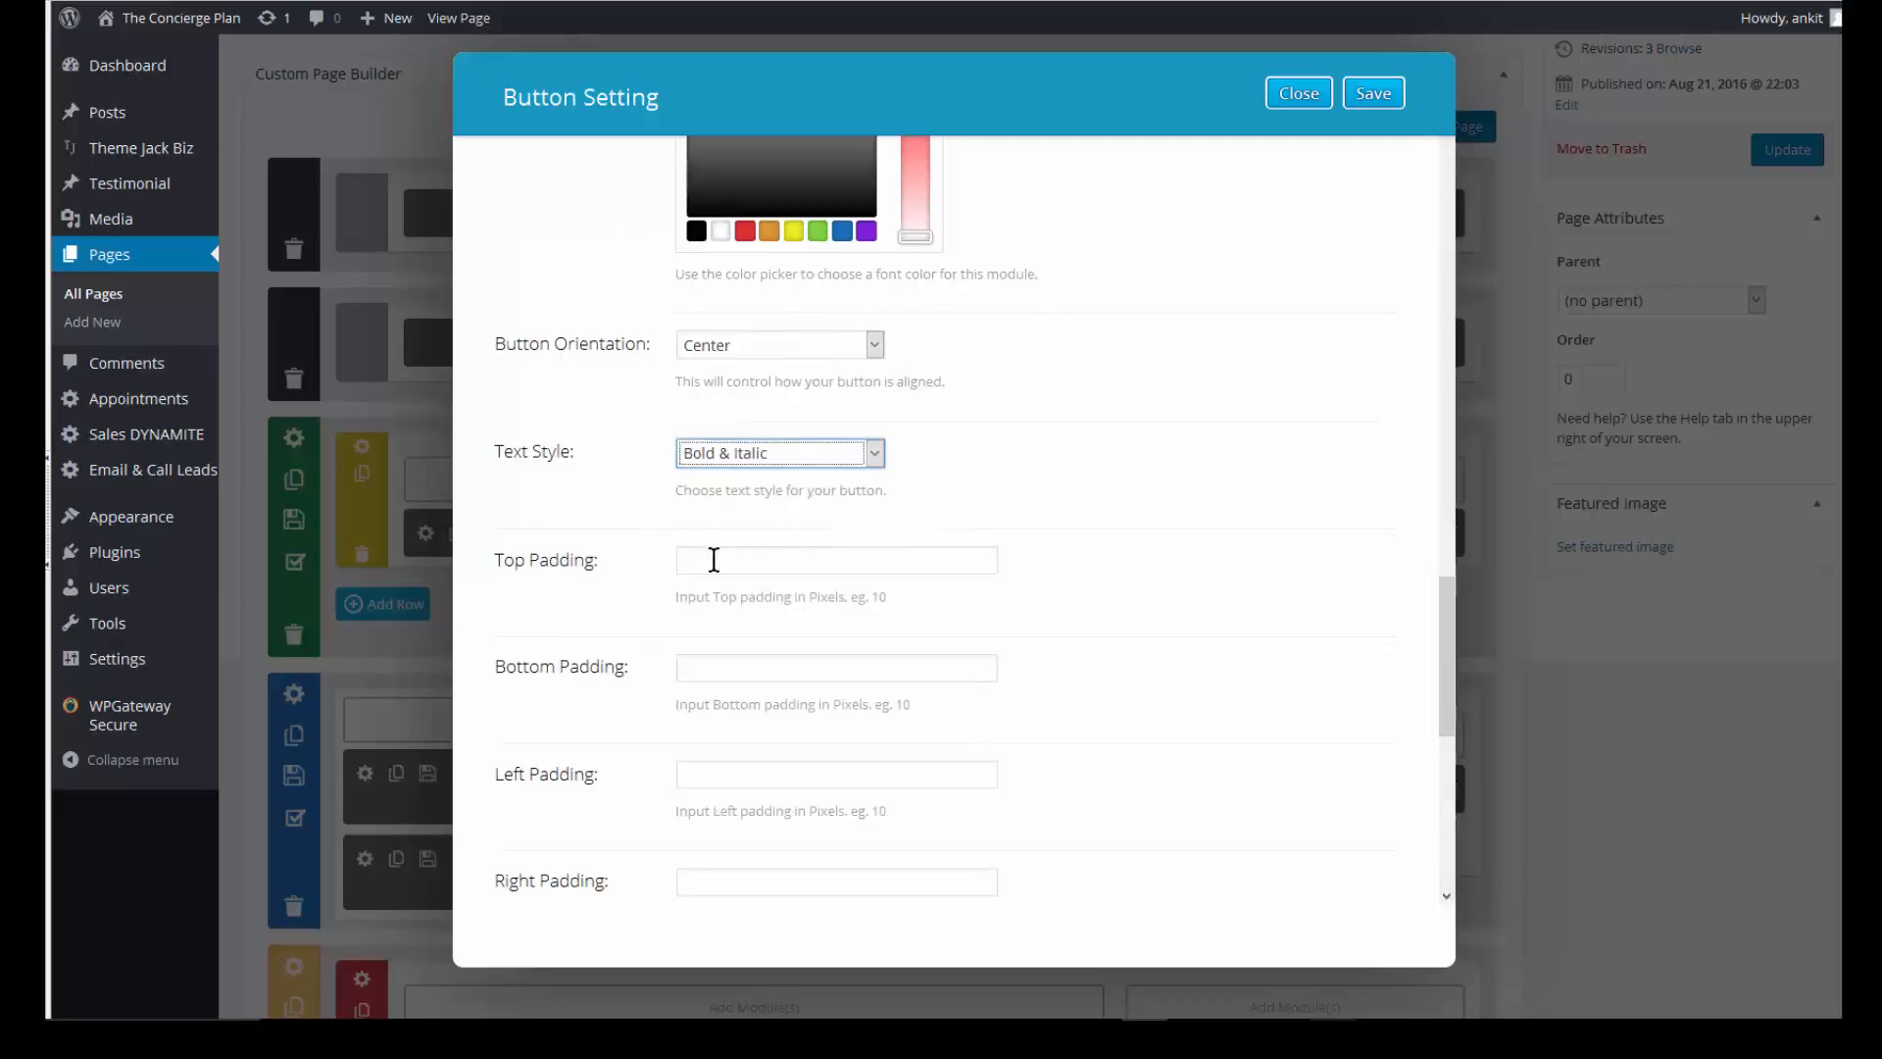
{"action": "scroll", "coordinate": [713, 560], "scroll_direction": "down", "scroll_amount": 3}
{"action": "scroll", "coordinate": [735, 710], "scroll_direction": "down", "scroll_amount": 2}
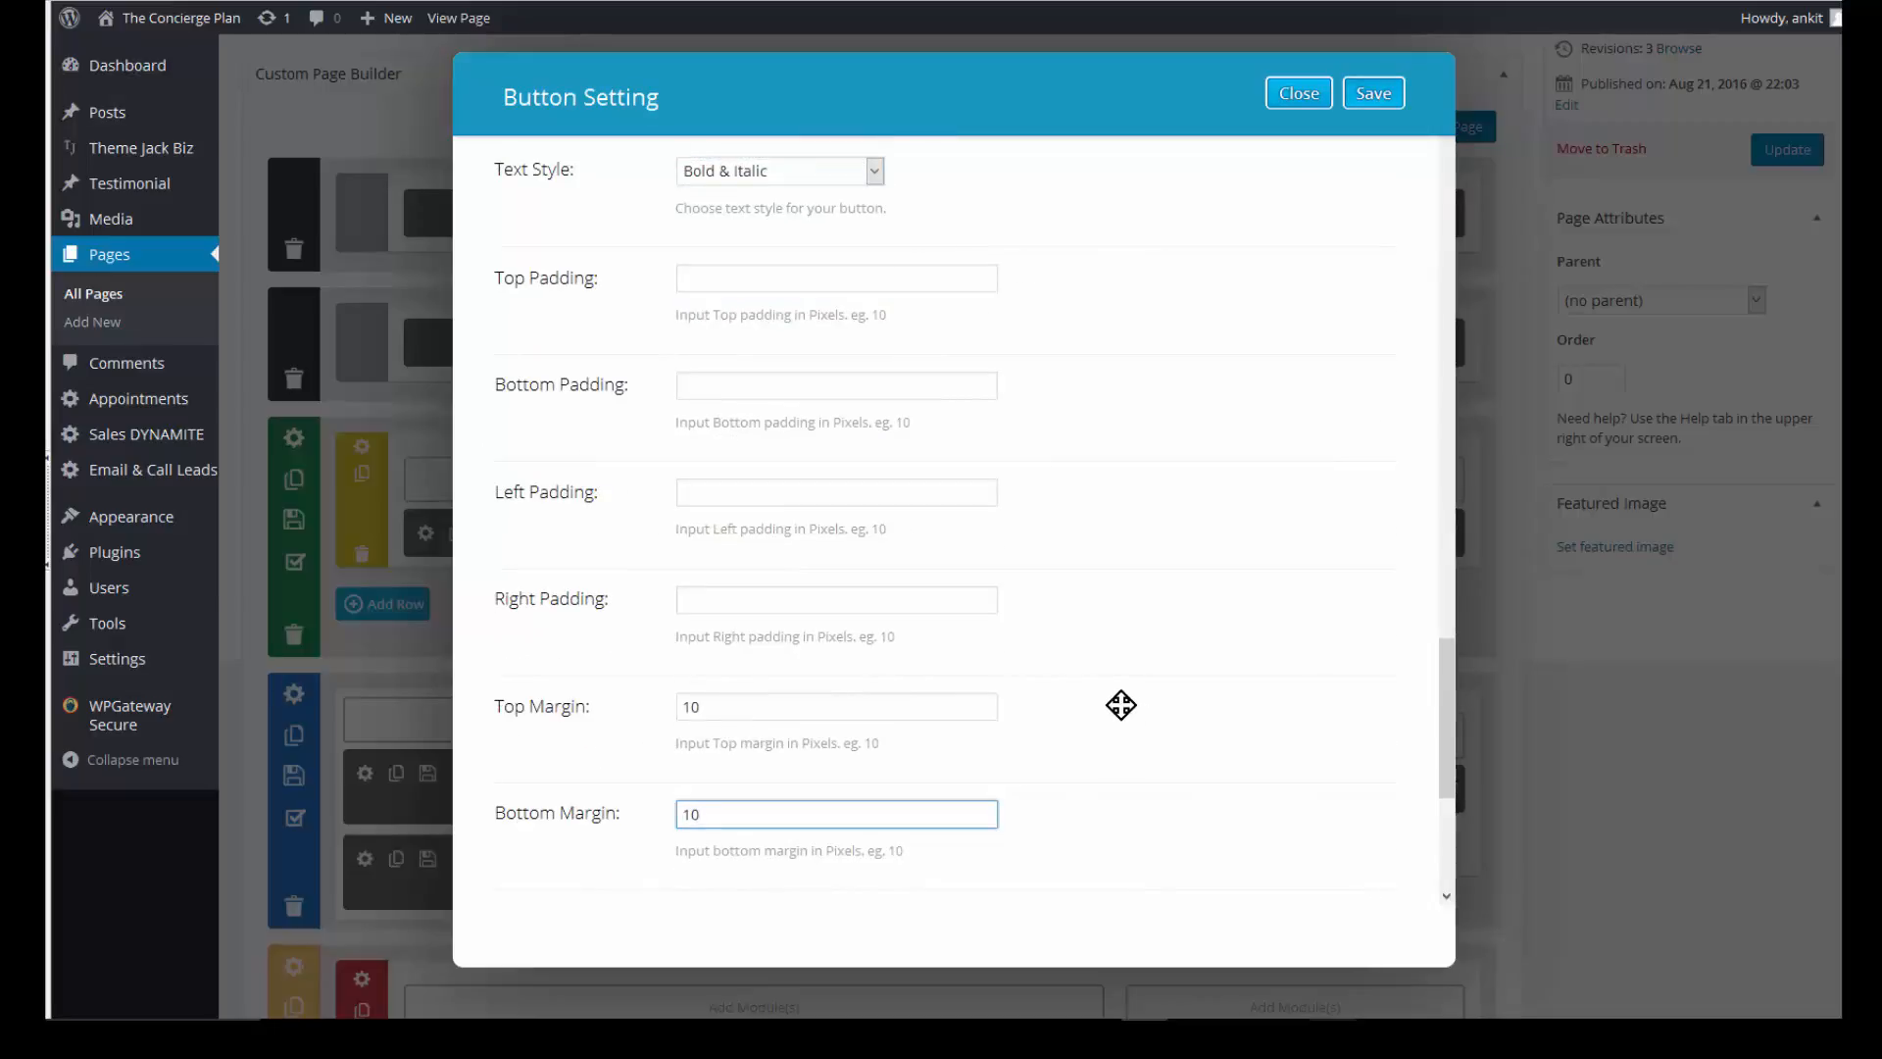
{"action": "left_click", "coordinate": [1176, 728]}
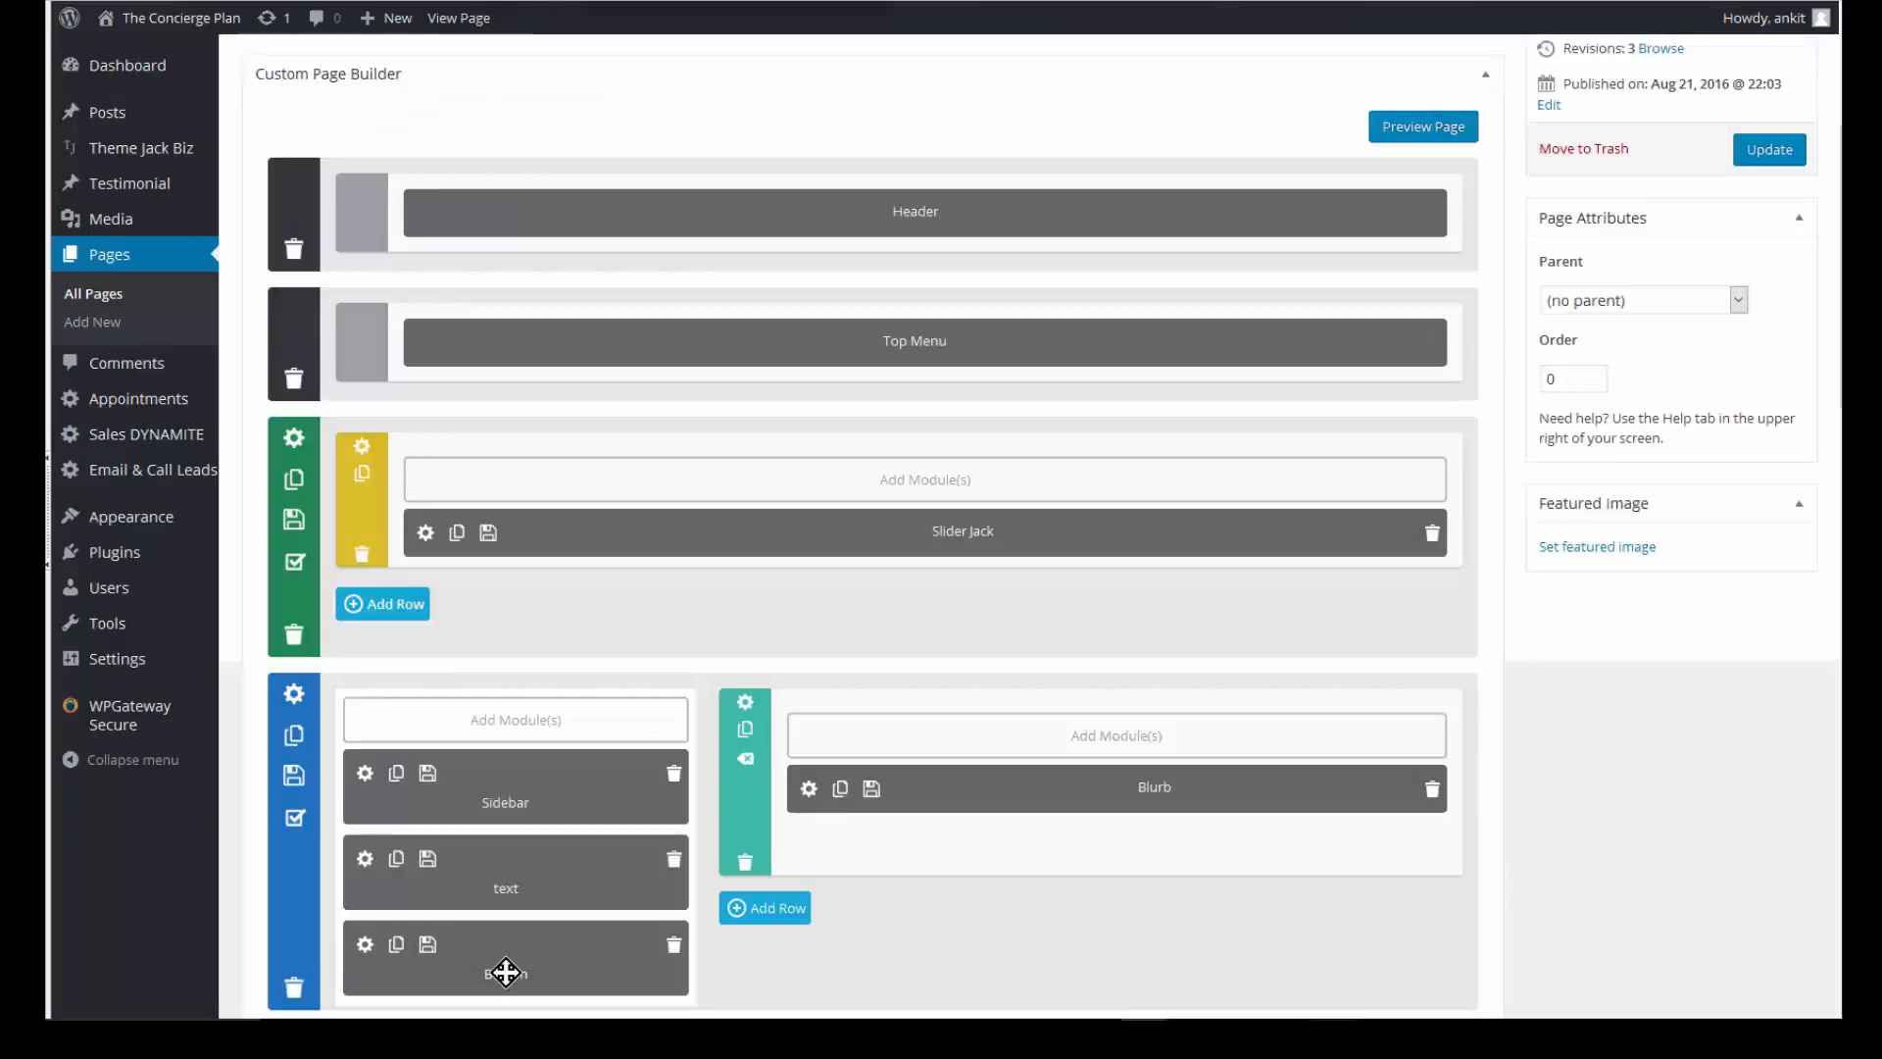
- Drag the Button module to the top of the narrow column, above Sidebar and the text module
{"action": "left_click_drag", "start_coordinate": [506, 972], "coordinate": [504, 795]}
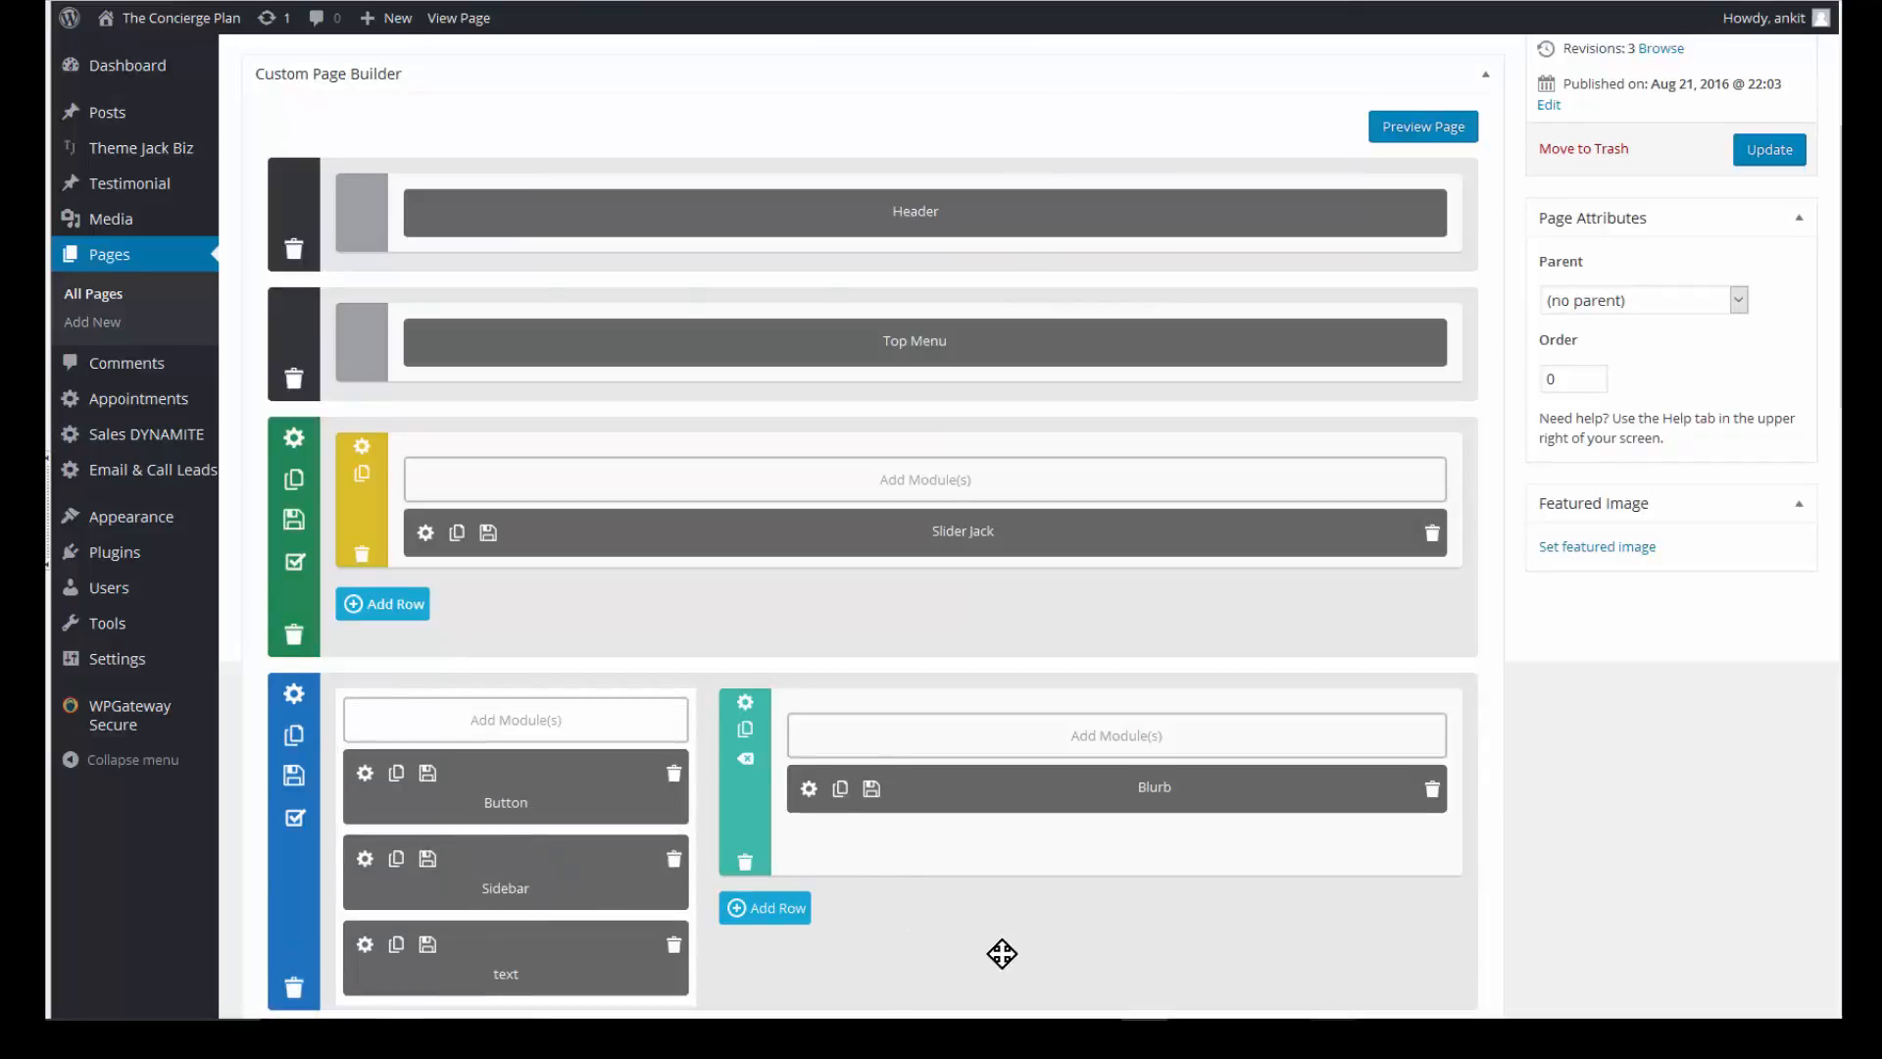
{"action": "scroll", "coordinate": [1091, 684], "scroll_direction": "down", "scroll_amount": 2}
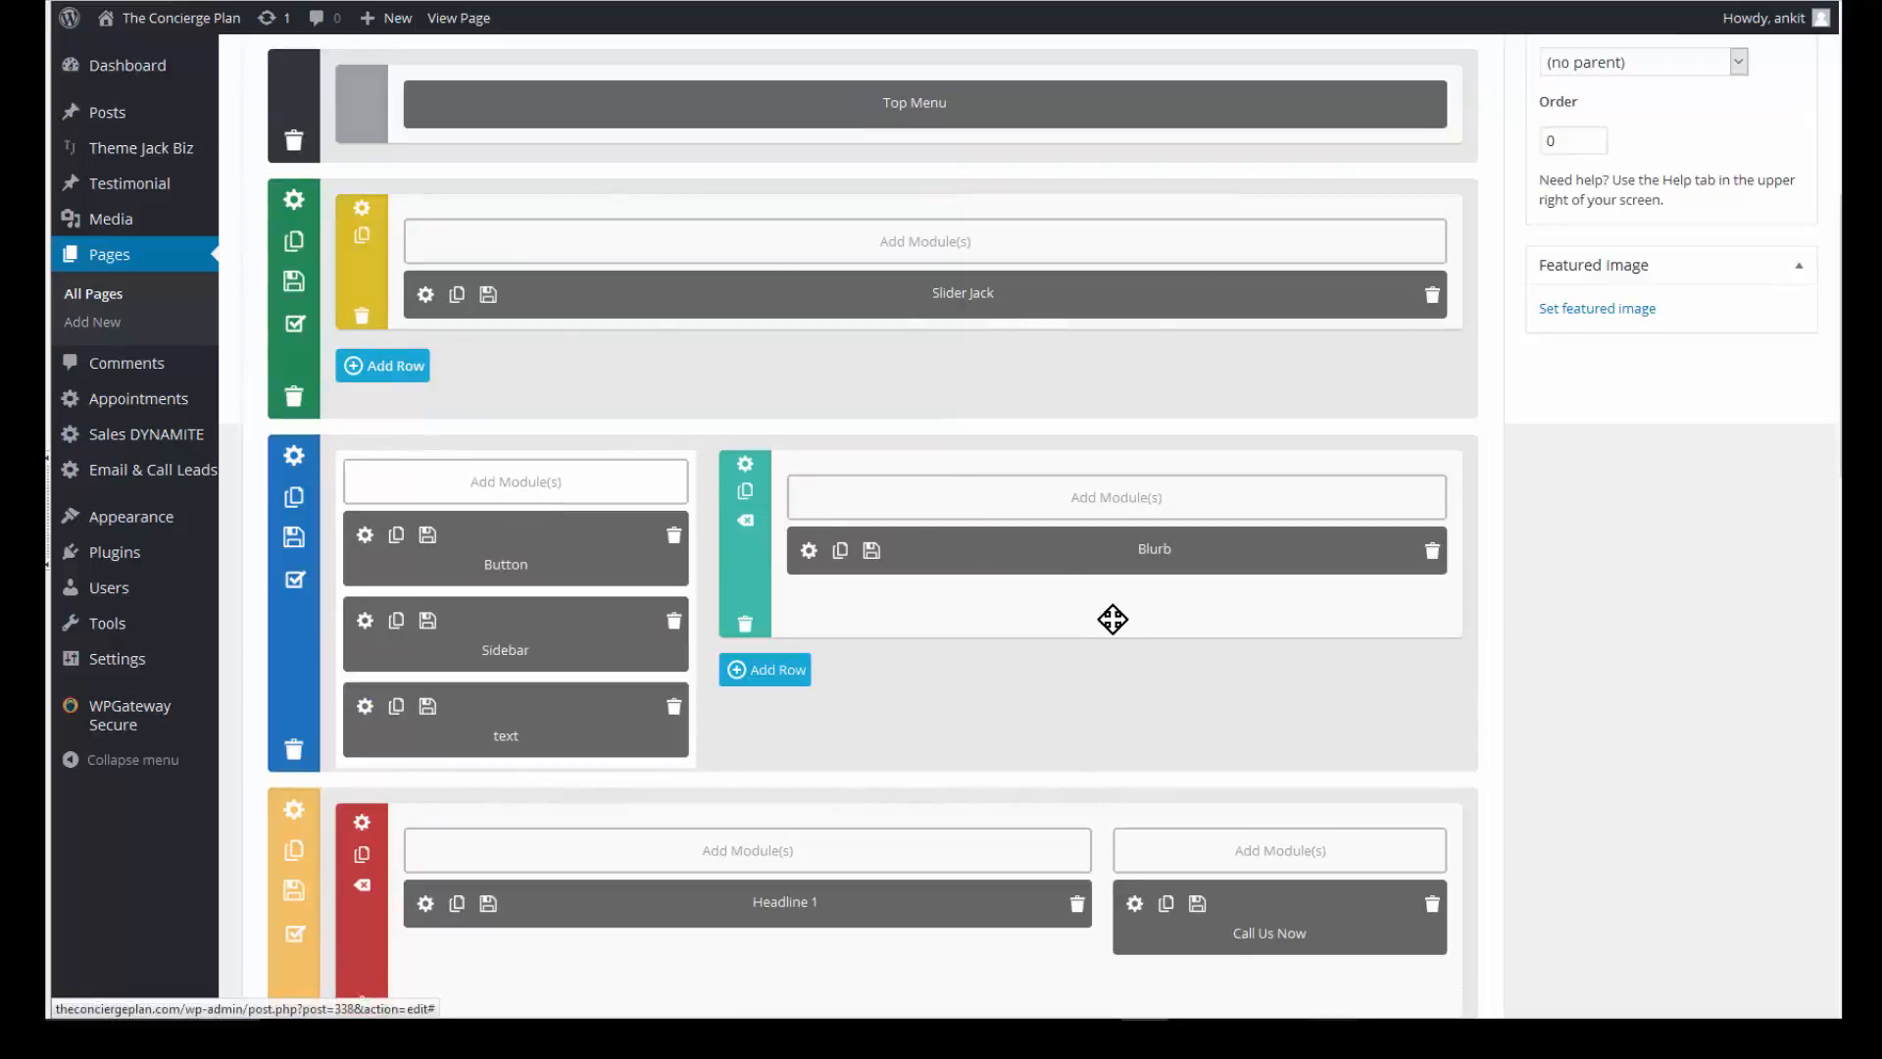
- Add a Gallery module to the Blurb column with three already-uploaded repair photos
{"action": "left_click", "coordinate": [1127, 500]}
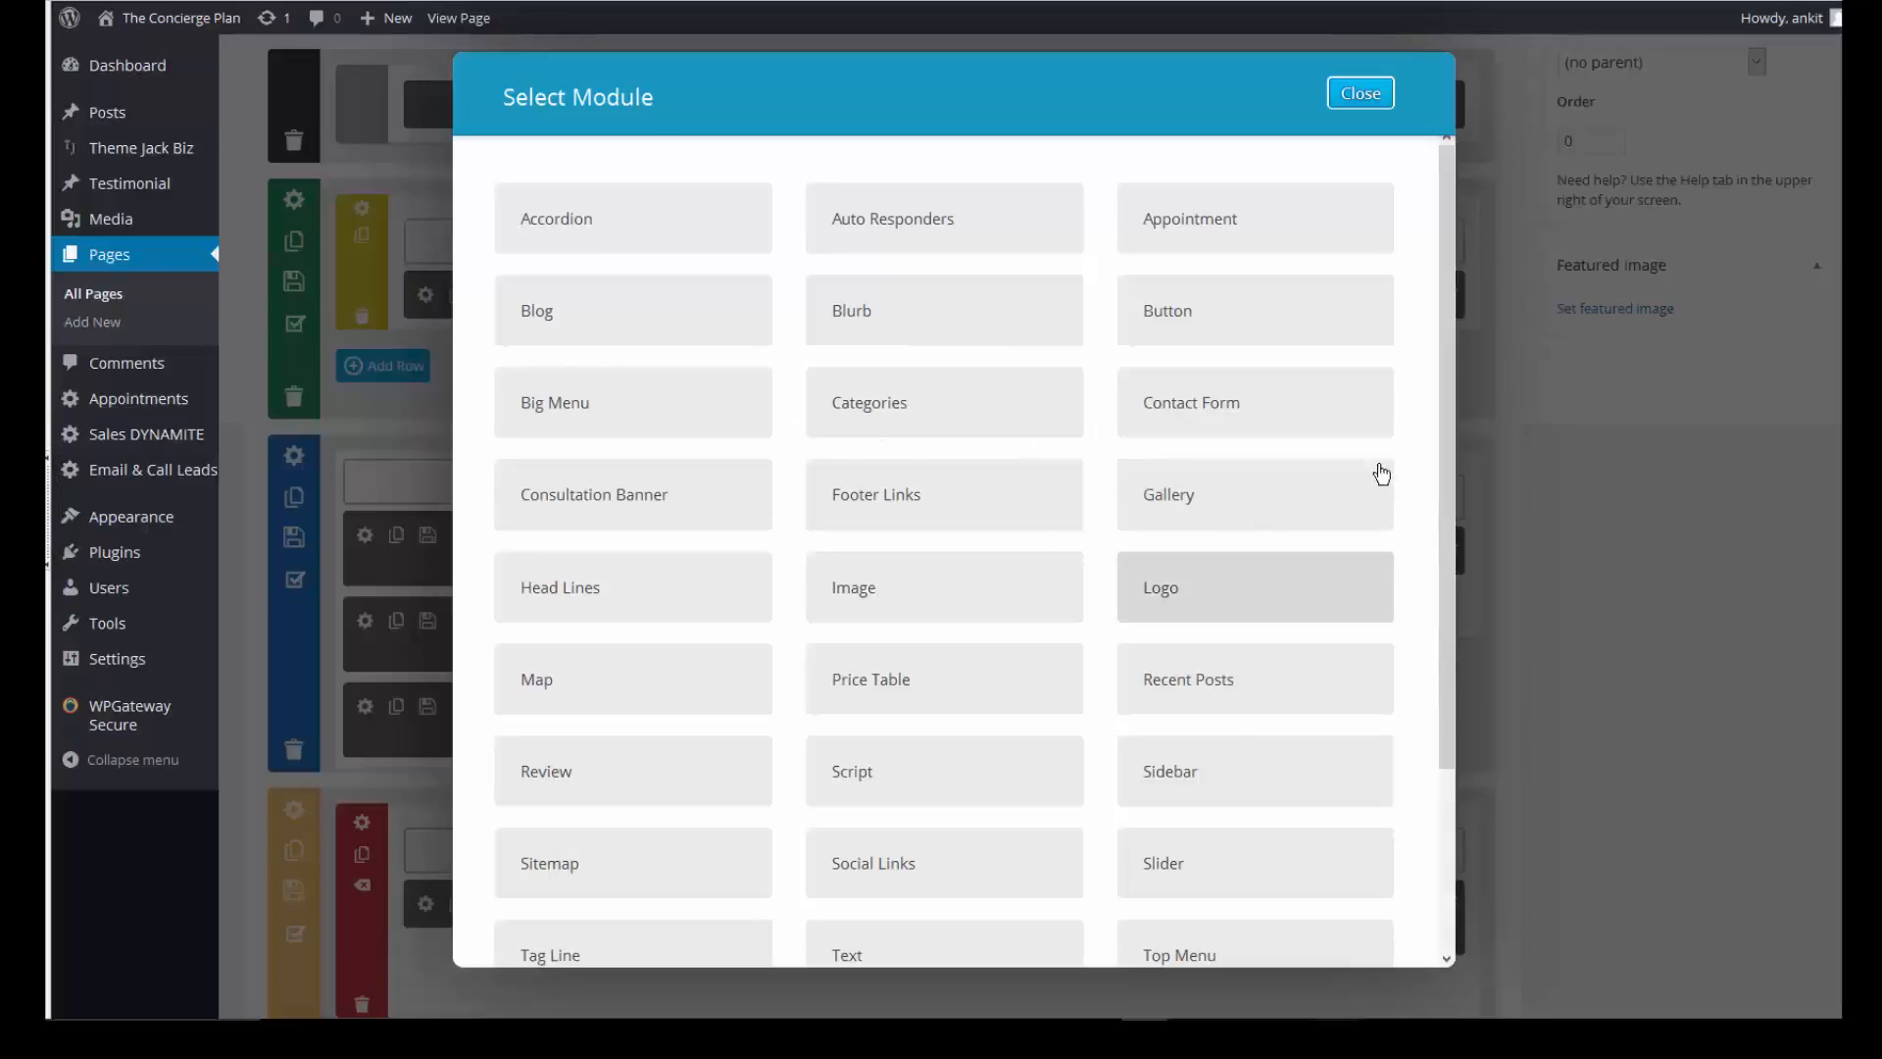
{"action": "left_click", "coordinate": [1214, 505]}
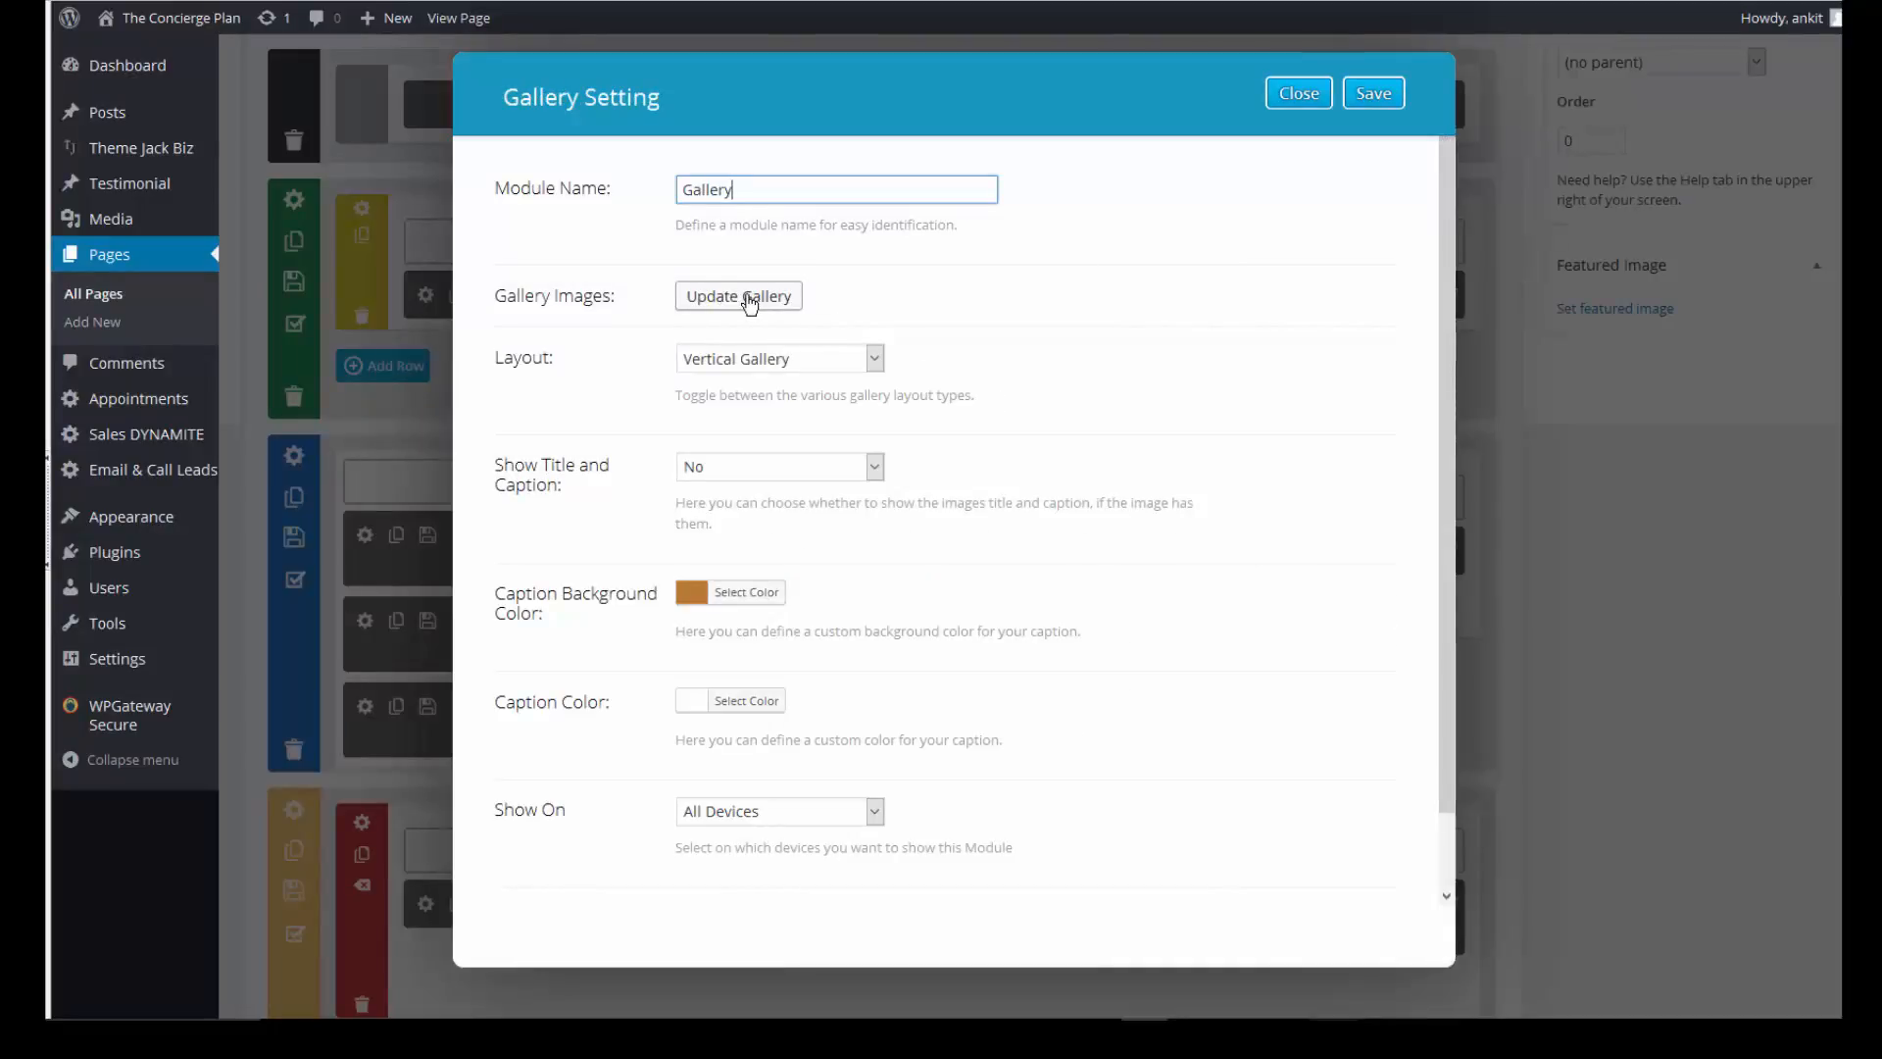
{"action": "left_click", "coordinate": [750, 304]}
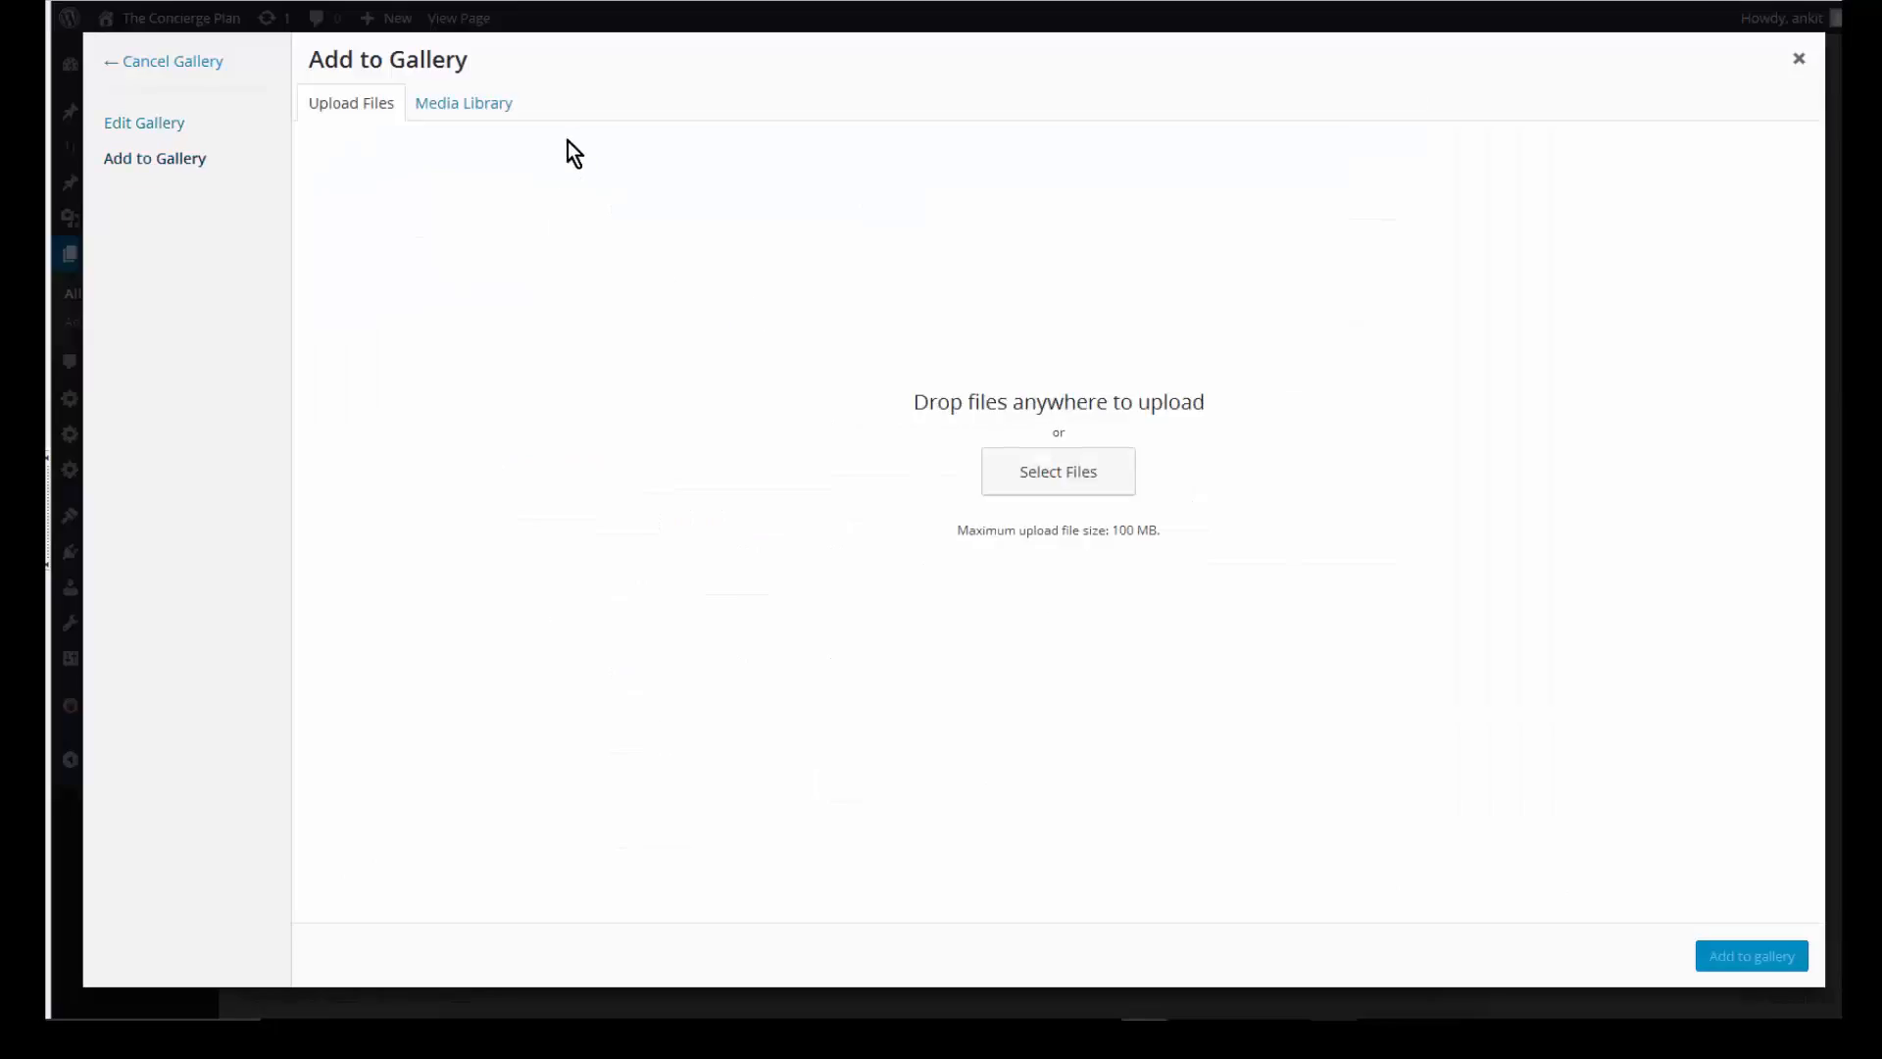
{"action": "left_click", "coordinate": [463, 108]}
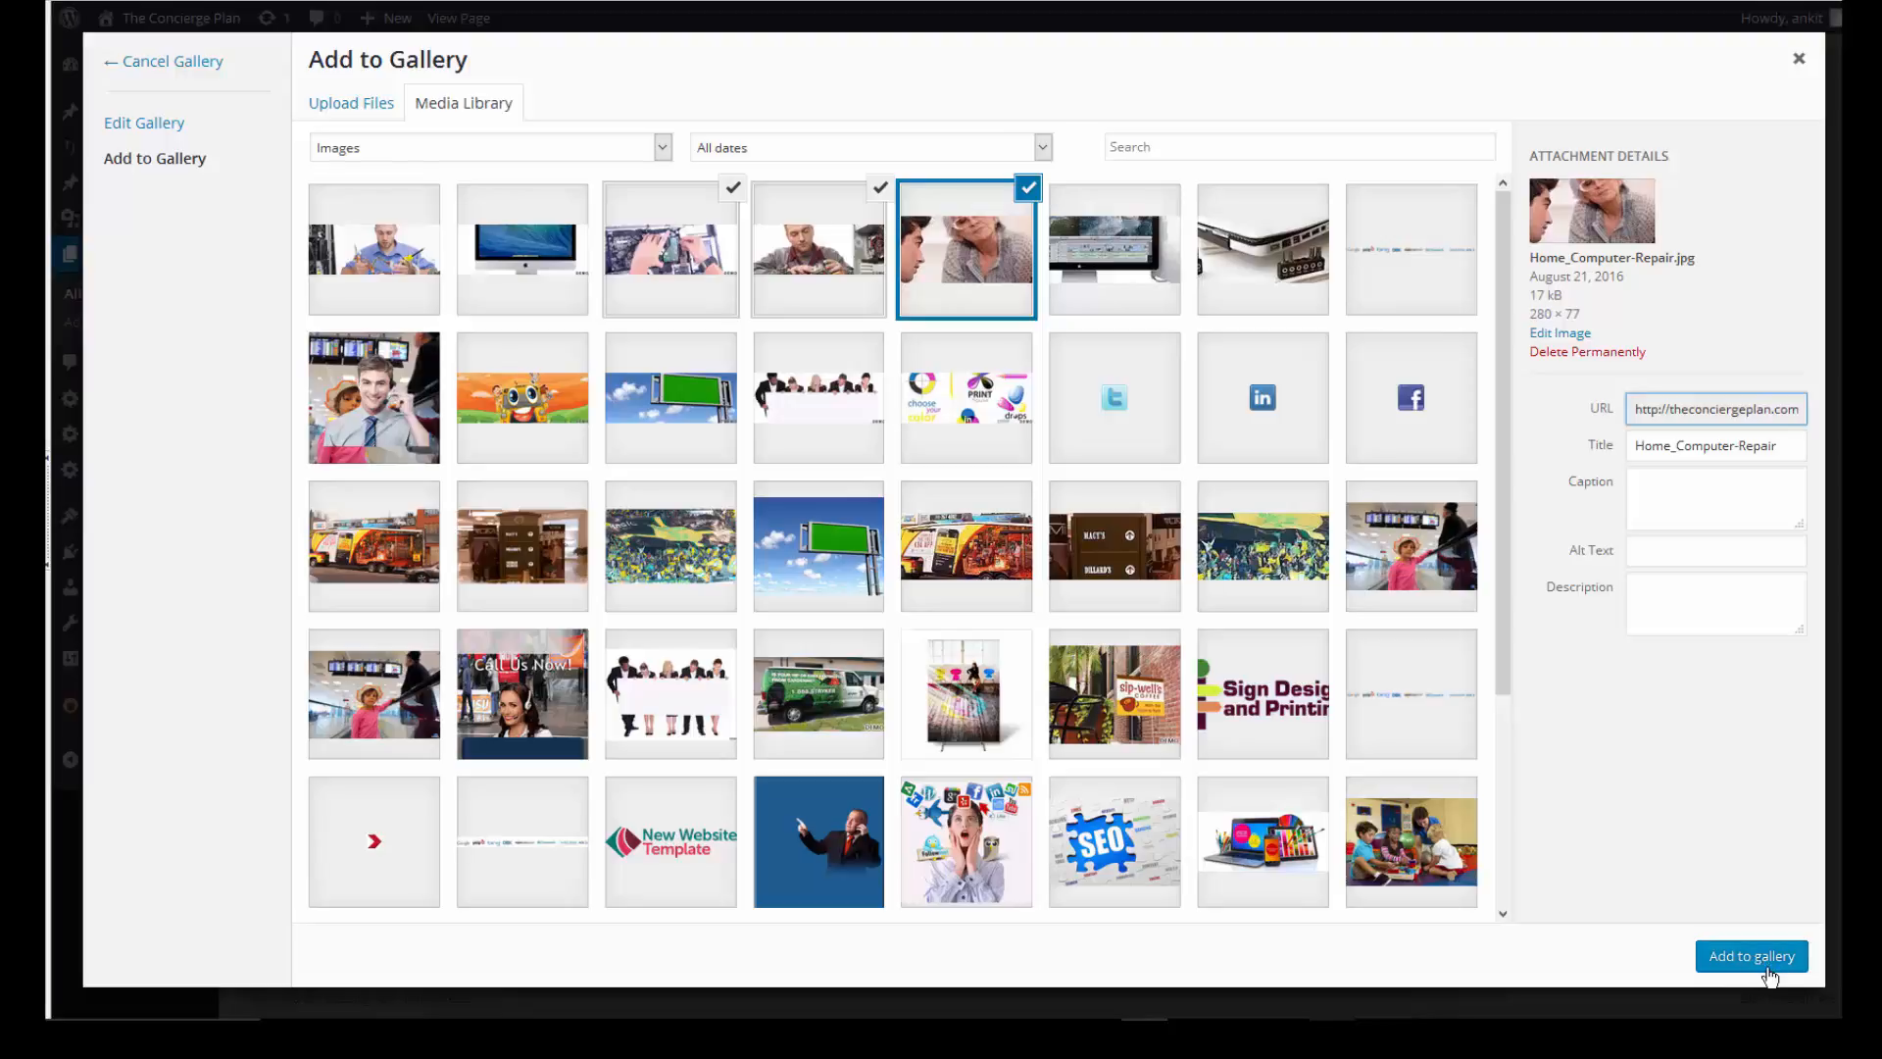
{"action": "left_click", "coordinate": [1764, 971]}
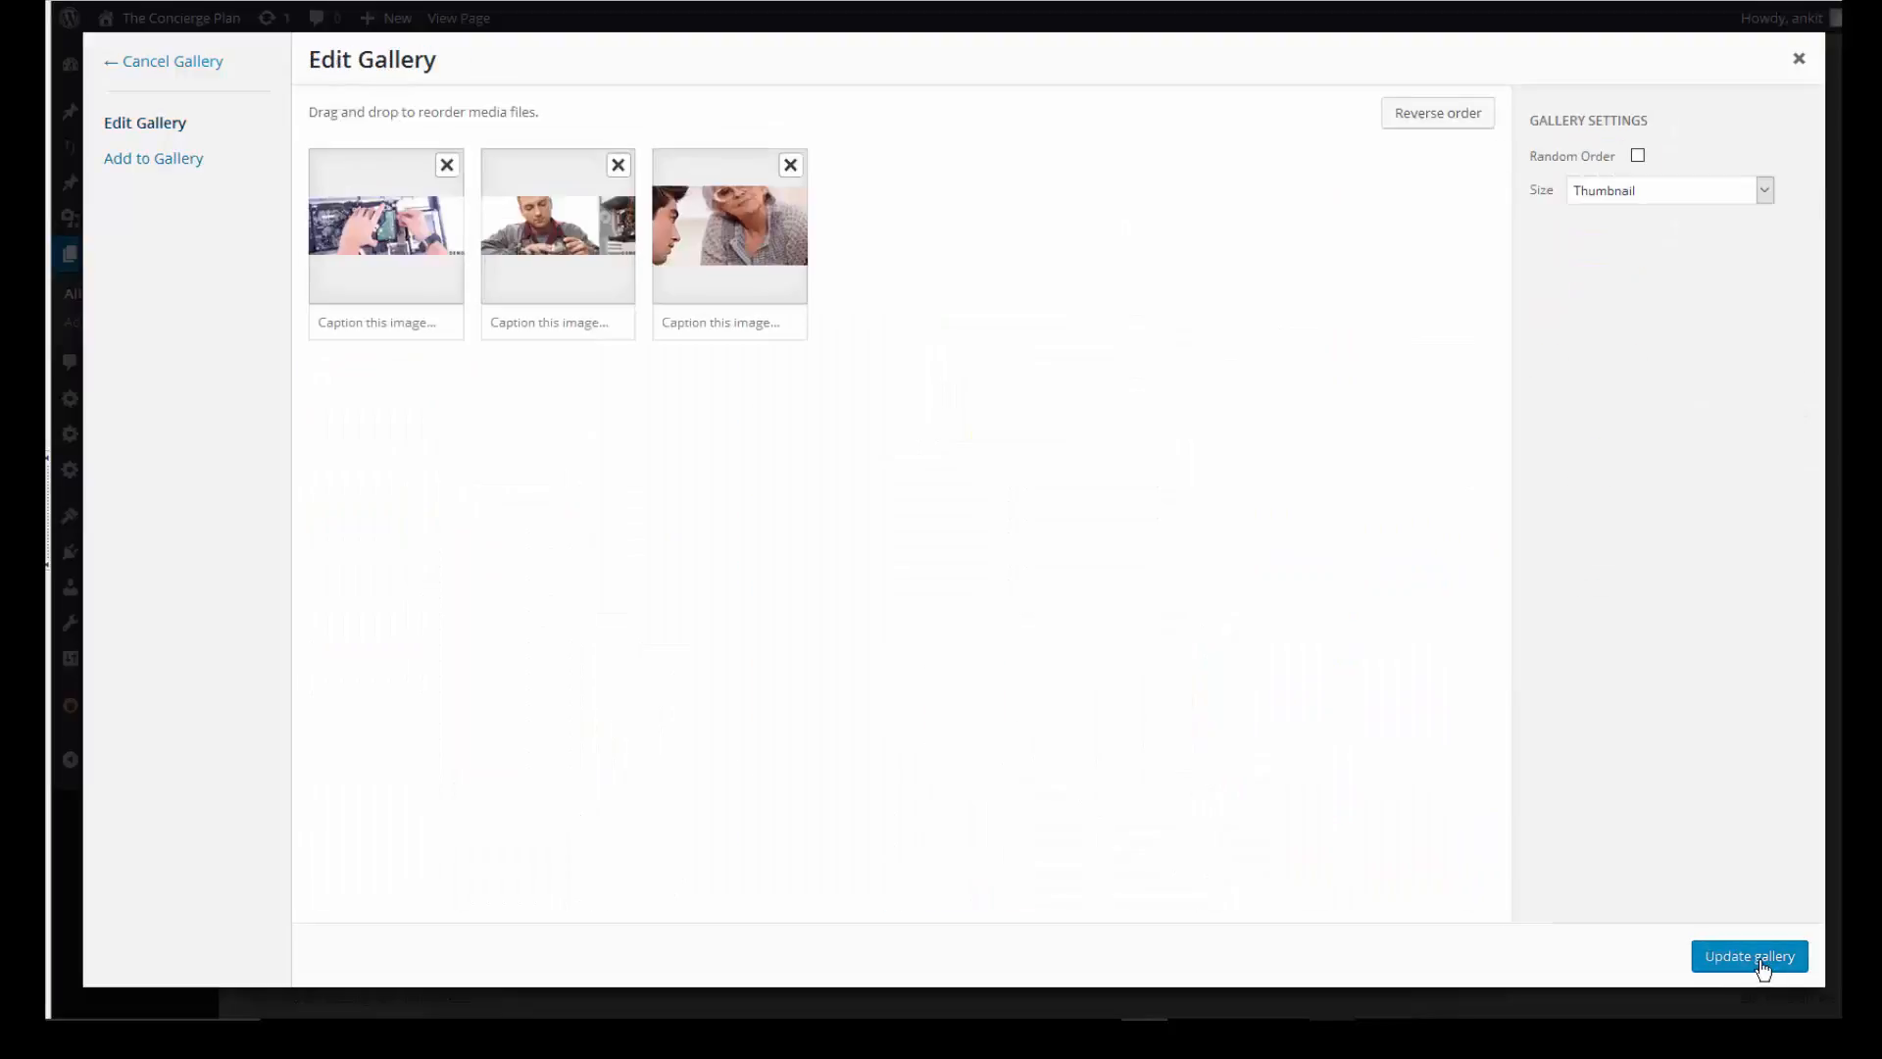
{"action": "left_click", "coordinate": [1761, 967]}
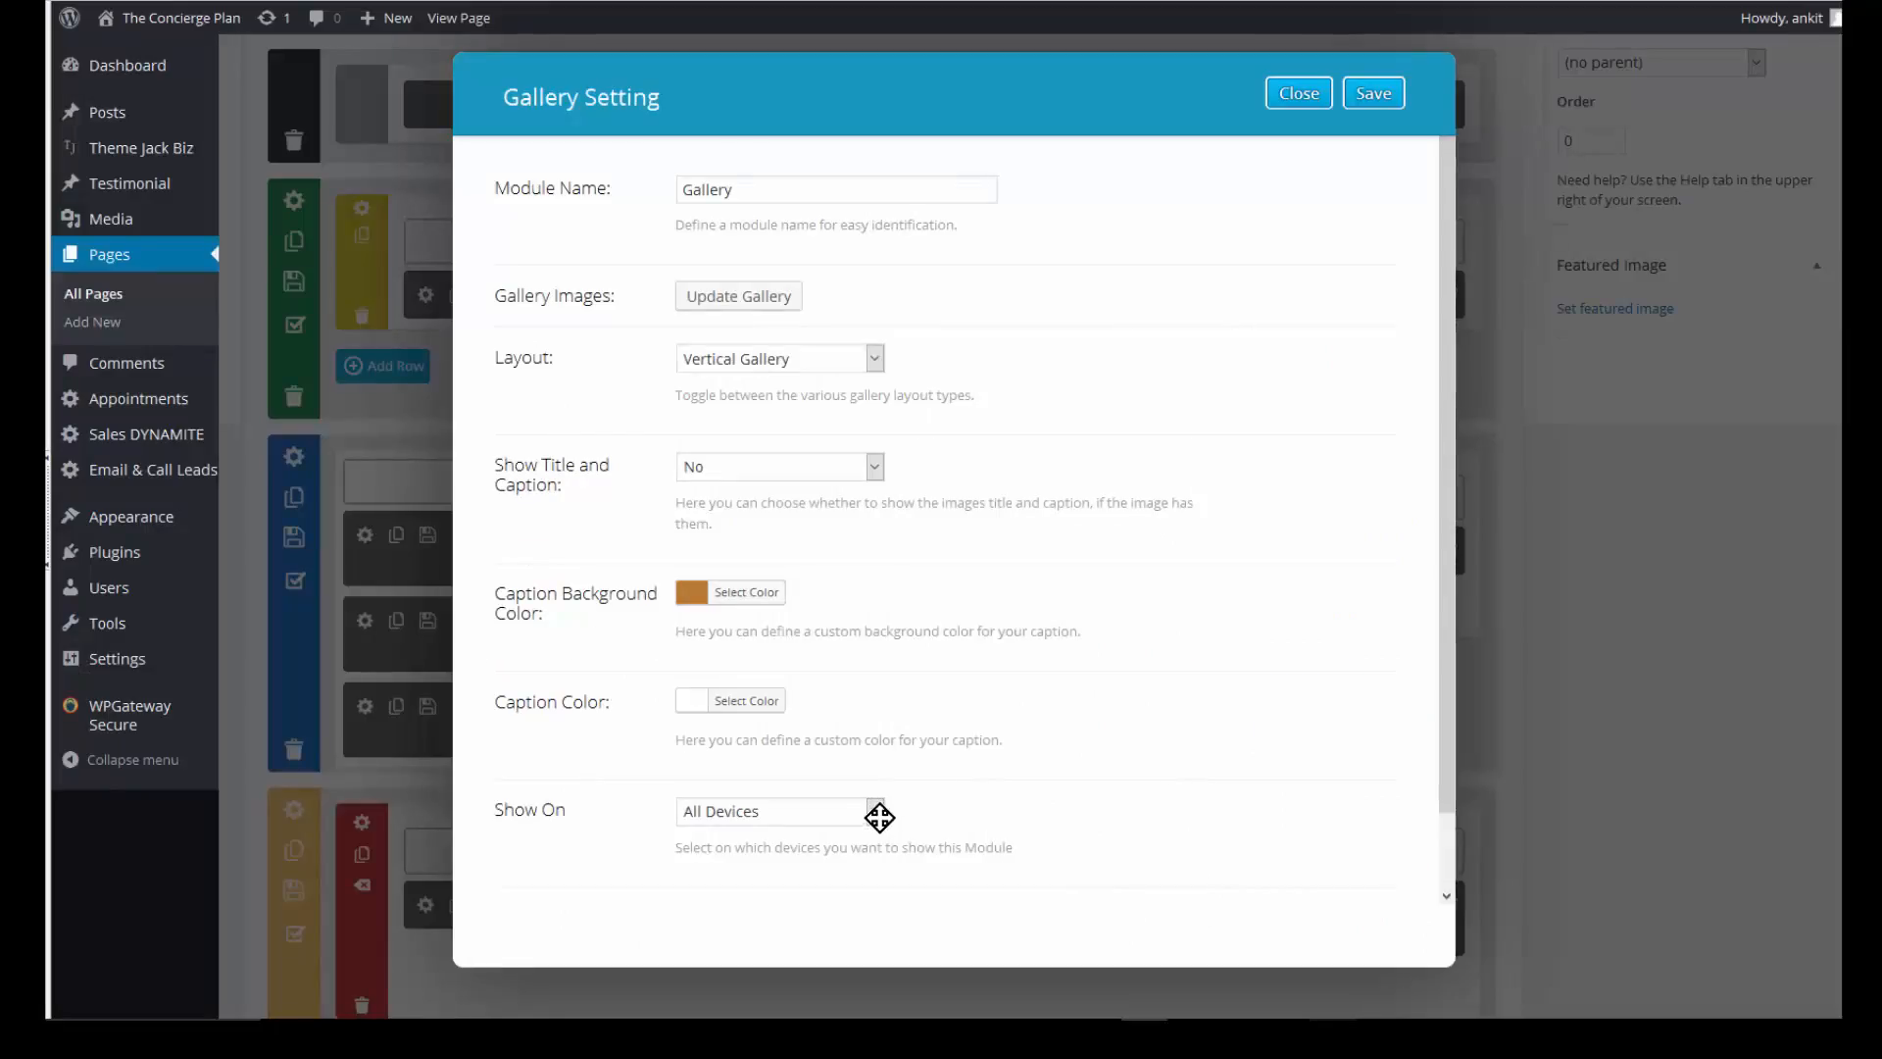
- Set the gallery's Show On option to Only Desktop
{"action": "scroll", "coordinate": [885, 741], "scroll_direction": "down", "scroll_amount": 1}
{"action": "left_click", "coordinate": [881, 730]}
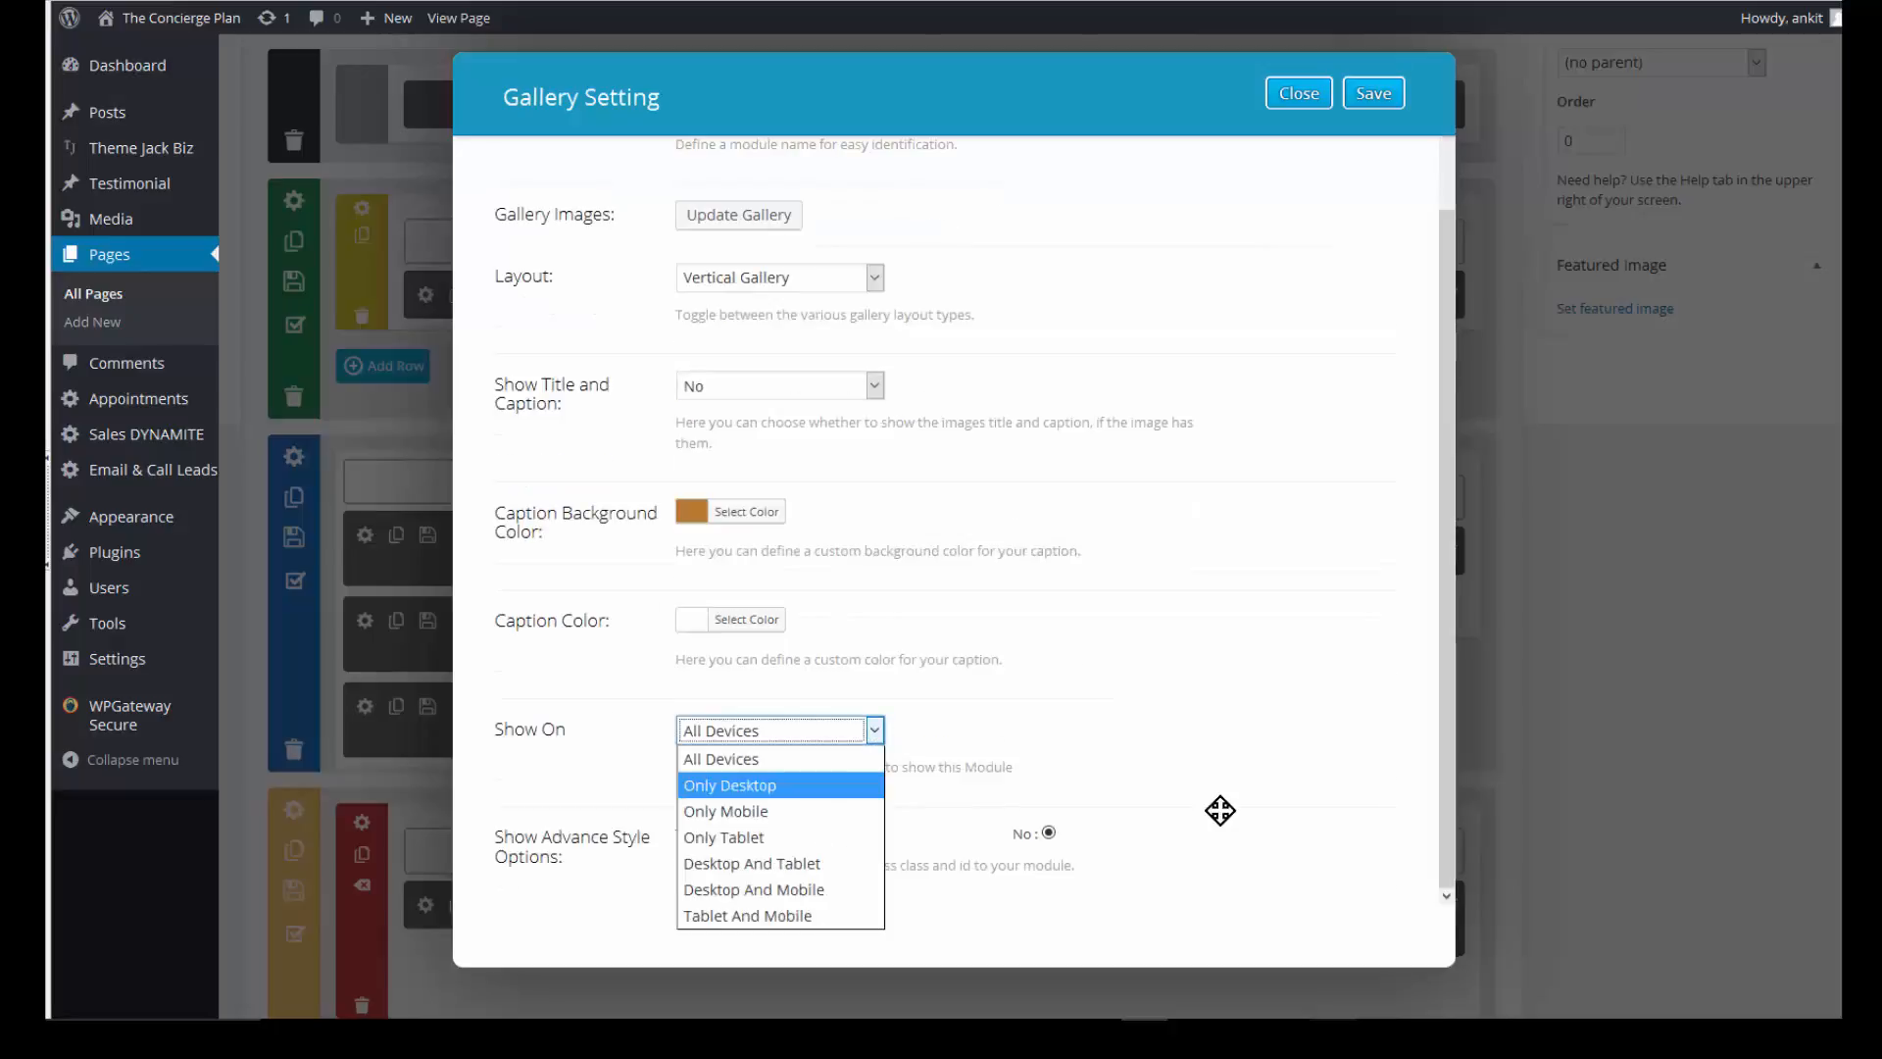
{"action": "left_click", "coordinate": [775, 780]}
{"action": "scroll", "coordinate": [775, 780], "scroll_direction": "up", "scroll_amount": 1}
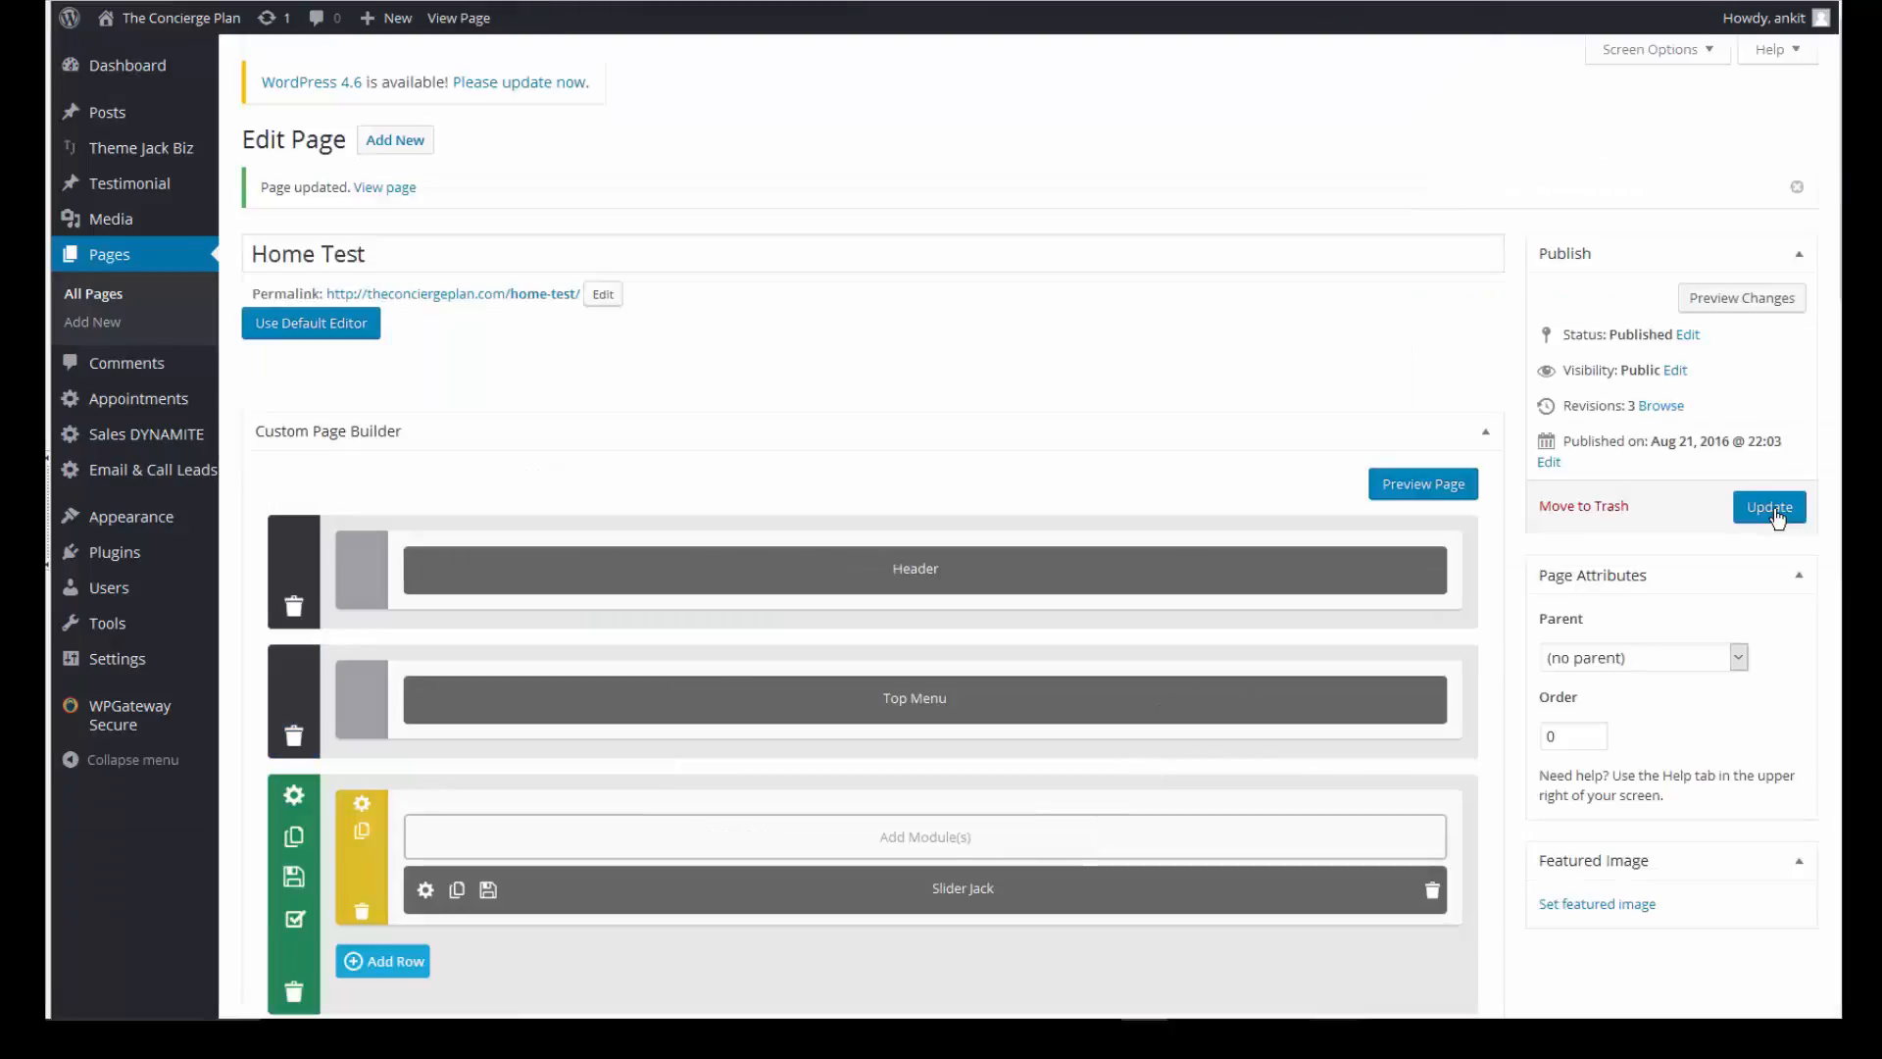
- Update the Home Test page and preview it to check the three-photo gallery under the blurb
{"action": "left_click", "coordinate": [1777, 516]}
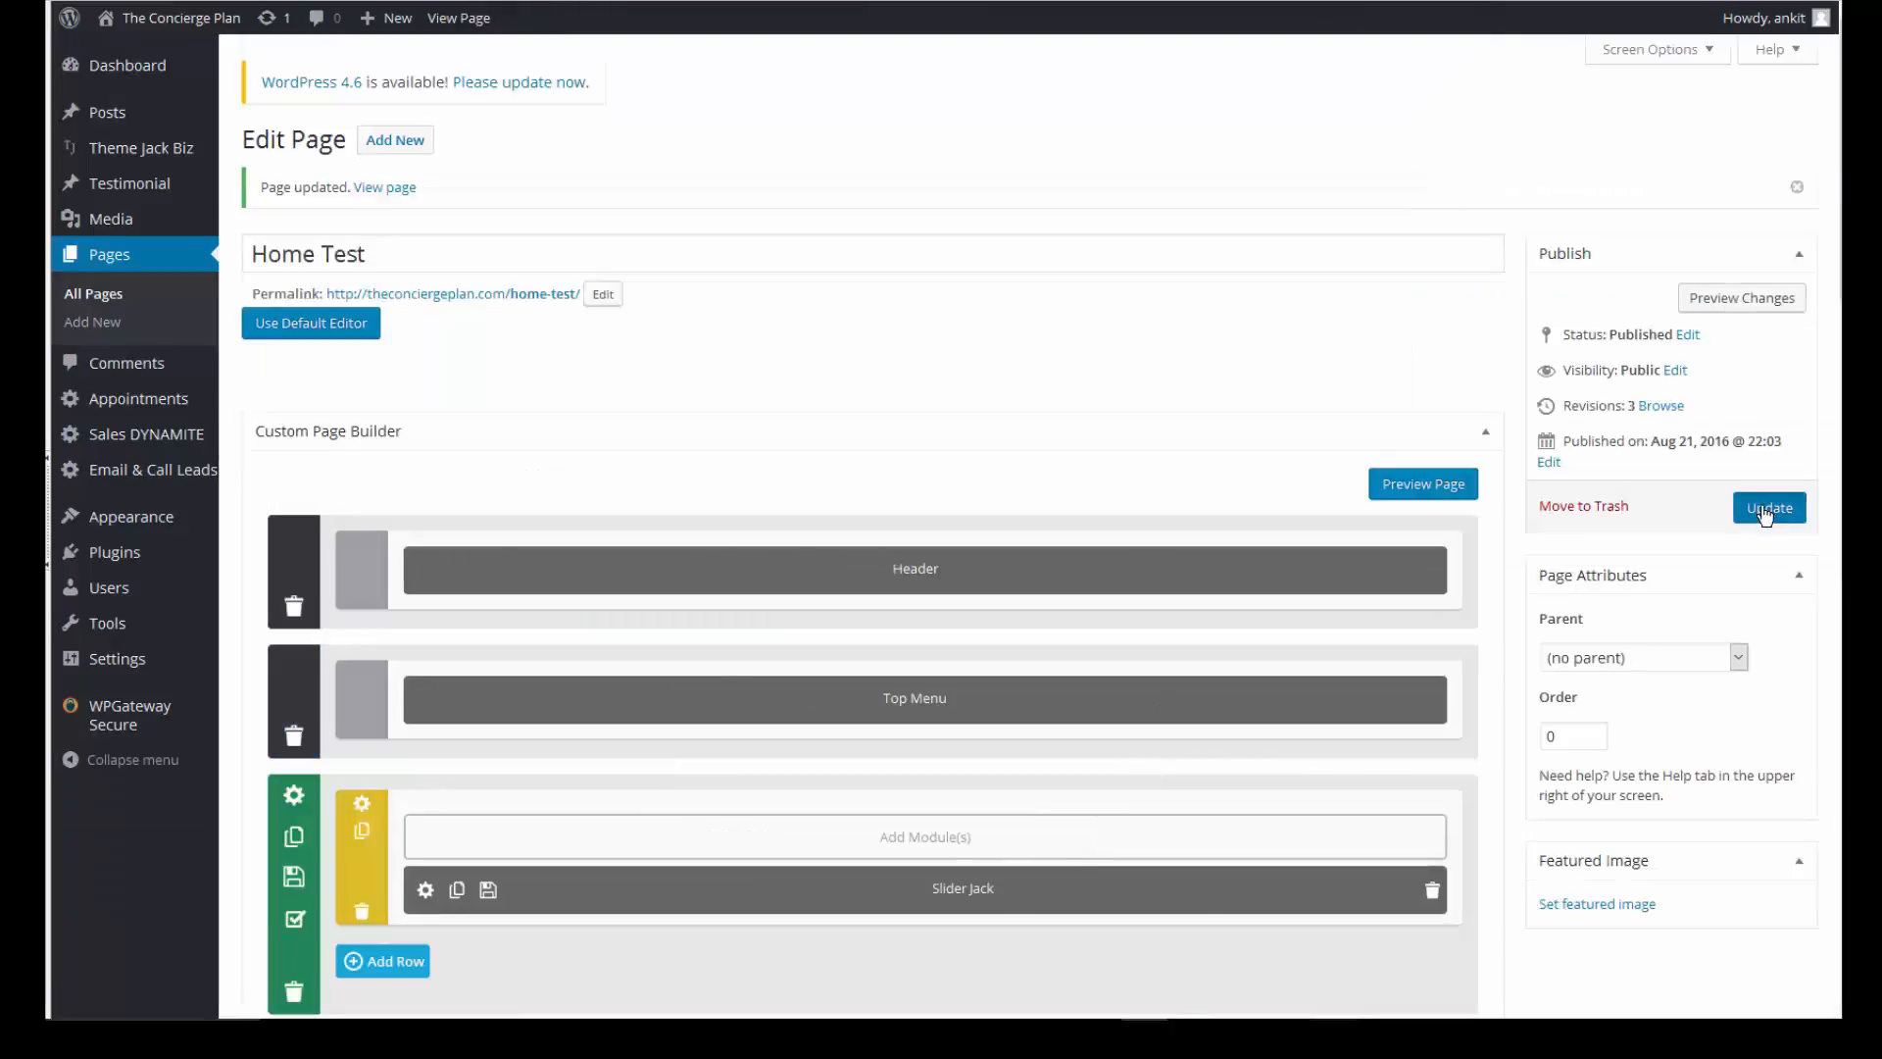
{"action": "left_click", "coordinate": [1734, 300]}
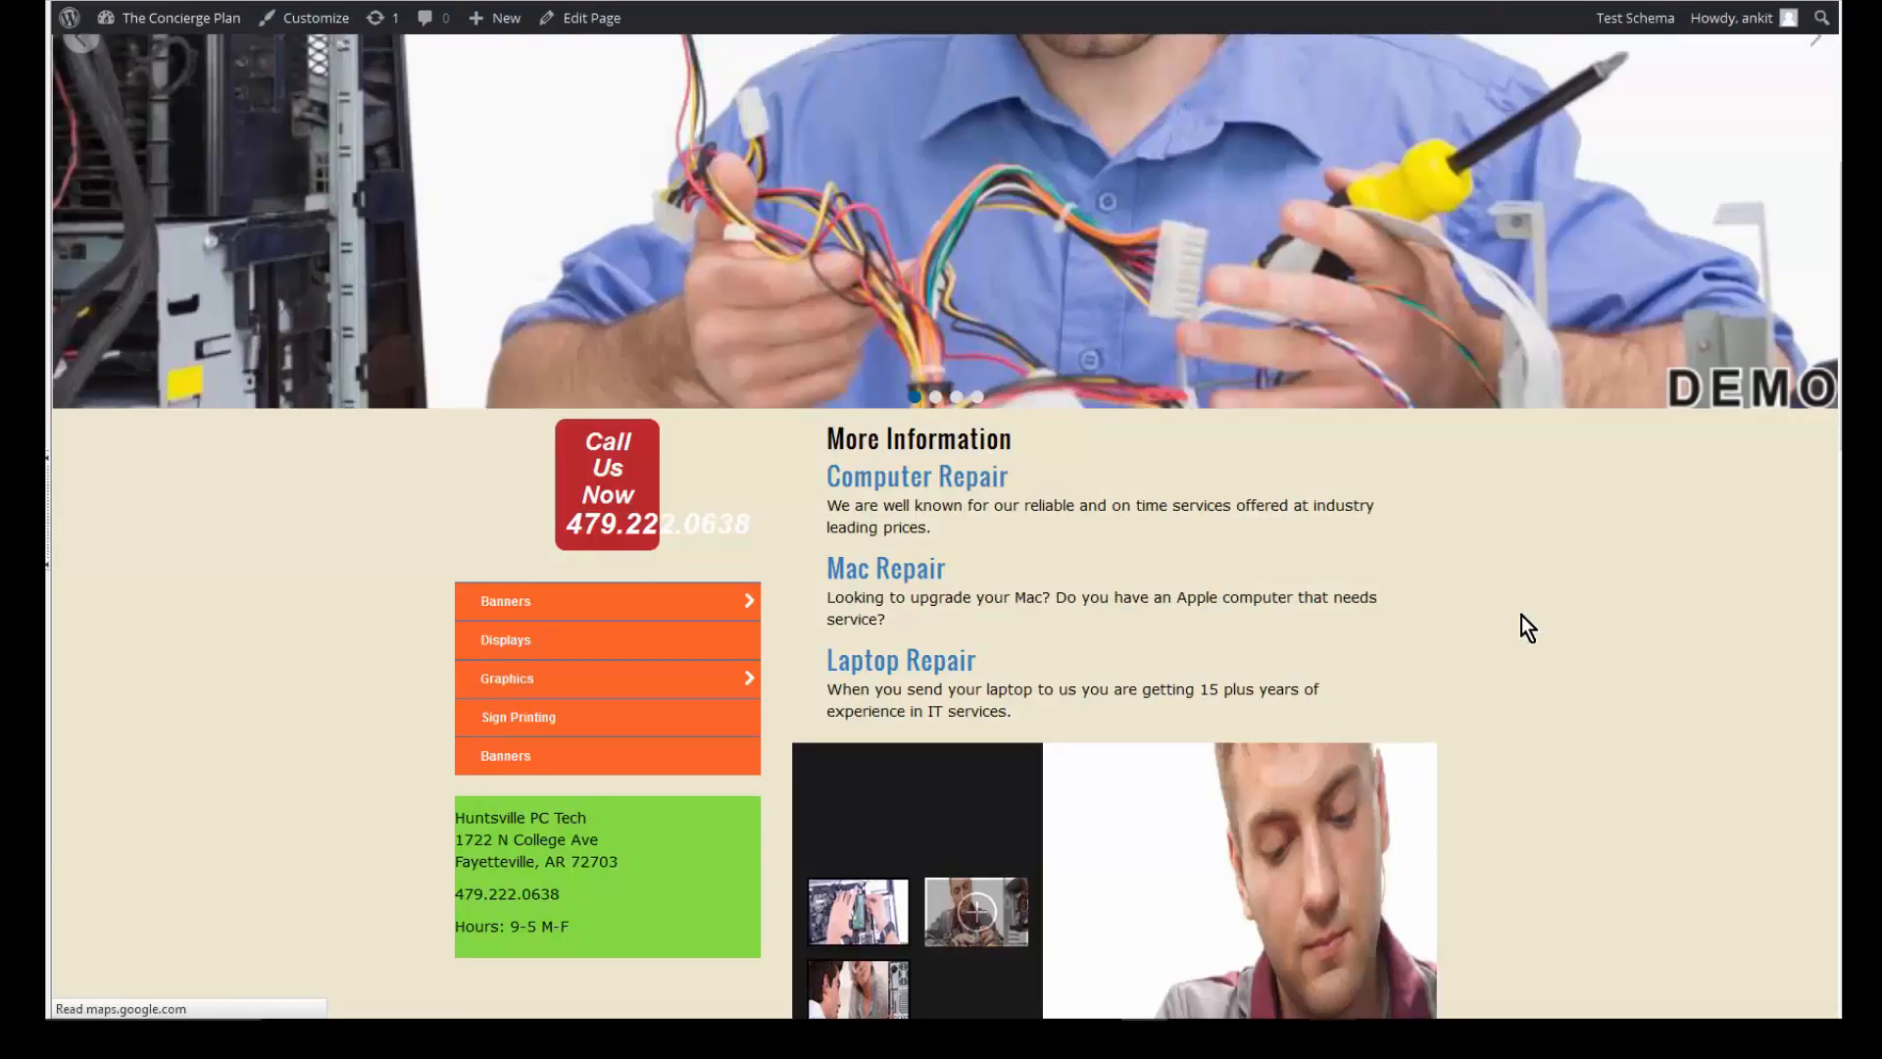
{"action": "scroll", "coordinate": [1521, 615], "scroll_direction": "down", "scroll_amount": 3}
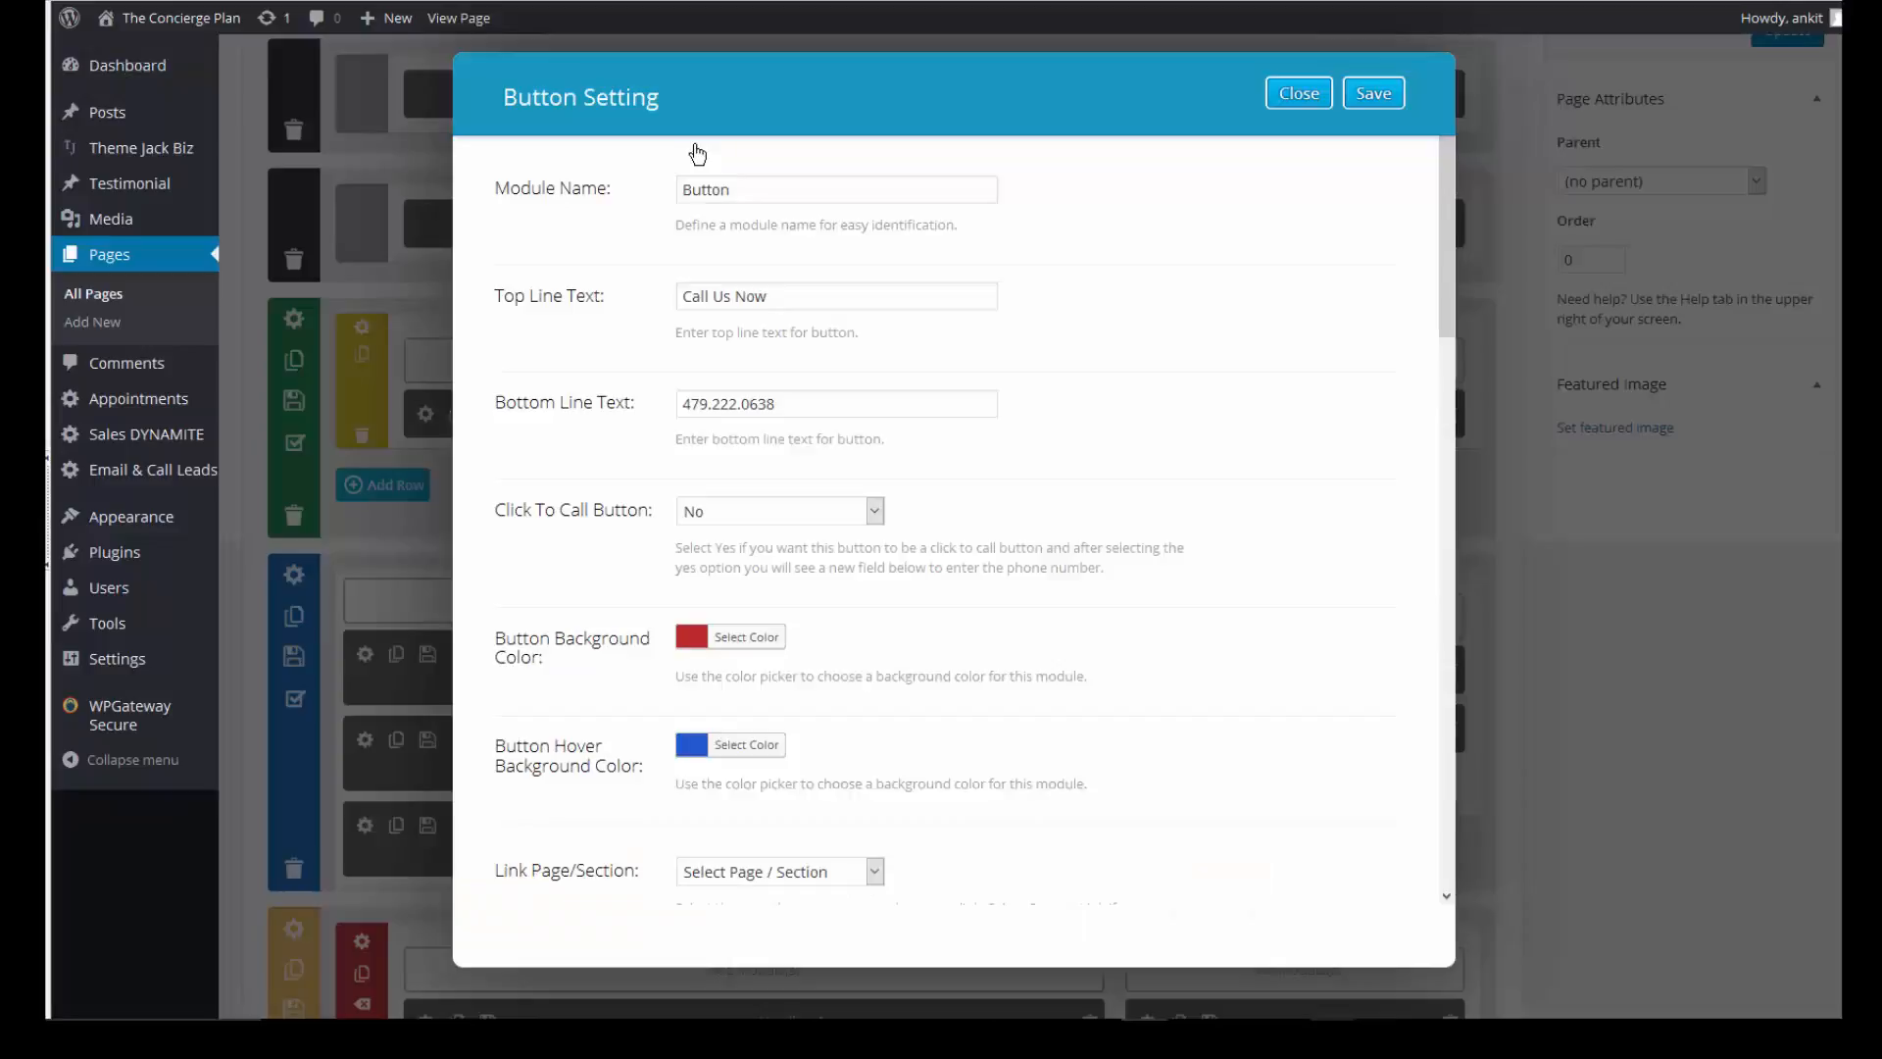
- Change the Call Us Now button width from 34 to 100 and save the page
{"action": "scroll", "coordinate": [697, 153], "scroll_direction": "down", "scroll_amount": 1}
{"action": "scroll", "coordinate": [697, 154], "scroll_direction": "down", "scroll_amount": 3}
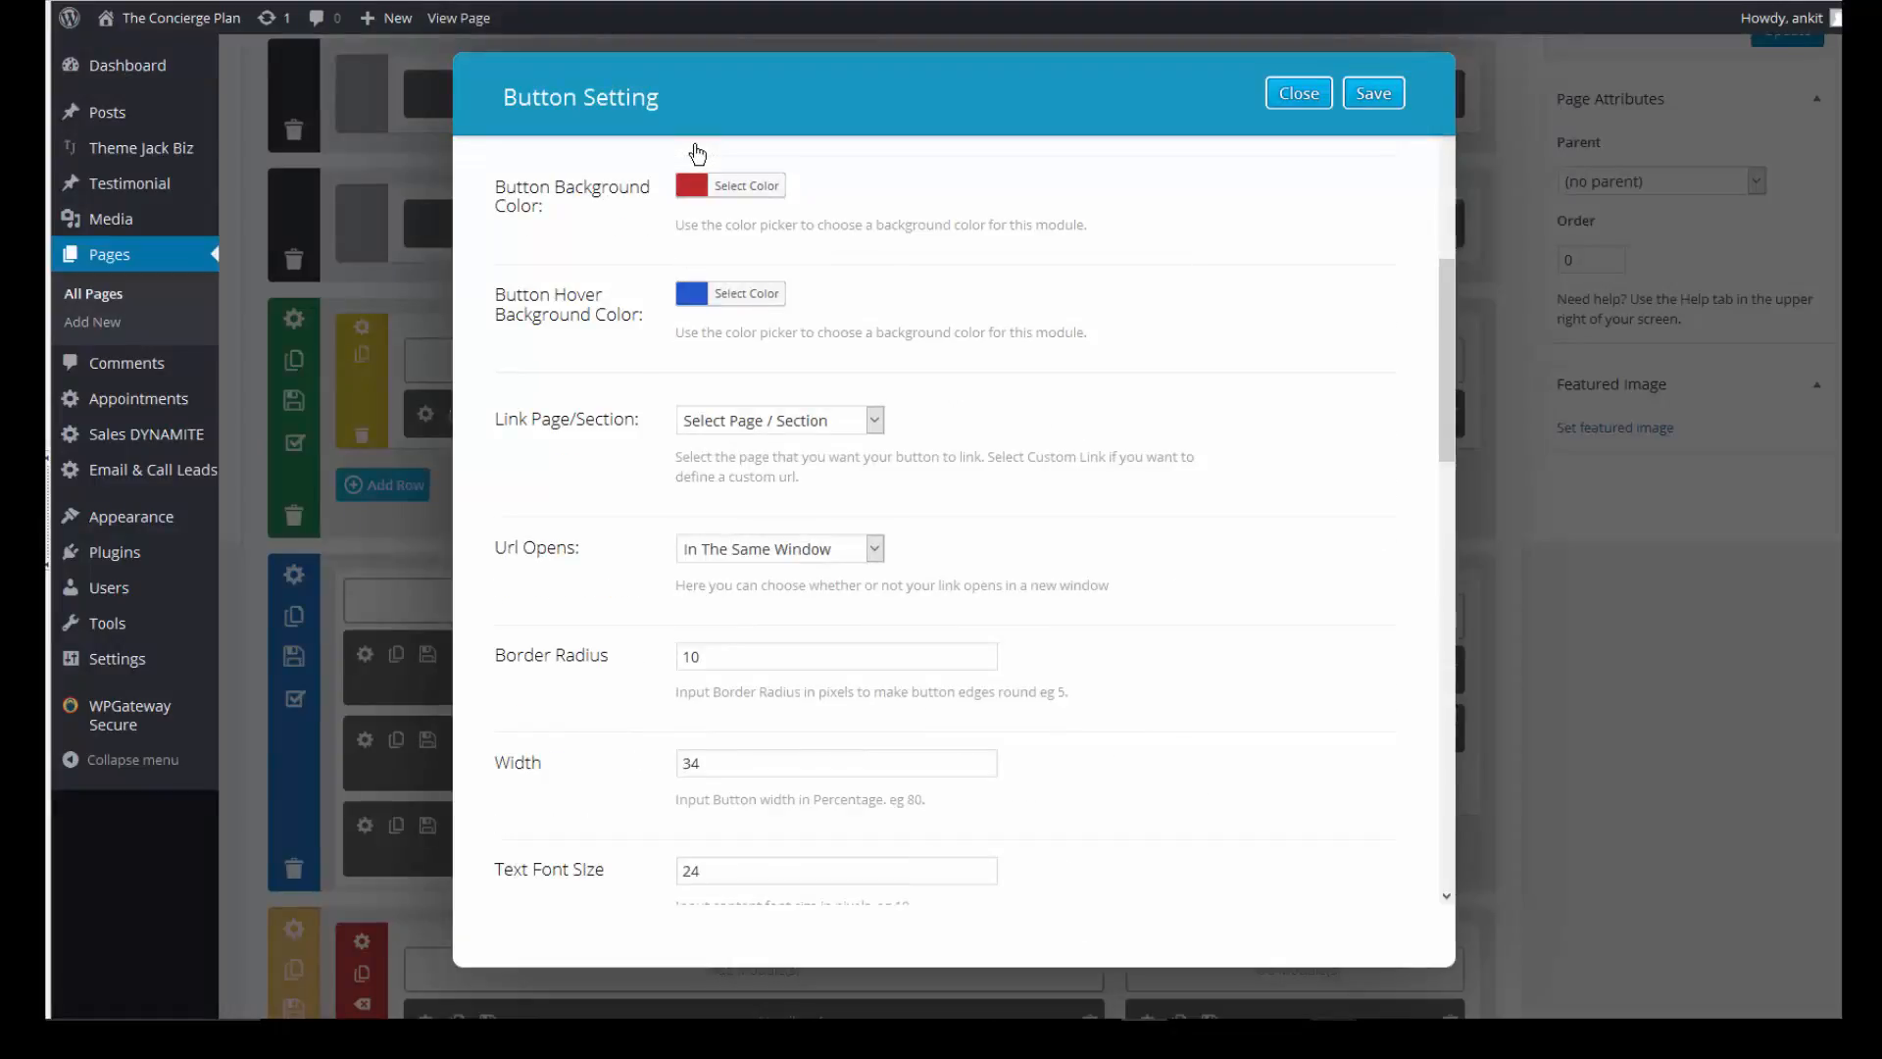
{"action": "scroll", "coordinate": [697, 154], "scroll_direction": "down", "scroll_amount": 1}
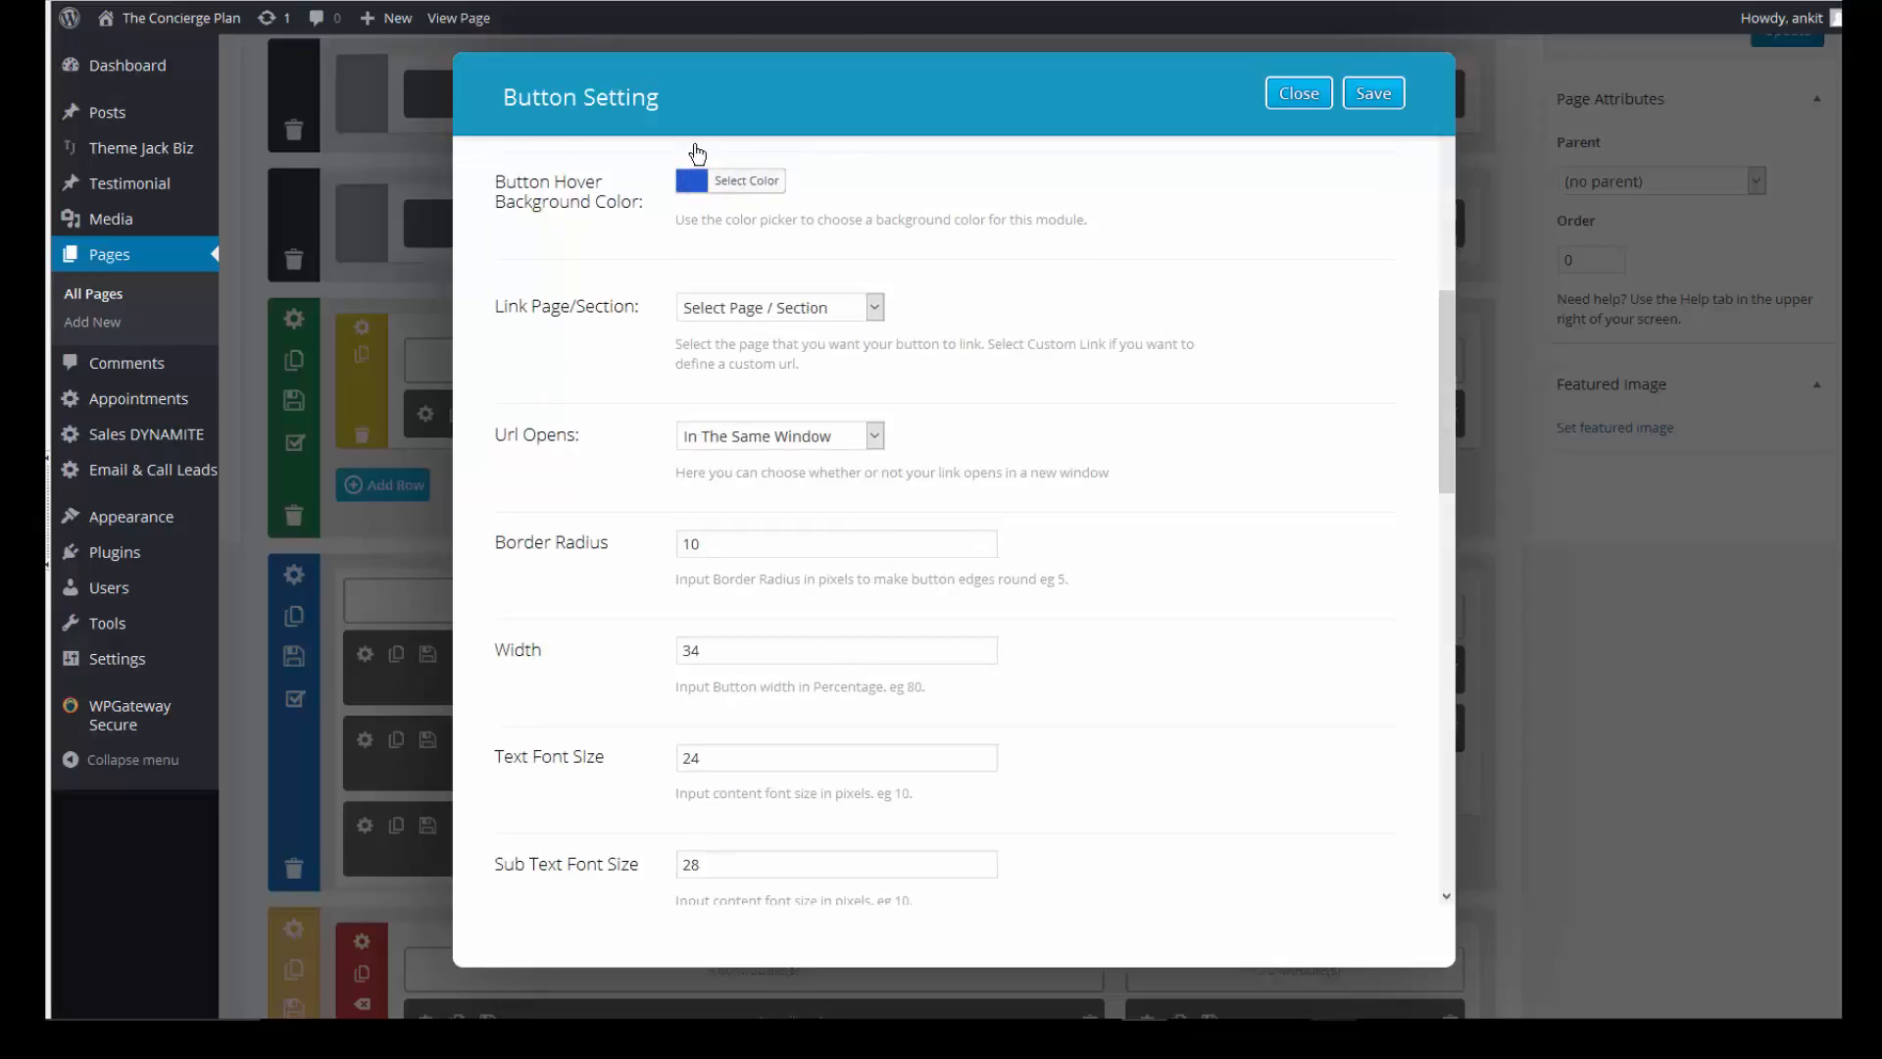
{"action": "key", "text": "Tab"}
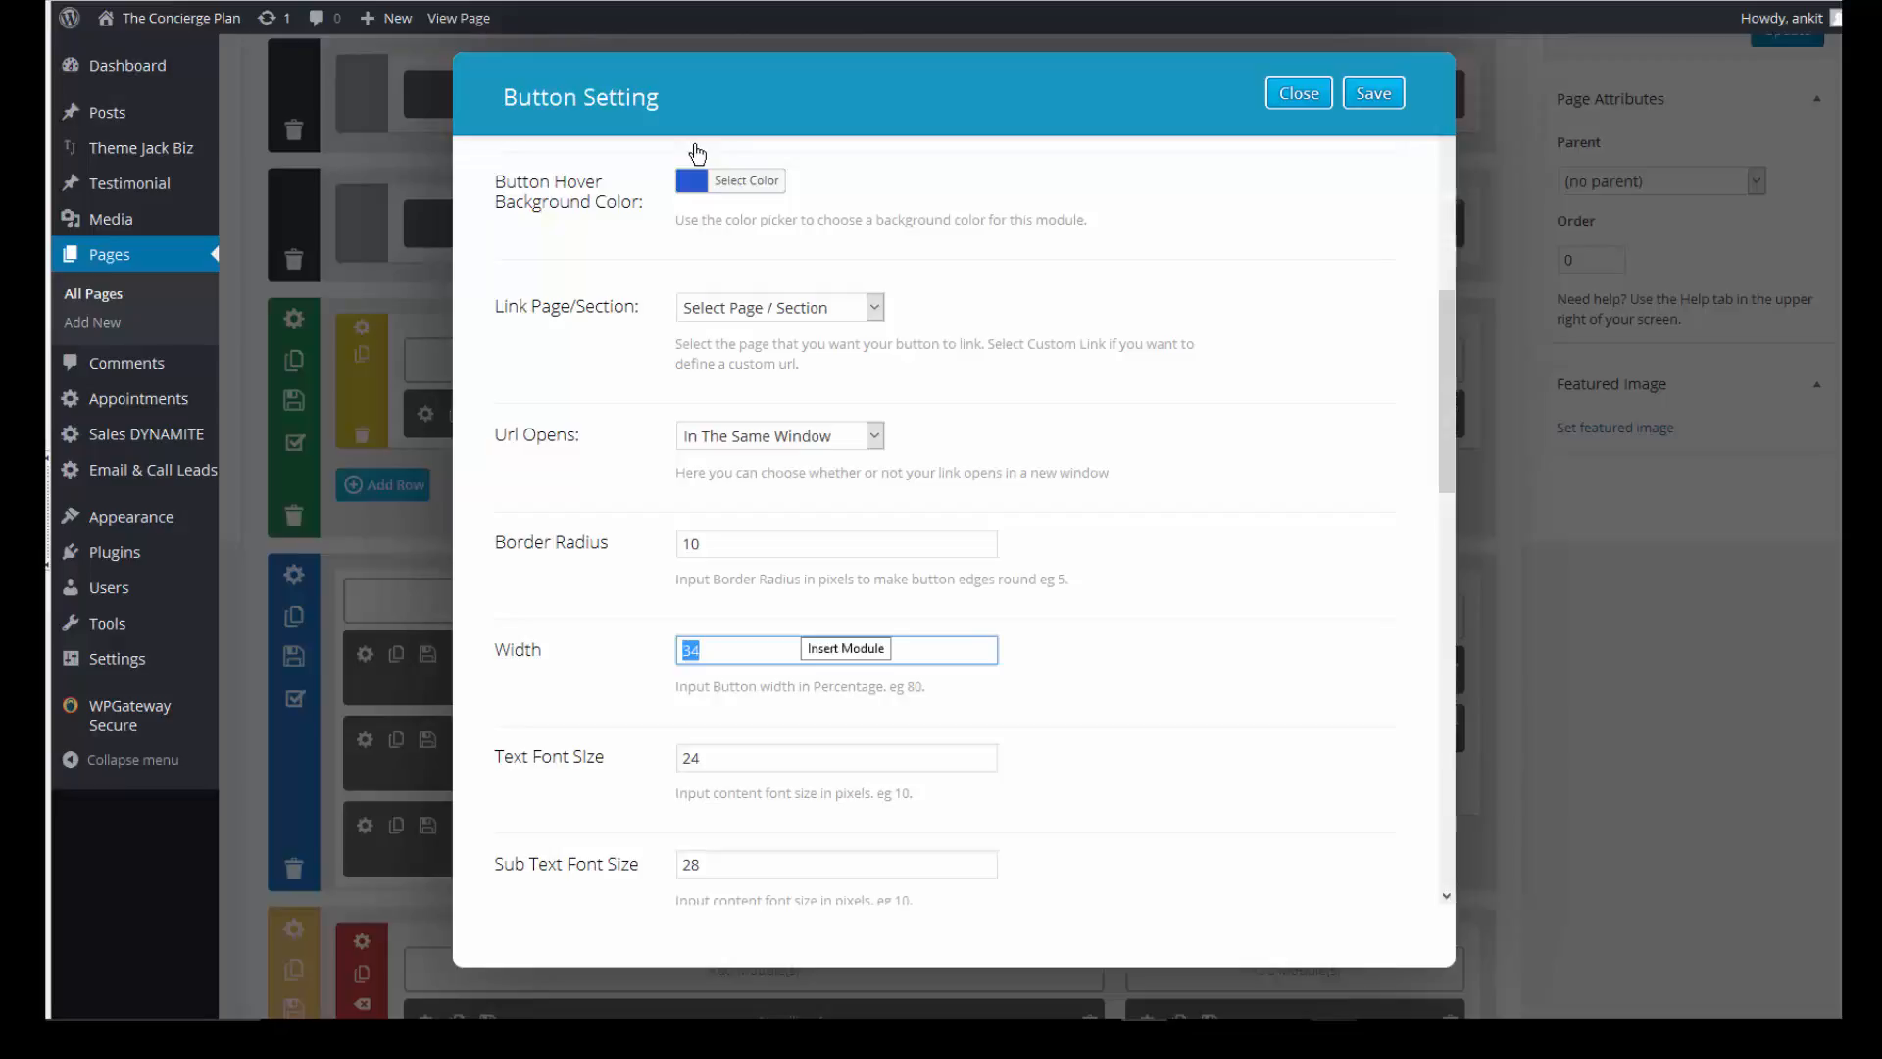
{"action": "type", "text": "100"}
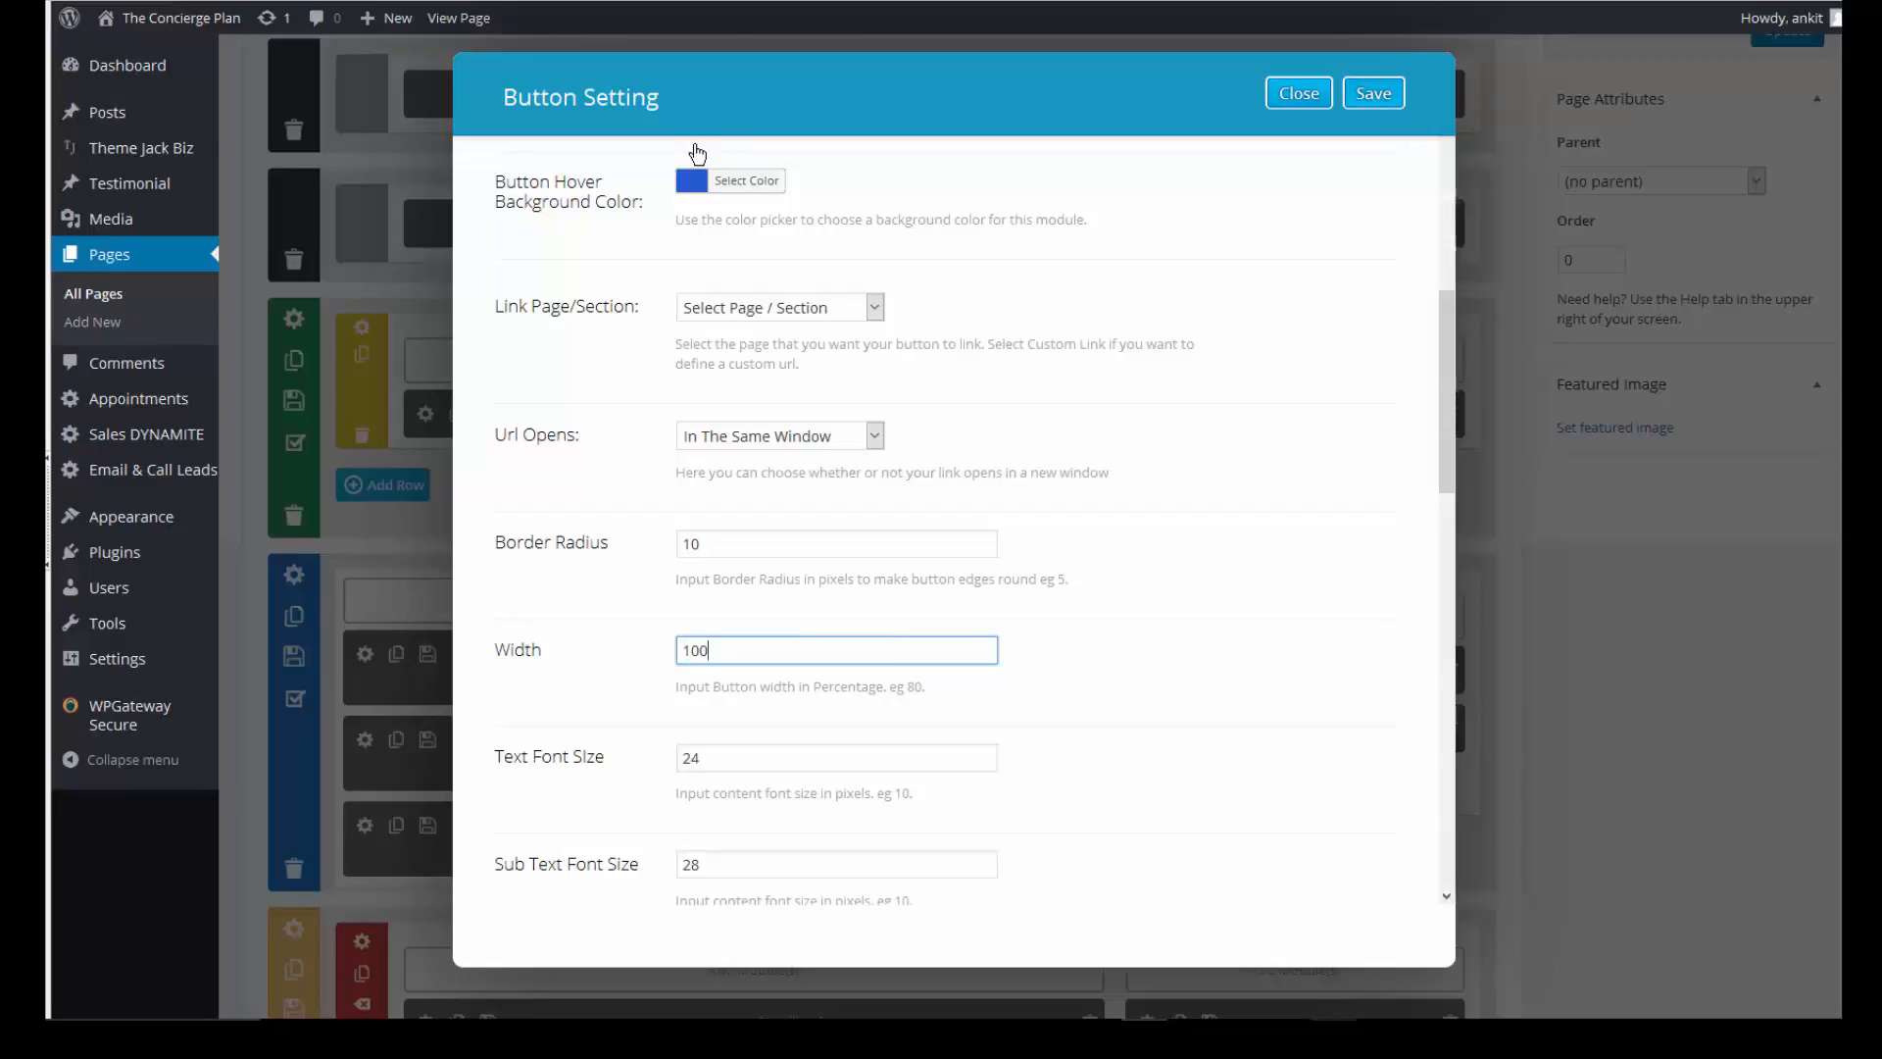
{"action": "key", "text": "Return"}
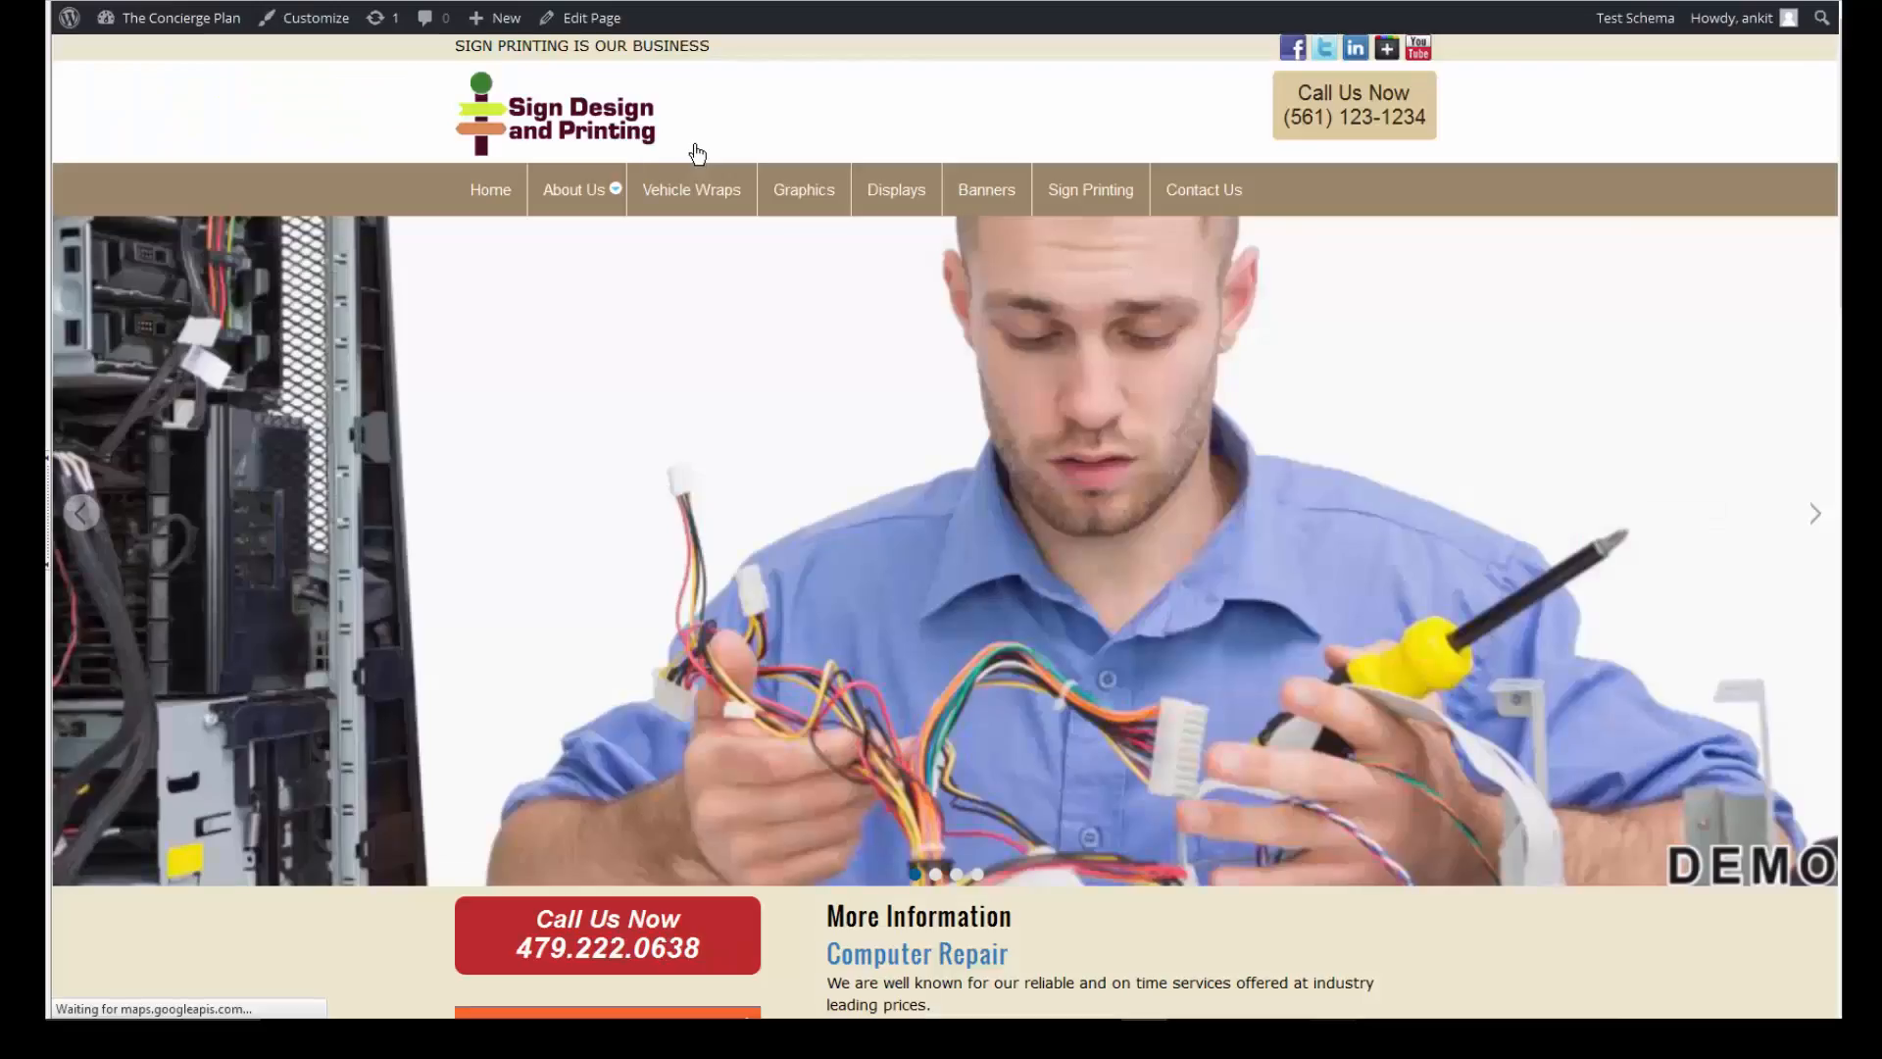
- In the Theme Jack Biz sidebar settings, save the Vertical Menu sidebar with Update Sidebar
{"action": "scroll", "coordinate": [697, 153], "scroll_direction": "down", "scroll_amount": 1}
{"action": "scroll", "coordinate": [697, 154], "scroll_direction": "down", "scroll_amount": 7}
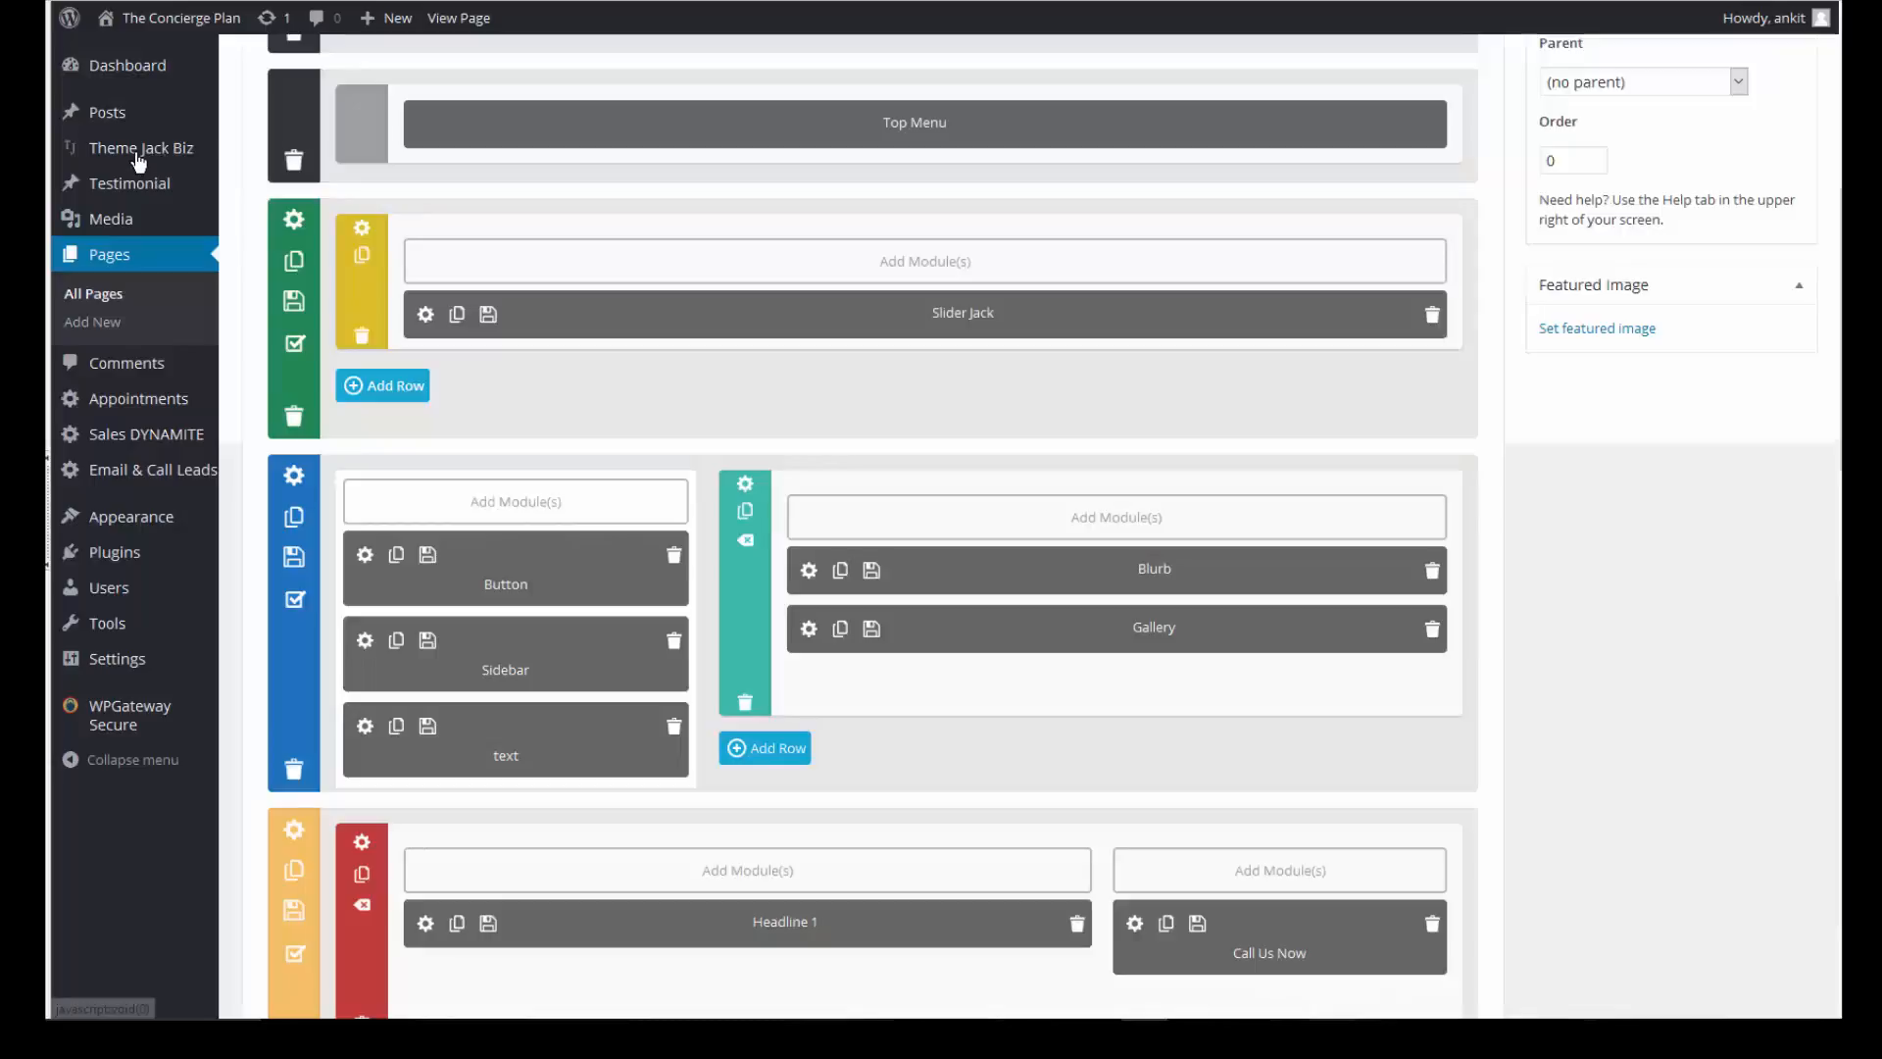
{"action": "mouse_move", "coordinate": [232, 165]}
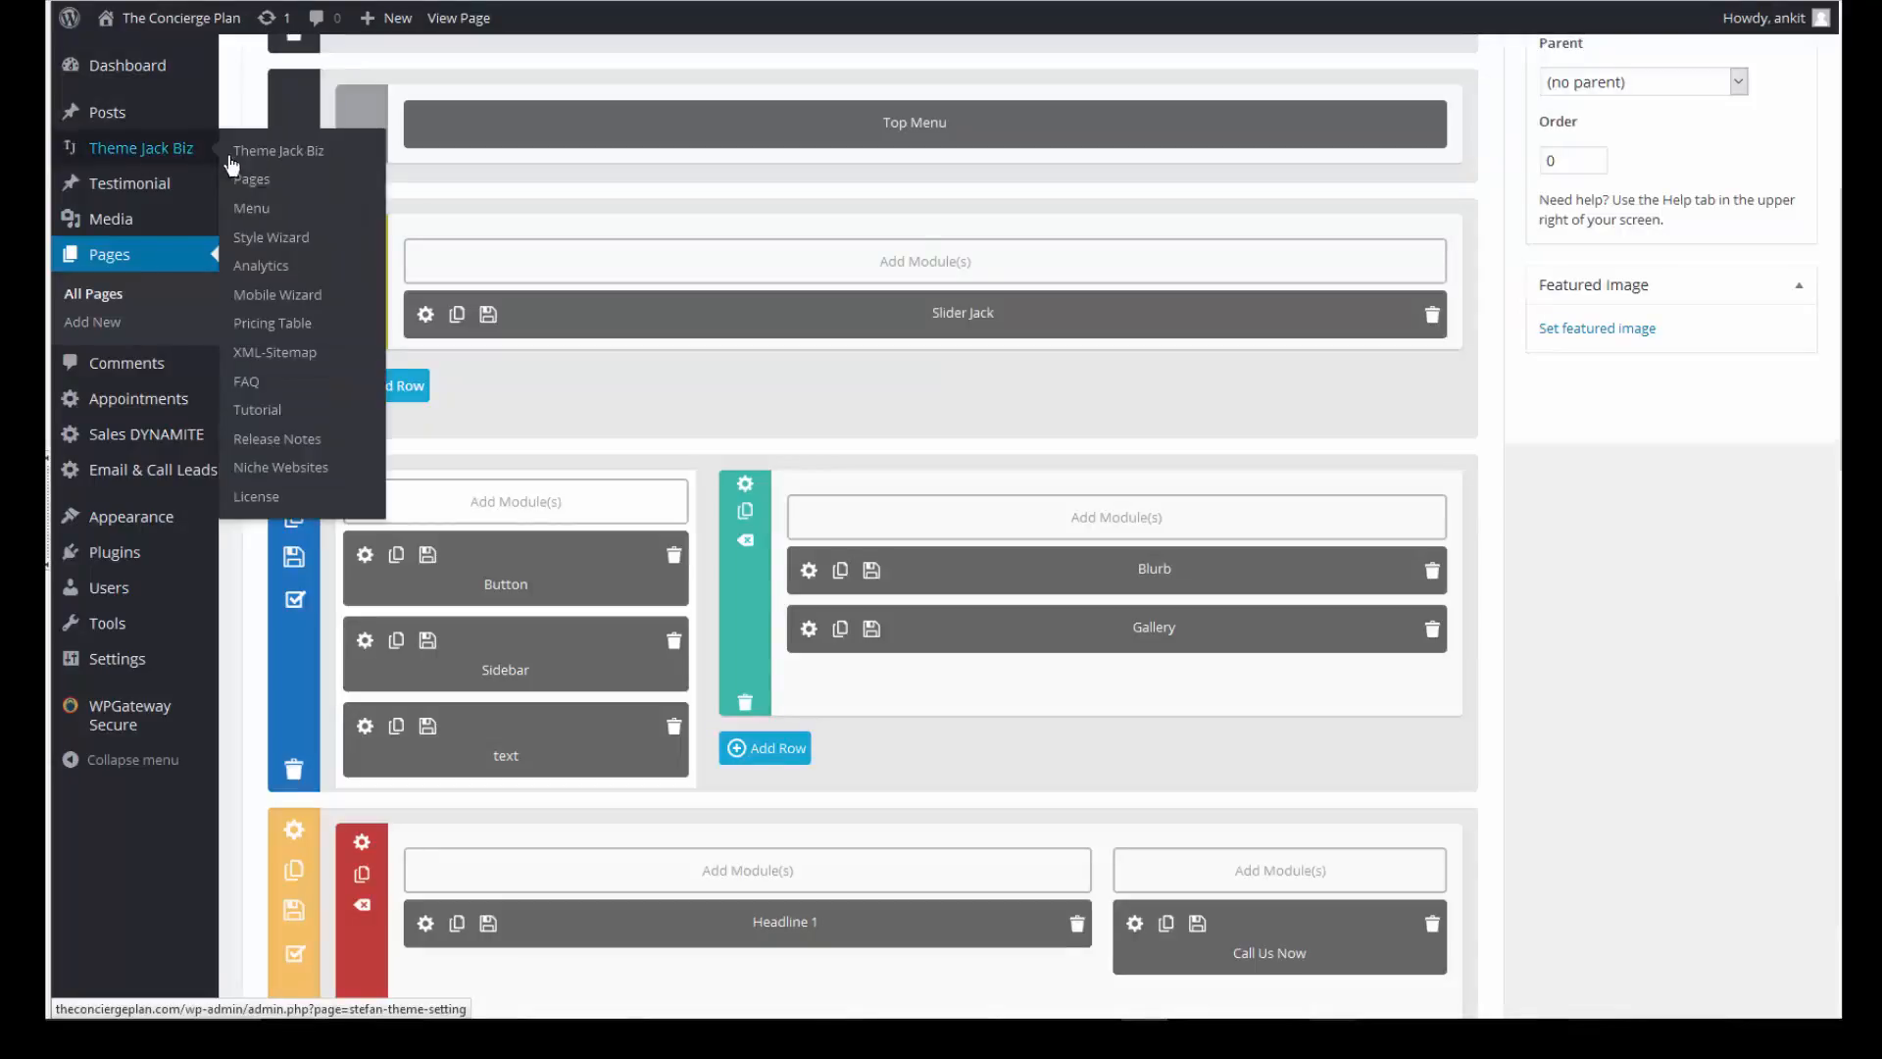
{"action": "left_click", "coordinate": [280, 155]}
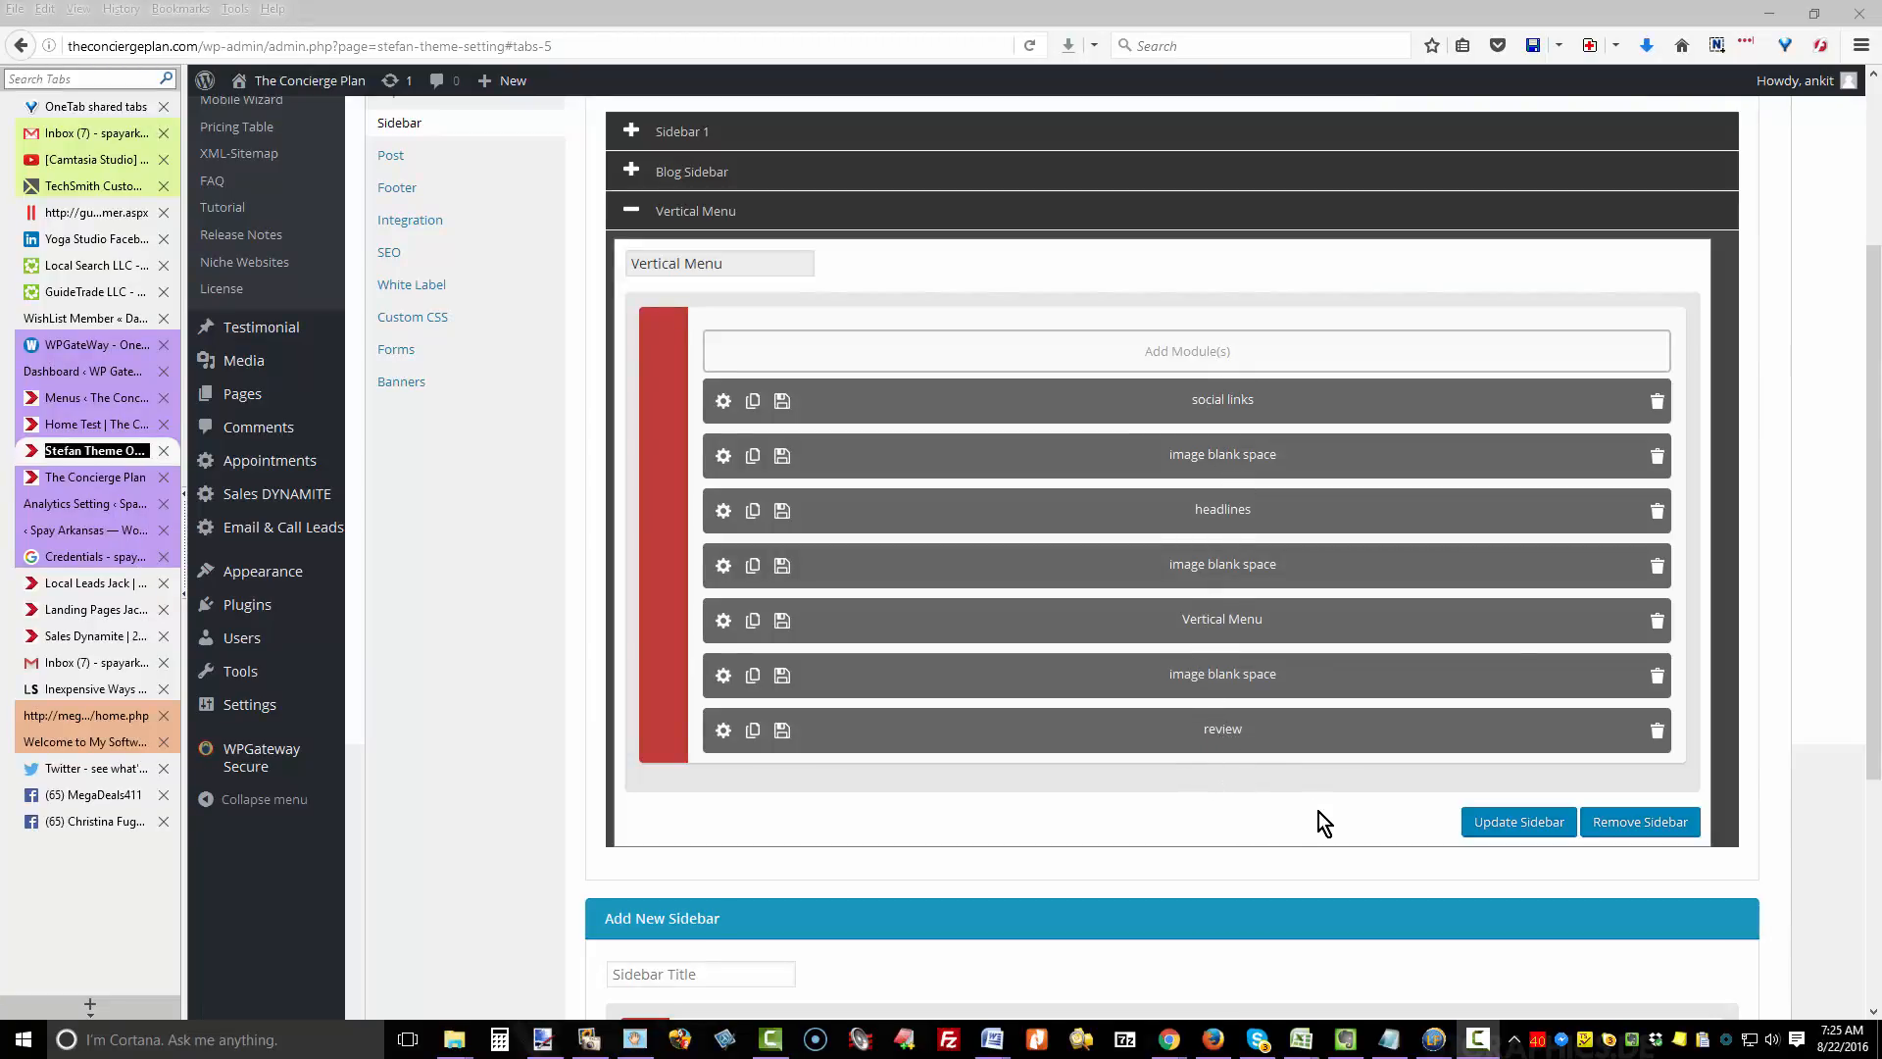
{"action": "left_click", "coordinate": [1517, 824]}
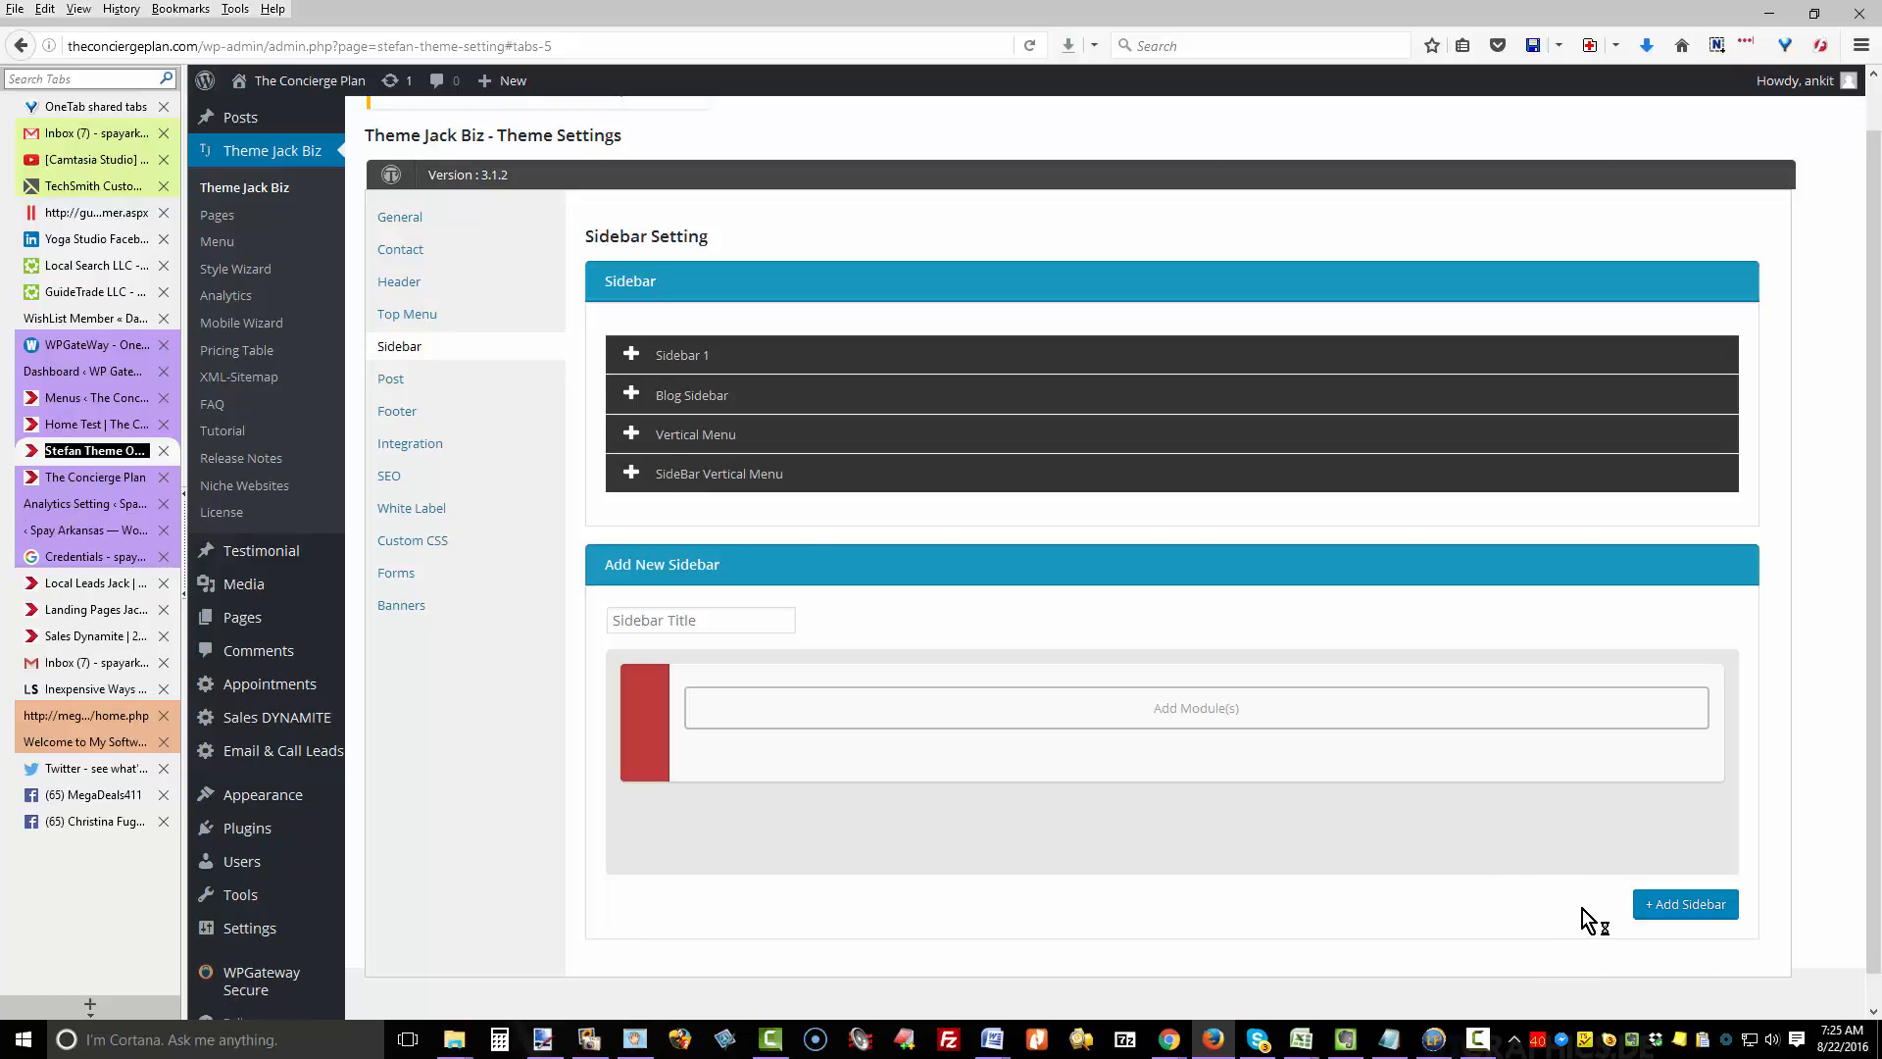
- Edit the Home Test page and delete the Button, Sidebar and text modules from its left column
{"action": "left_click", "coordinate": [218, 217]}
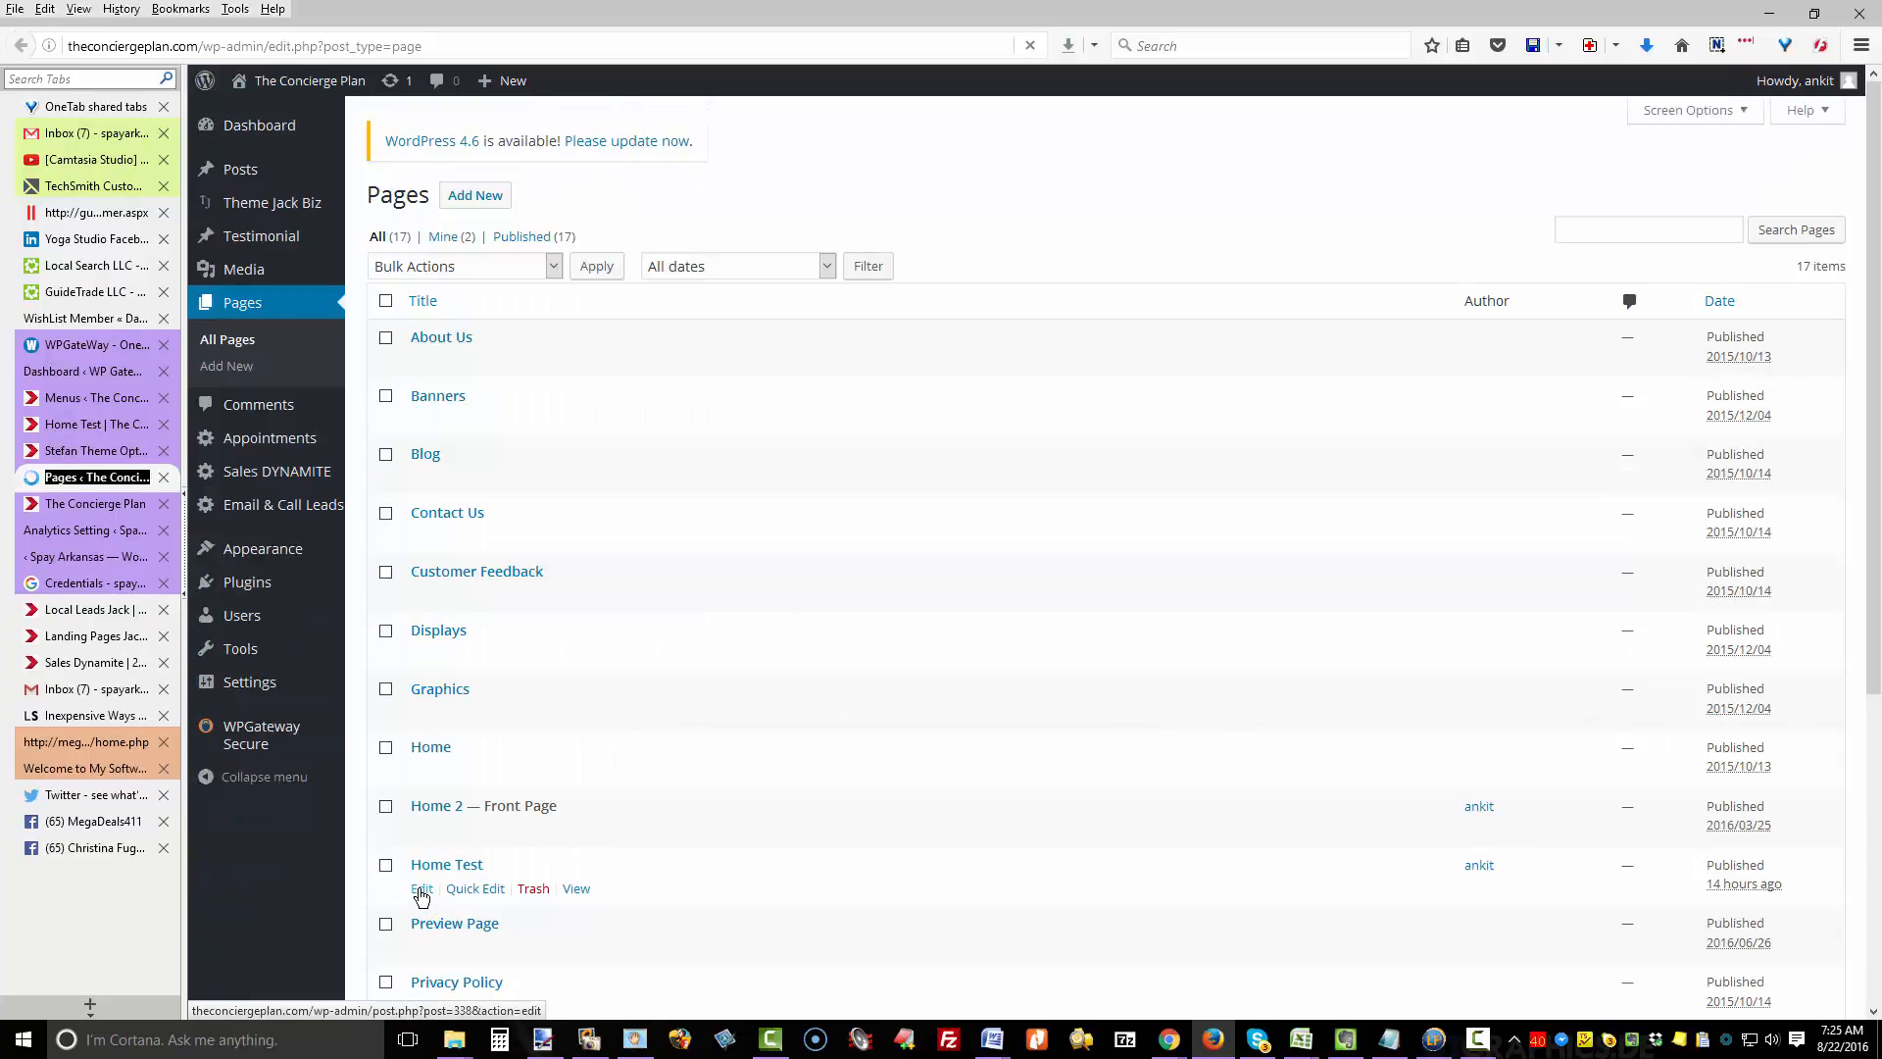
{"action": "left_click", "coordinate": [421, 889]}
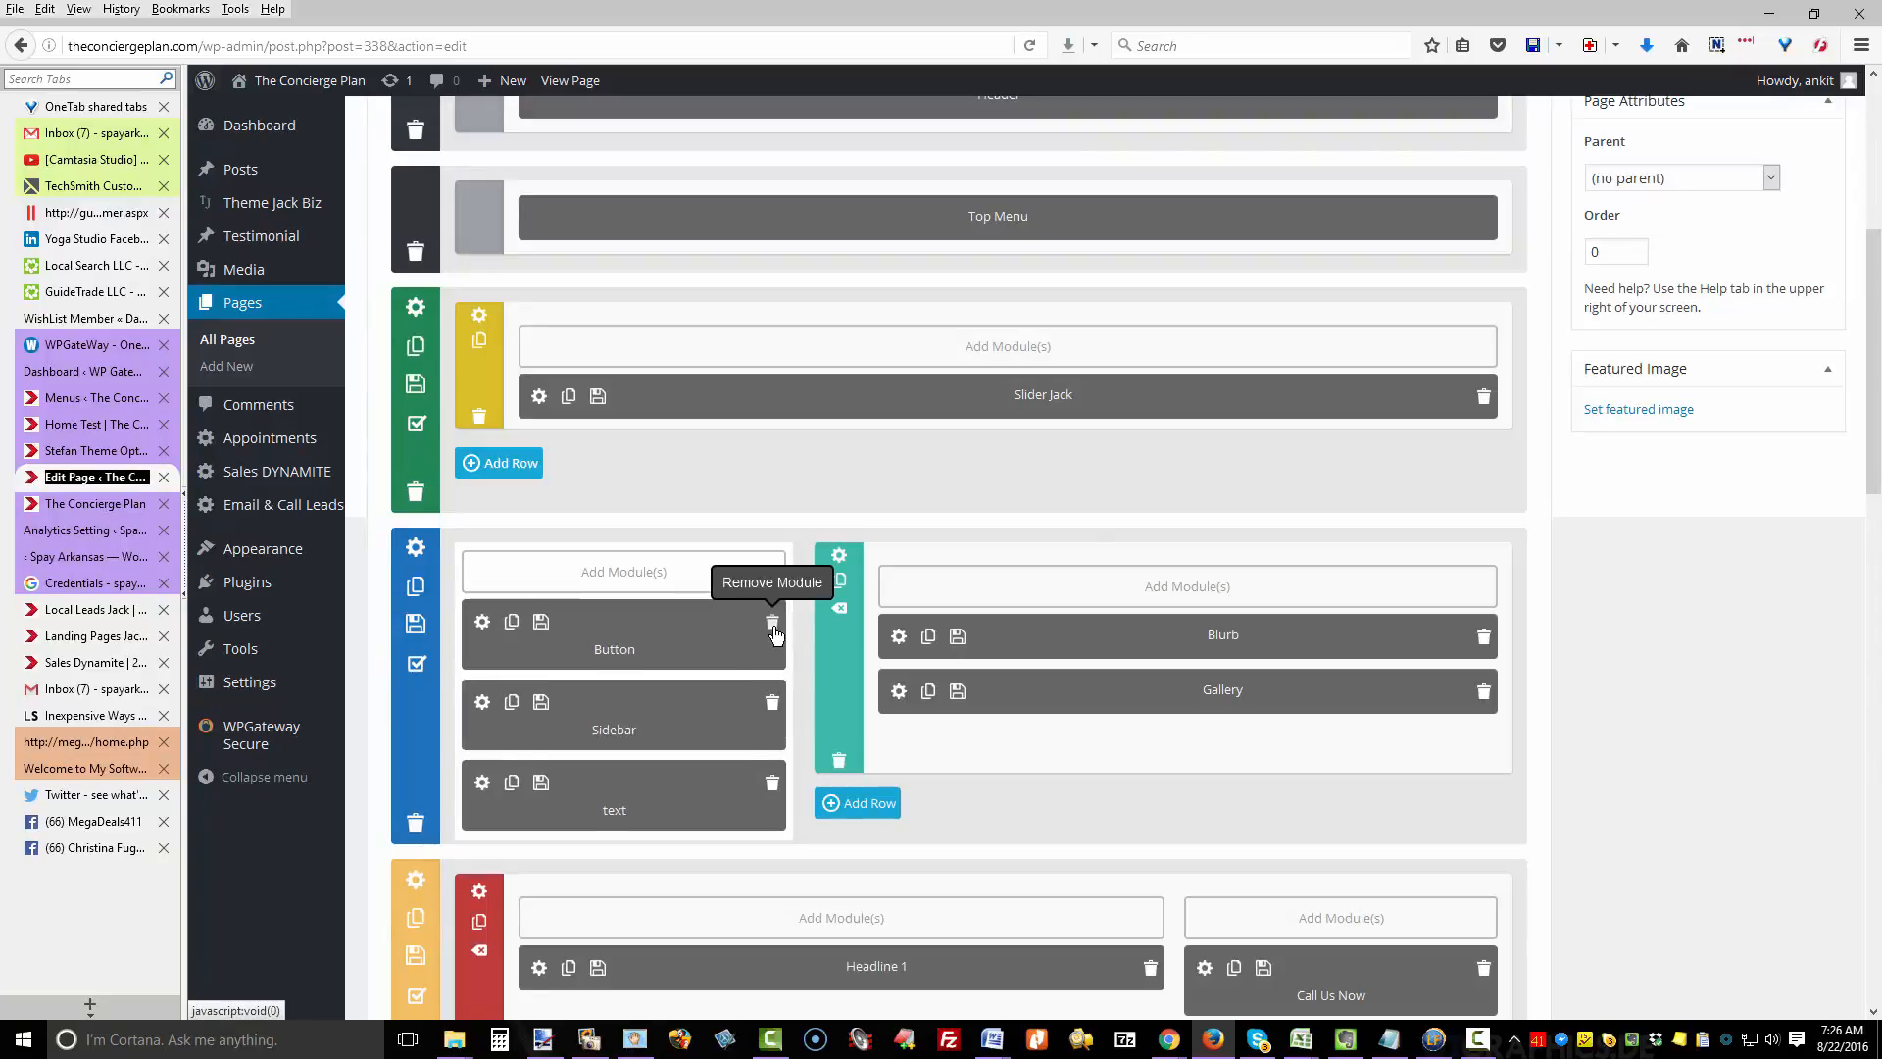
{"action": "left_click", "coordinate": [773, 629]}
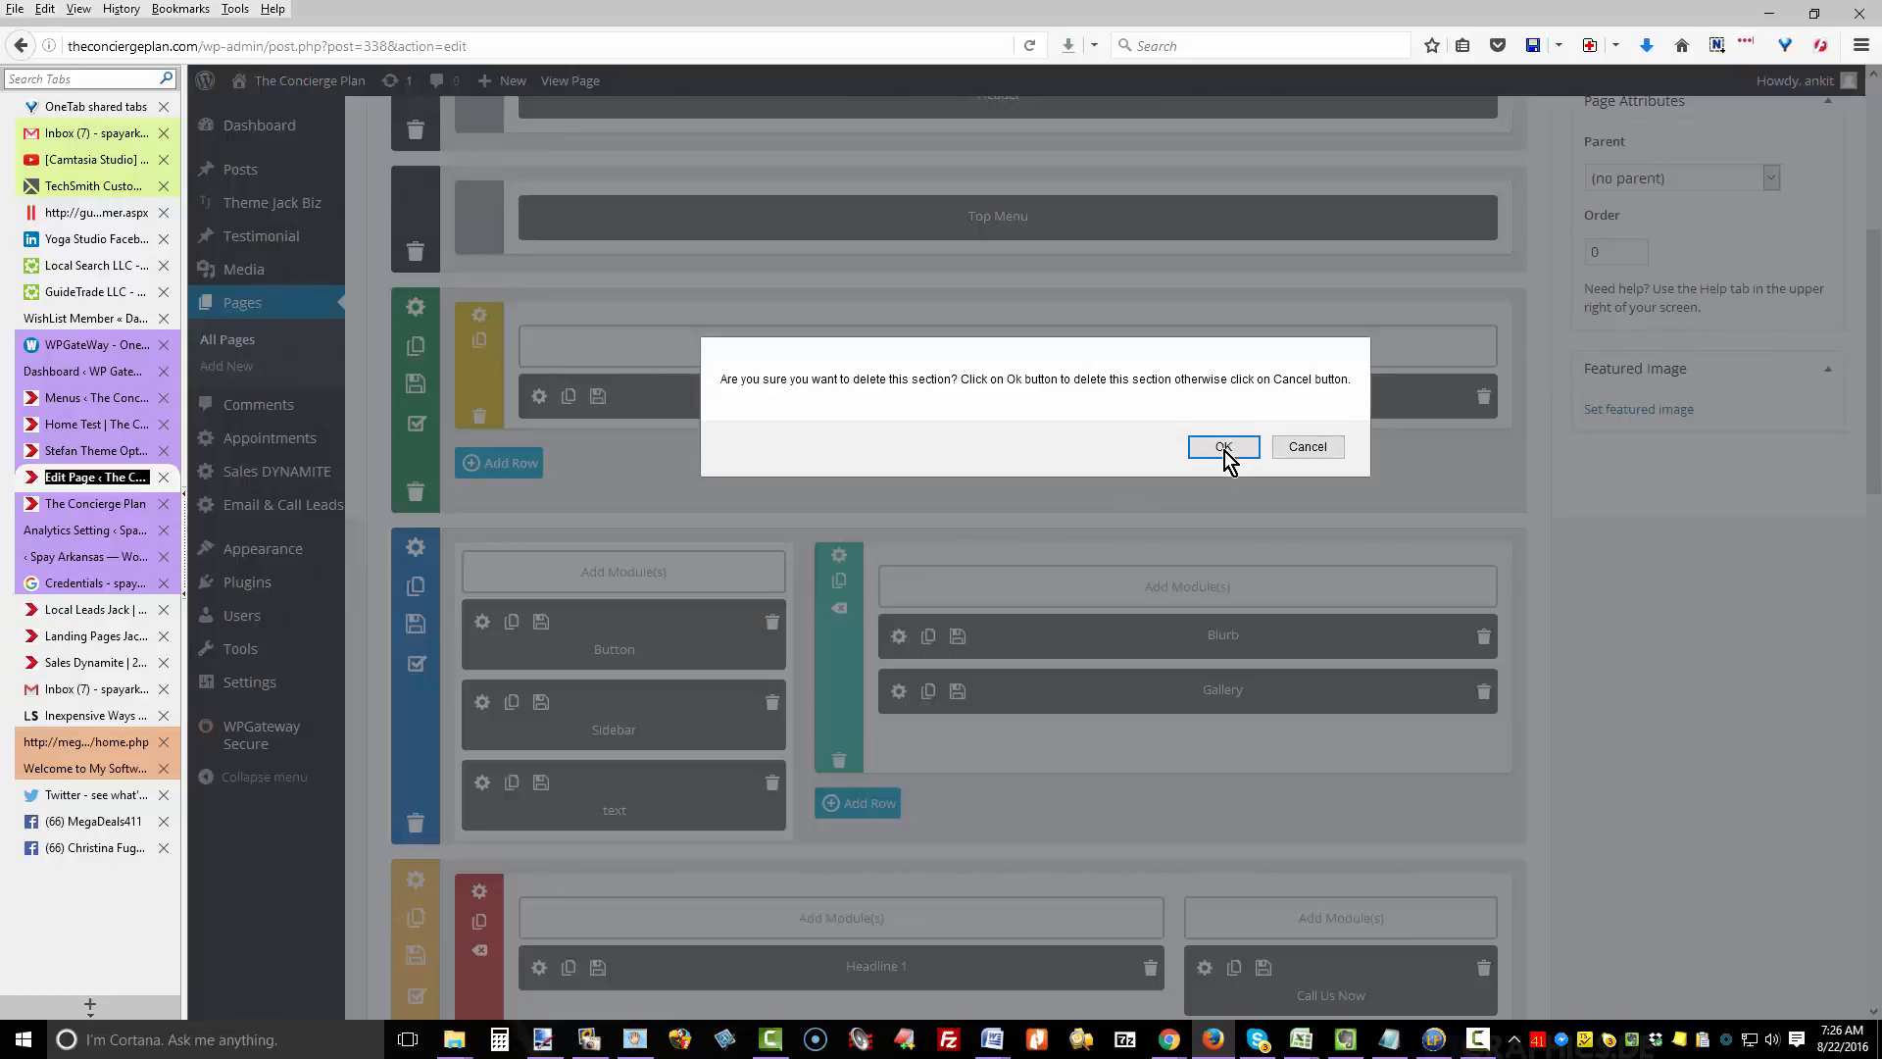
{"action": "key", "text": "Return"}
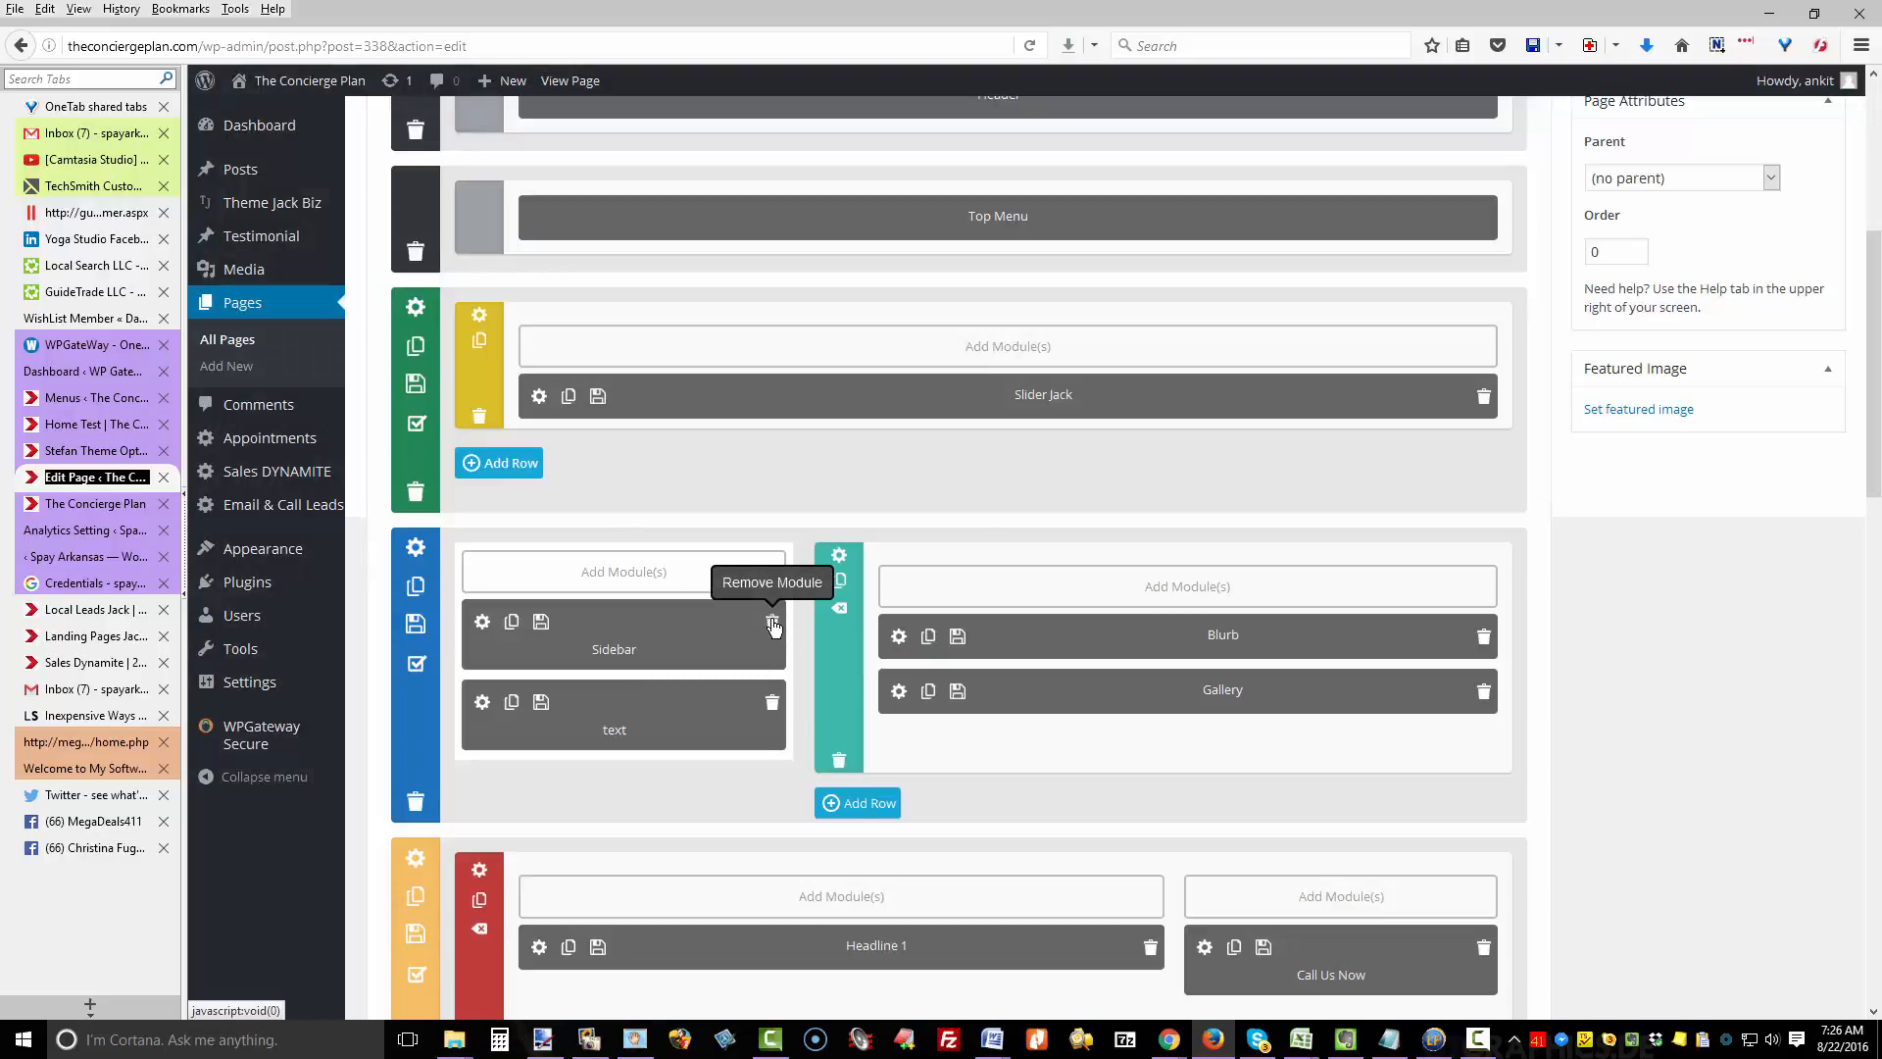
{"action": "left_click", "coordinate": [770, 628]}
{"action": "left_click", "coordinate": [1227, 449]}
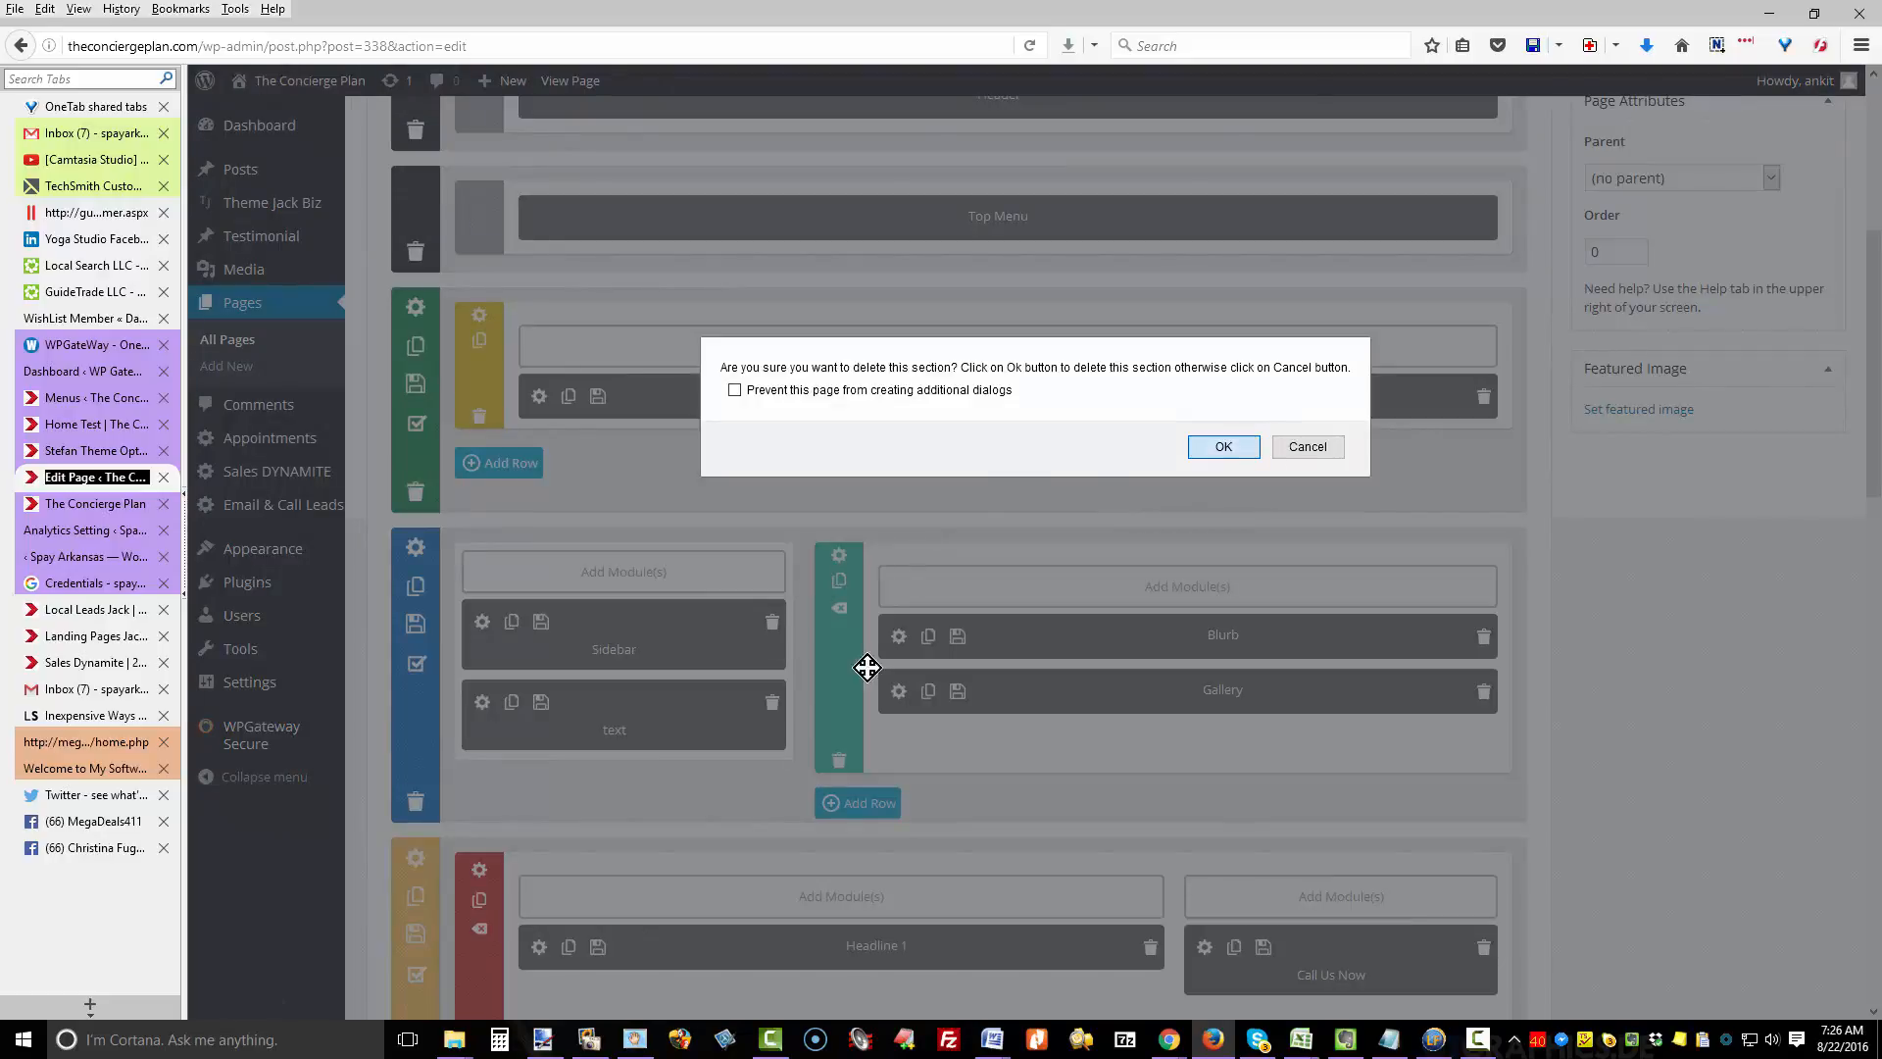
{"action": "left_click", "coordinate": [772, 629]}
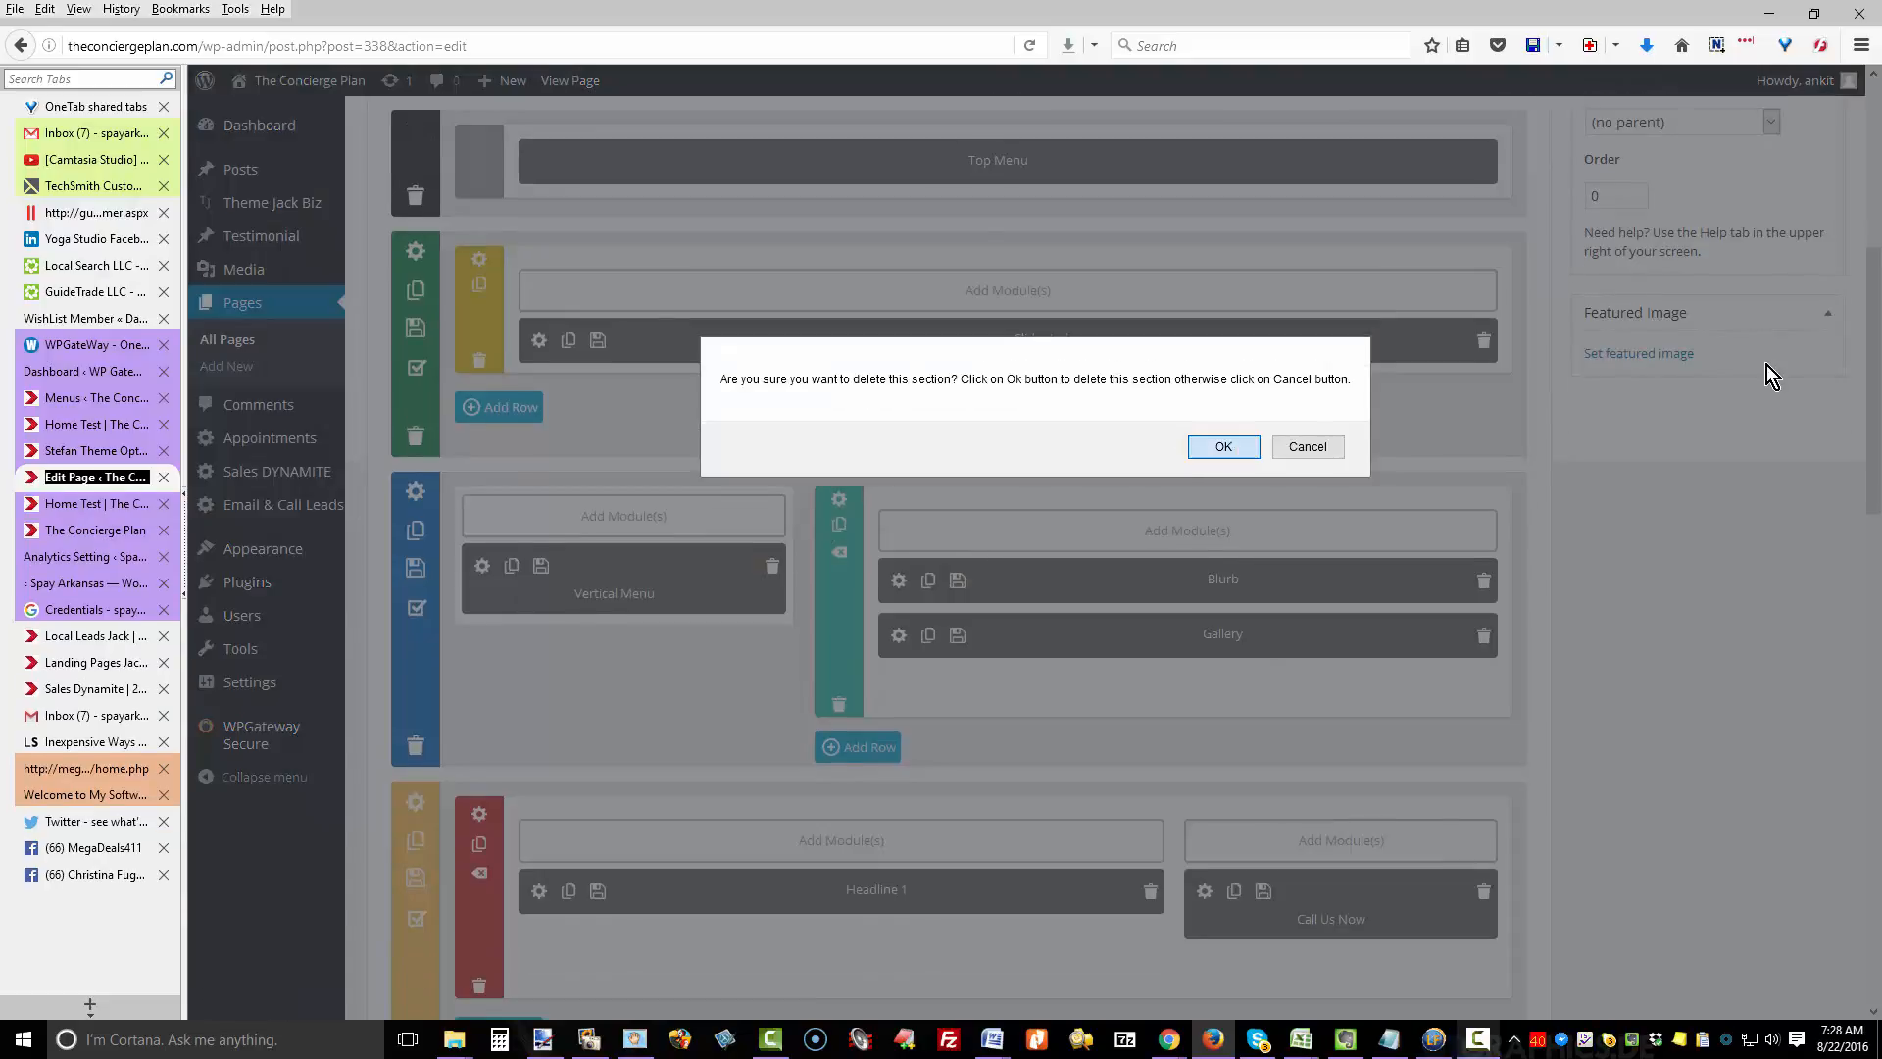
{"action": "key", "text": "Return"}
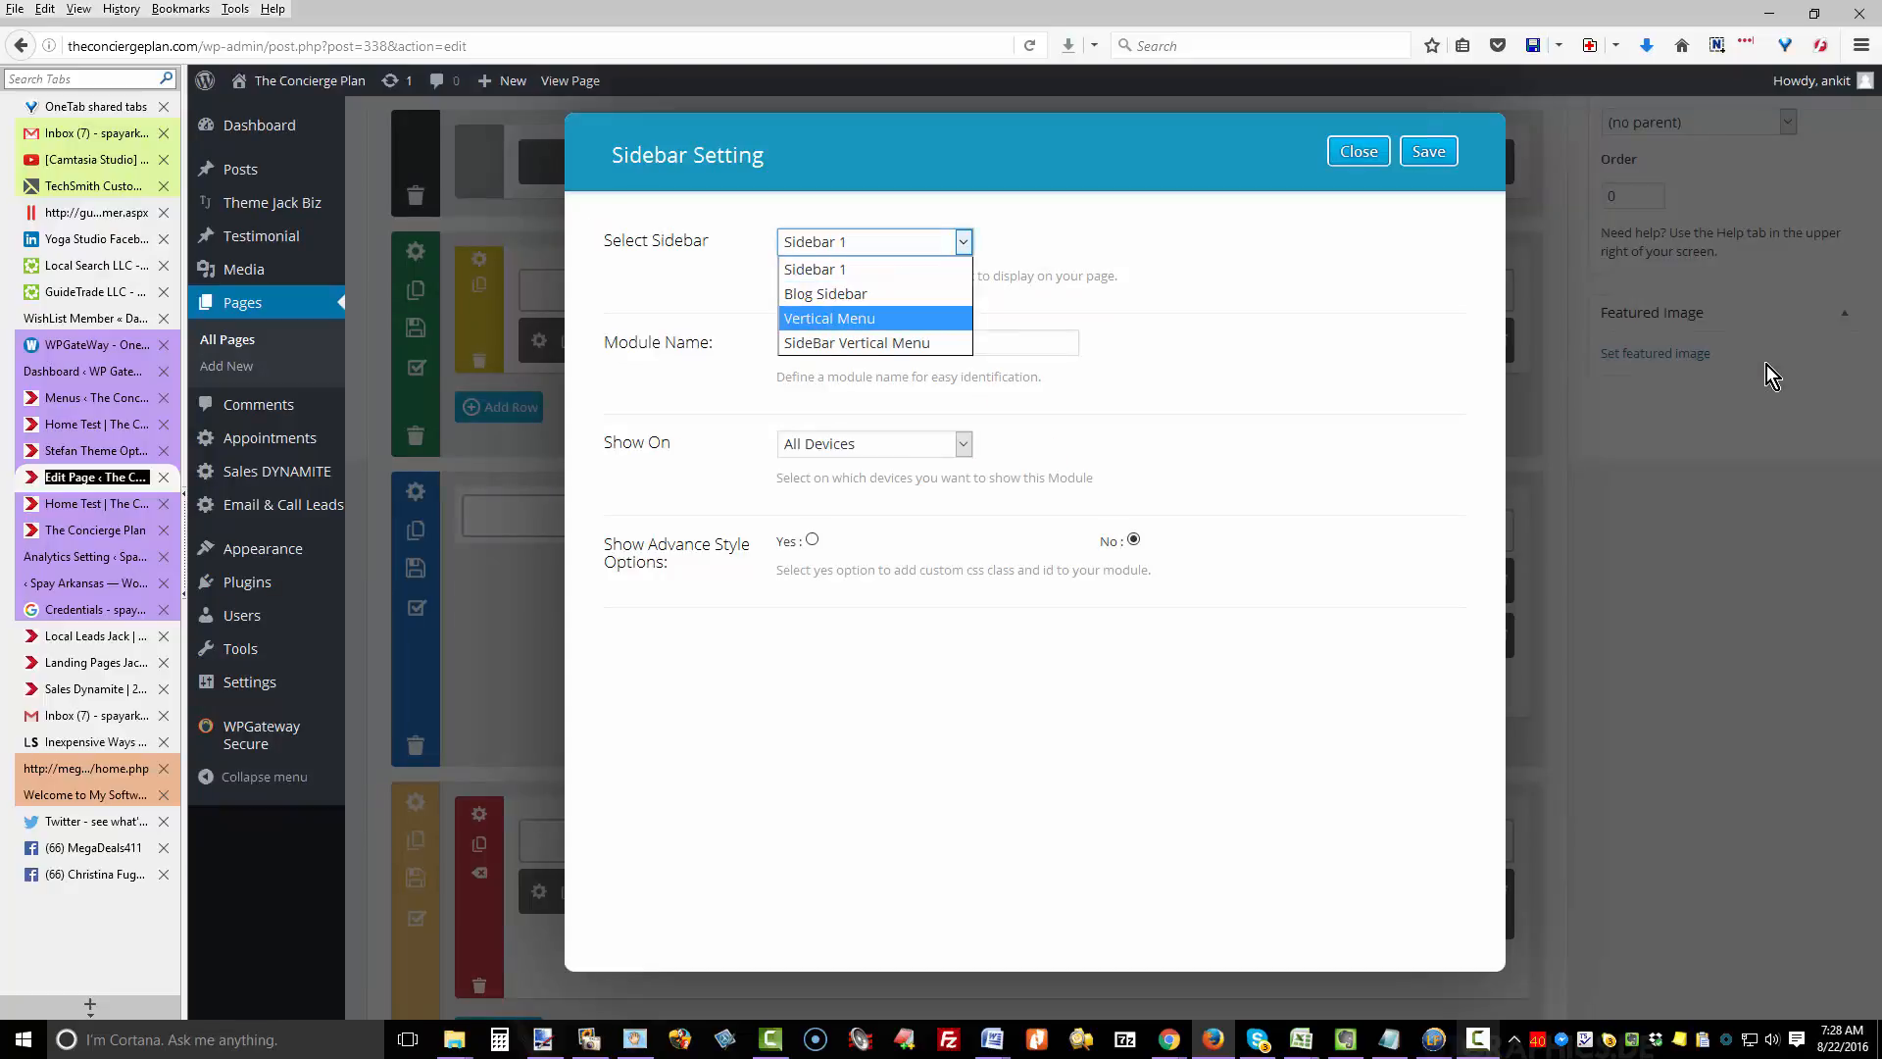
- Pick the Vertical Menu sidebar, name the module 'Vertical Menu', and show it only on desktop
{"action": "key", "text": "Return"}
{"action": "key", "text": "Tab"}
{"action": "type", "text": "Vertical Menu"}
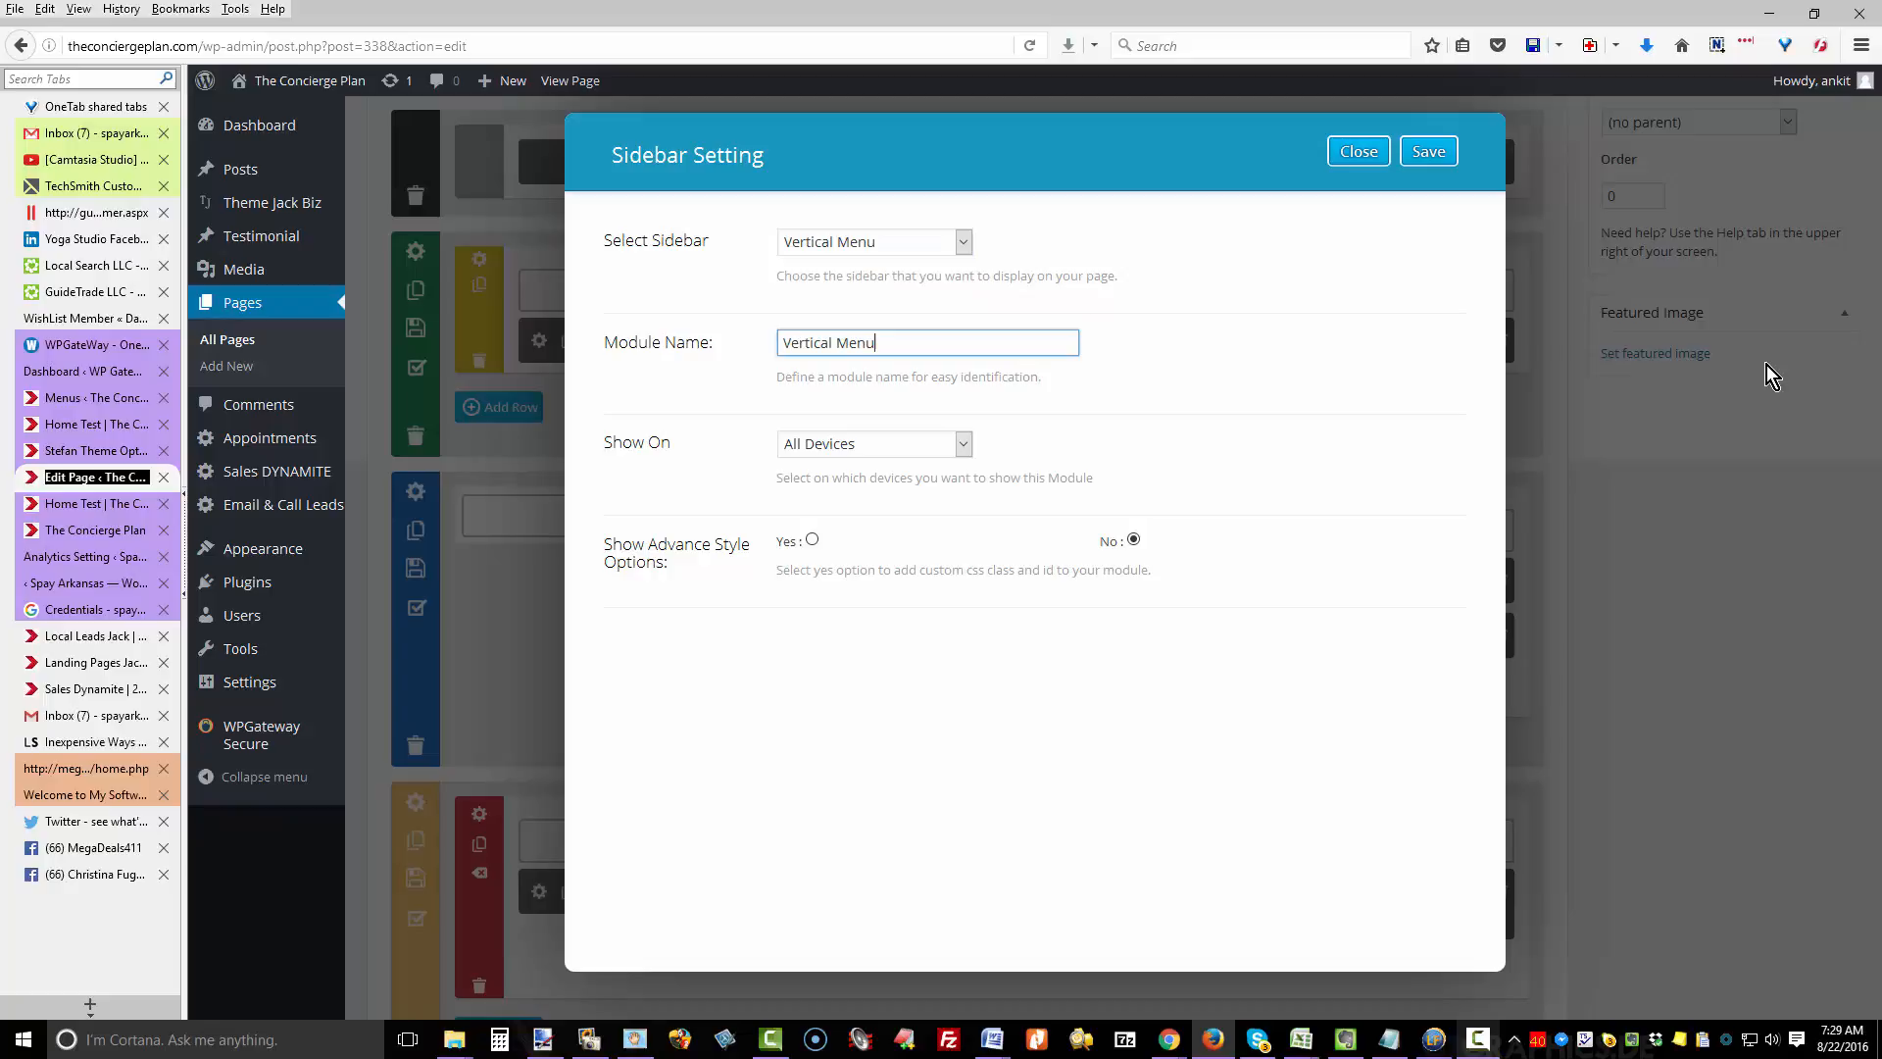
{"action": "key", "text": "Tab"}
{"action": "key", "text": "alt+Down"}
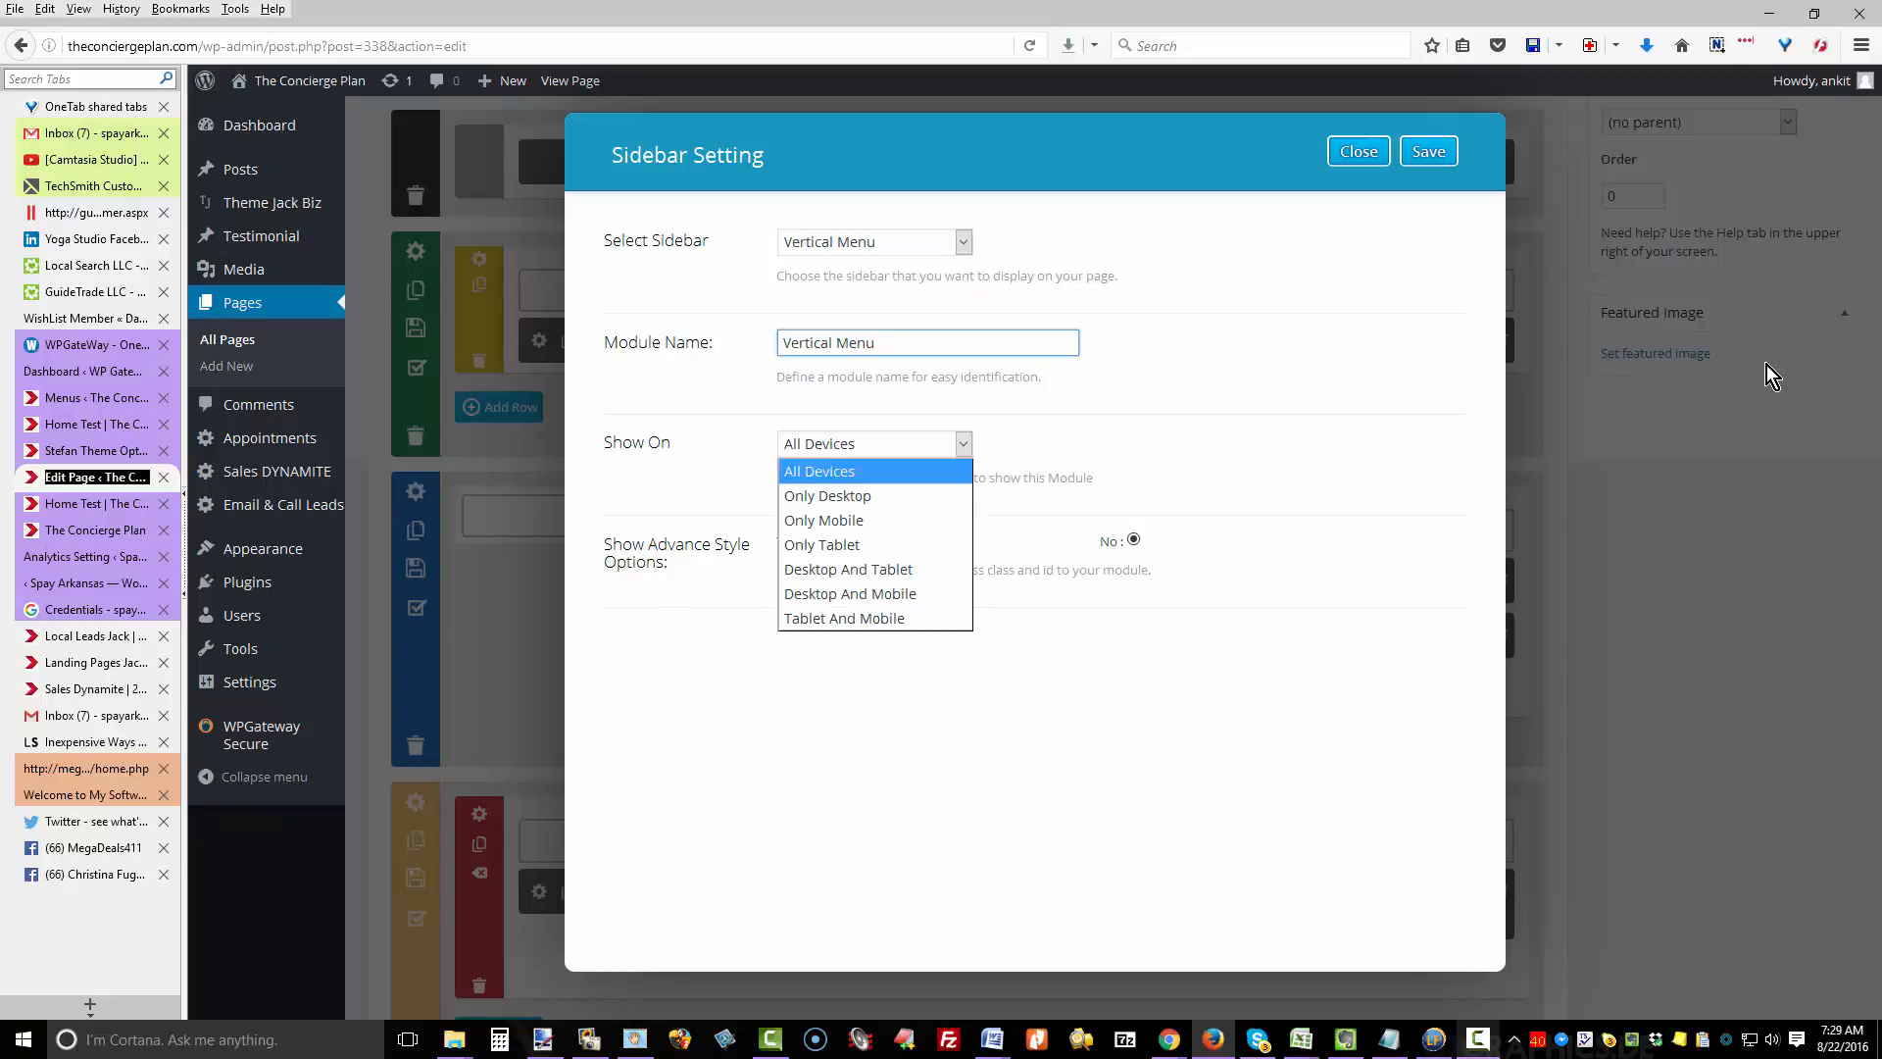
{"action": "key", "text": "Down"}
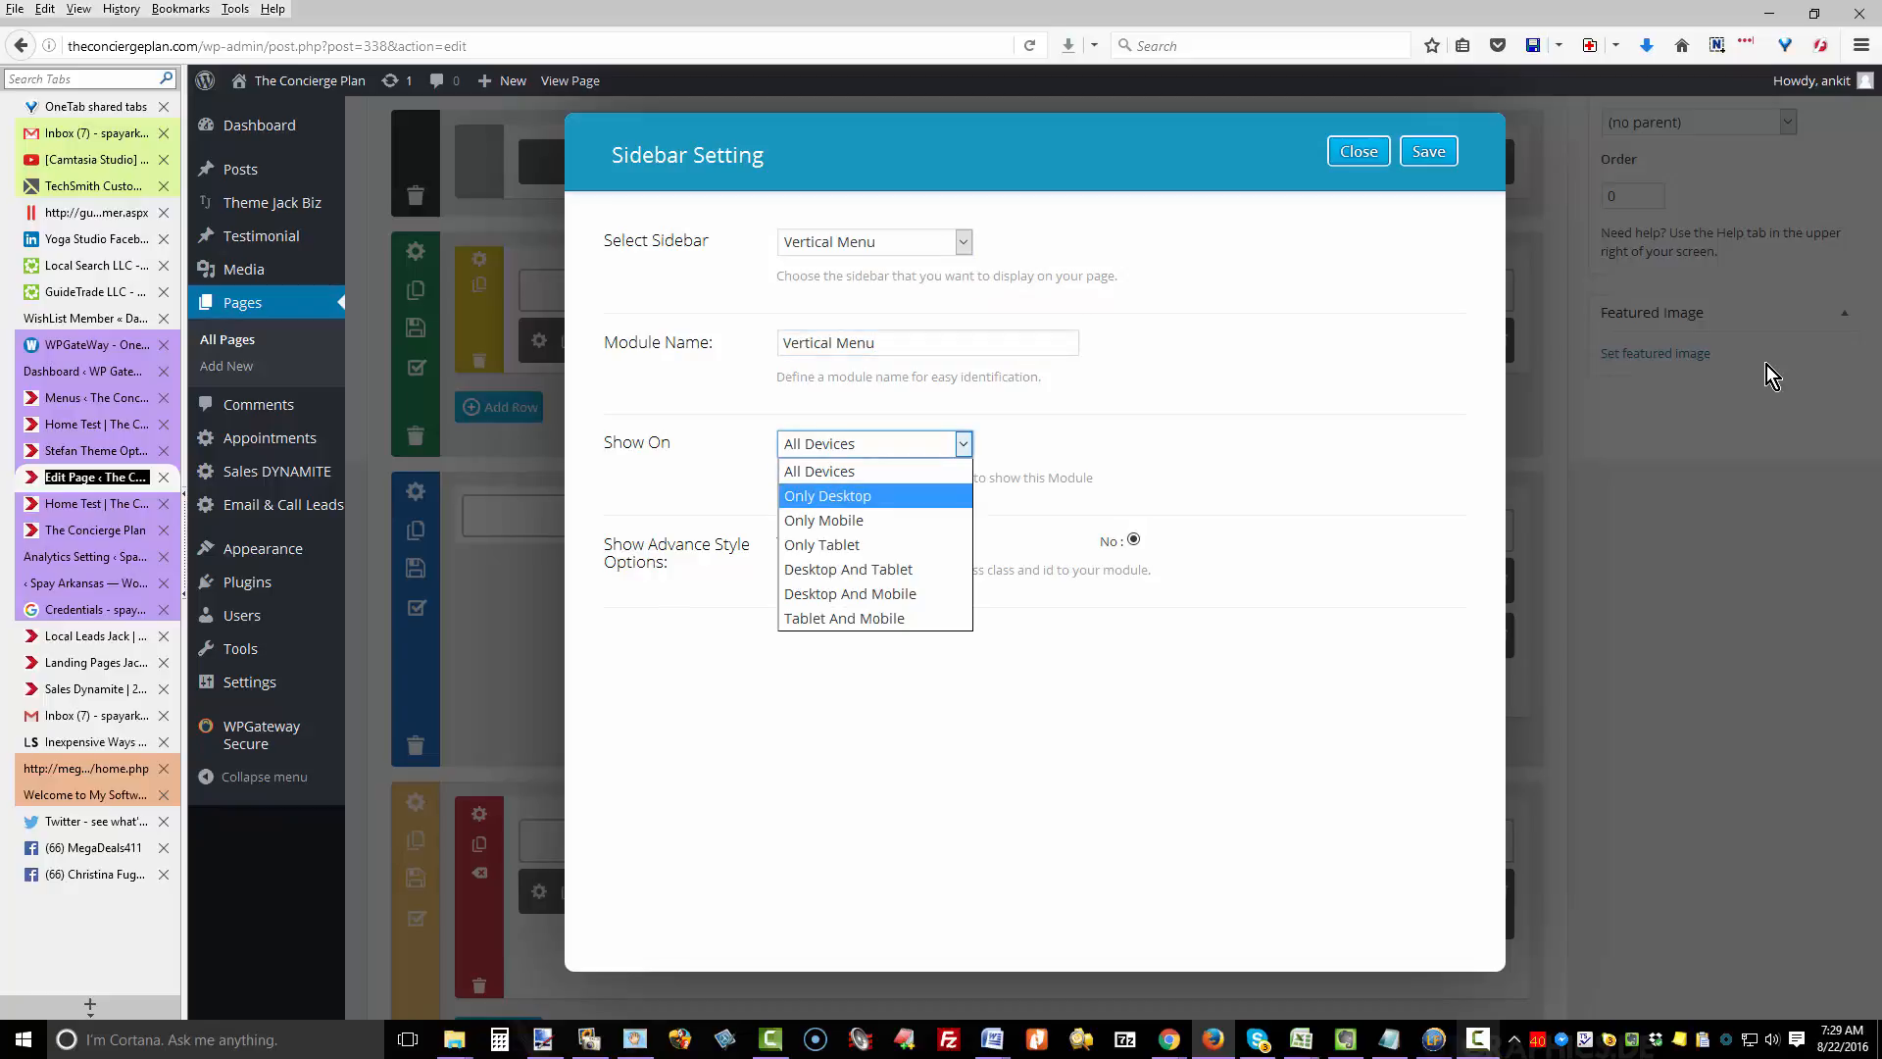
{"action": "key", "text": "Return"}
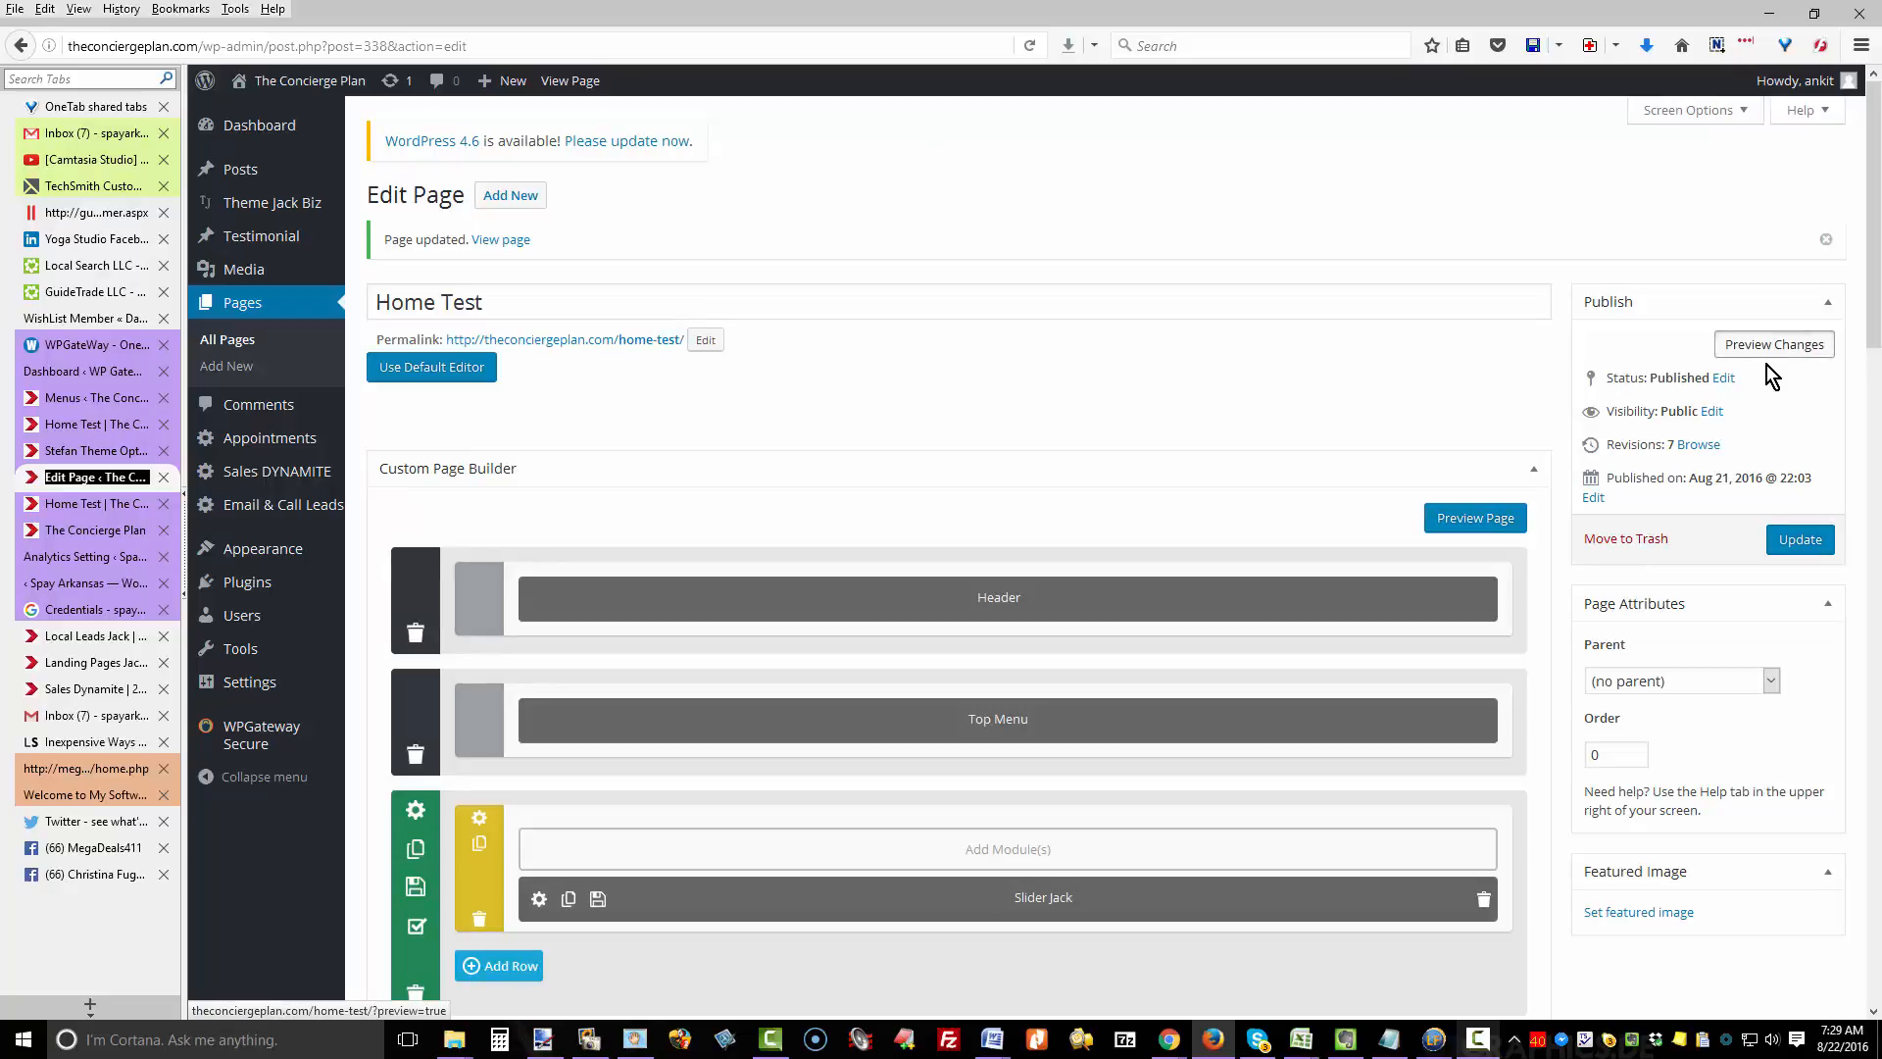
- Preview the Home Test page with its latest changes
{"action": "left_click", "coordinate": [1766, 362]}
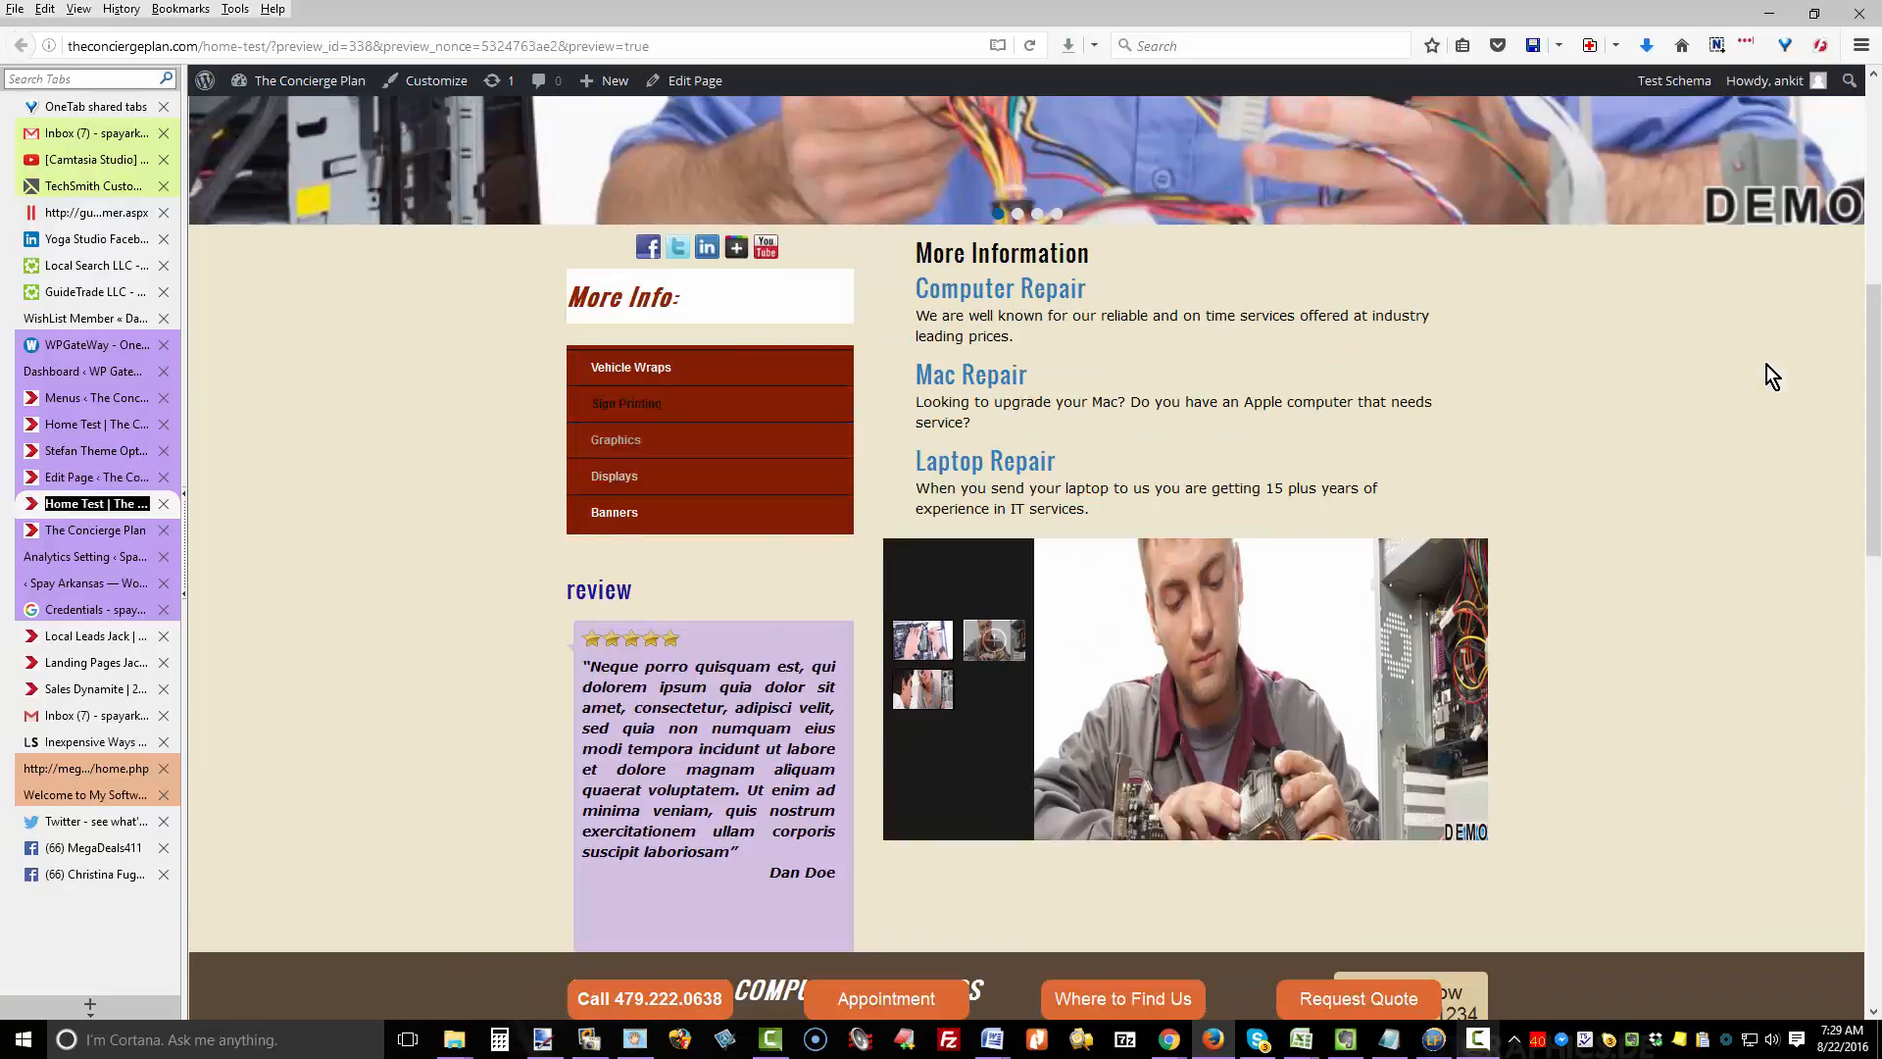